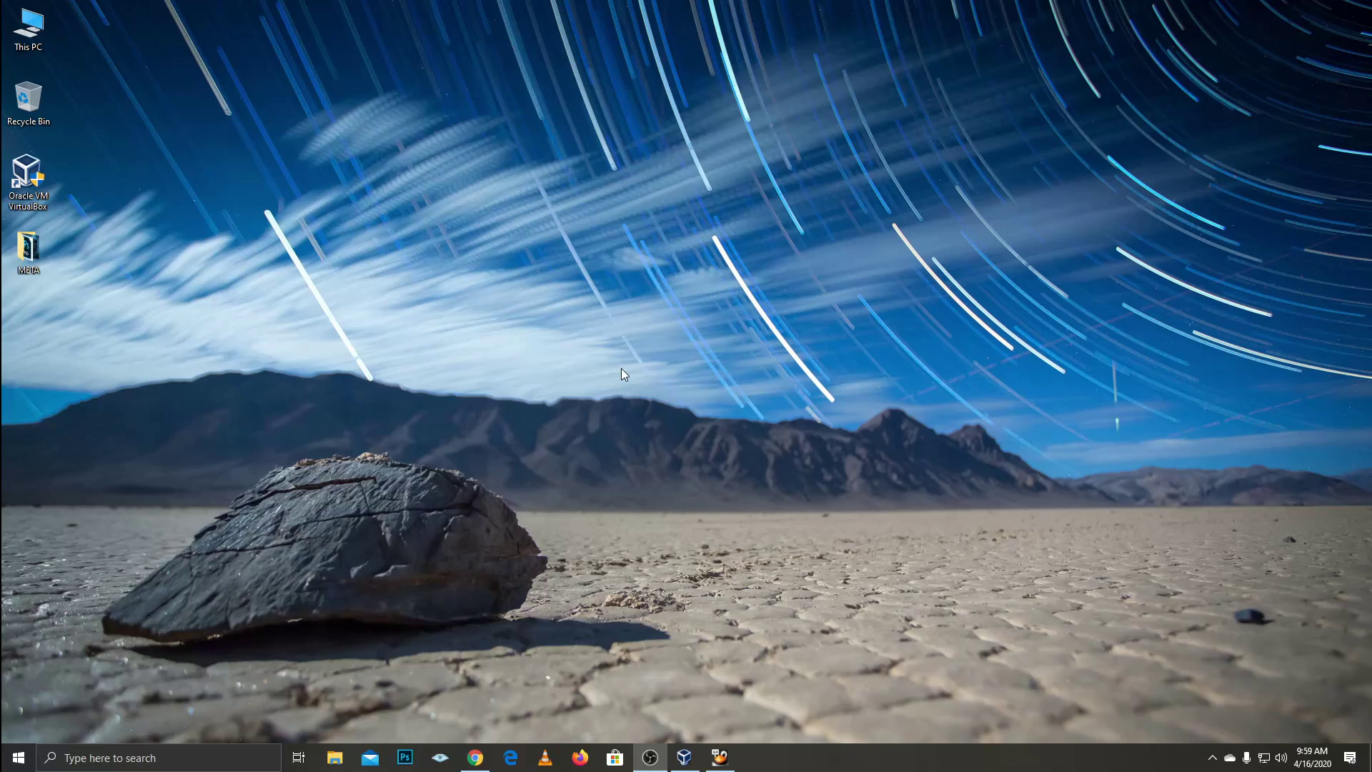
Open the Windows 10 Start menu and scroll up and down through the installed apps and tiles.
key(super)
scroll(369, 566, down, 1)
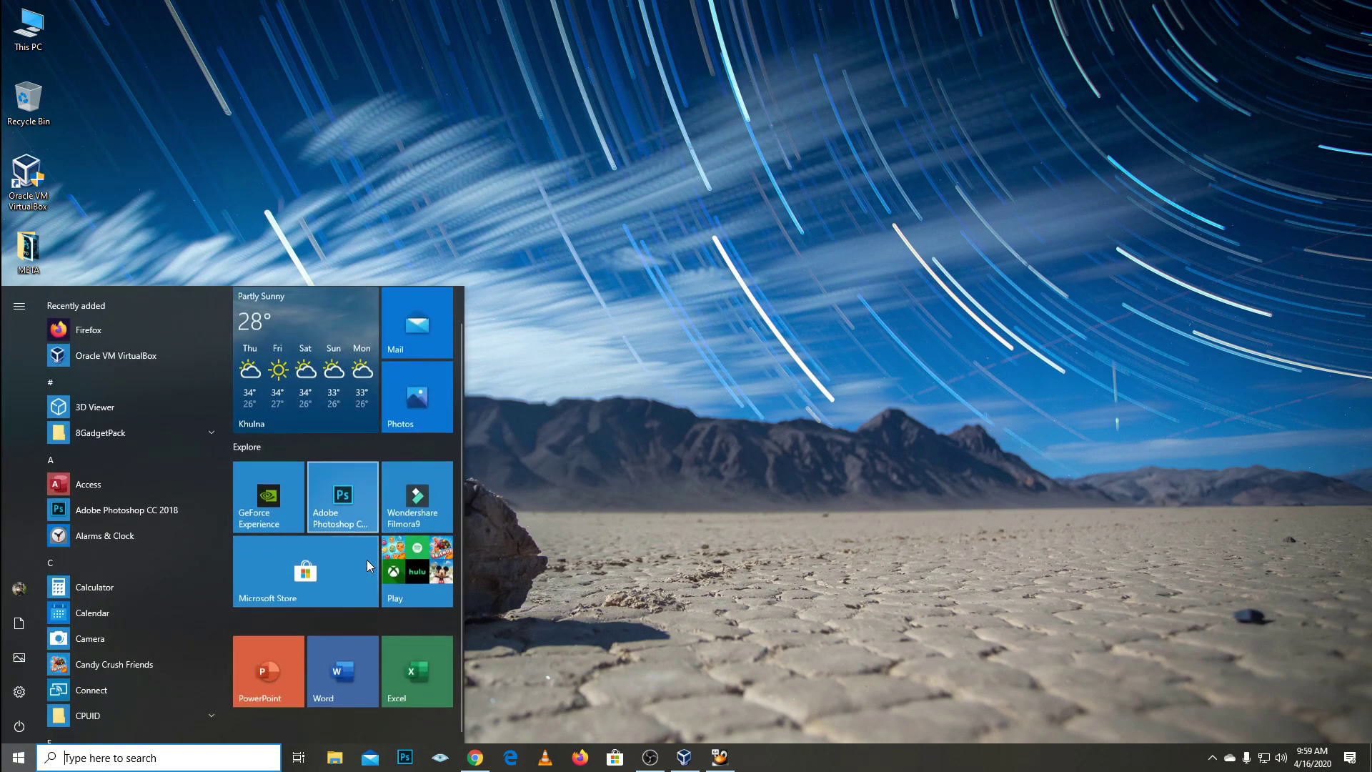
scroll(369, 566, up, 1)
scroll(60, 542, down, 6)
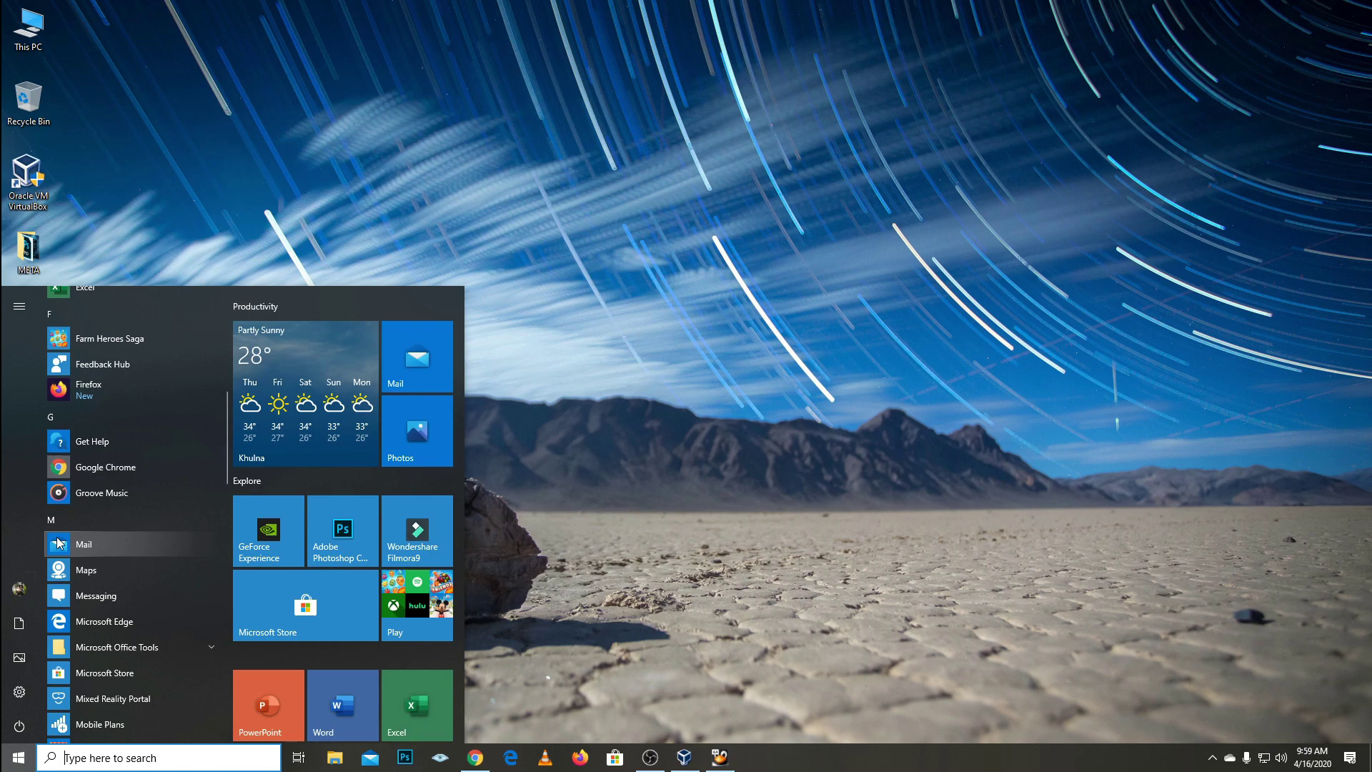
scroll(60, 542, up, 6)
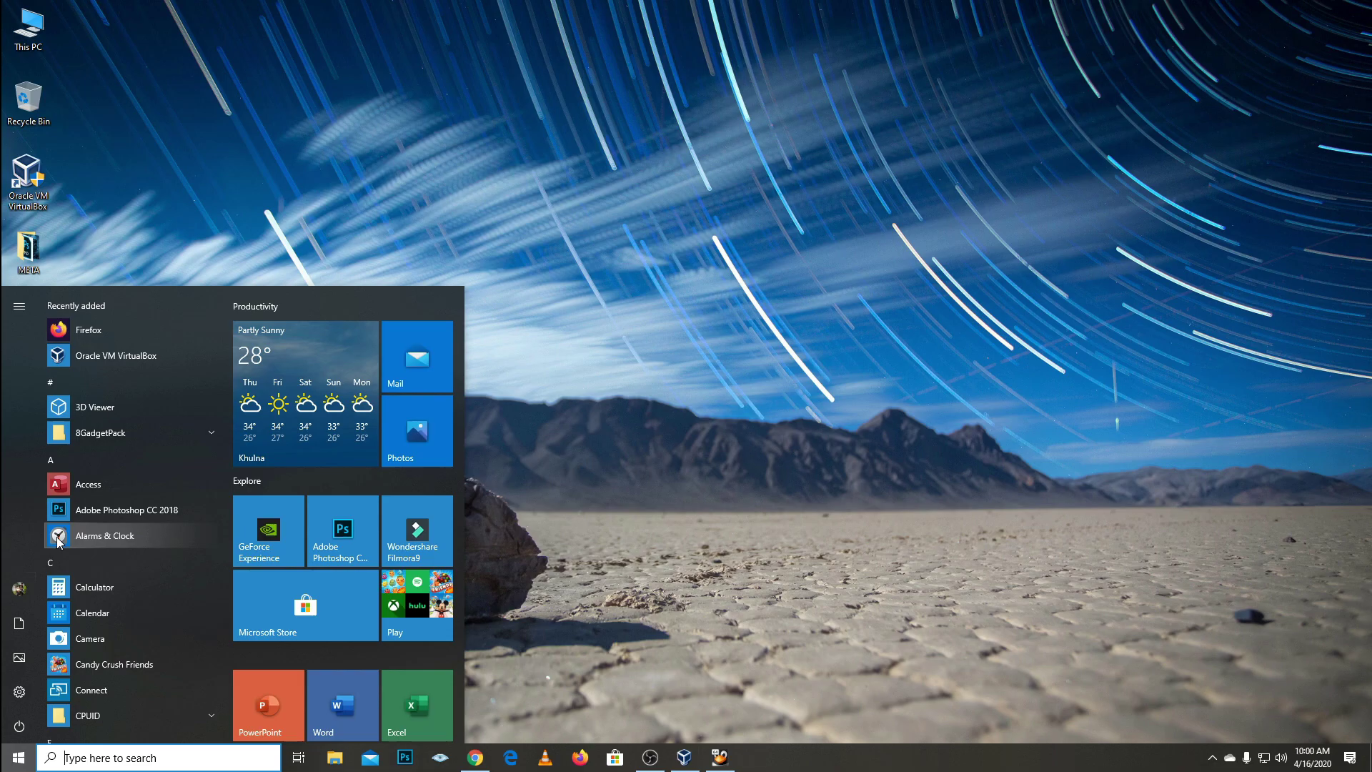
scroll(60, 542, down, 5)
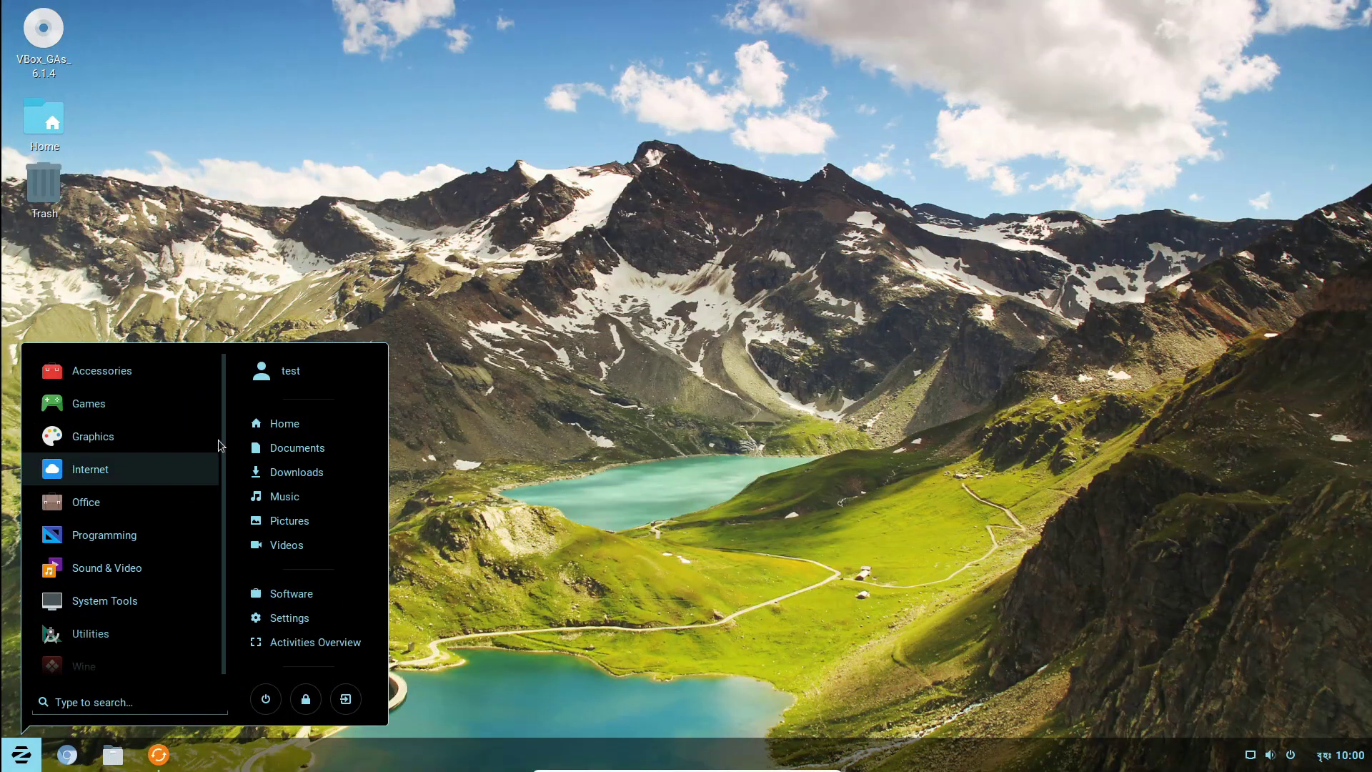
Look at the Graphics apps, then launch Browse C: Drive from the Wine group.
click(167, 433)
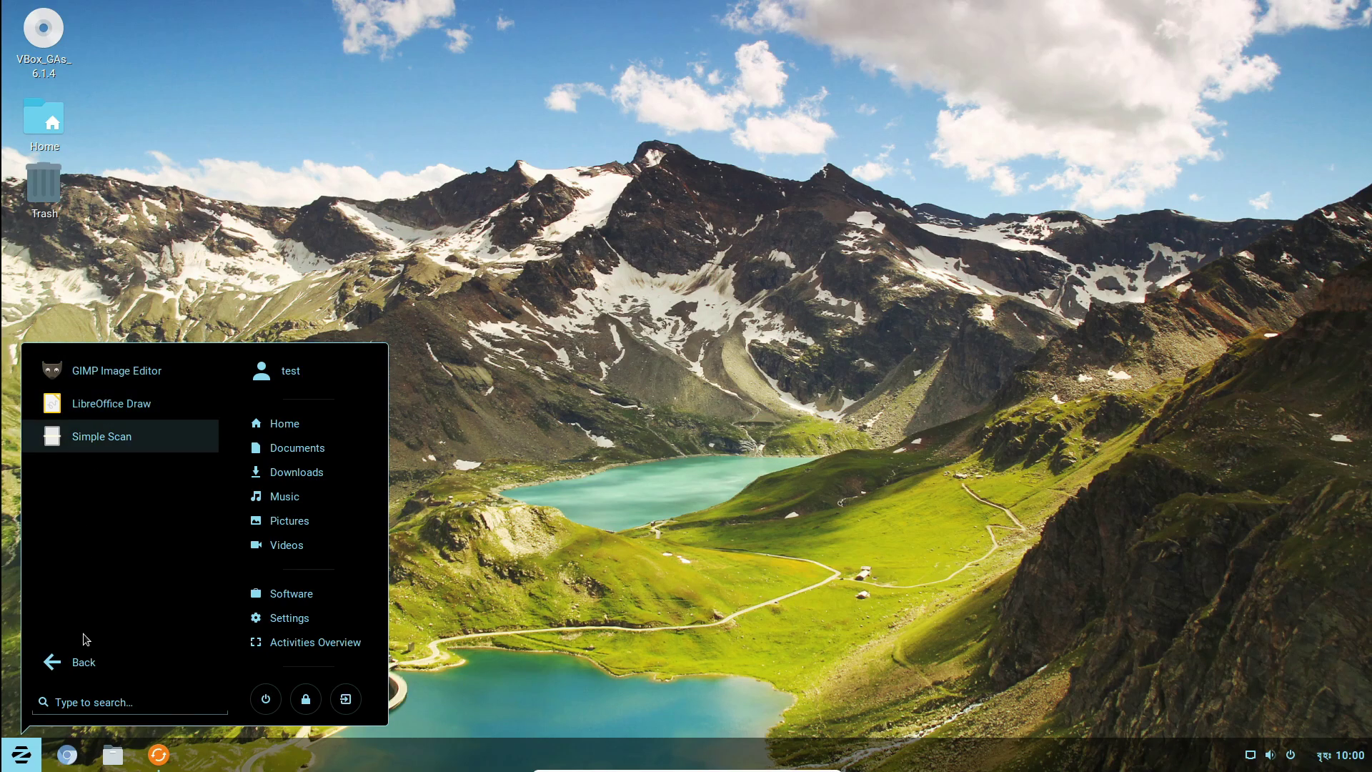
click(78, 661)
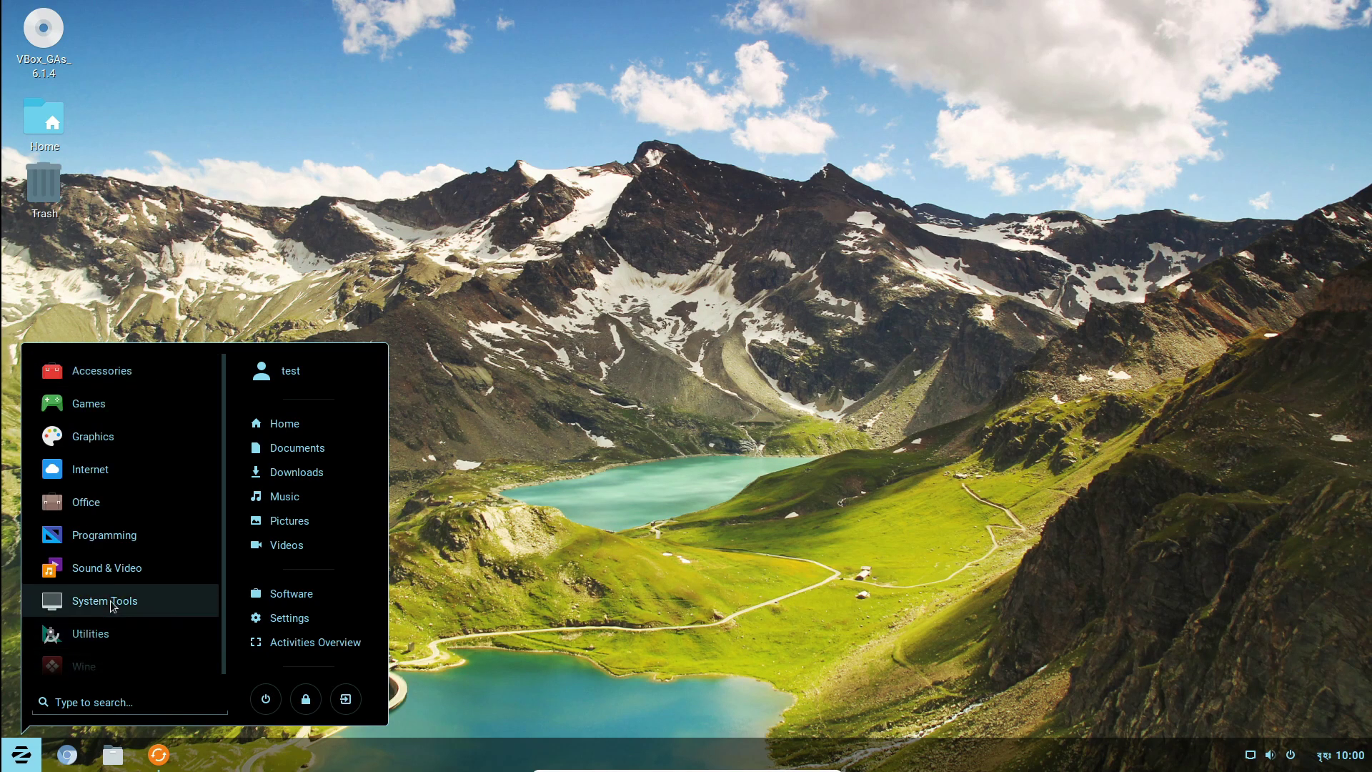
click(105, 660)
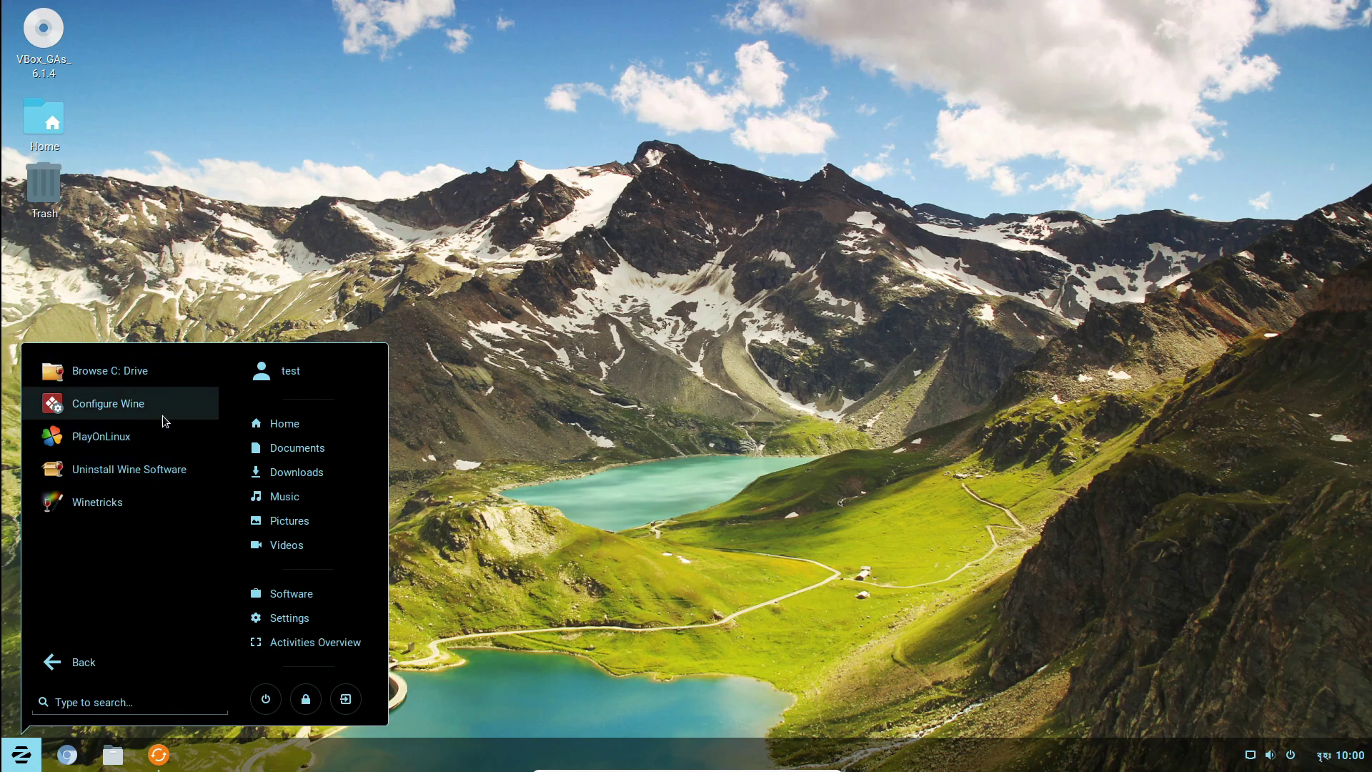
click(114, 370)
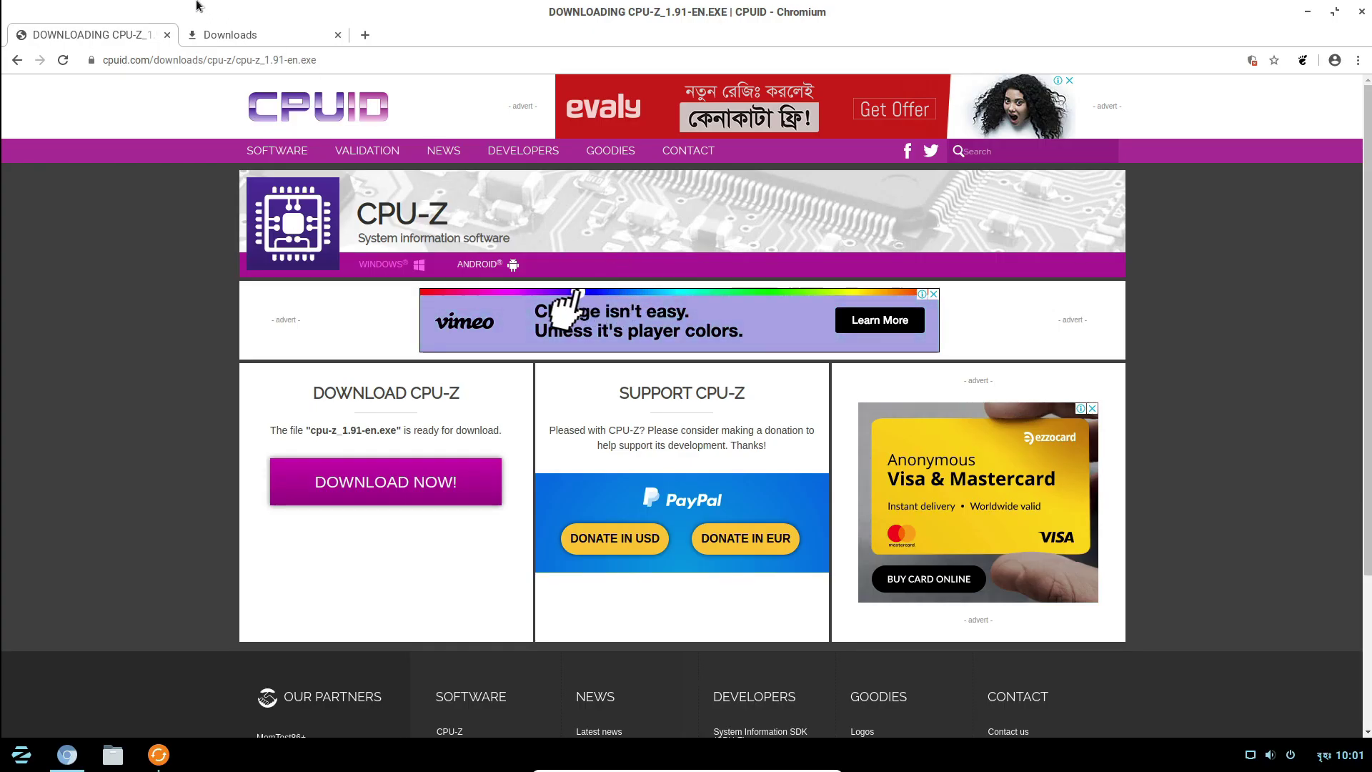
Open cpu-z_1.91-en.exe from its download folder with the Wine Windows Program Loader.
click(244, 34)
click(566, 243)
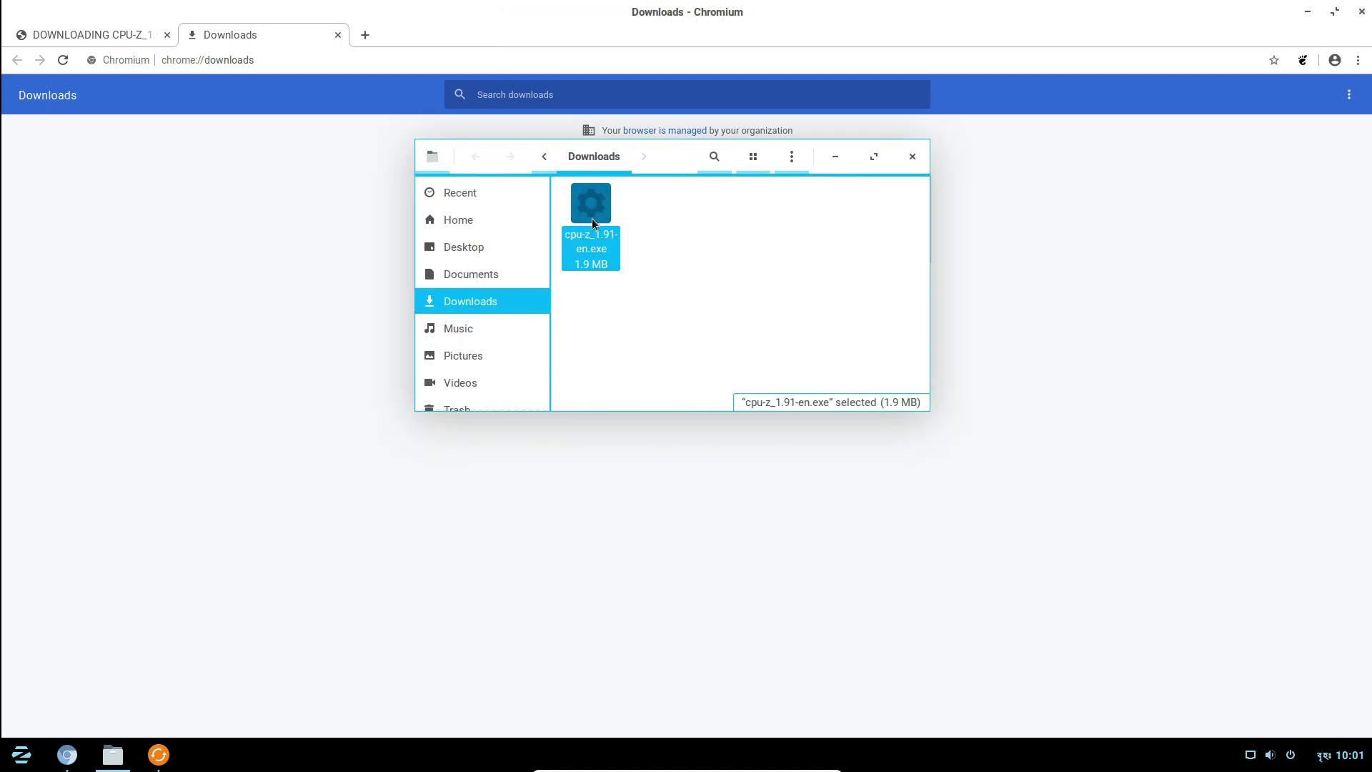
right_click(592, 218)
click(633, 275)
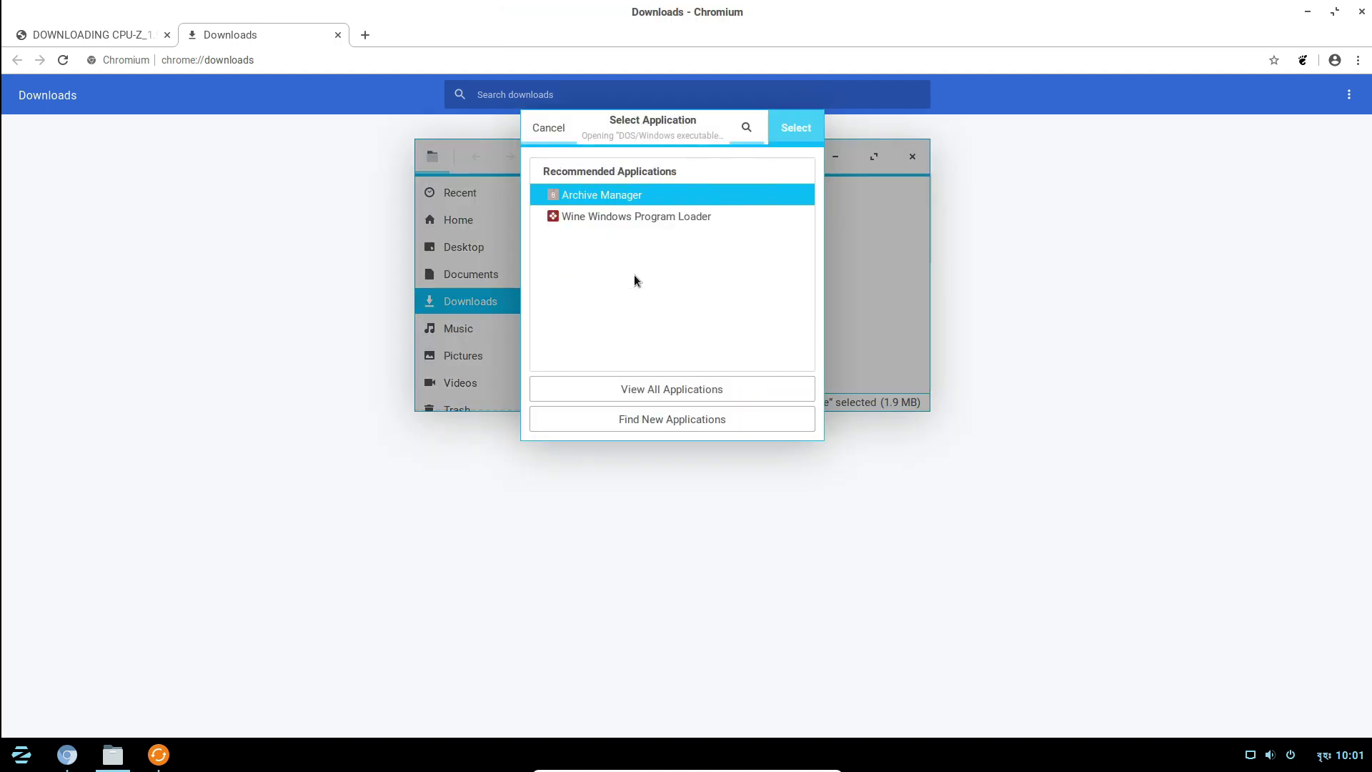
click(609, 218)
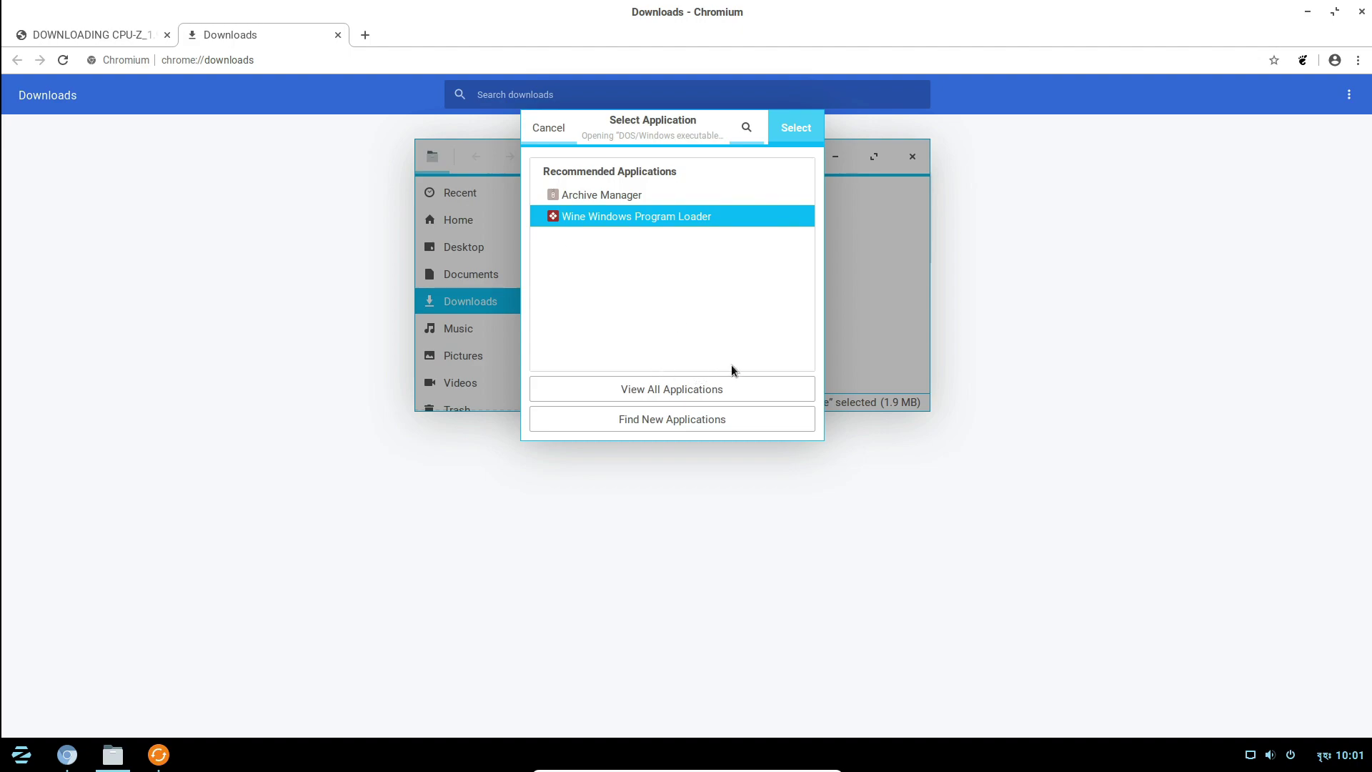
click(796, 134)
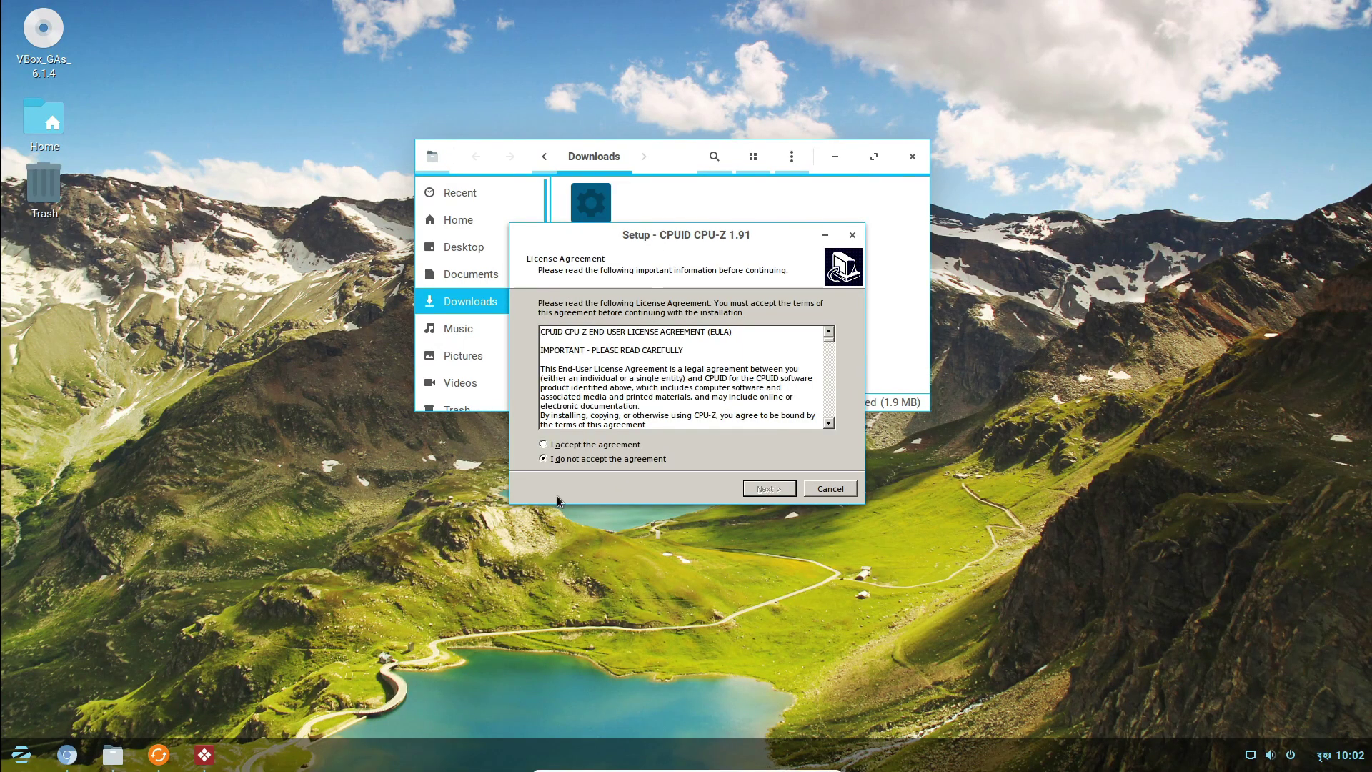
Accept the license and keep the default folders, then install CPU-Z 1.91 and finish the wizard.
click(783, 491)
click(783, 490)
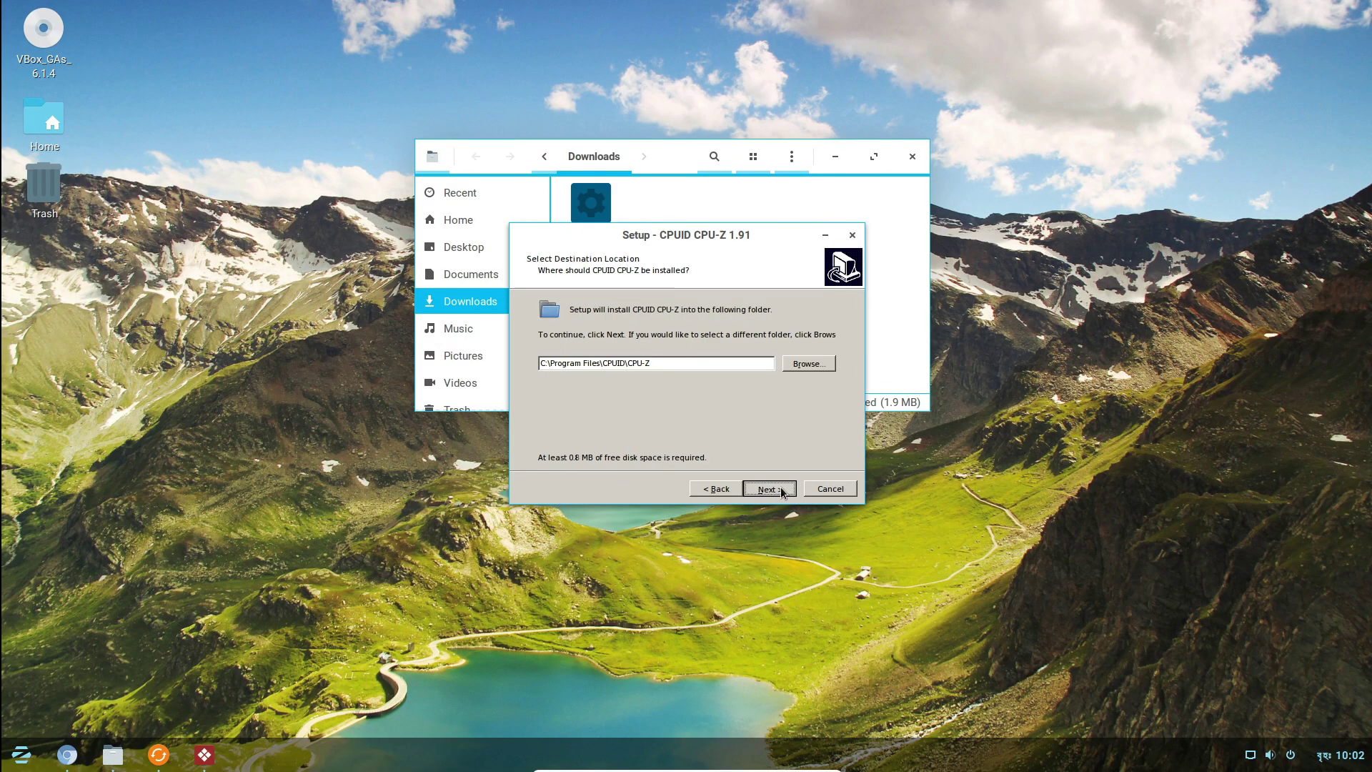
click(782, 491)
click(783, 490)
click(783, 491)
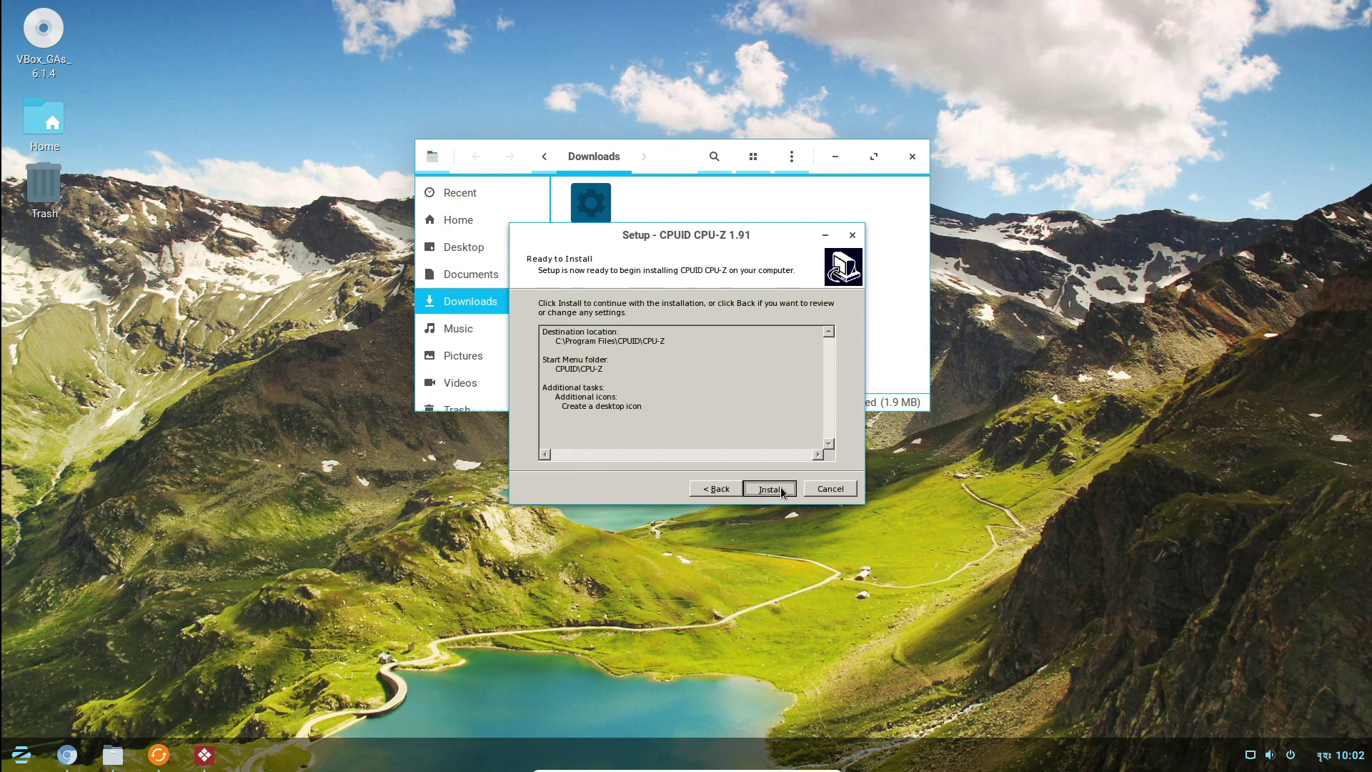
click(834, 157)
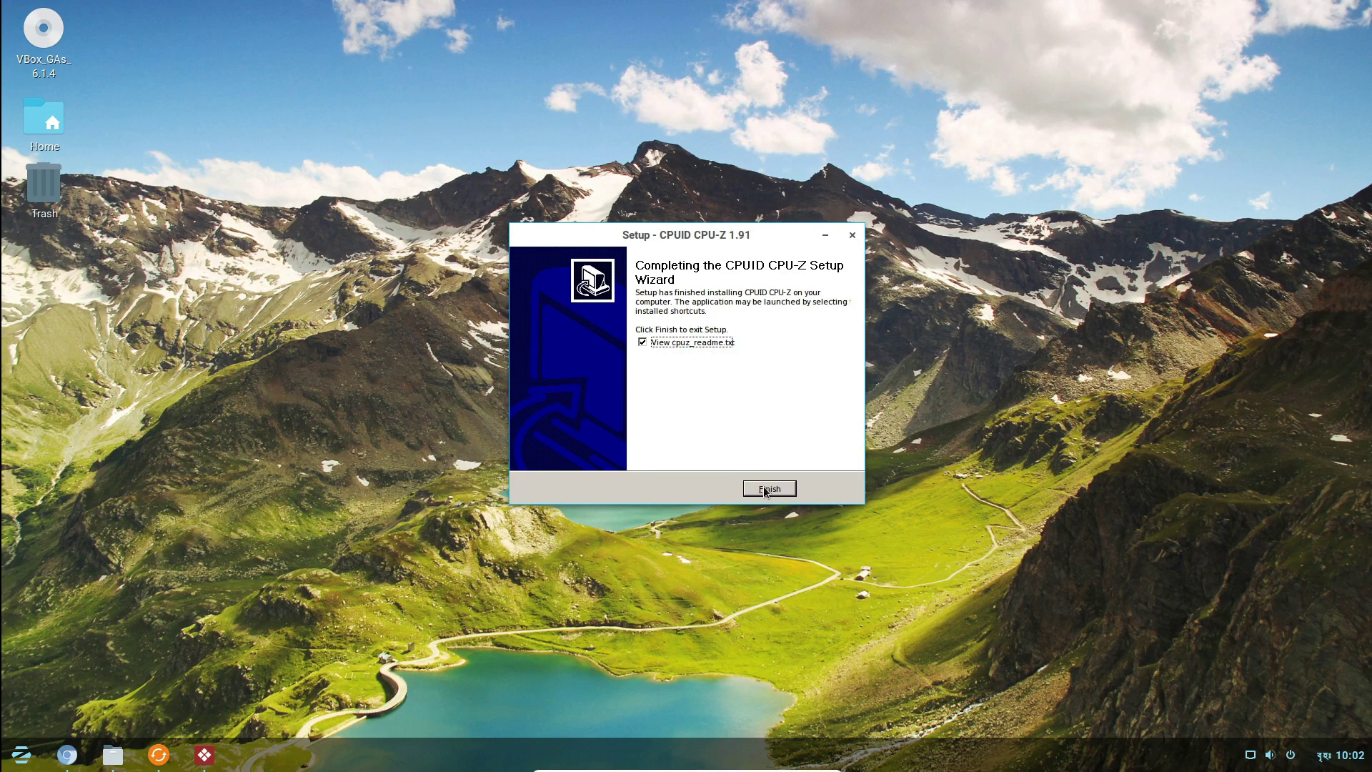
click(765, 490)
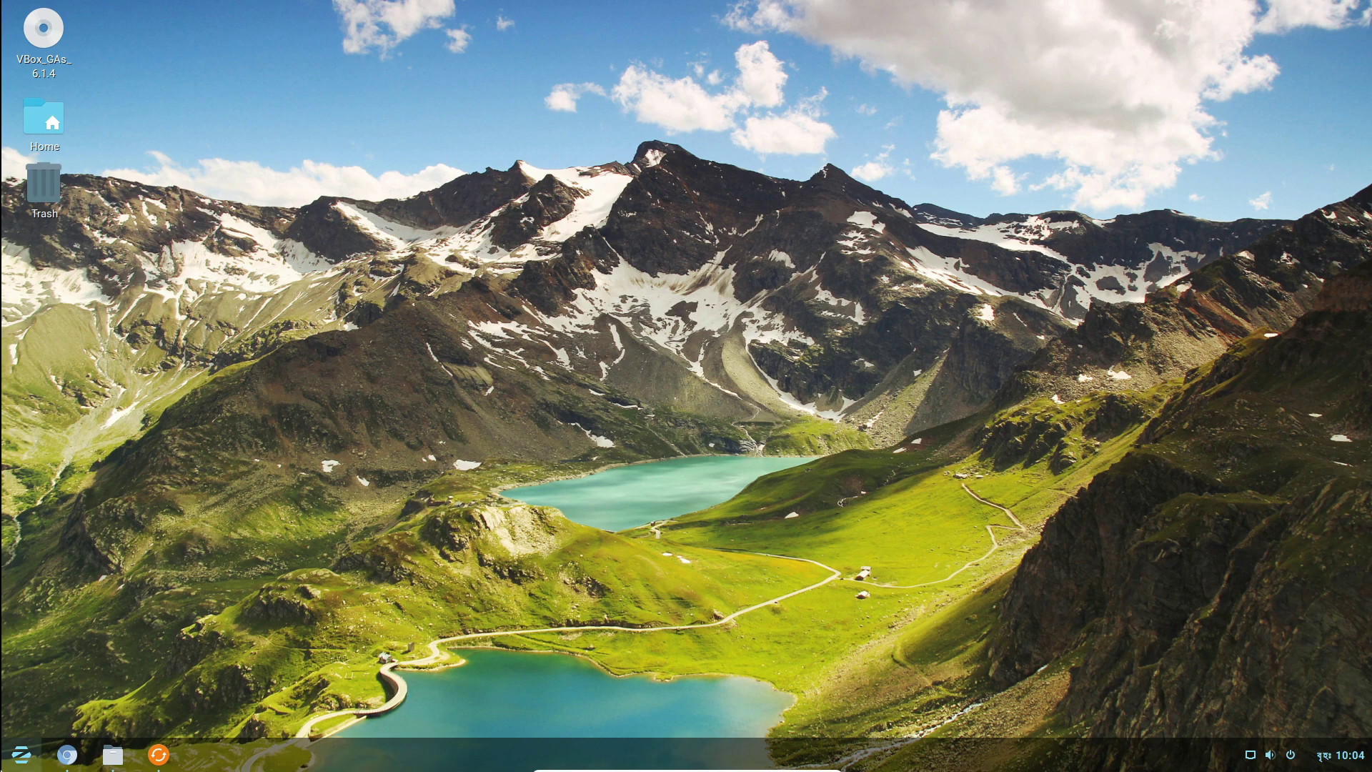
Open the Wine C: drive in Files and move its window down and right.
click(22, 755)
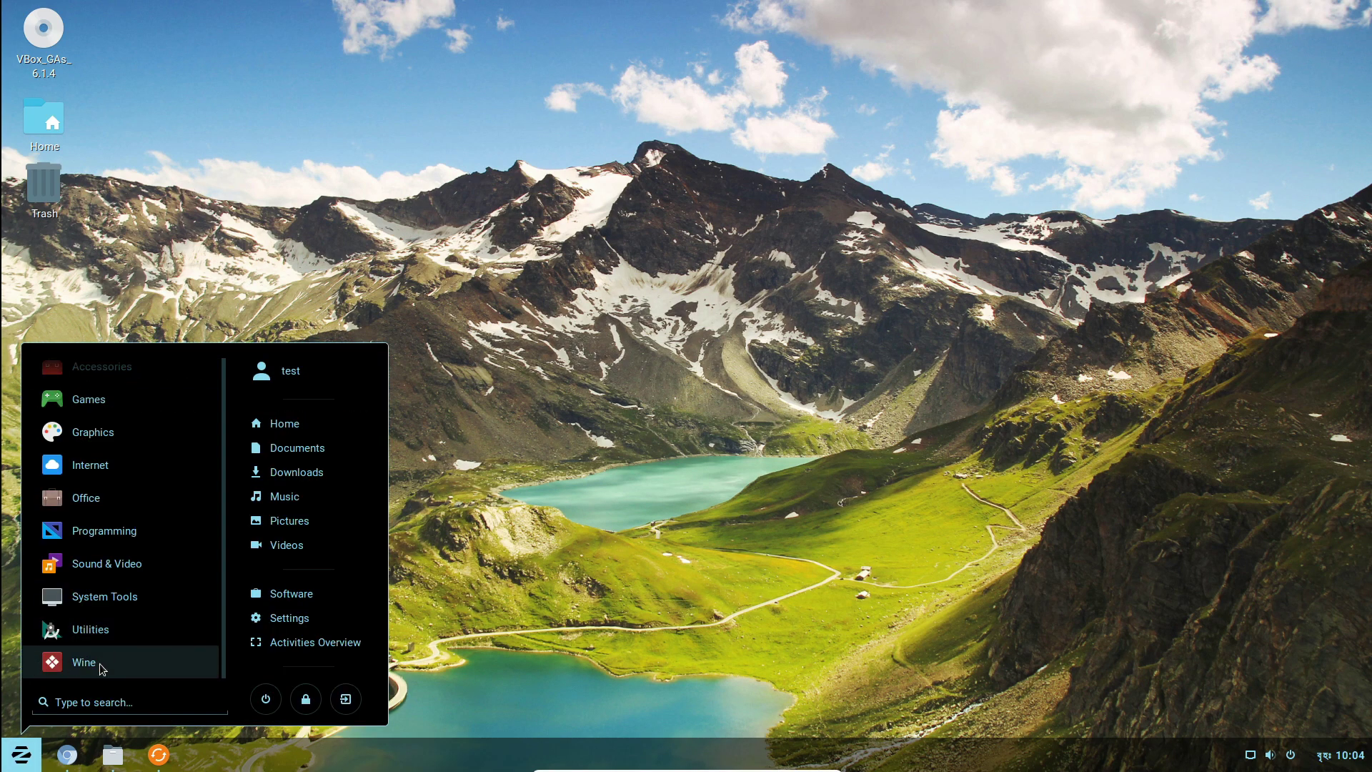
click(101, 668)
click(78, 373)
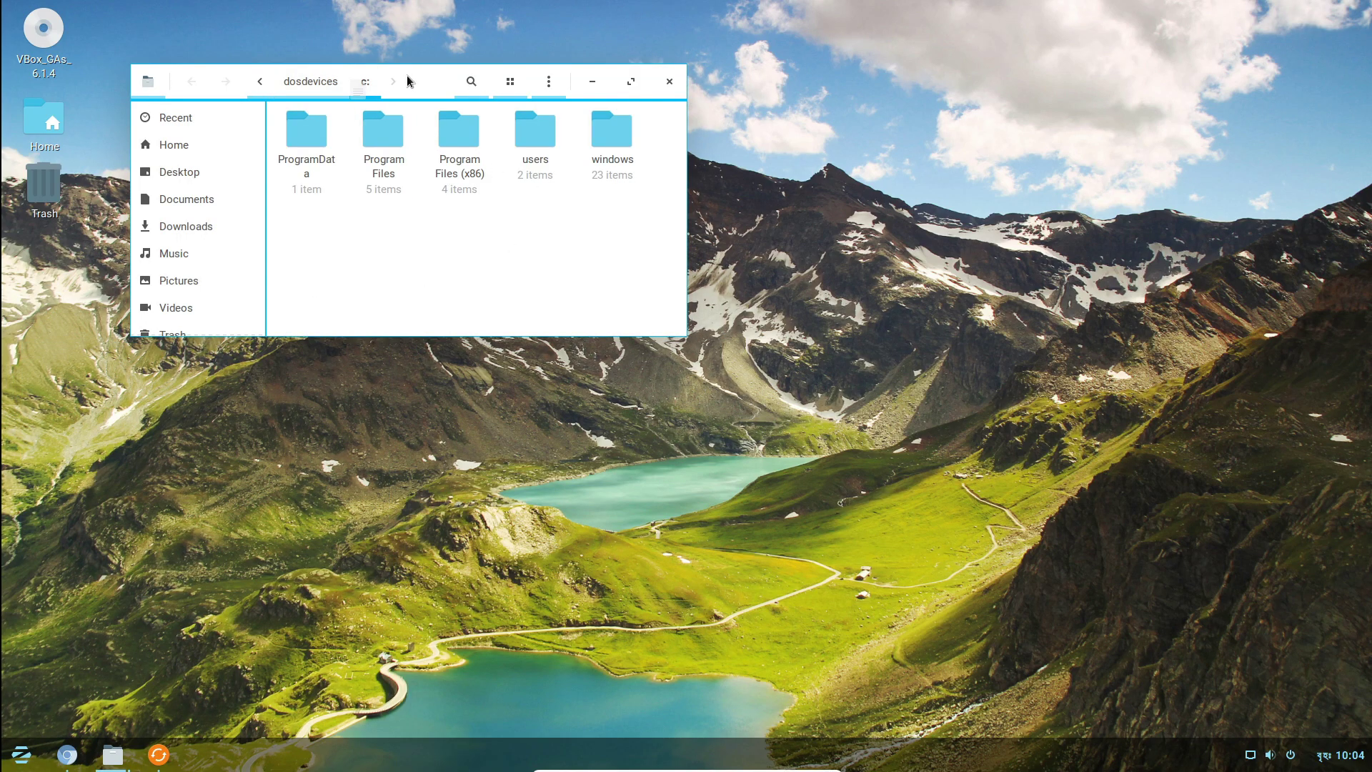
drag(425, 82, 526, 123)
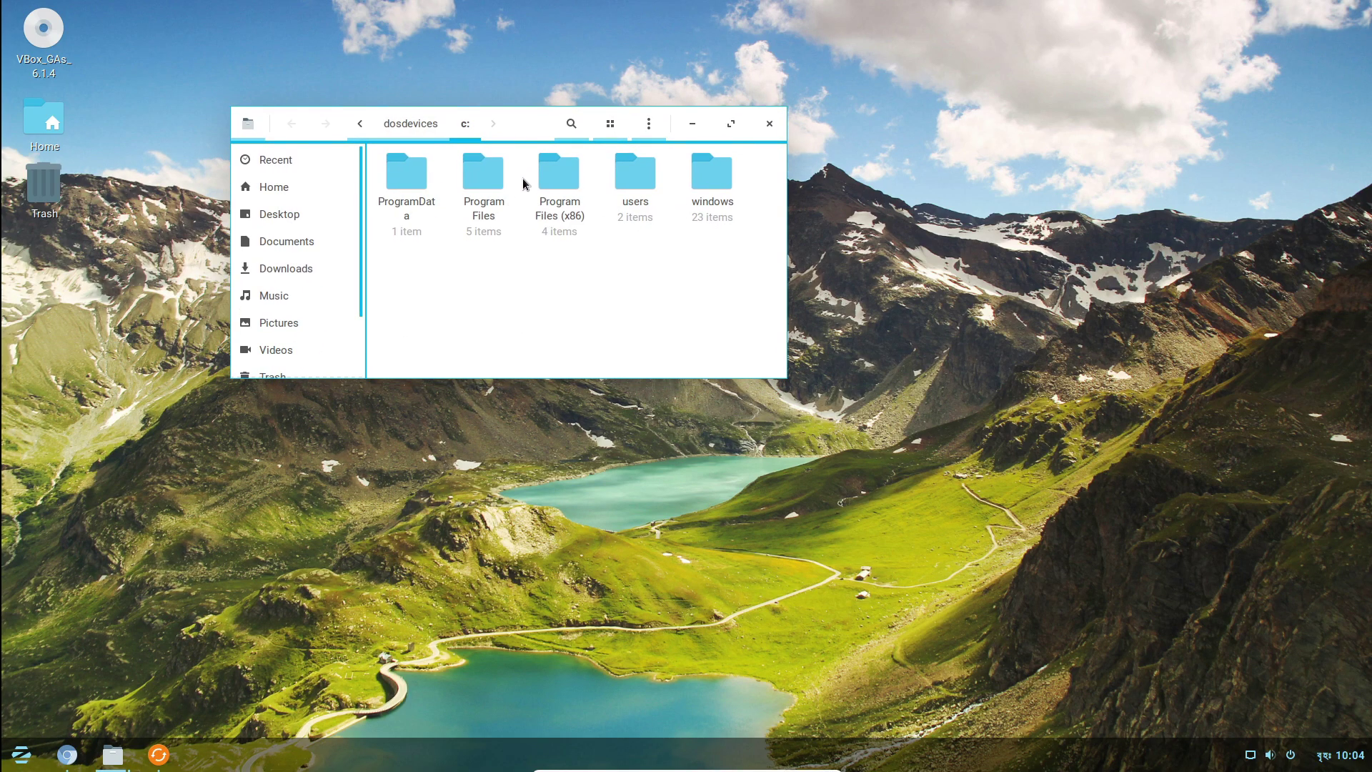
Go into Program Files > CPUID > CPU-Z and launch cpuz.exe.
click(490, 183)
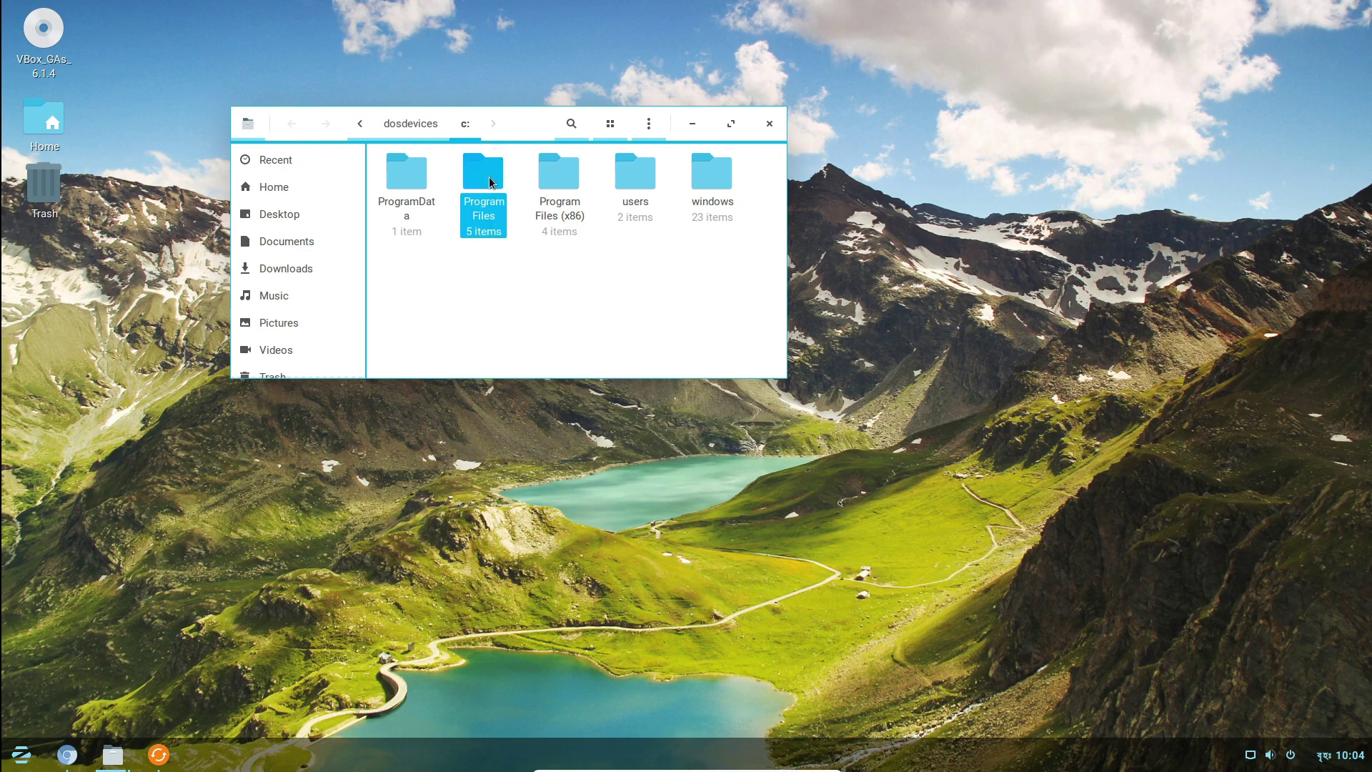
double_click(490, 183)
click(489, 187)
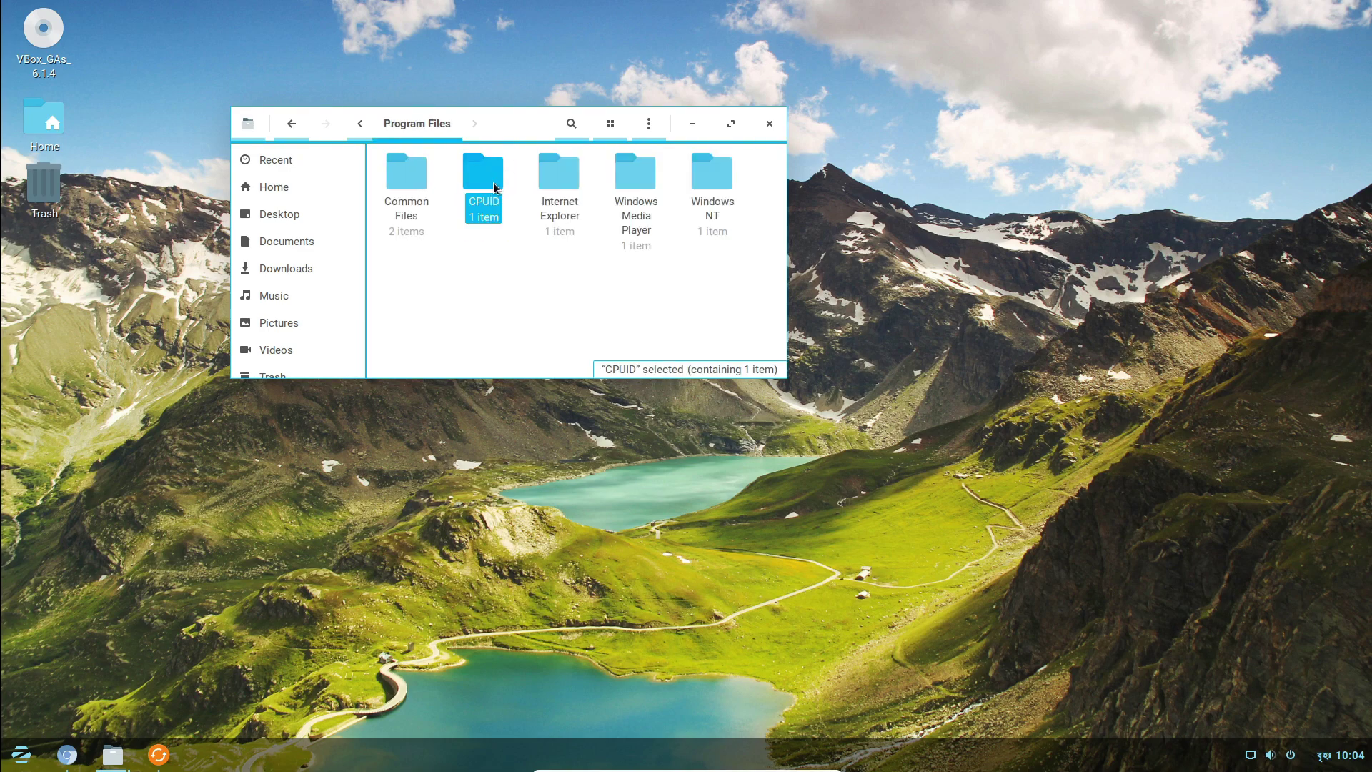
double_click(493, 183)
double_click(418, 183)
double_click(412, 194)
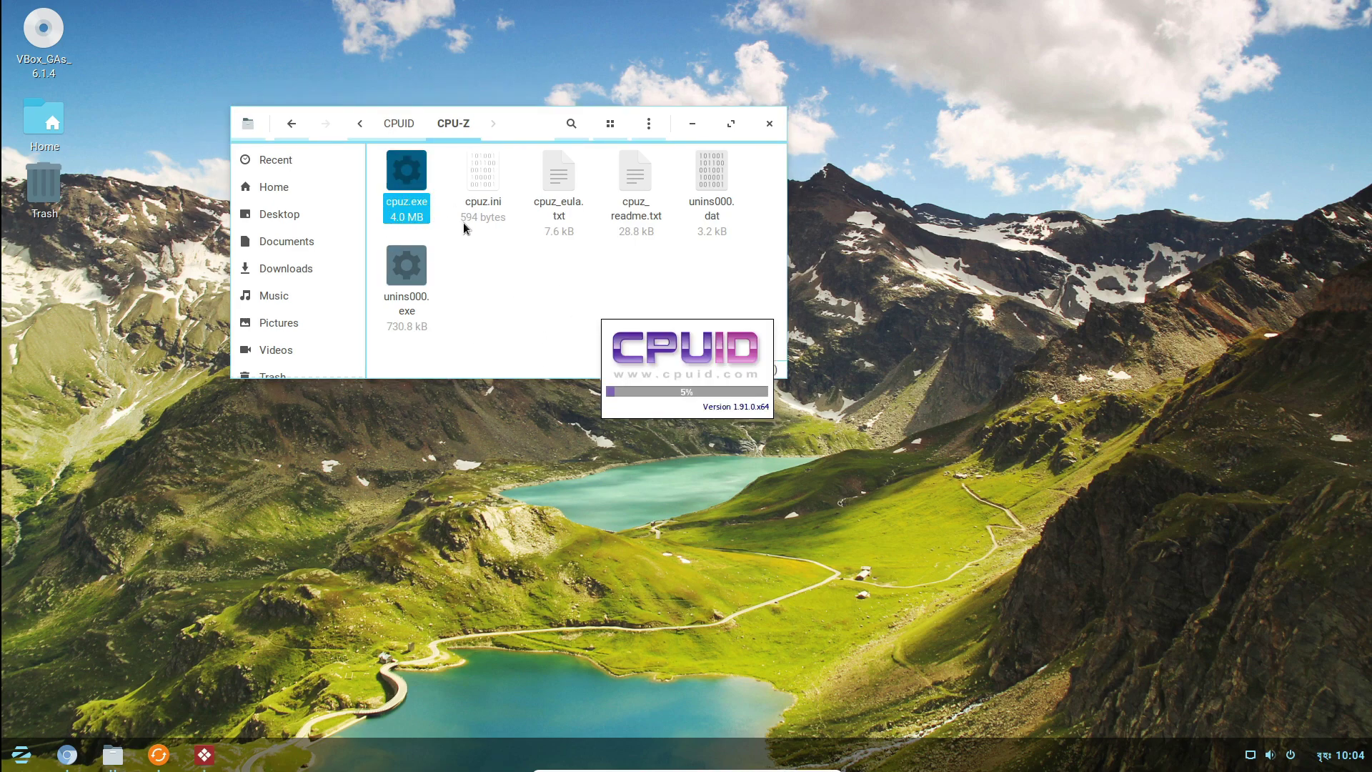
Dismiss the driver error and view the CPU, Caches, Mainboard, Memory, SPD and Graphics tabs.
click(679, 388)
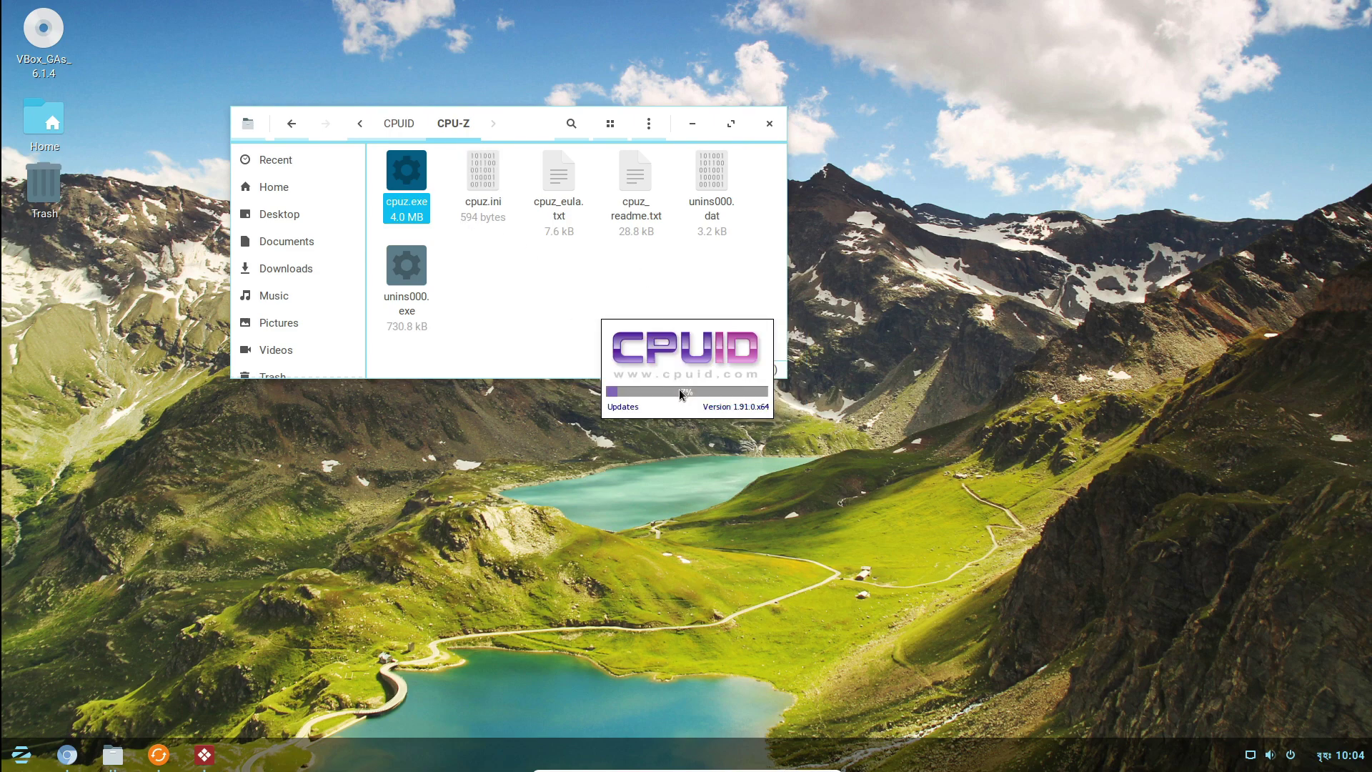
click(619, 255)
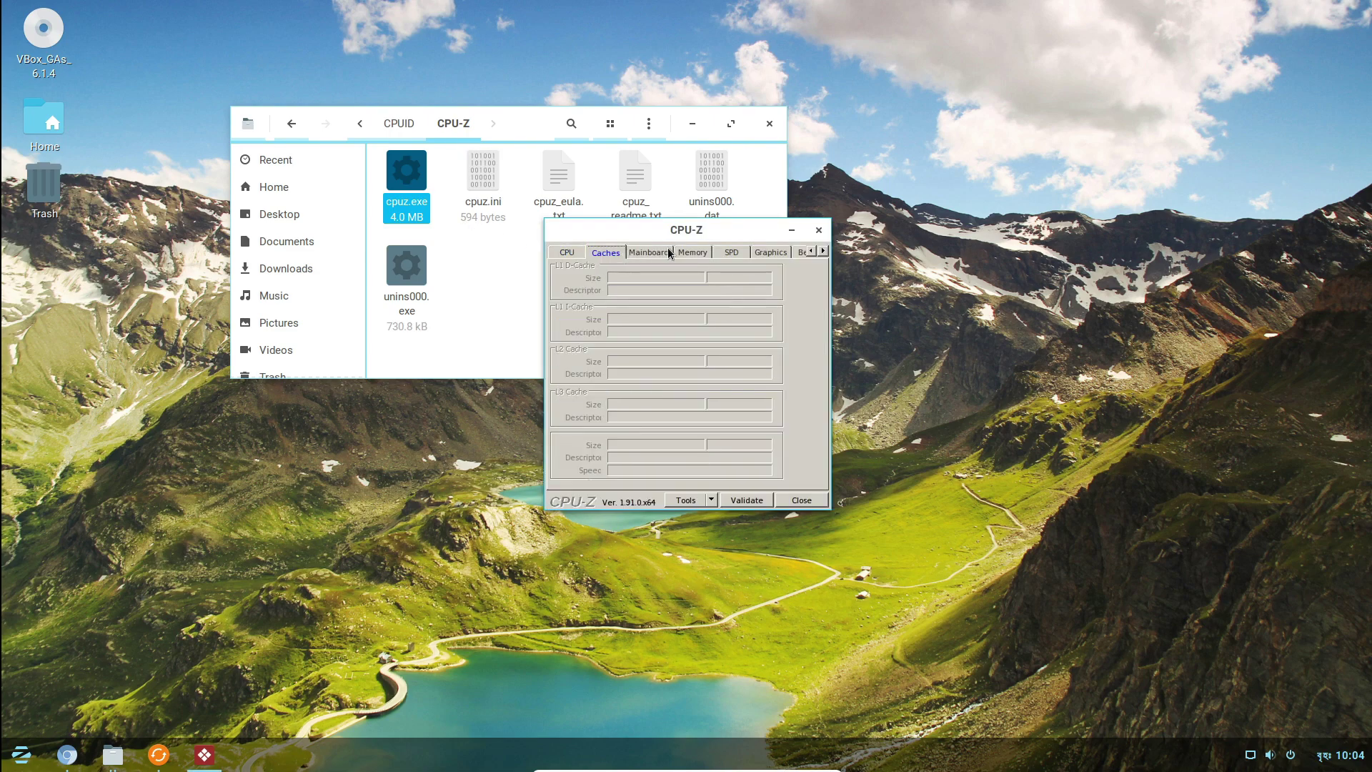
click(669, 254)
click(567, 252)
click(666, 252)
click(692, 253)
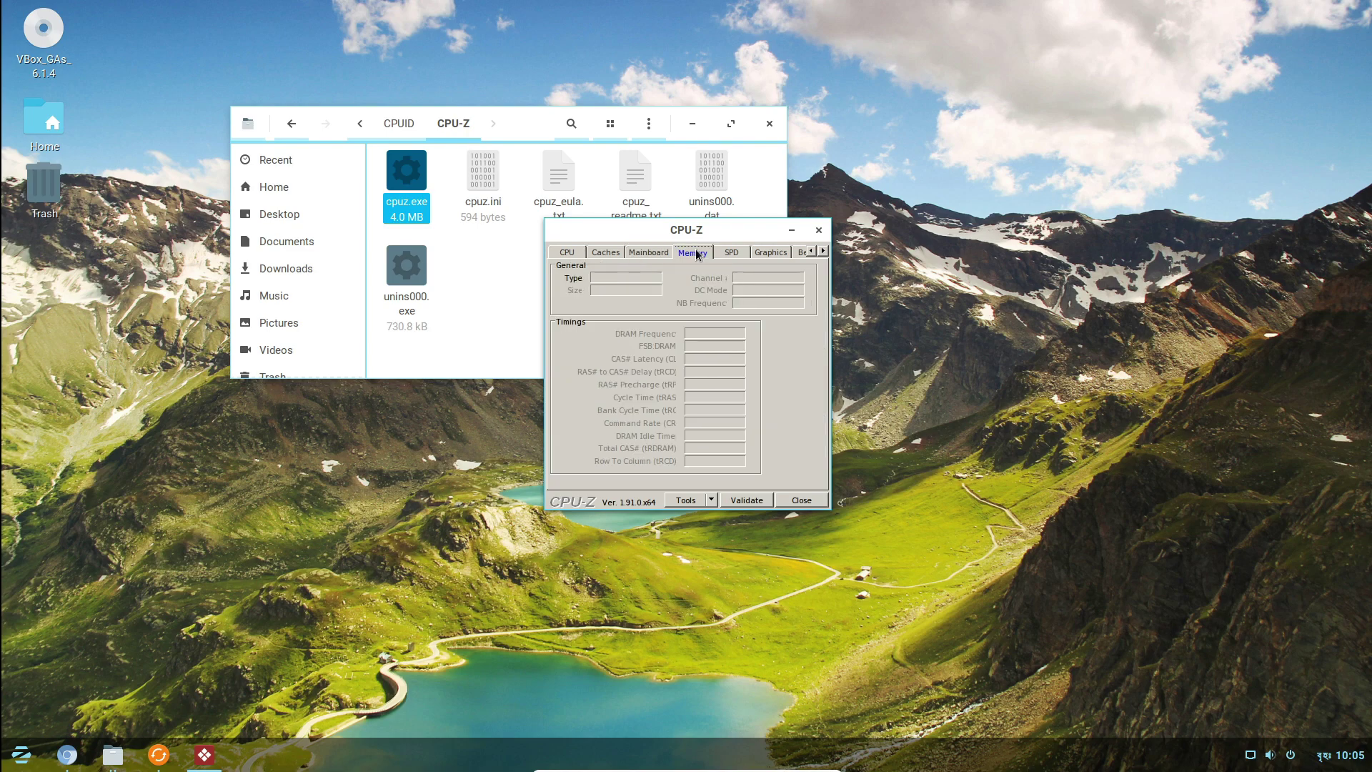
click(731, 253)
click(771, 253)
click(731, 253)
click(688, 254)
click(648, 253)
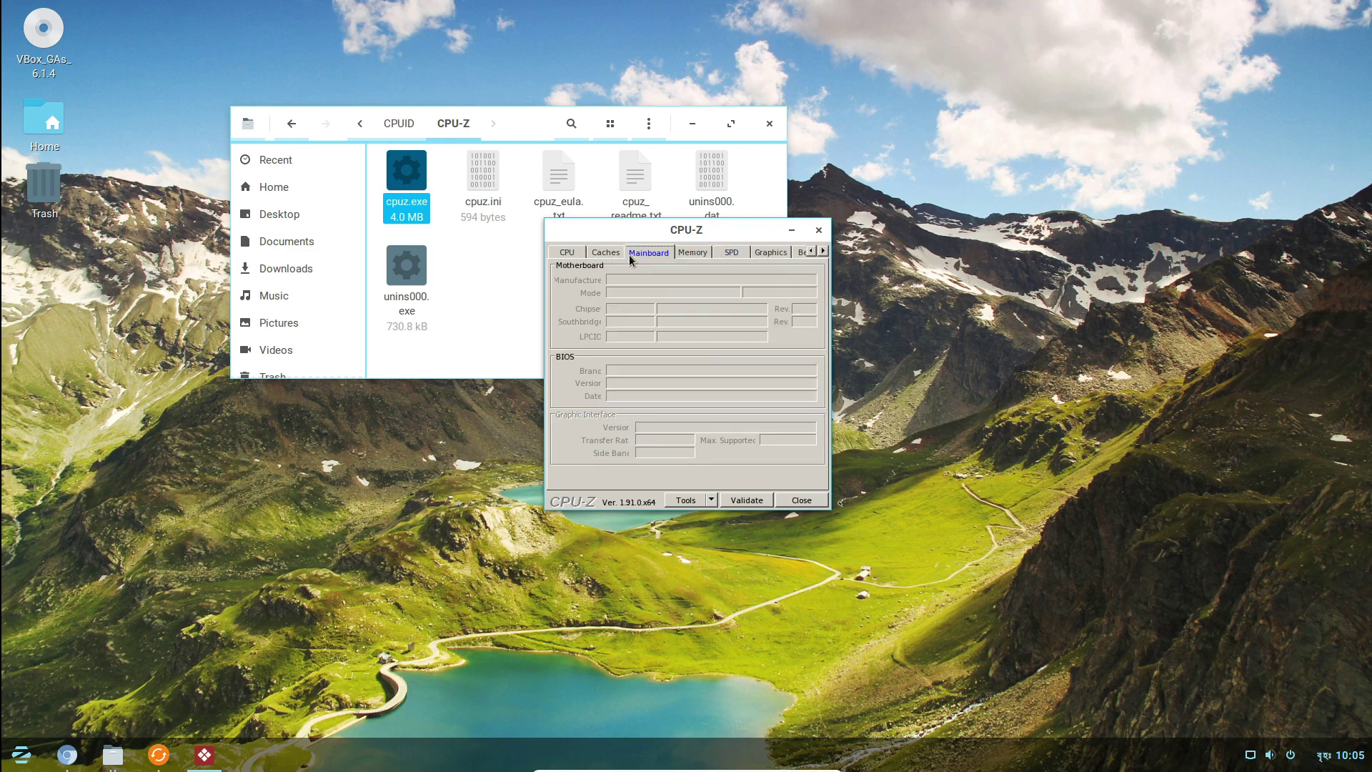
click(601, 254)
click(562, 254)
Close CPU-Z, relaunch cpuz.exe and dismiss the driver error again.
click(817, 231)
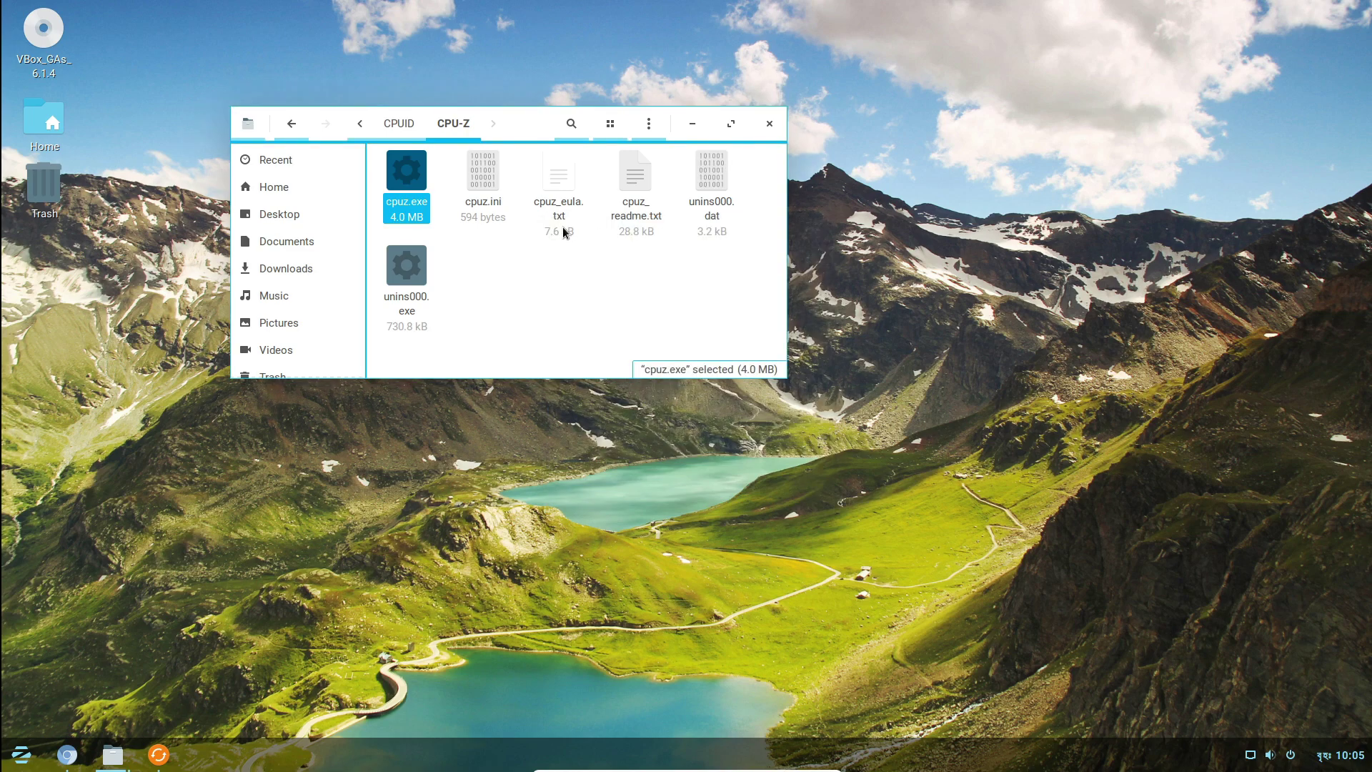
double_click(407, 172)
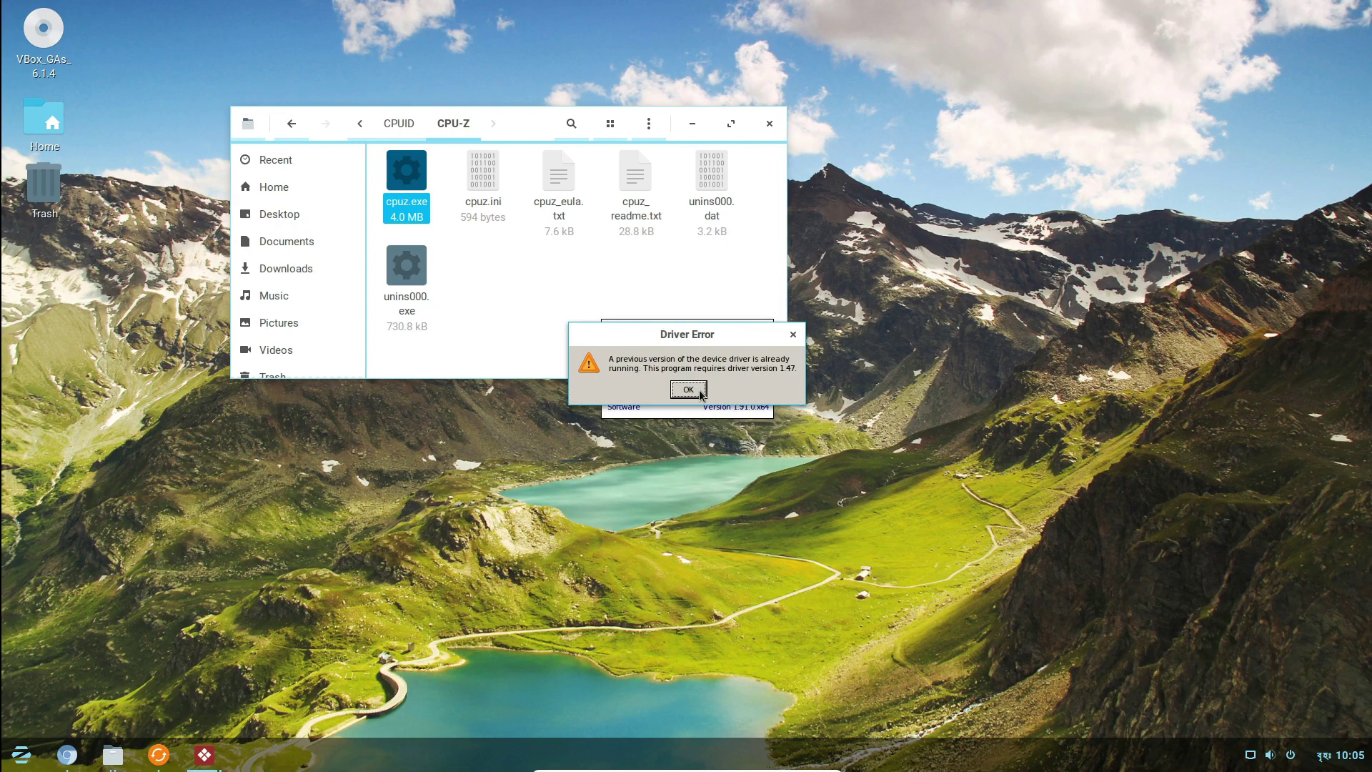
click(689, 390)
key(super)
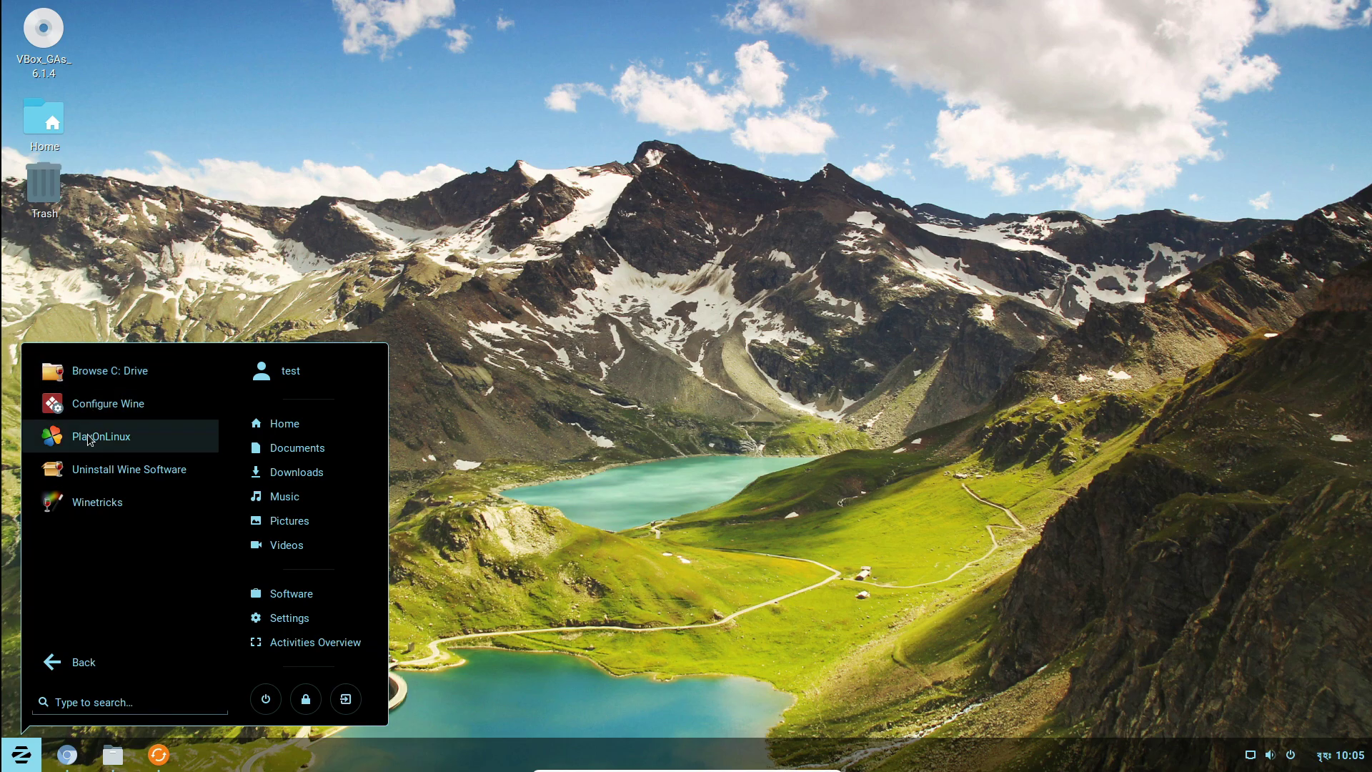
Launch PlayOnLinux and load its Install catalogue of categorised programs.
click(140, 443)
click(614, 172)
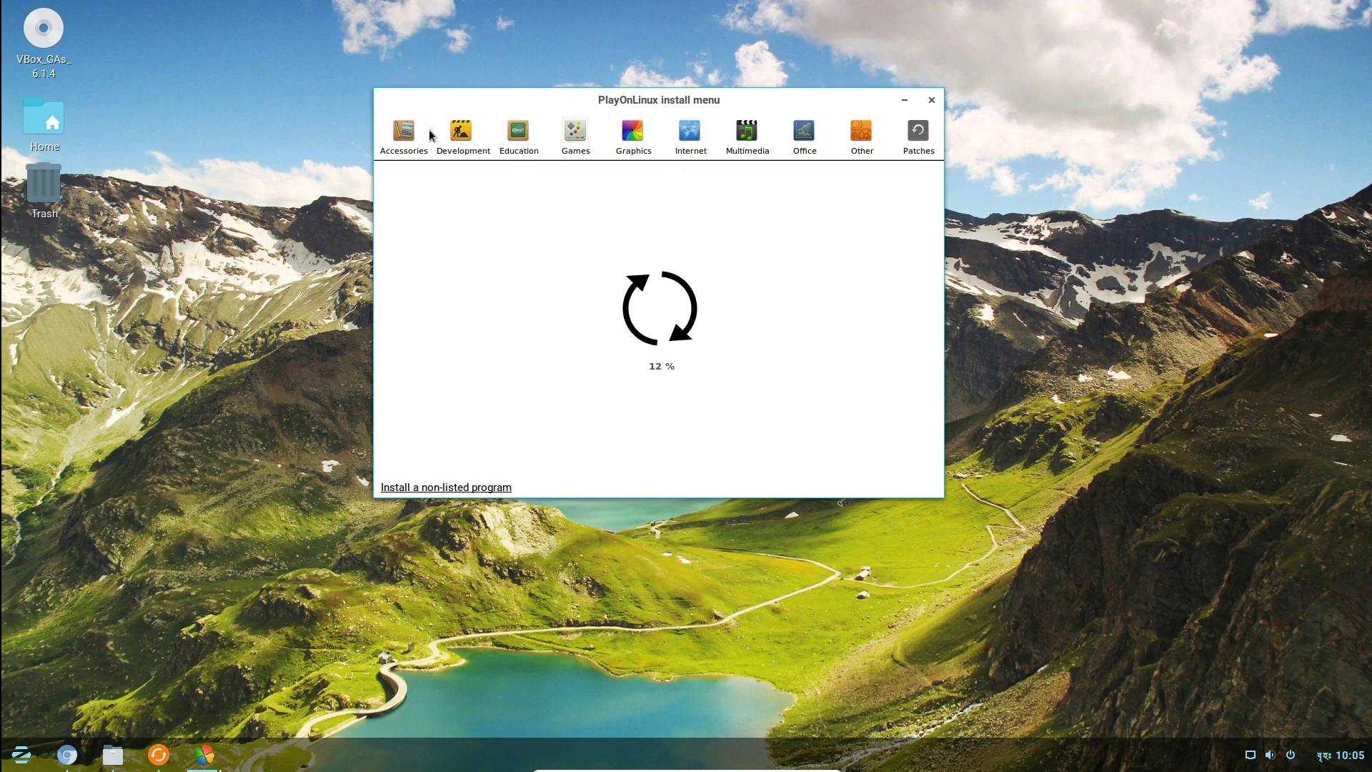
click(6, 749)
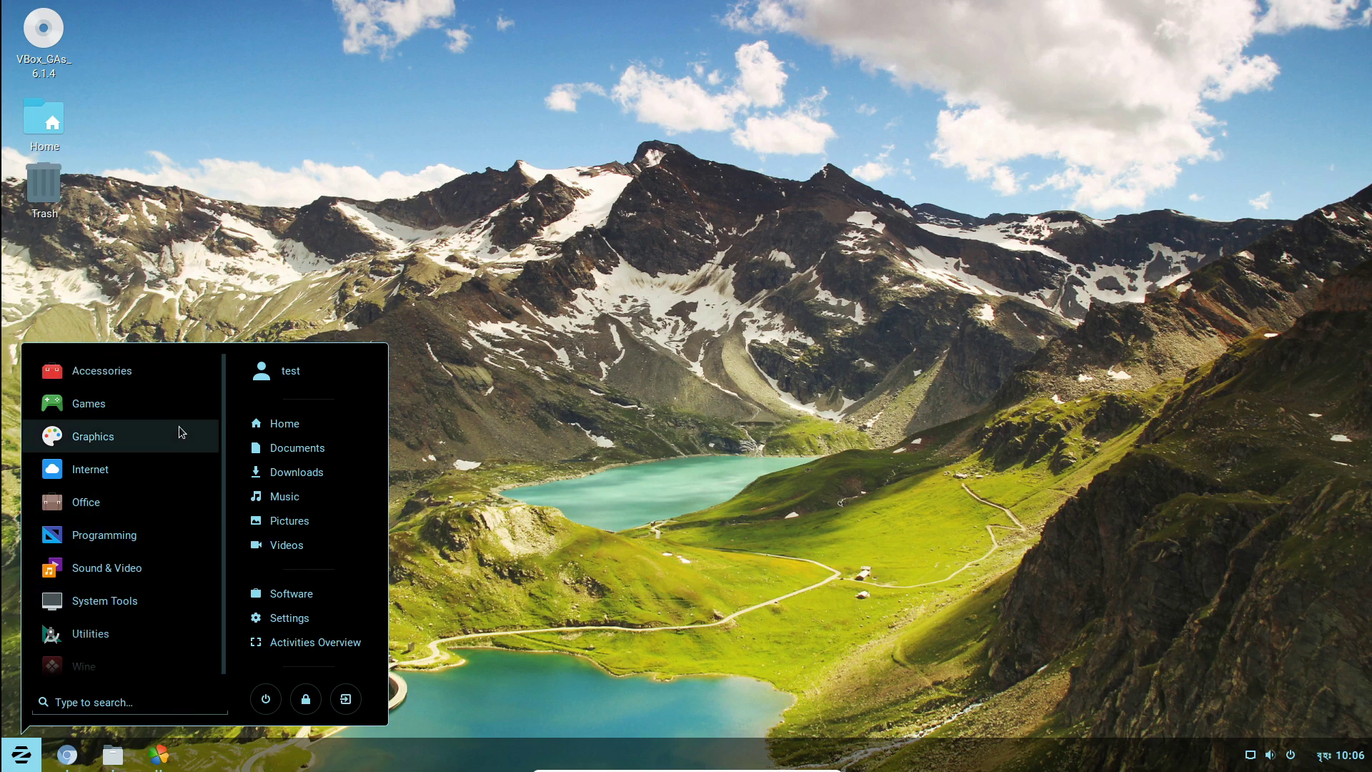
Glance at the Accessories apps in the application menu, then close the menu.
click(124, 384)
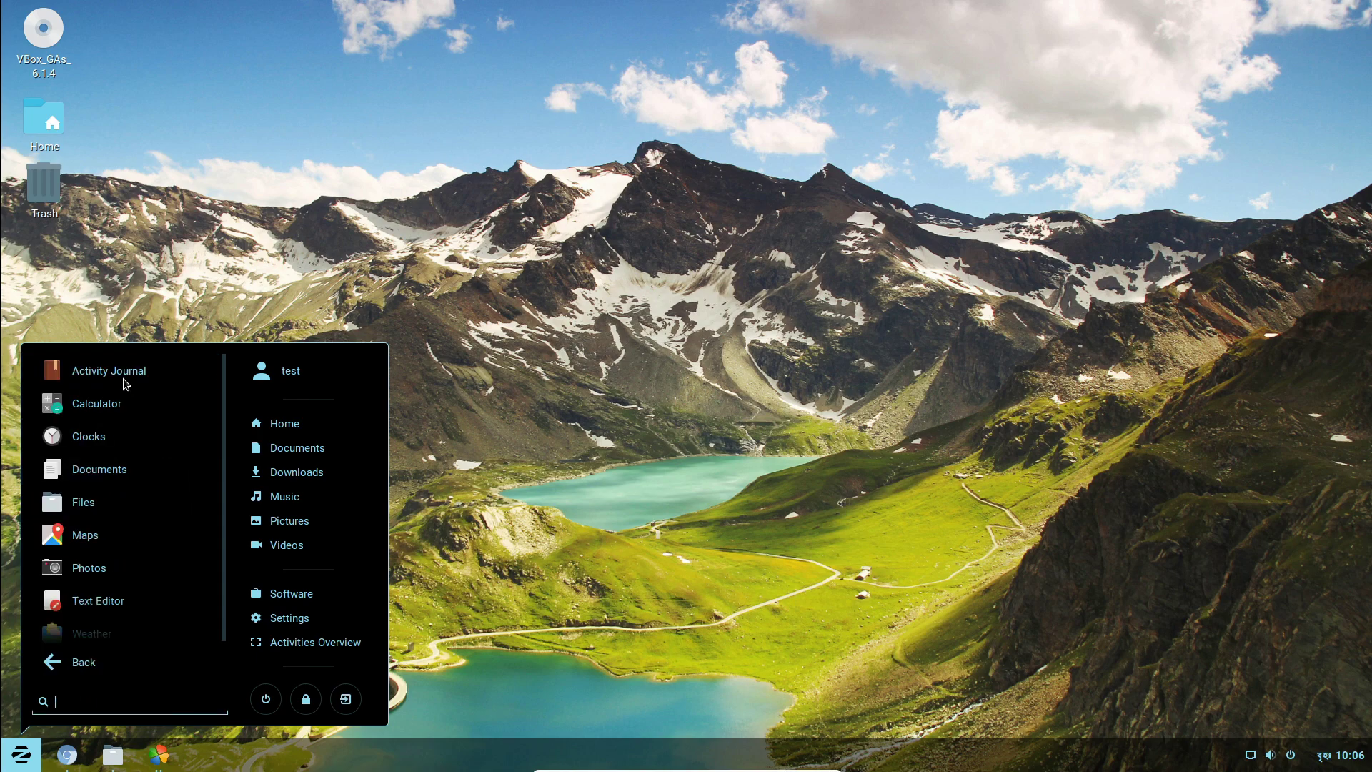
click(91, 676)
click(132, 110)
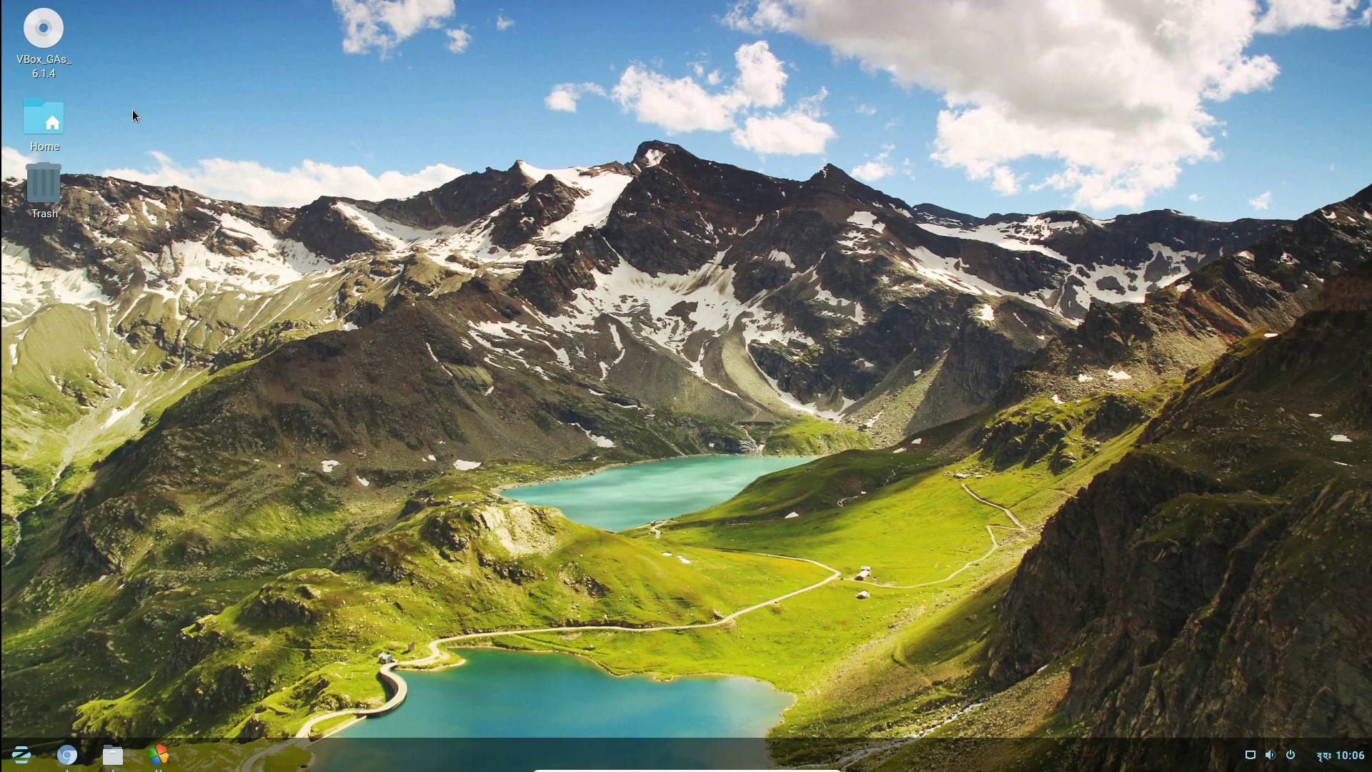
Open the Home folder, move and enlarge its window, then close it.
double_click(26, 129)
drag(435, 83, 745, 233)
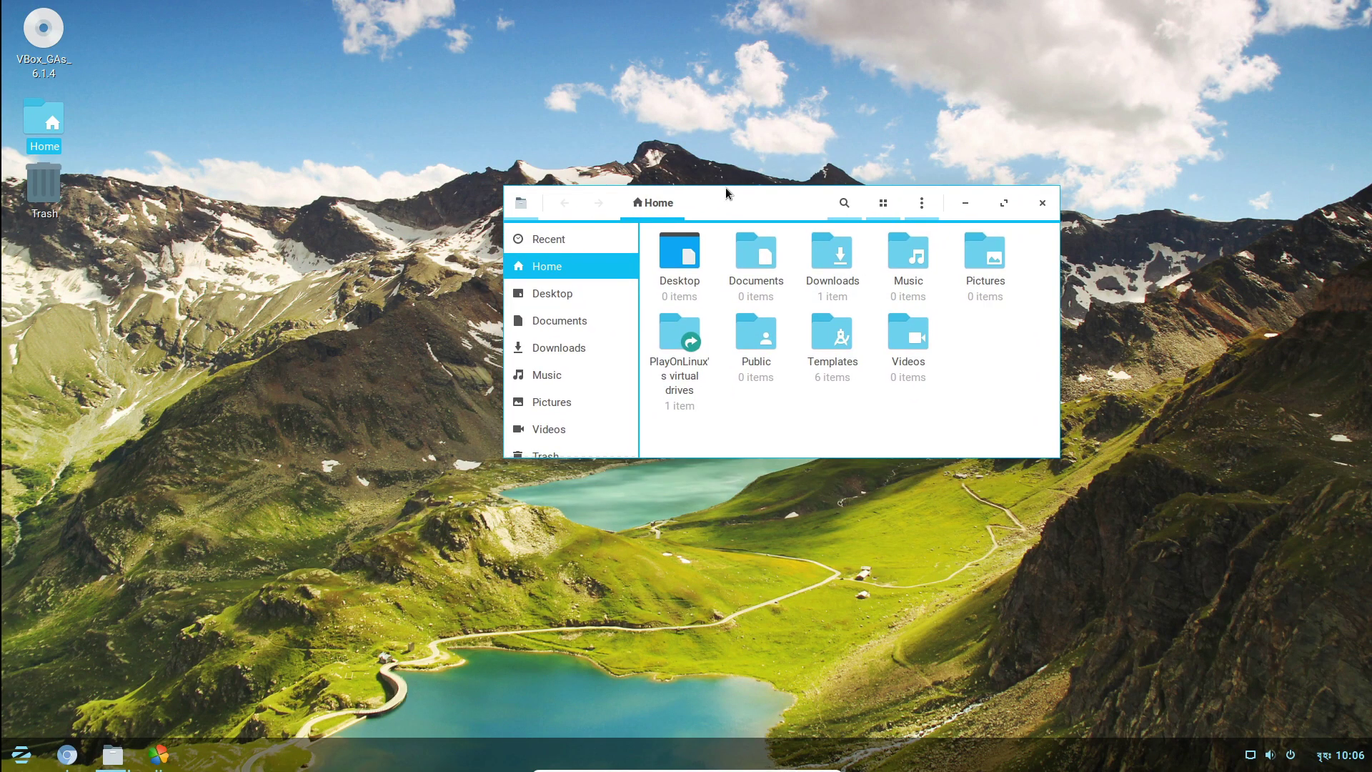
drag(729, 185, 729, 5)
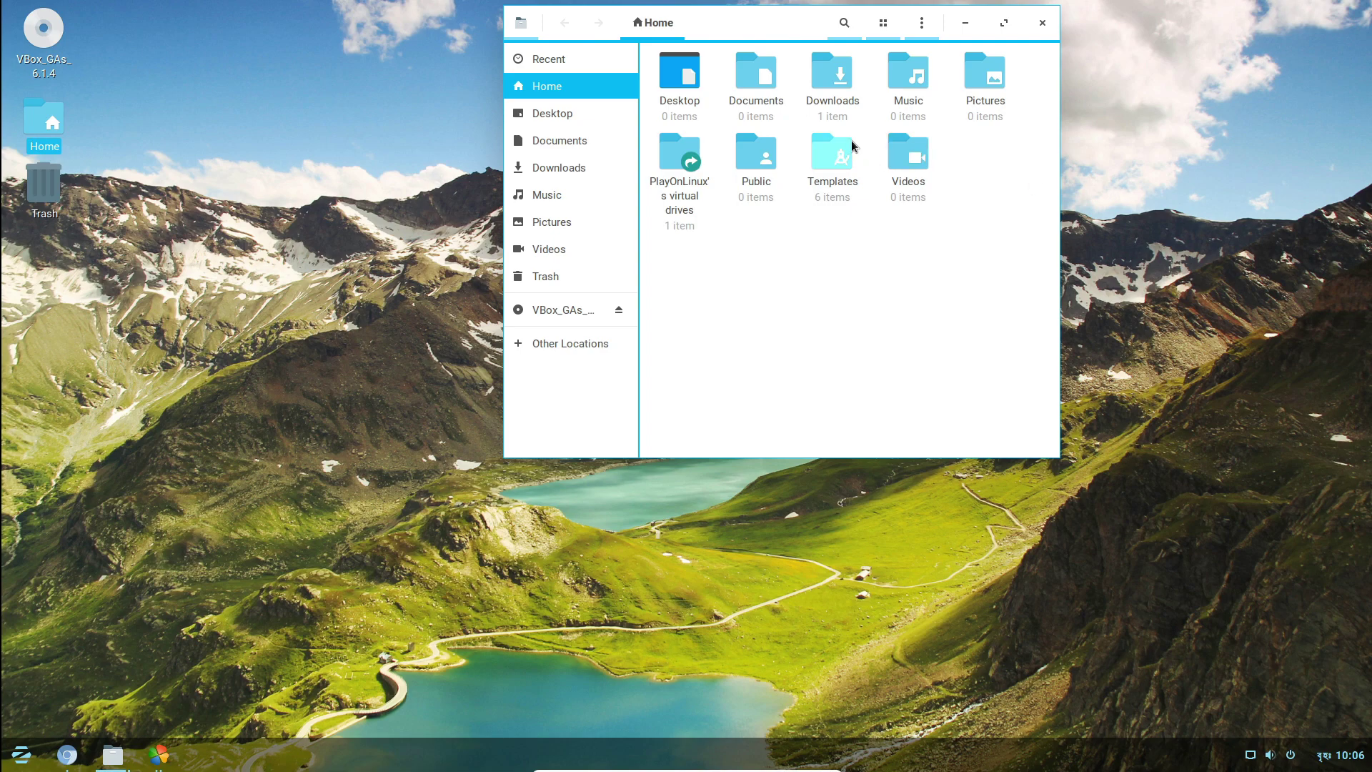
drag(740, 25, 635, 18)
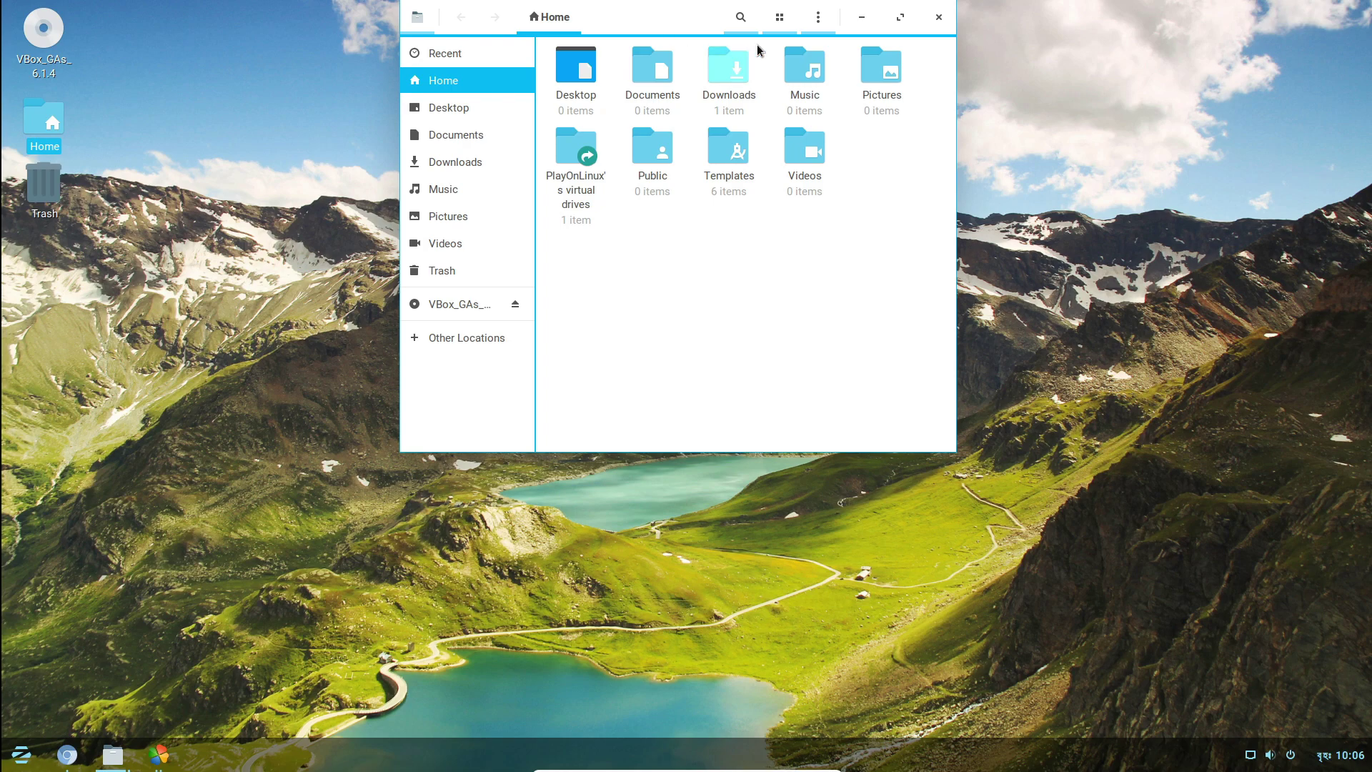
click(938, 16)
click(3, 758)
Search 'ter' to launch Terminal, centre its window, then close it.
text(ter)
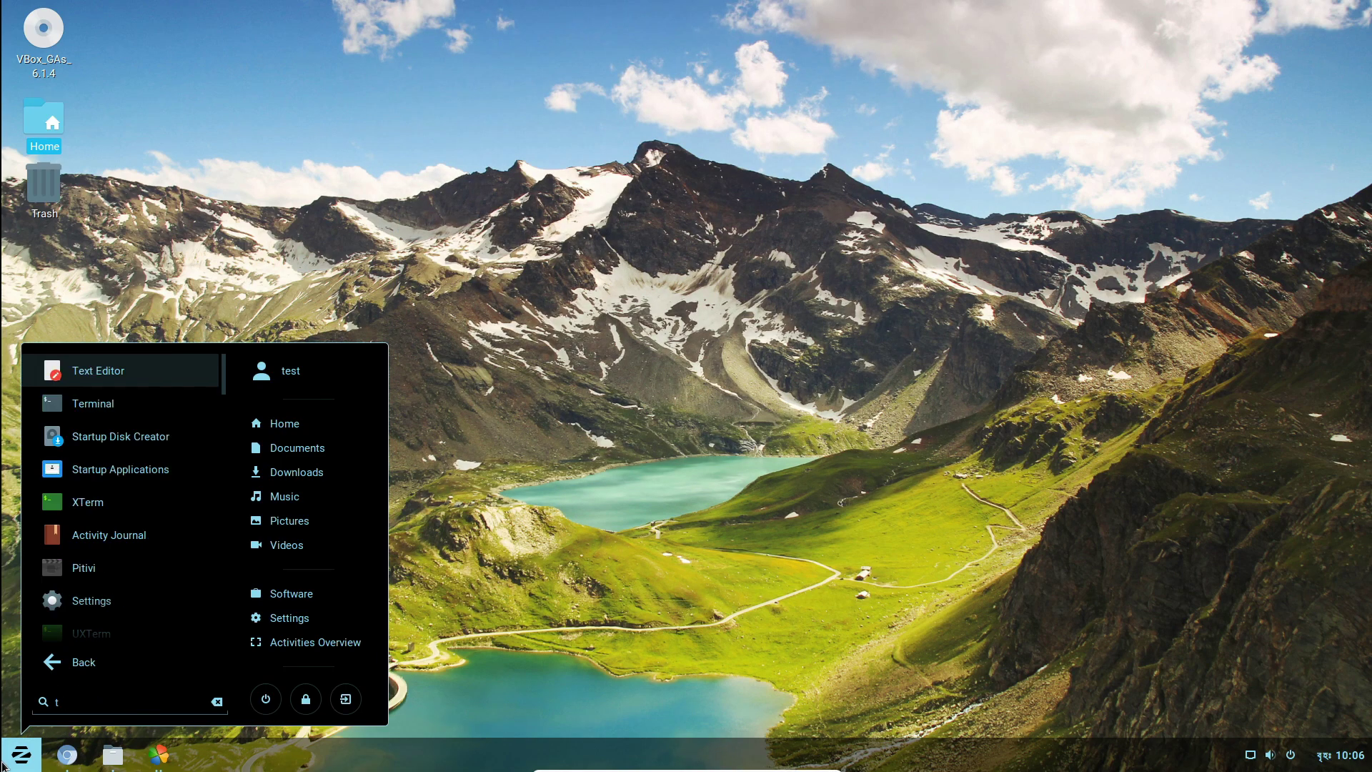
click(160, 382)
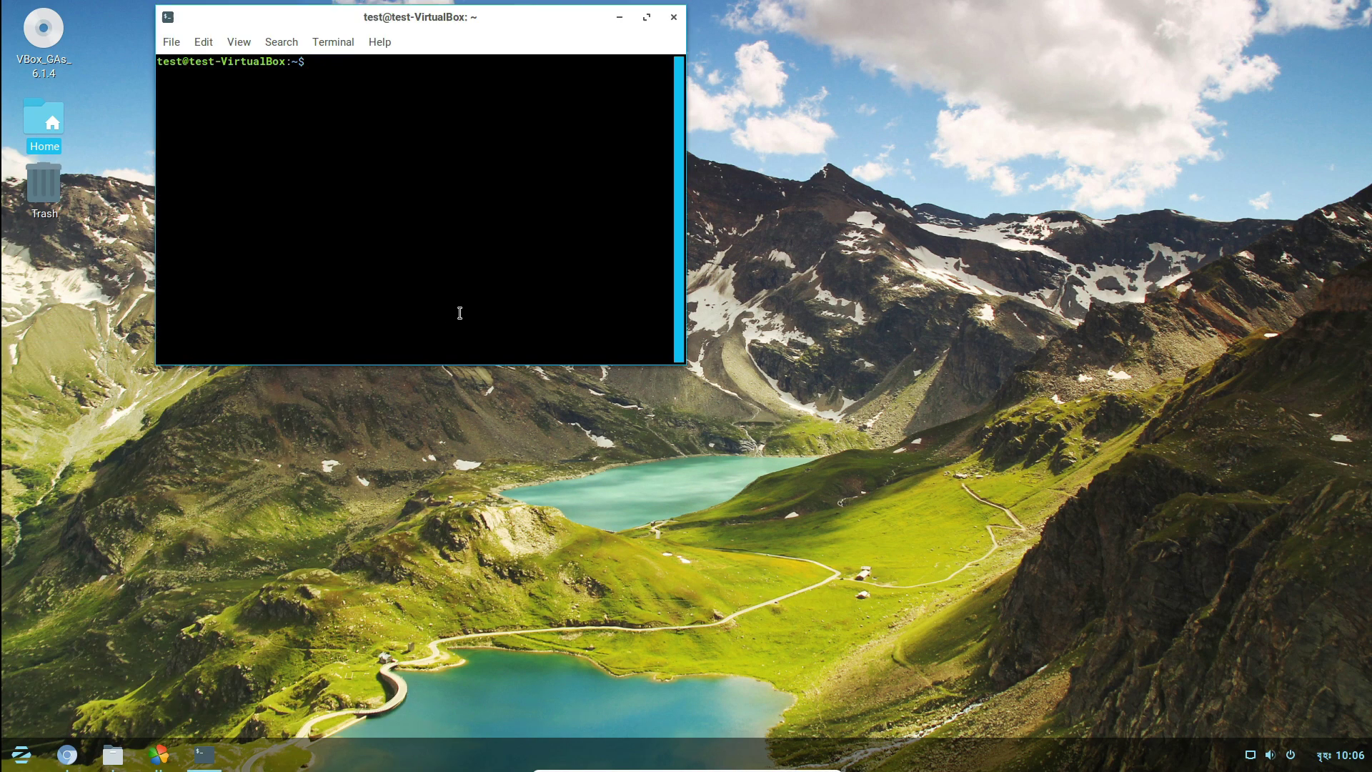
drag(392, 18, 541, 228)
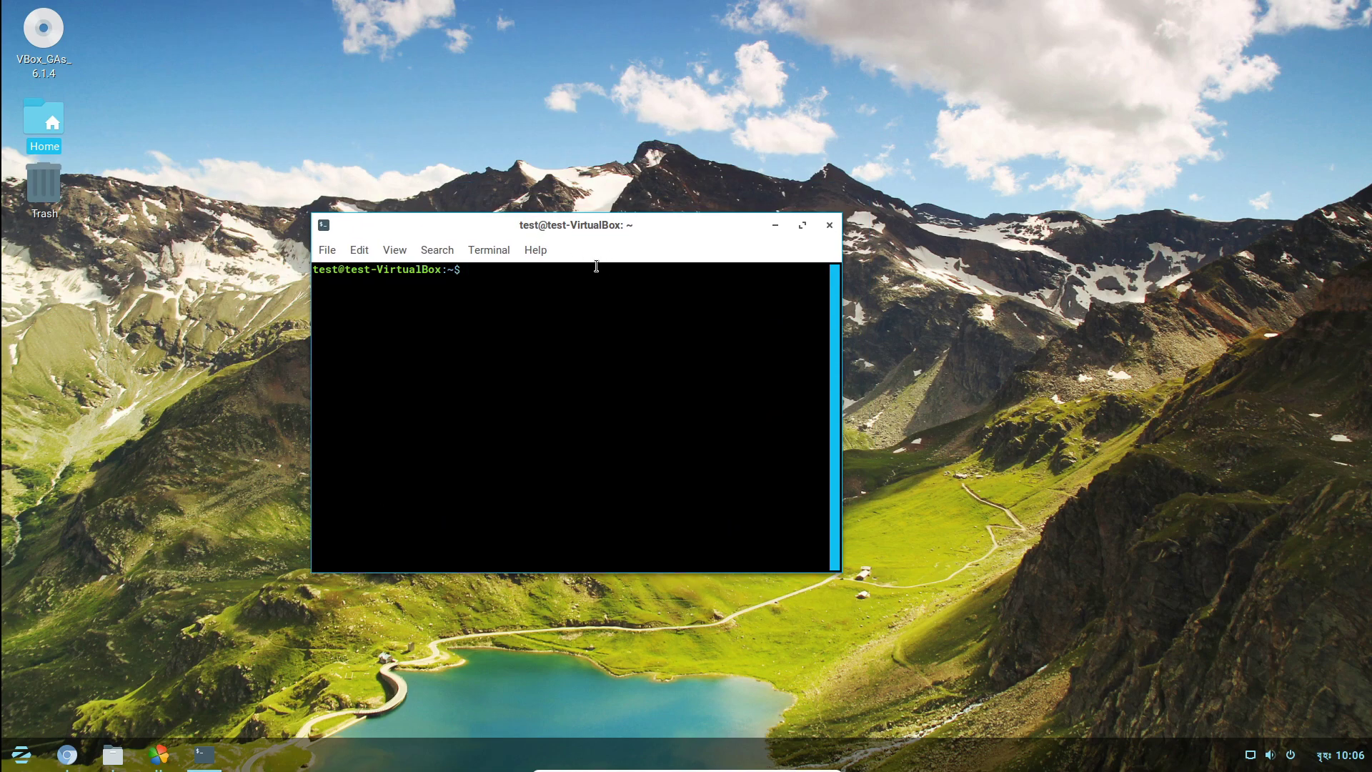
click(838, 227)
Browse the Games apps, then launch Maps from Accessories.
key(super)
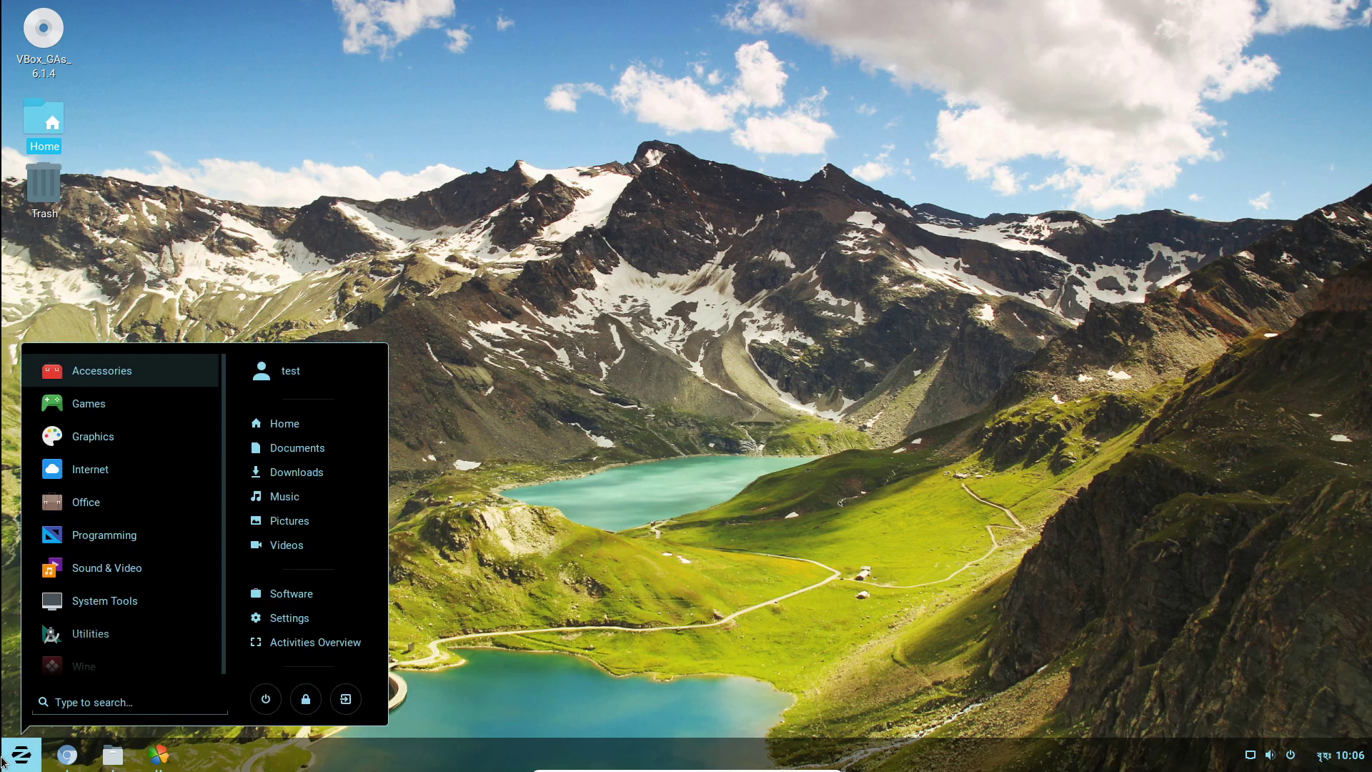
click(98, 404)
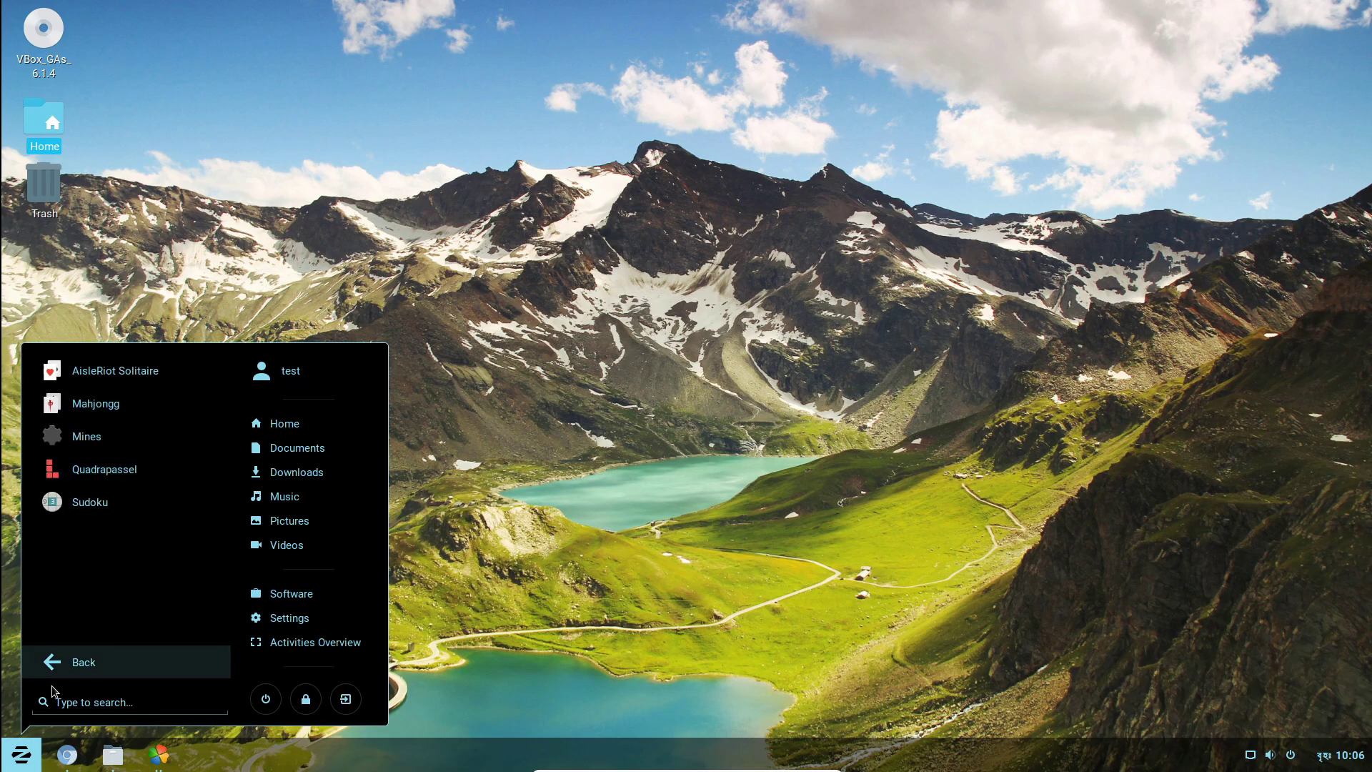
click(93, 662)
click(120, 370)
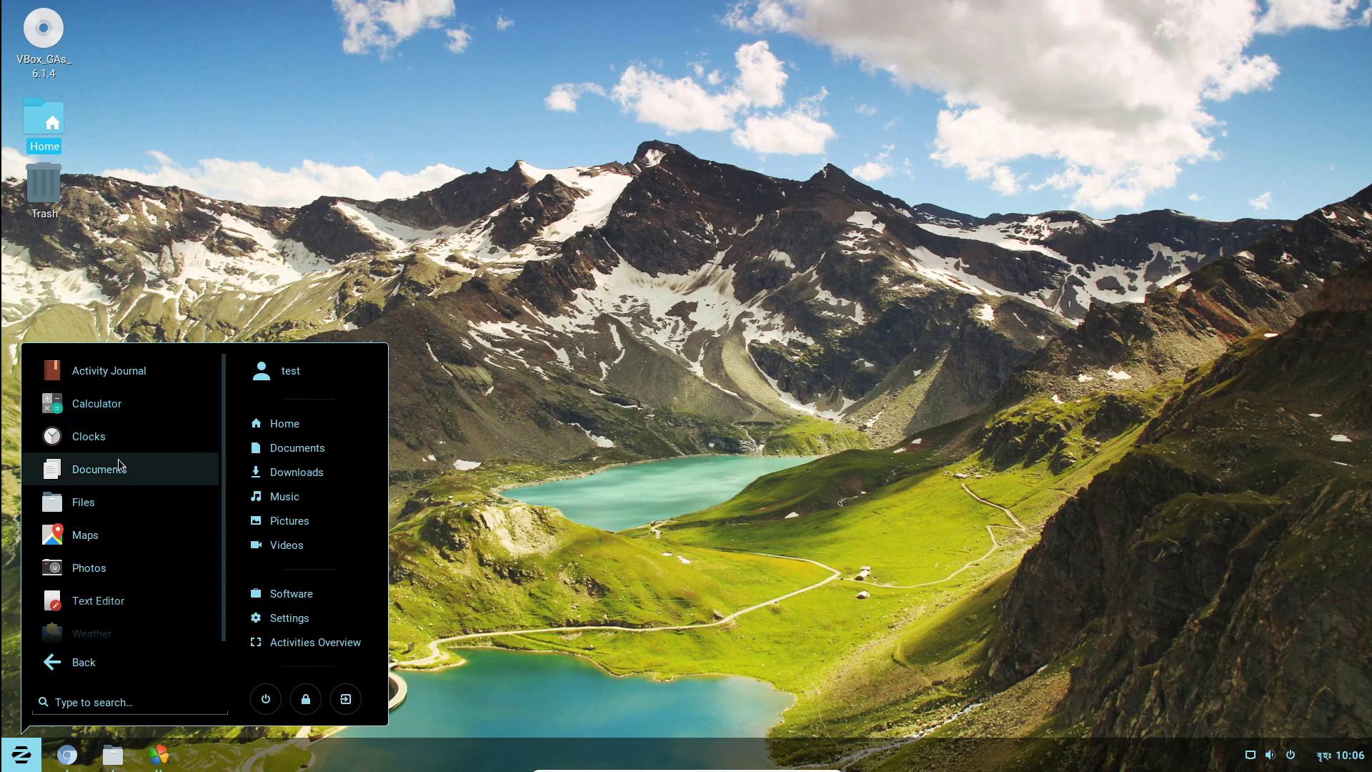
click(113, 537)
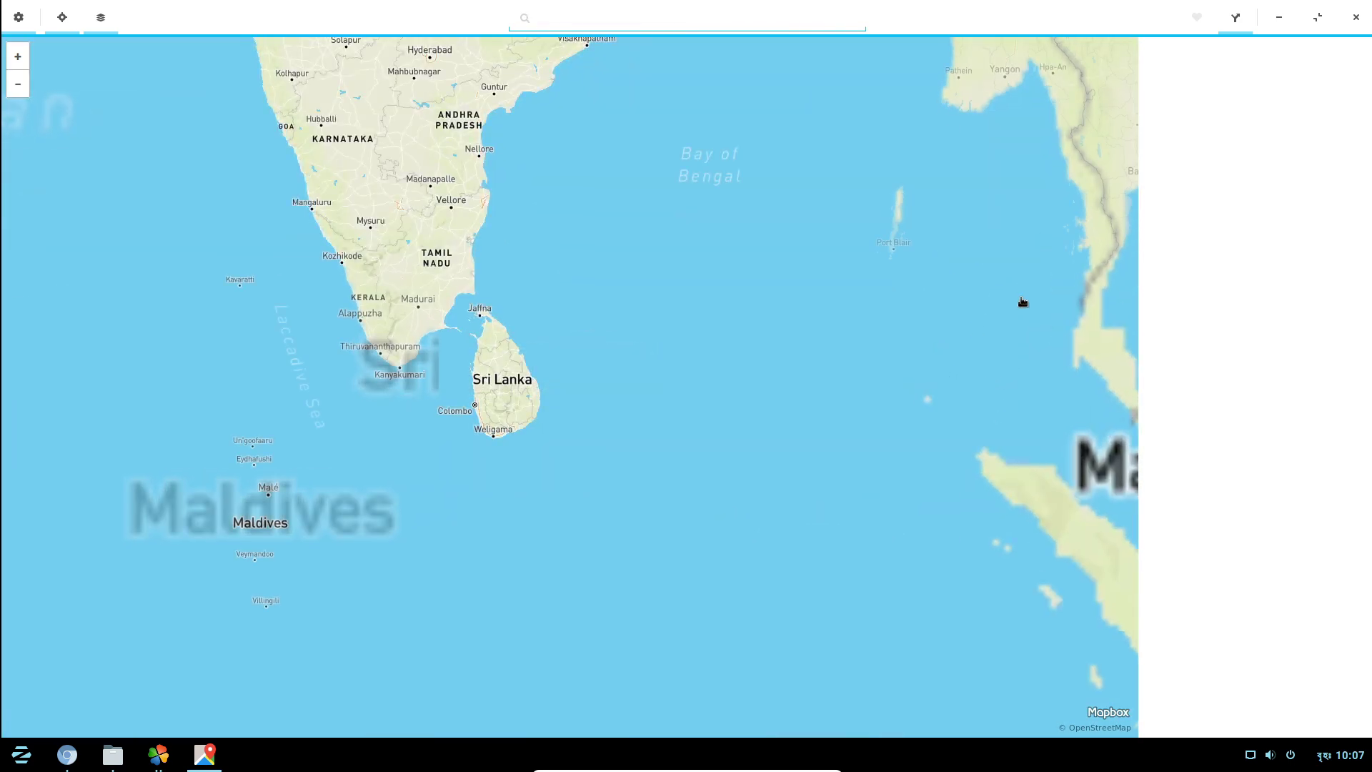
Minimise Maps and launch Sudoku from the Games apps.
click(1227, 20)
click(1276, 31)
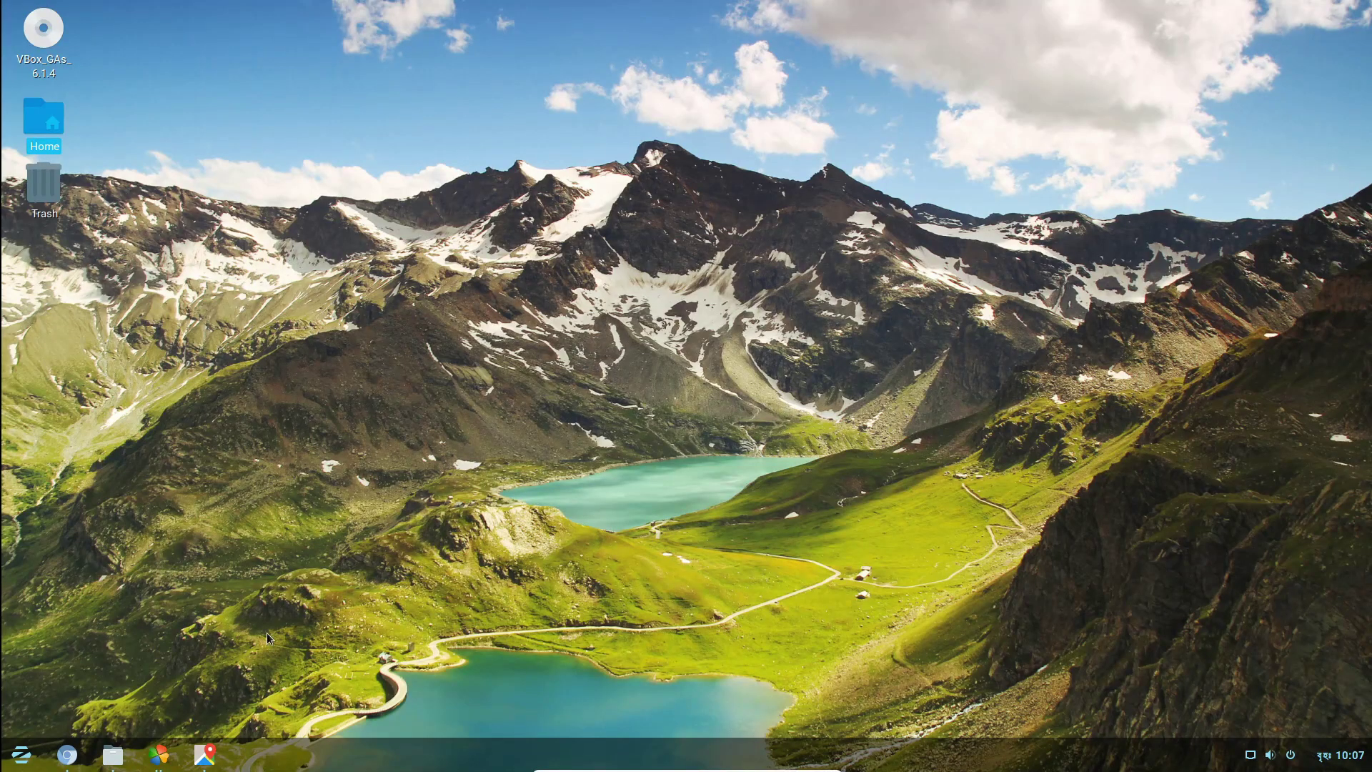
click(21, 755)
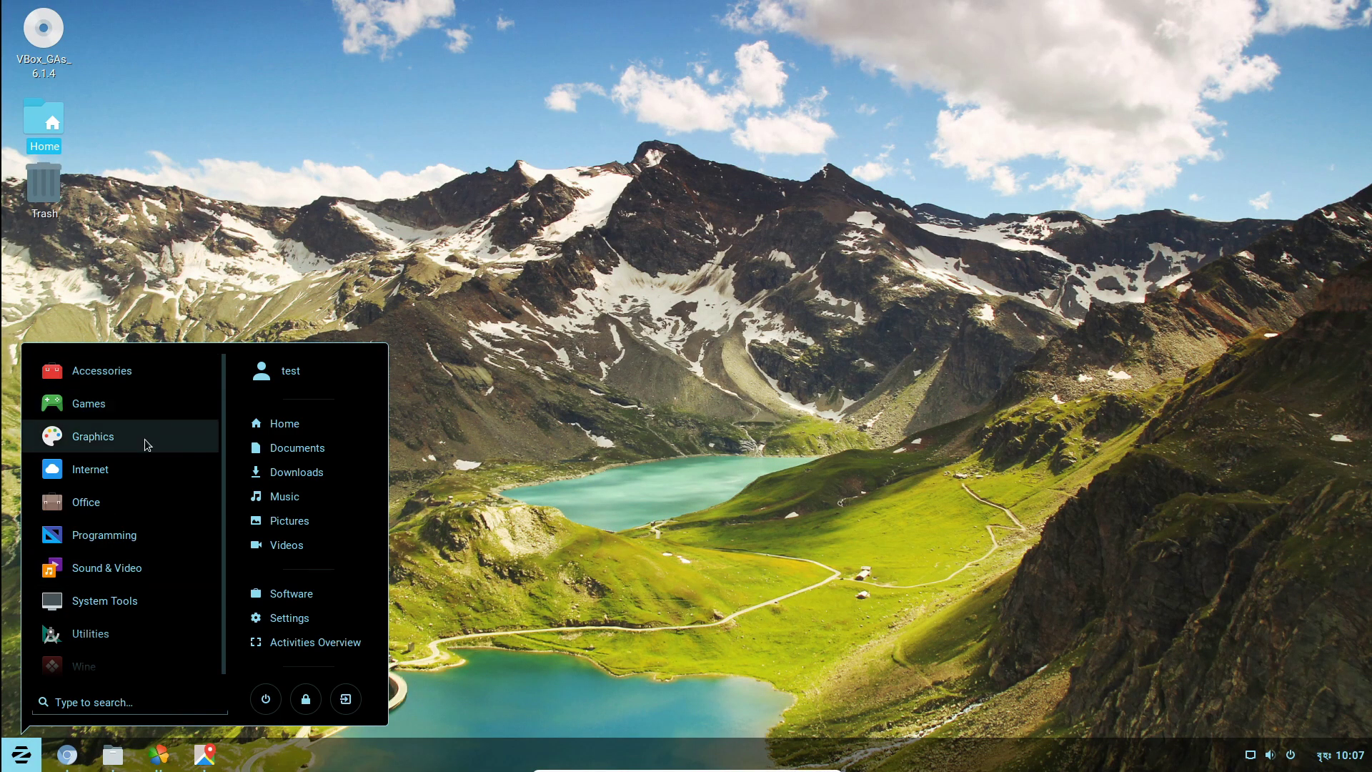
click(143, 405)
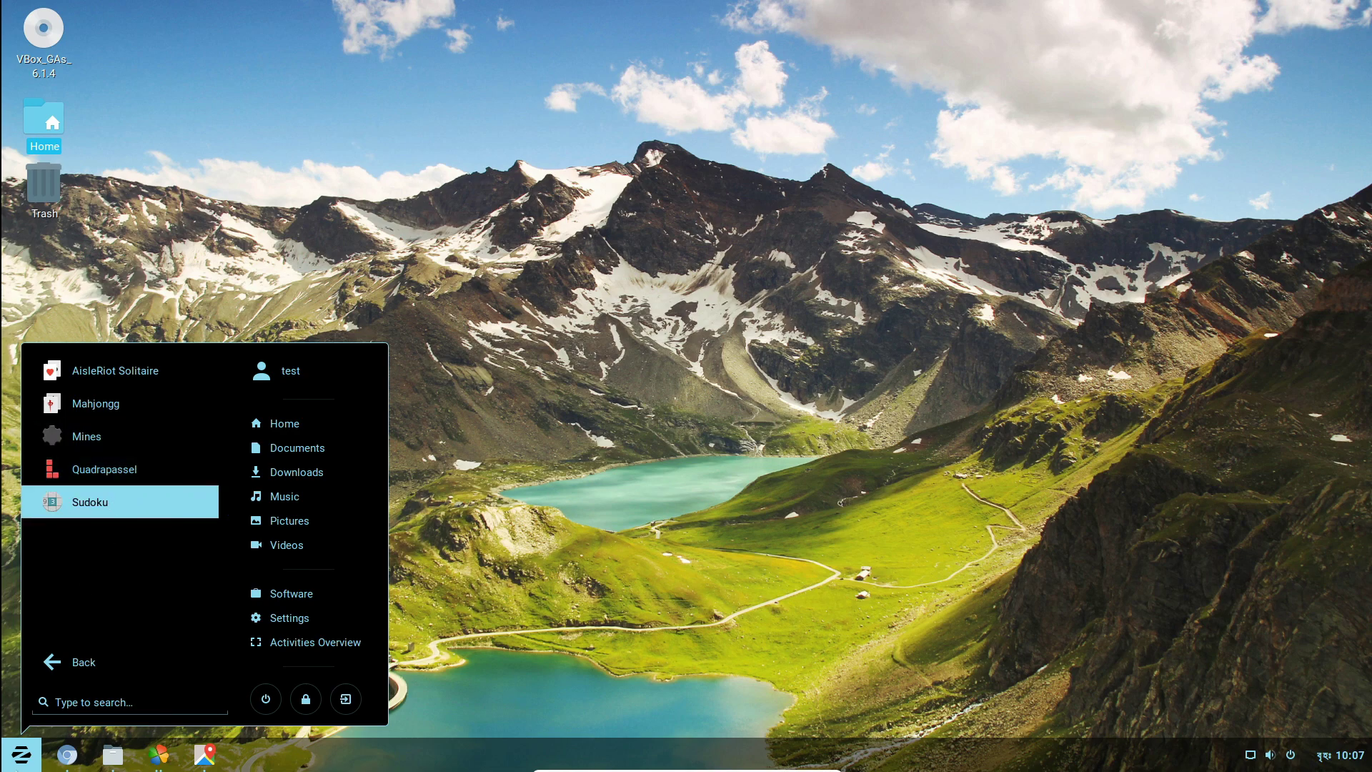
click(117, 506)
Look at the Graphics apps, then launch LibreOffice from the Office apps.
click(20, 754)
click(131, 442)
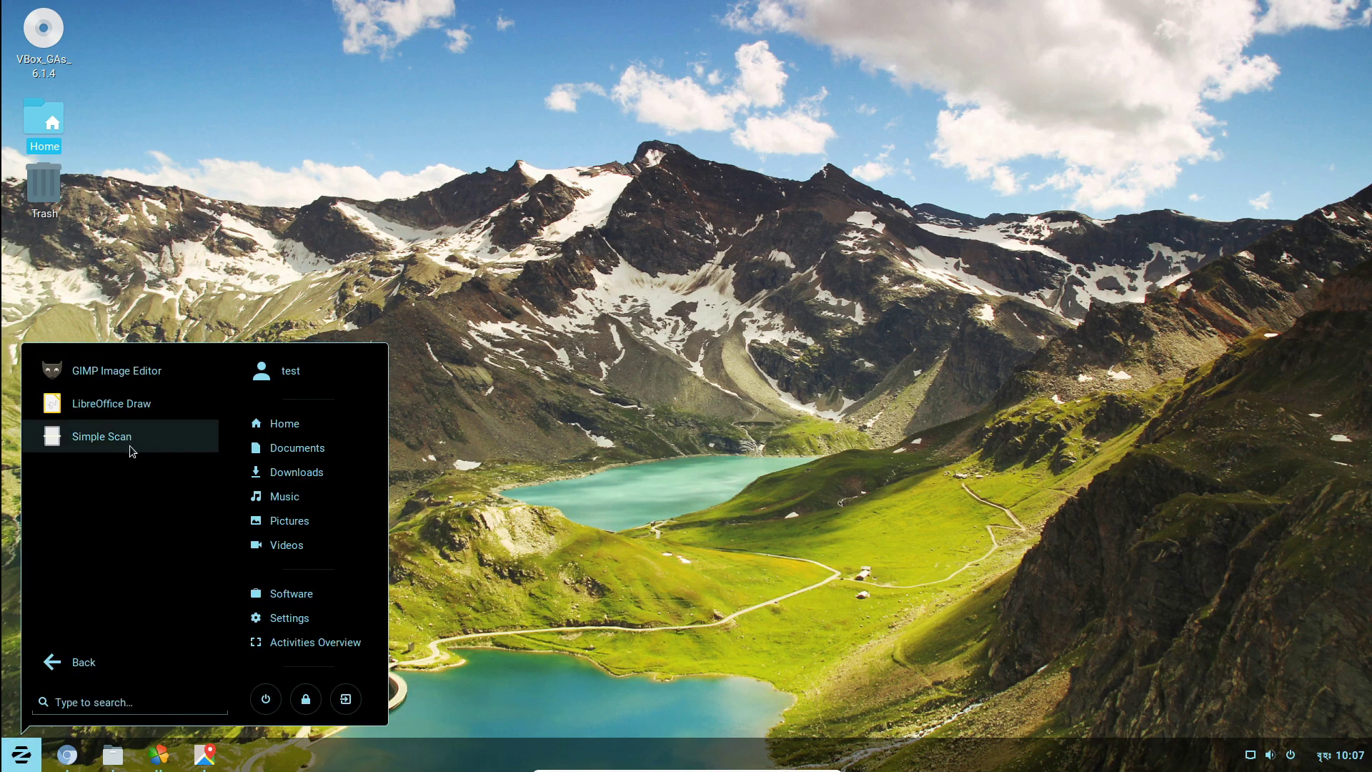
click(72, 663)
click(128, 502)
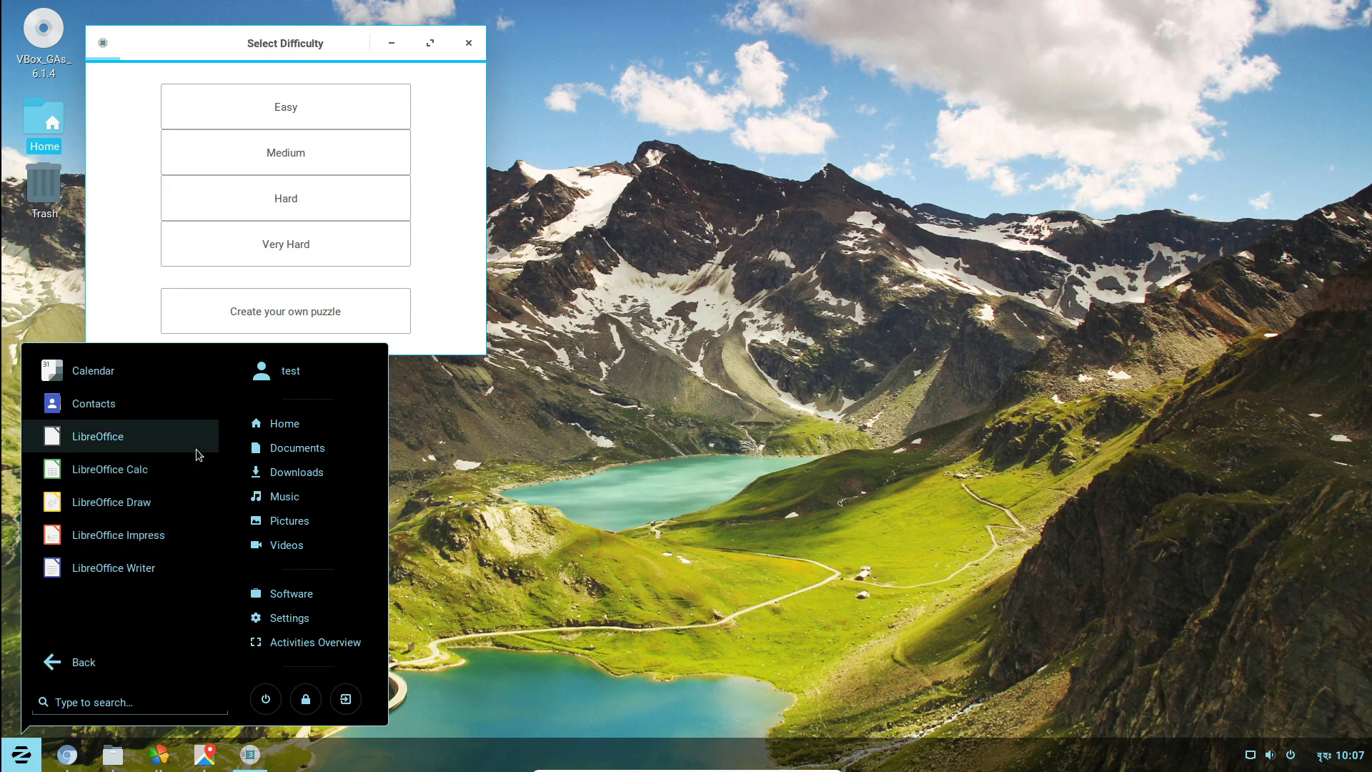
click(178, 448)
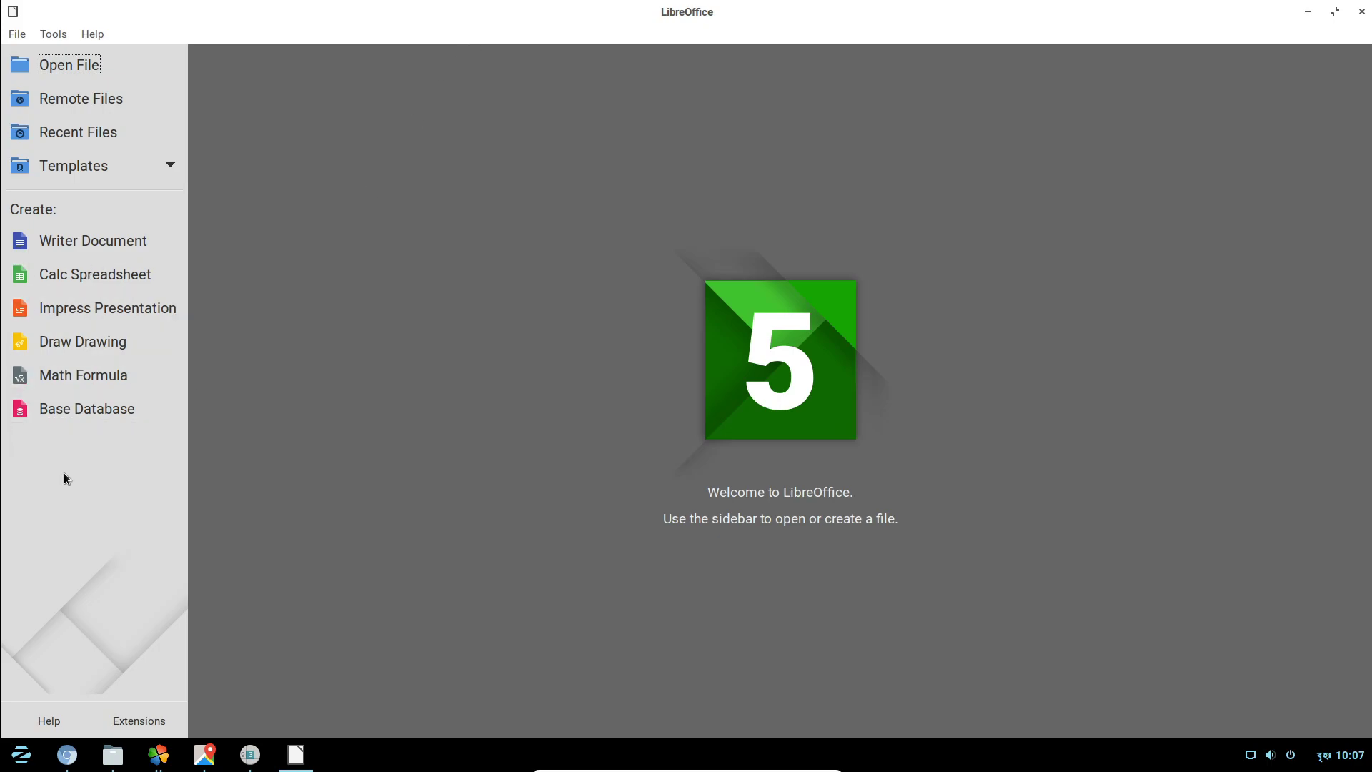
Create a blank Writer document, close it, and browse the menu's Sound & Video apps.
click(115, 242)
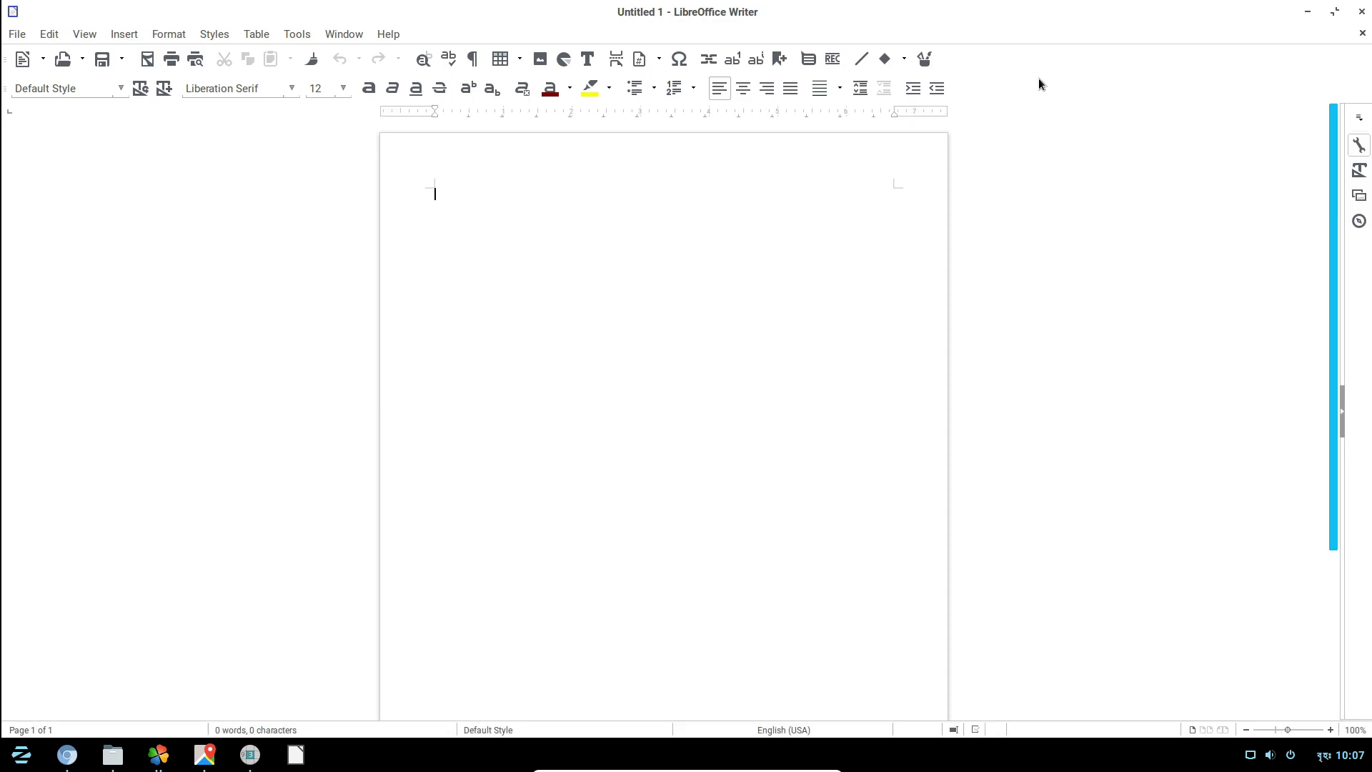
click(1362, 12)
key(super)
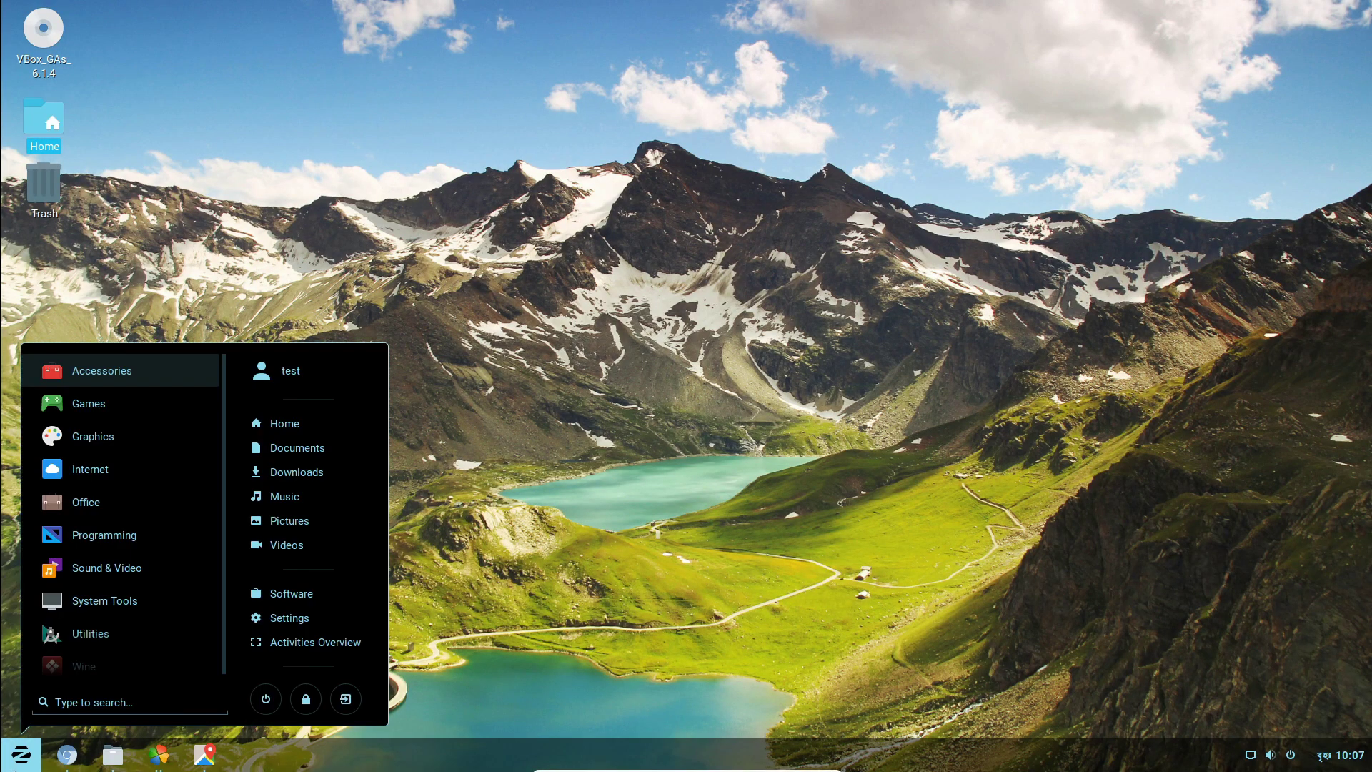
click(129, 571)
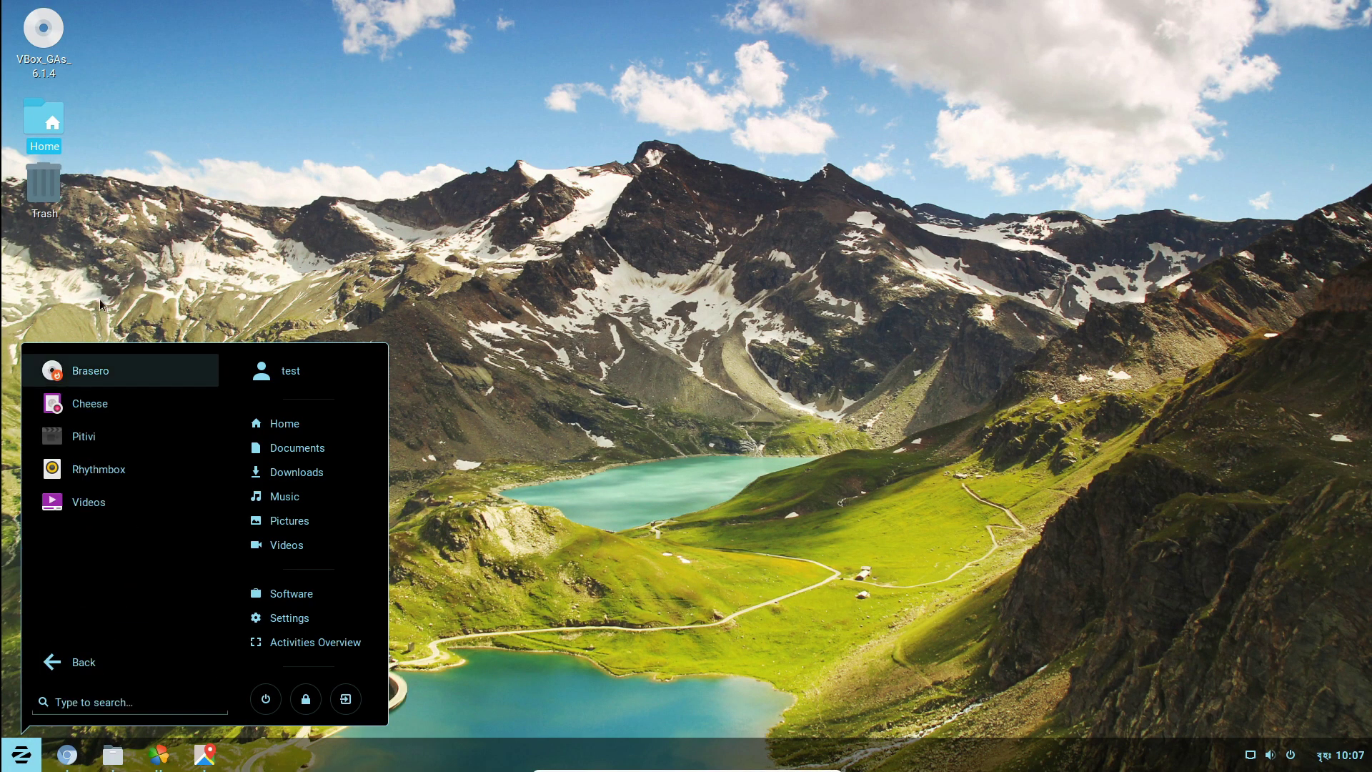
Search the application menu for 'app' and launch Zorin Appearance.
click(115, 654)
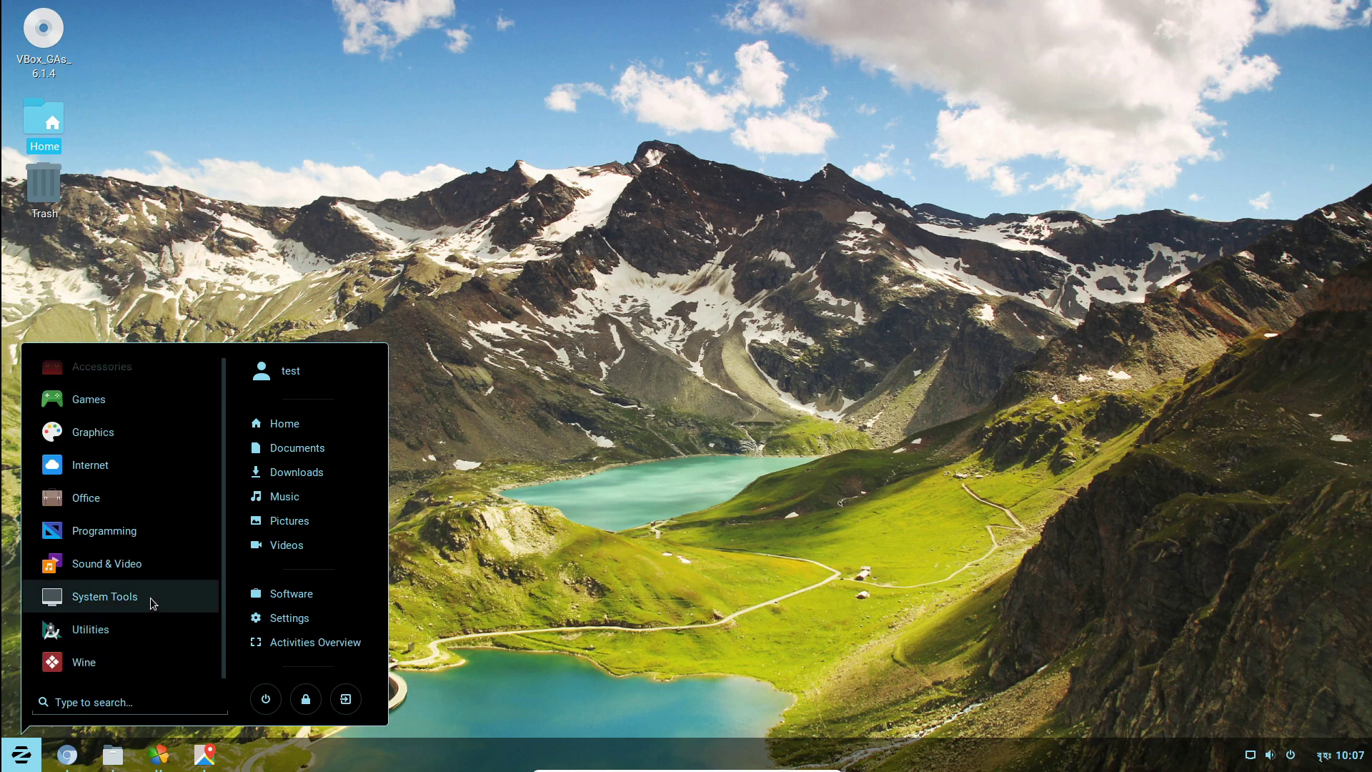
click(83, 702)
text(app)
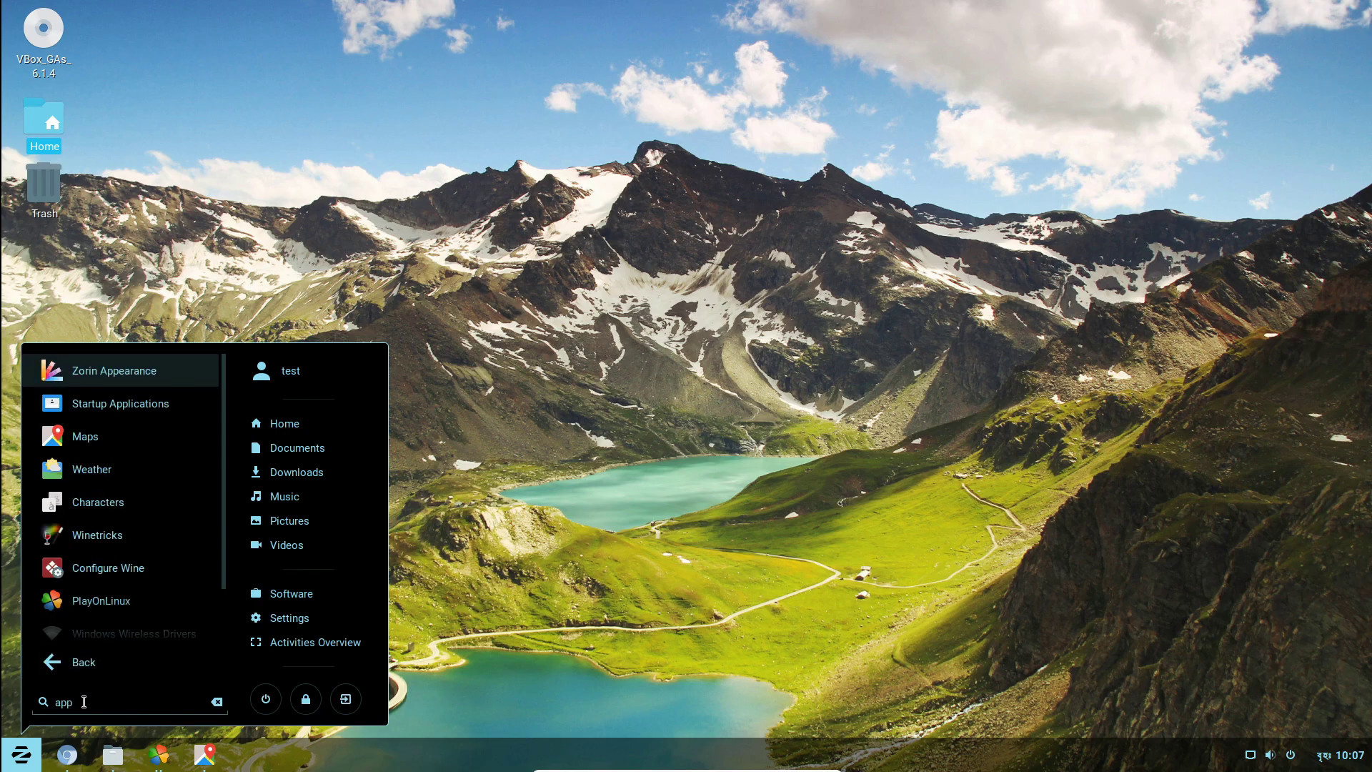
key(Return)
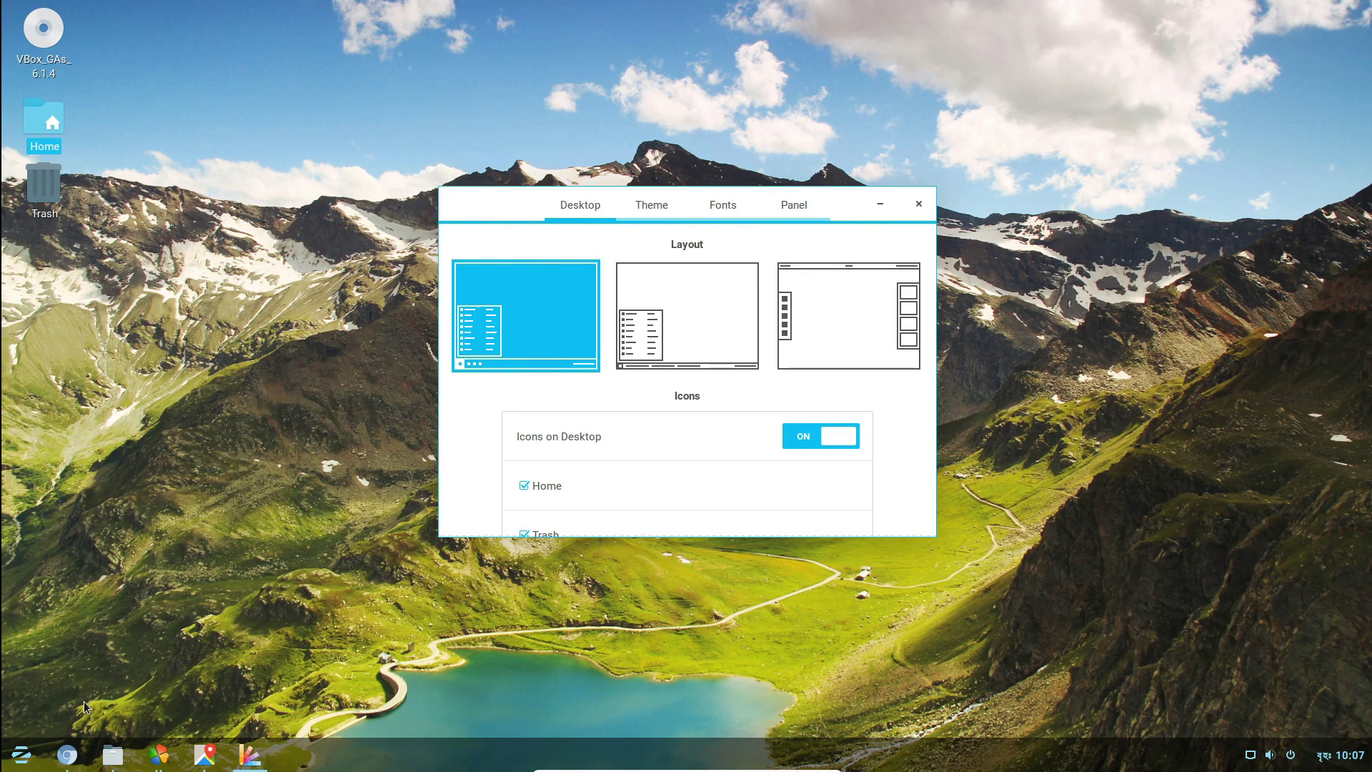
Switch to the top-and-side-panel desktop layout and try its desktop context menu.
click(856, 315)
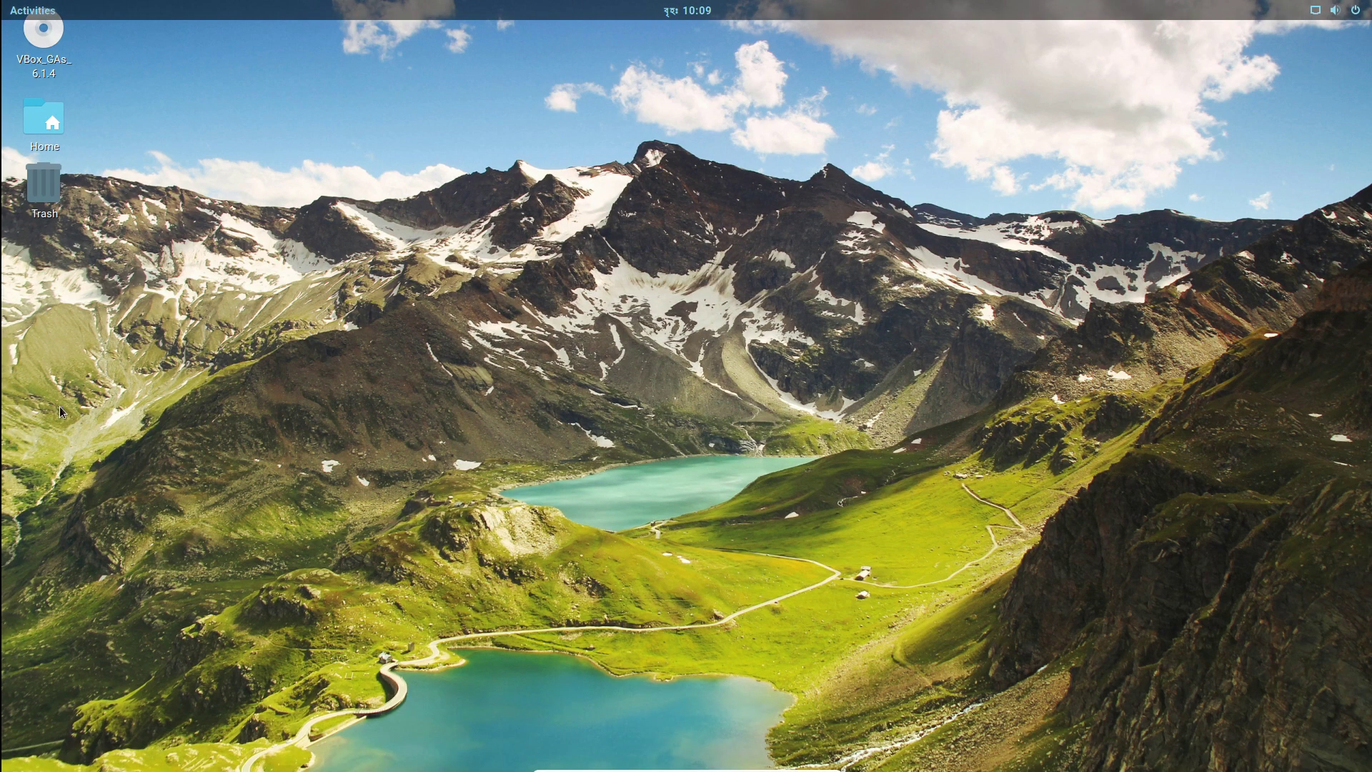
right_click(499, 169)
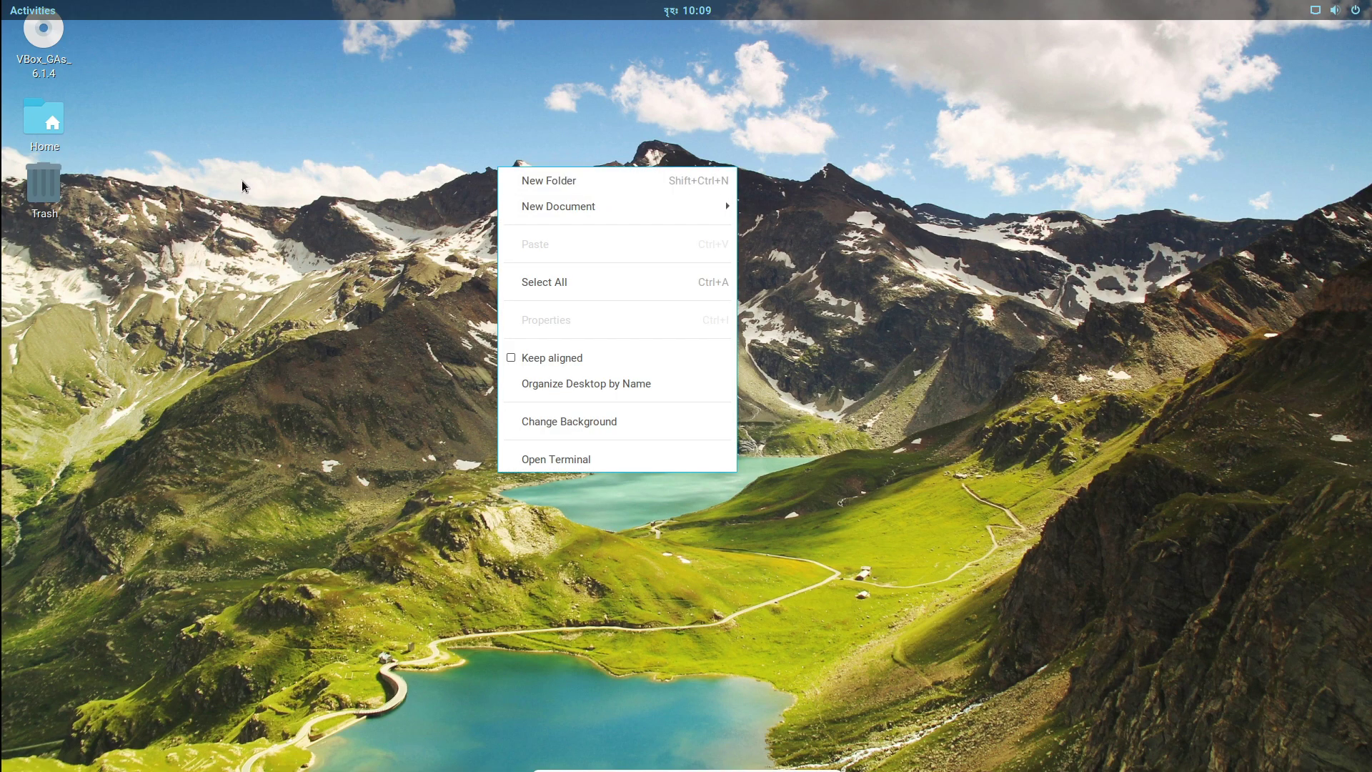
click(1337, 10)
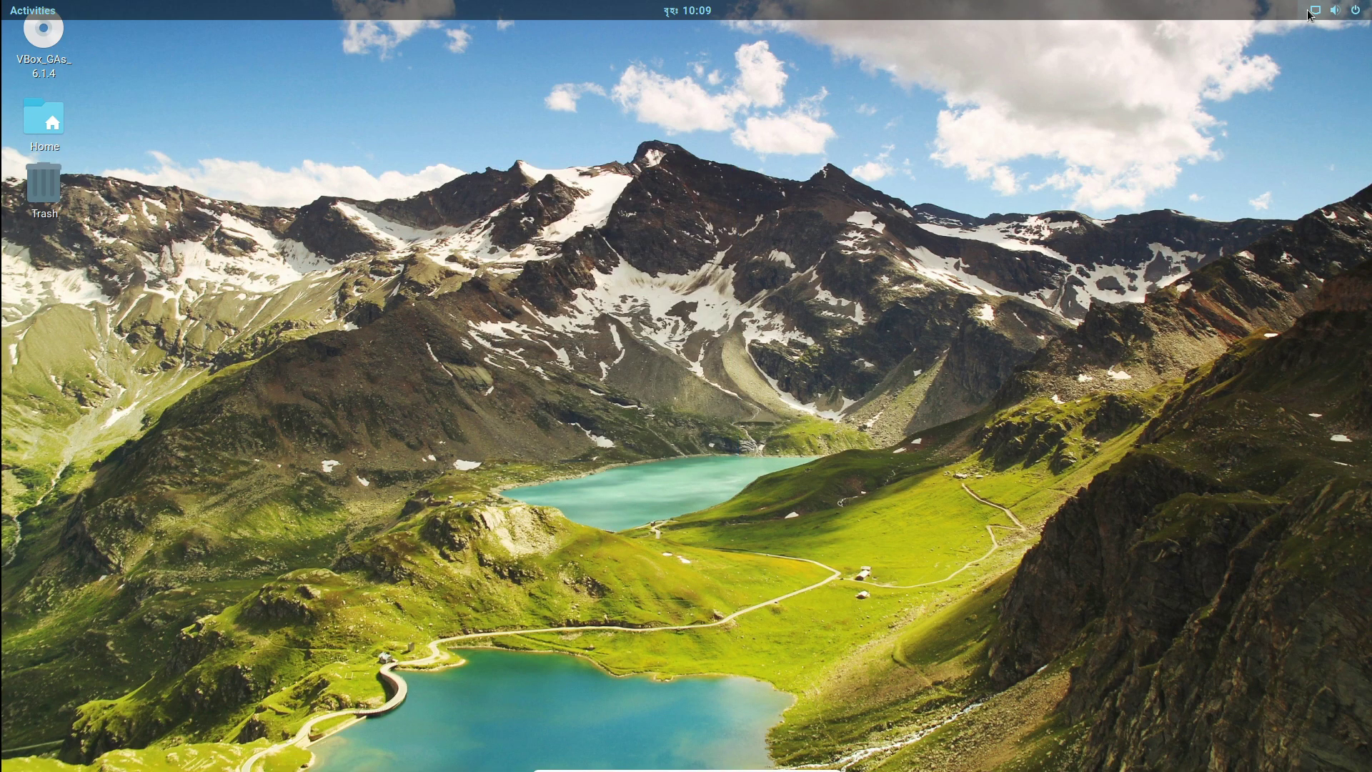
Reopen Zorin Appearance from Settings, restore the bottom-taskbar layout, and close both windows.
click(1310, 16)
click(1191, 185)
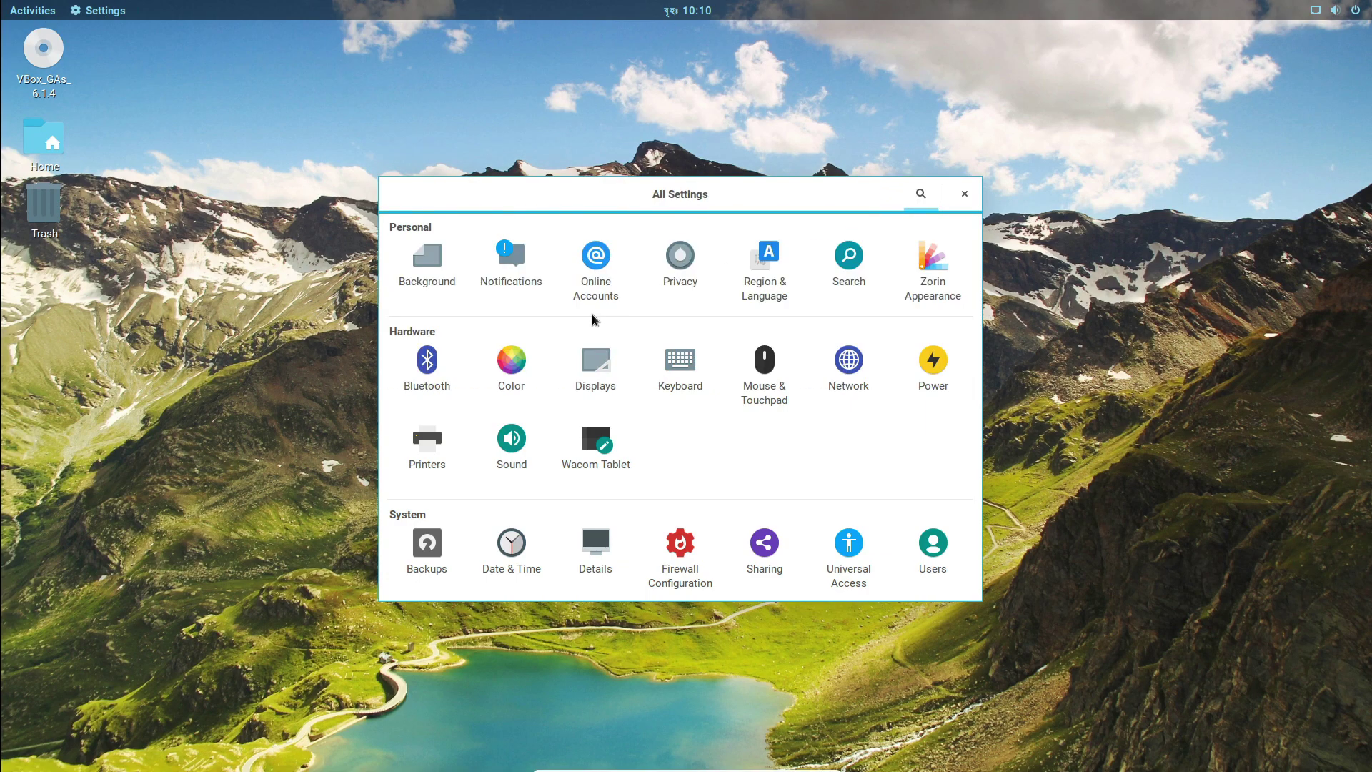
click(915, 291)
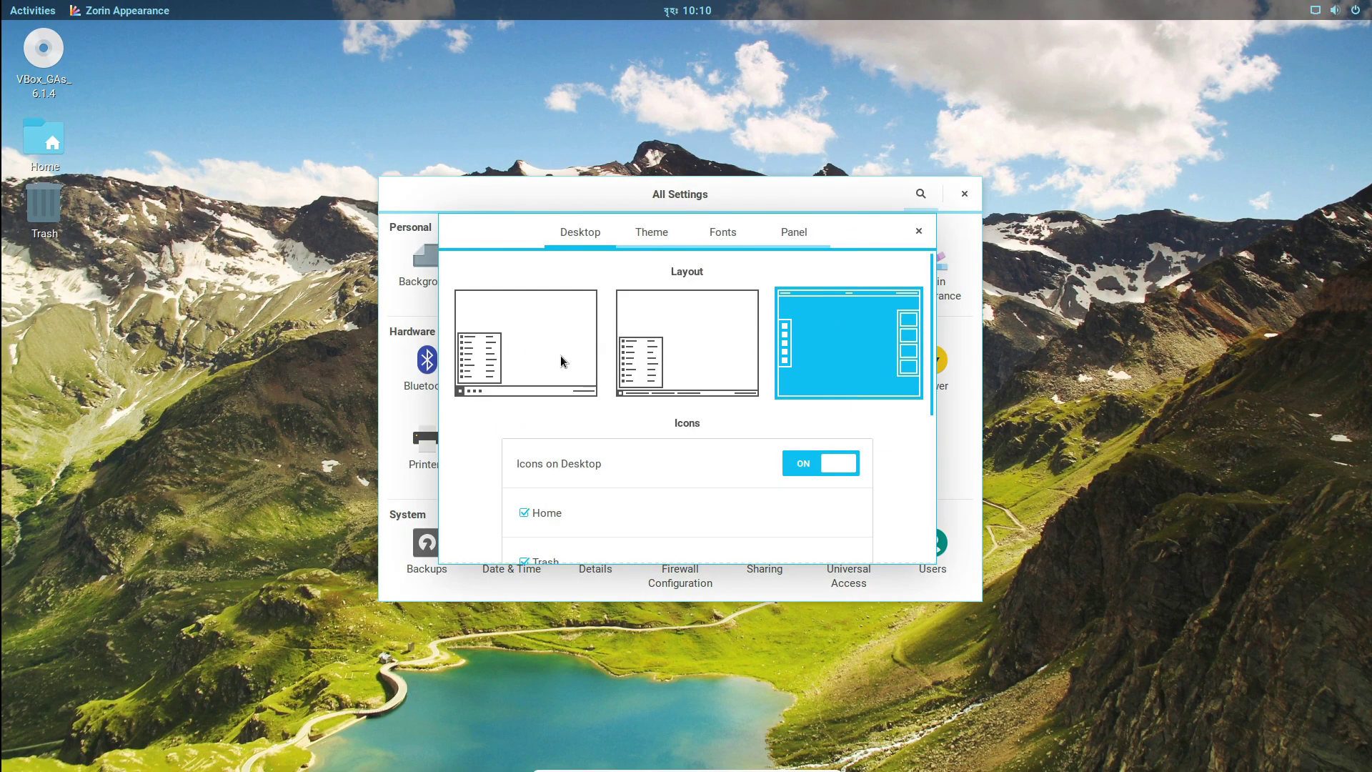
click(512, 373)
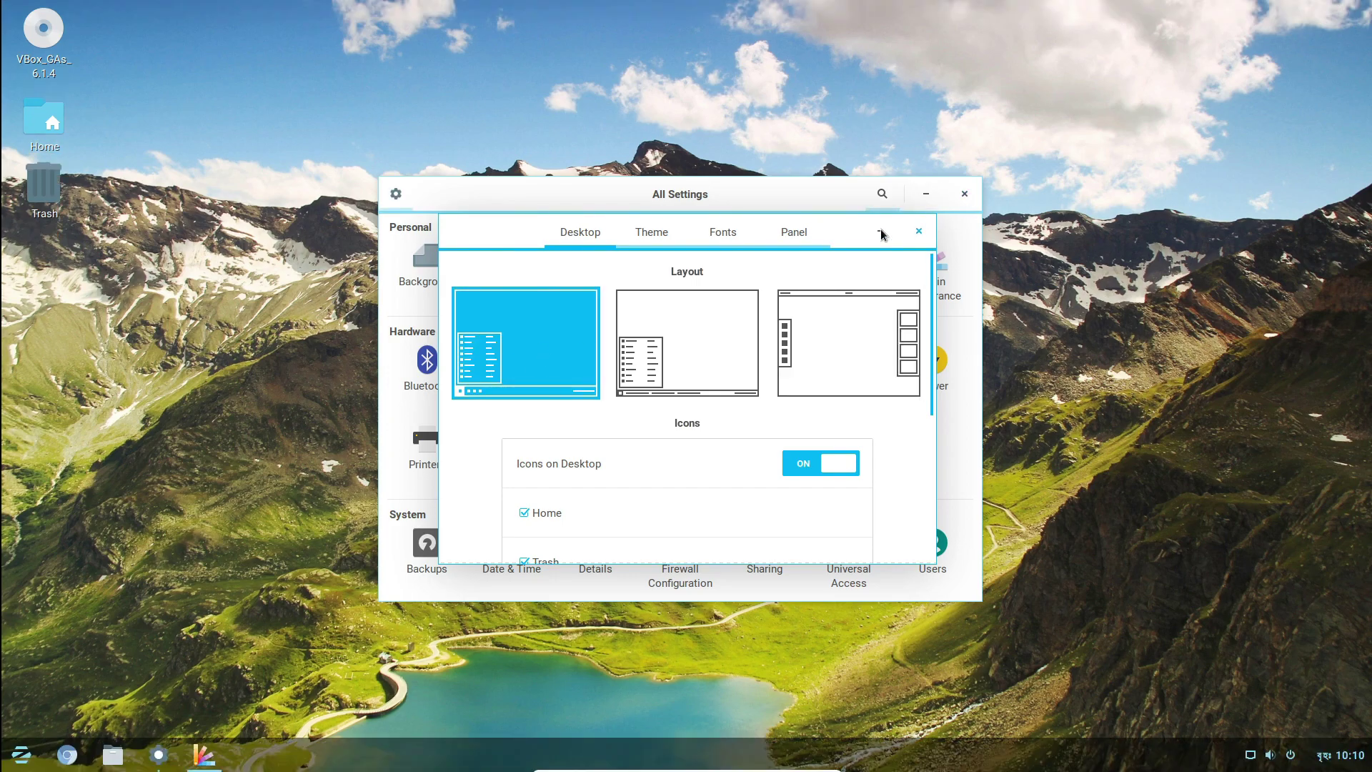
click(919, 231)
click(964, 193)
click(21, 755)
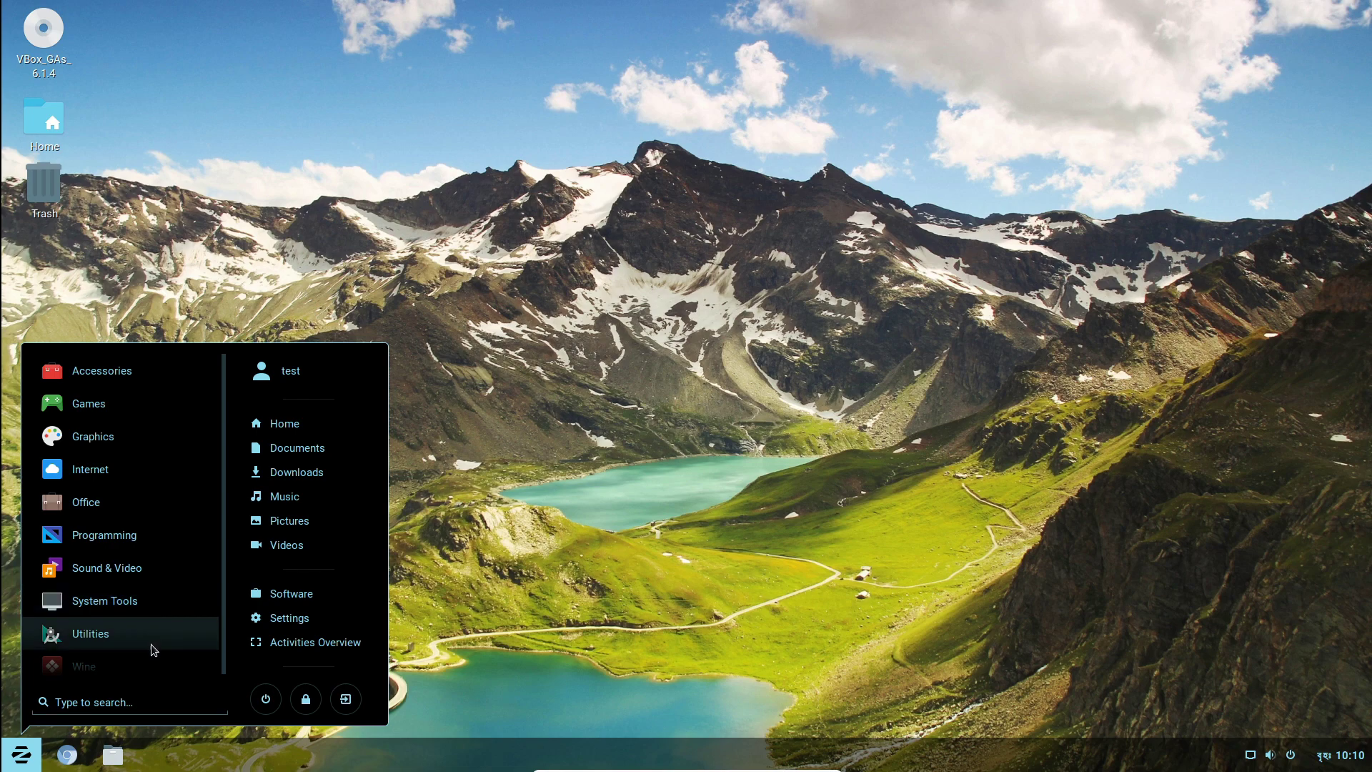
Open Software & Updates from System Tools and review each of its tabs.
click(85, 597)
click(136, 596)
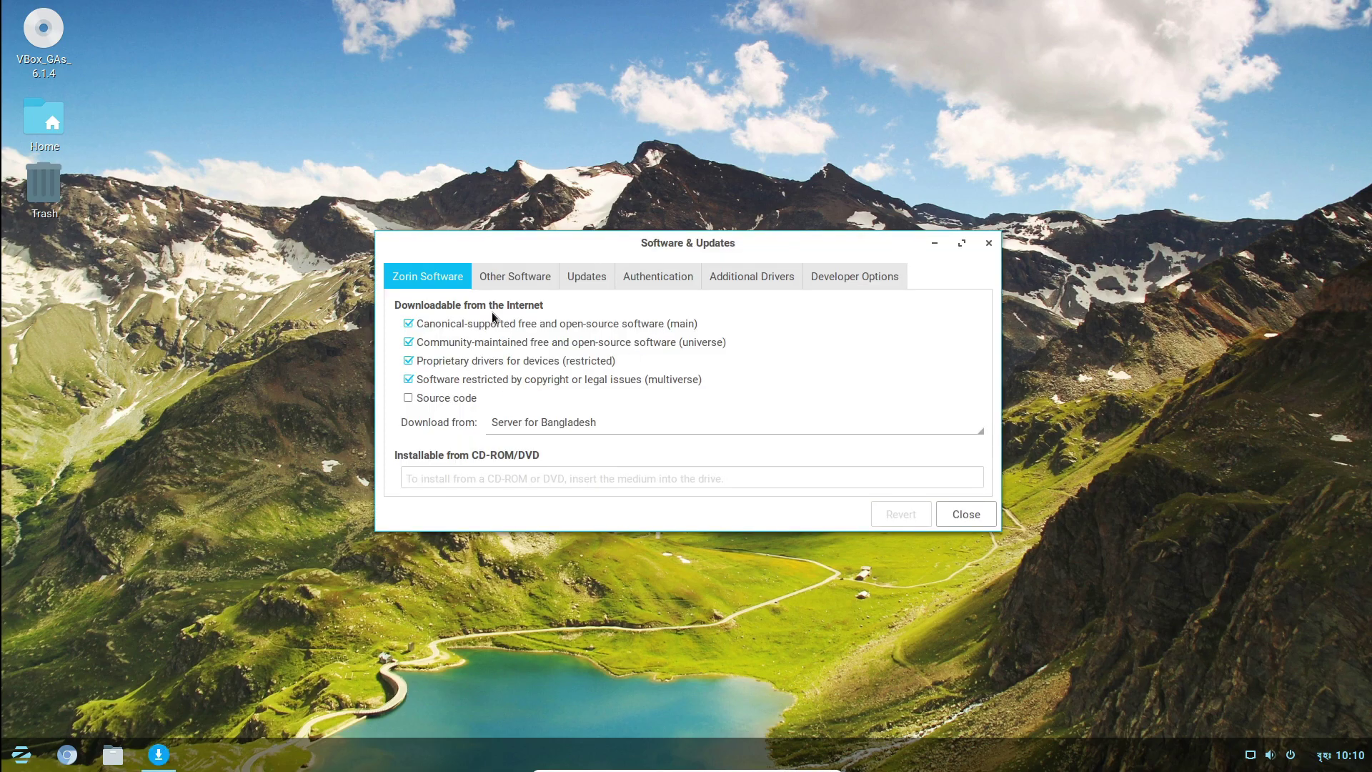
click(514, 279)
click(586, 277)
click(652, 276)
click(791, 280)
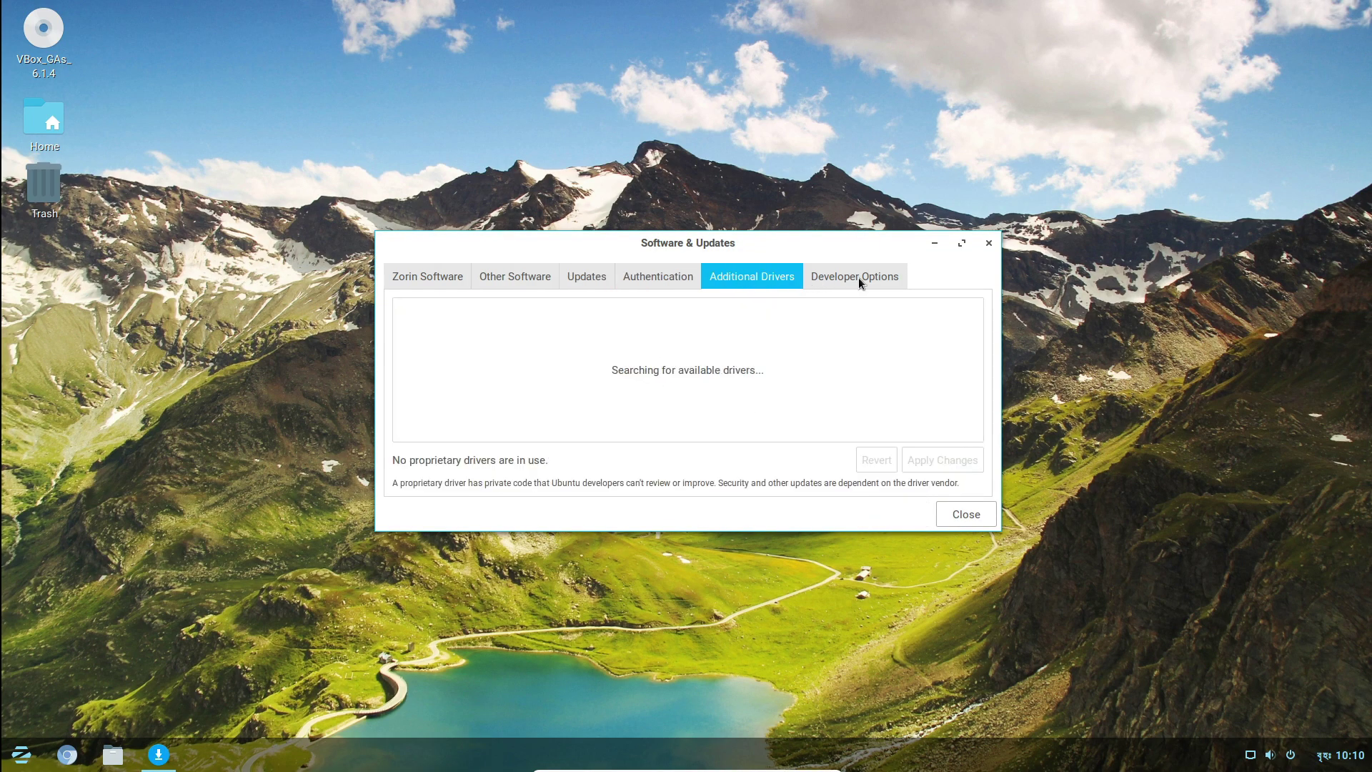
click(859, 279)
Close Software & Updates and browse the Utilities and System Tools menu categories.
key(super)
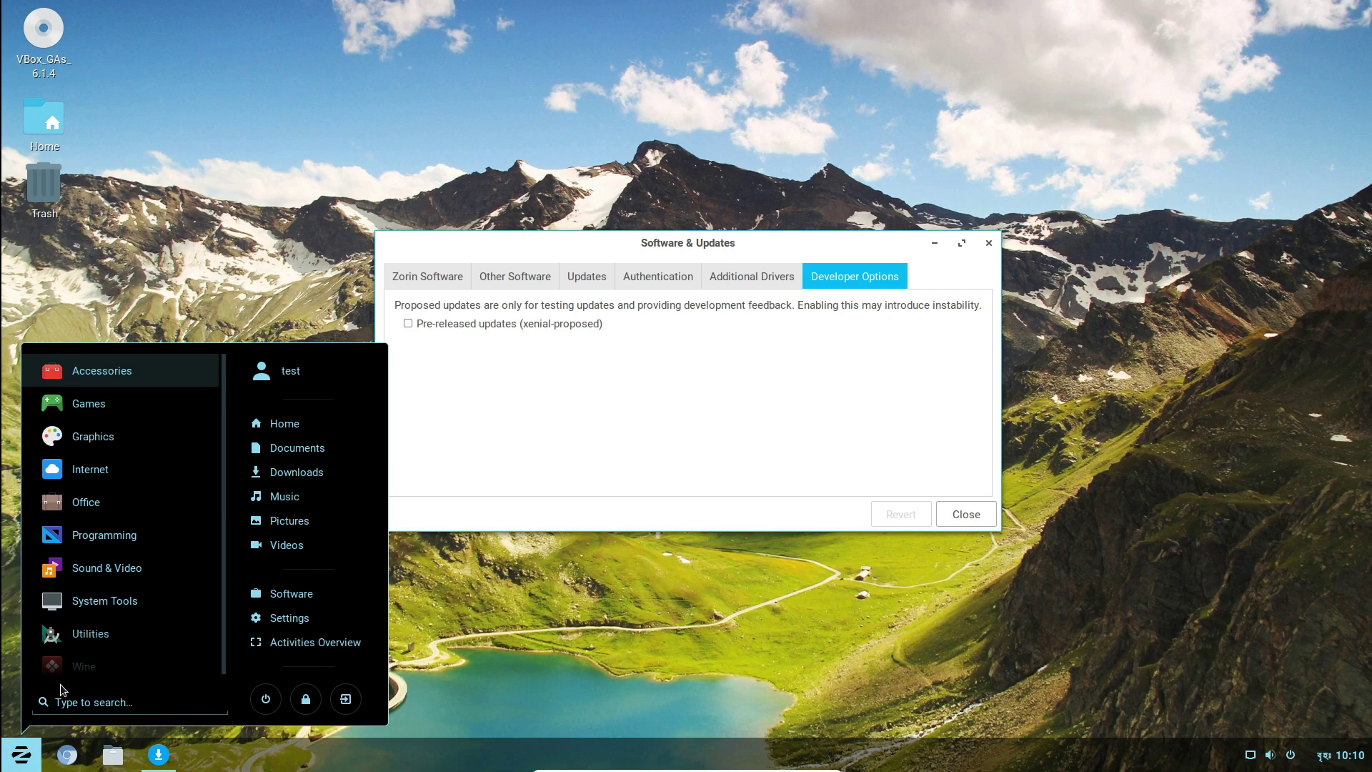
click(990, 243)
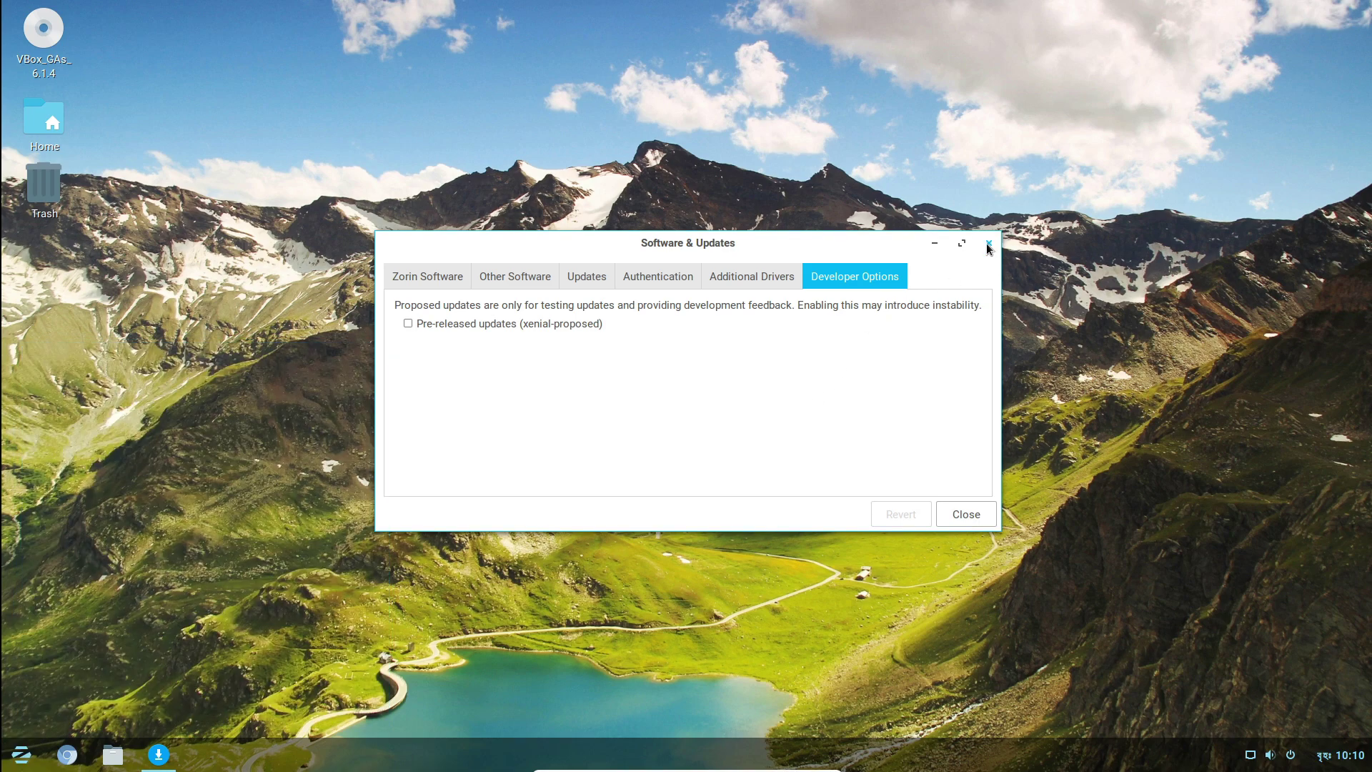
click(990, 244)
click(3, 762)
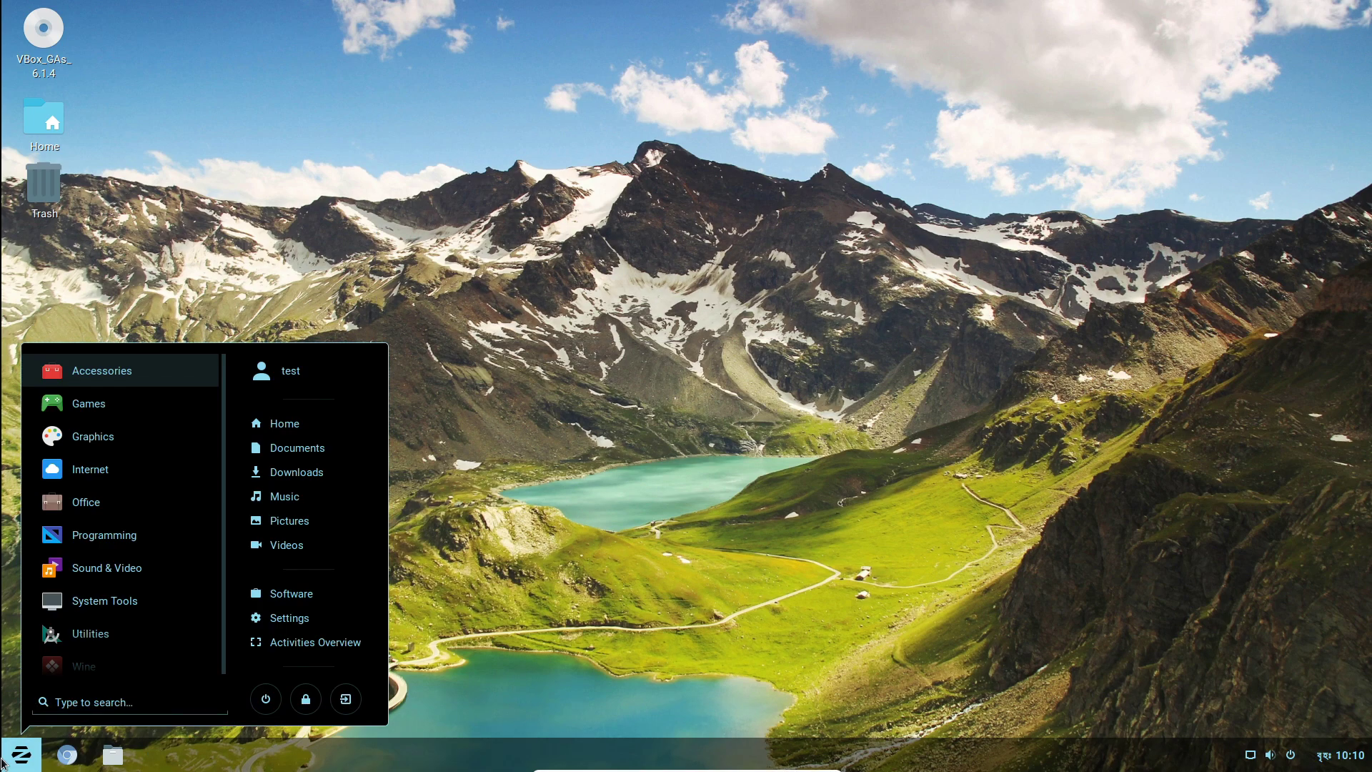
click(100, 635)
click(98, 659)
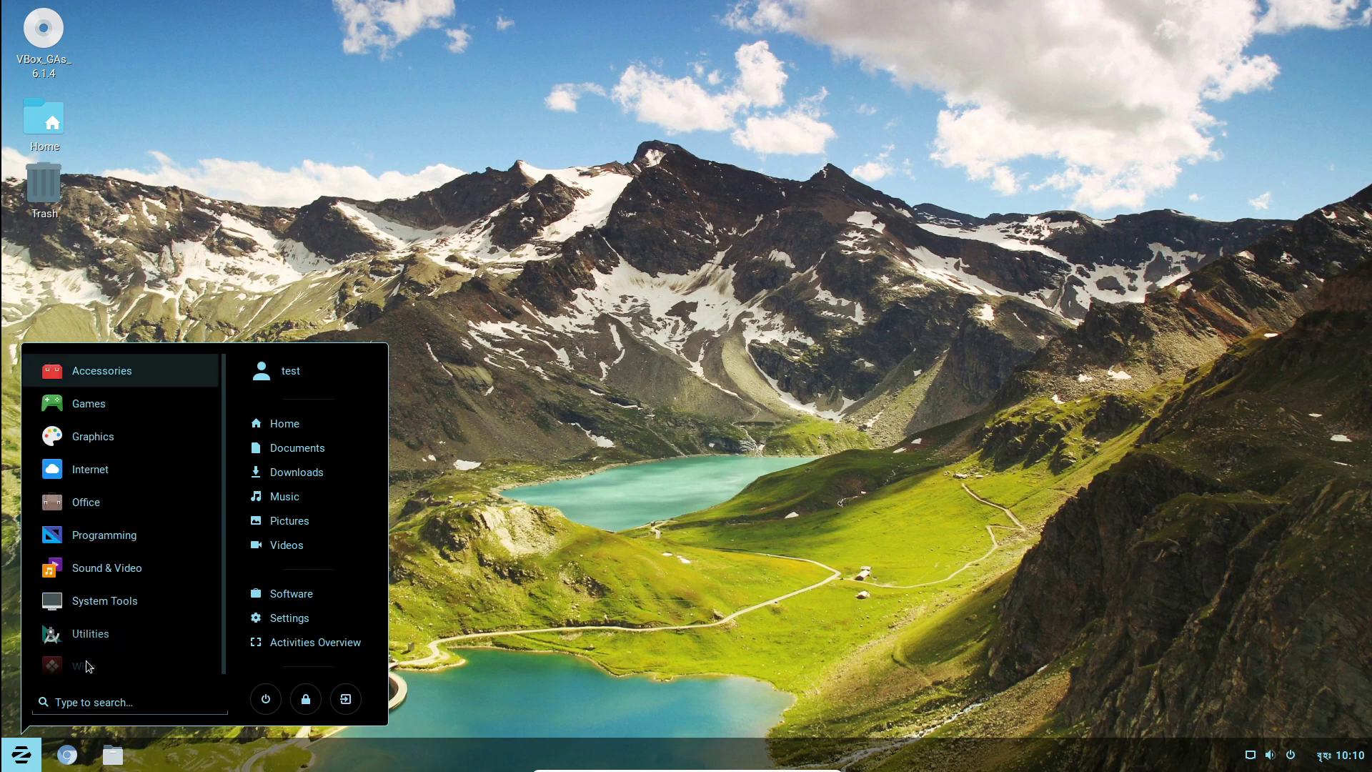
click(120, 620)
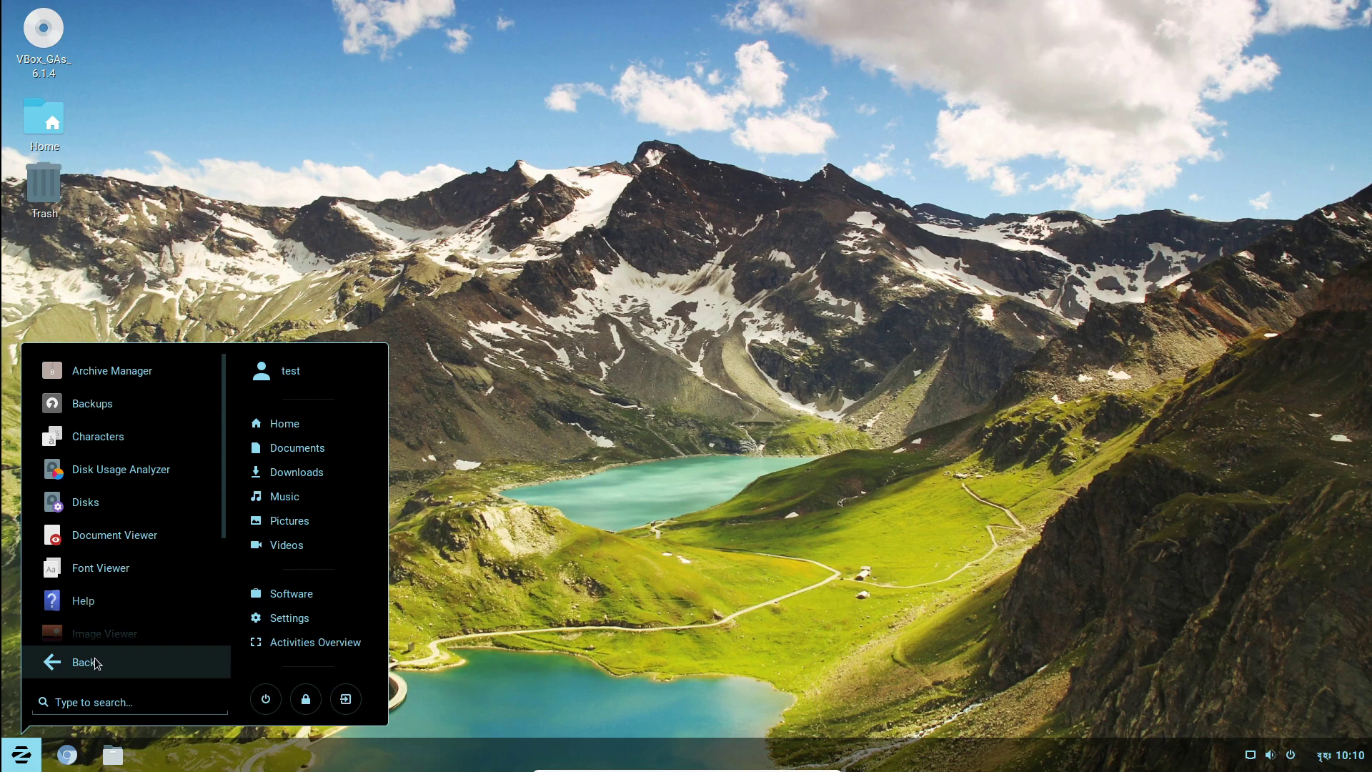
click(100, 657)
click(121, 631)
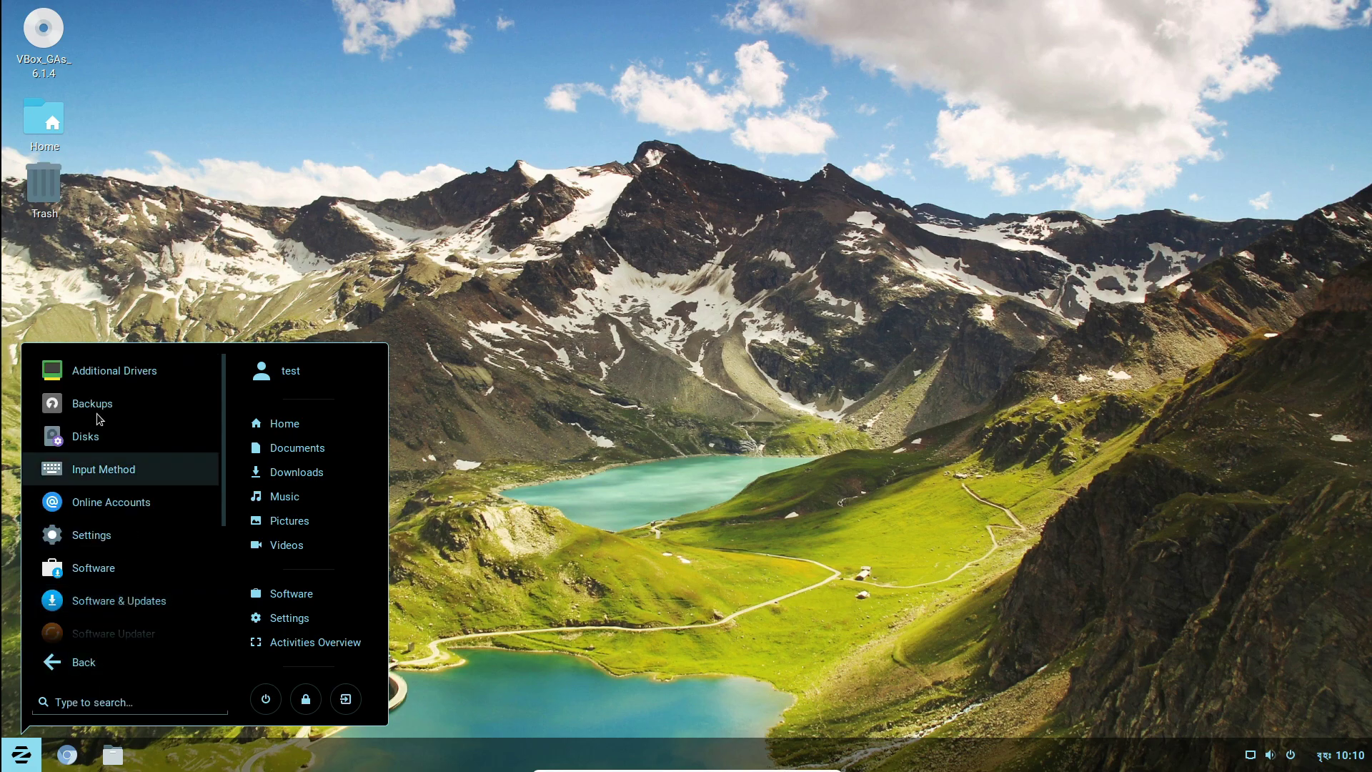
scroll(150, 592, down, 1)
Launch Software, check the Installed tab, maximize the window, and peek at the Education category.
click(121, 529)
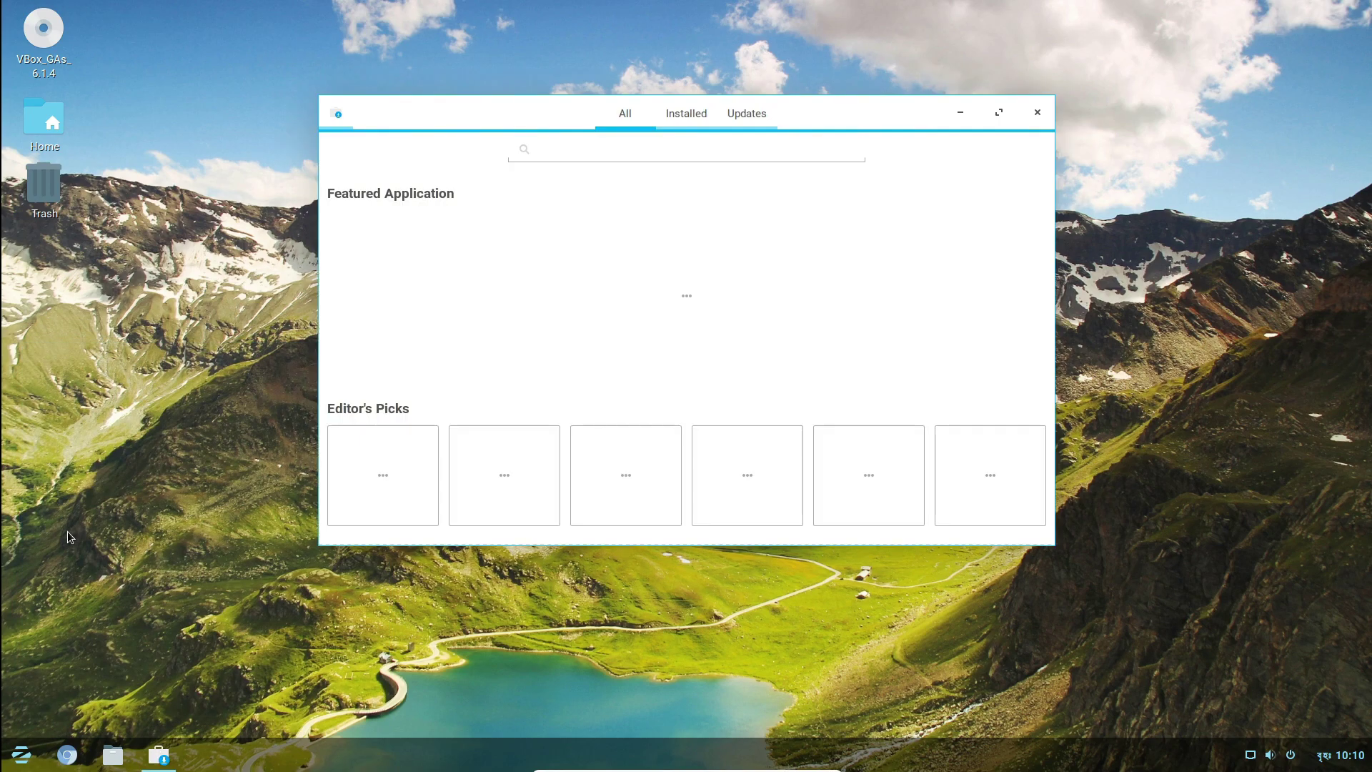
click(693, 117)
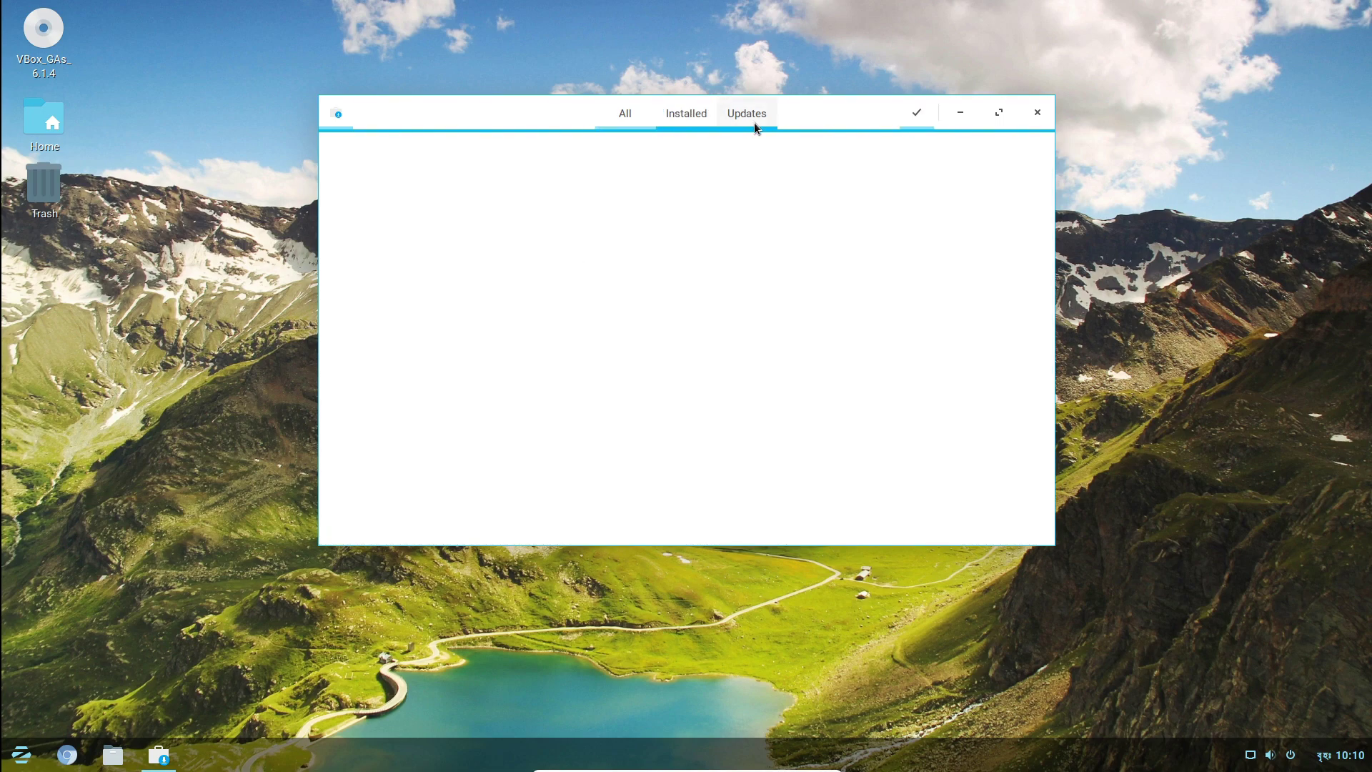
click(625, 120)
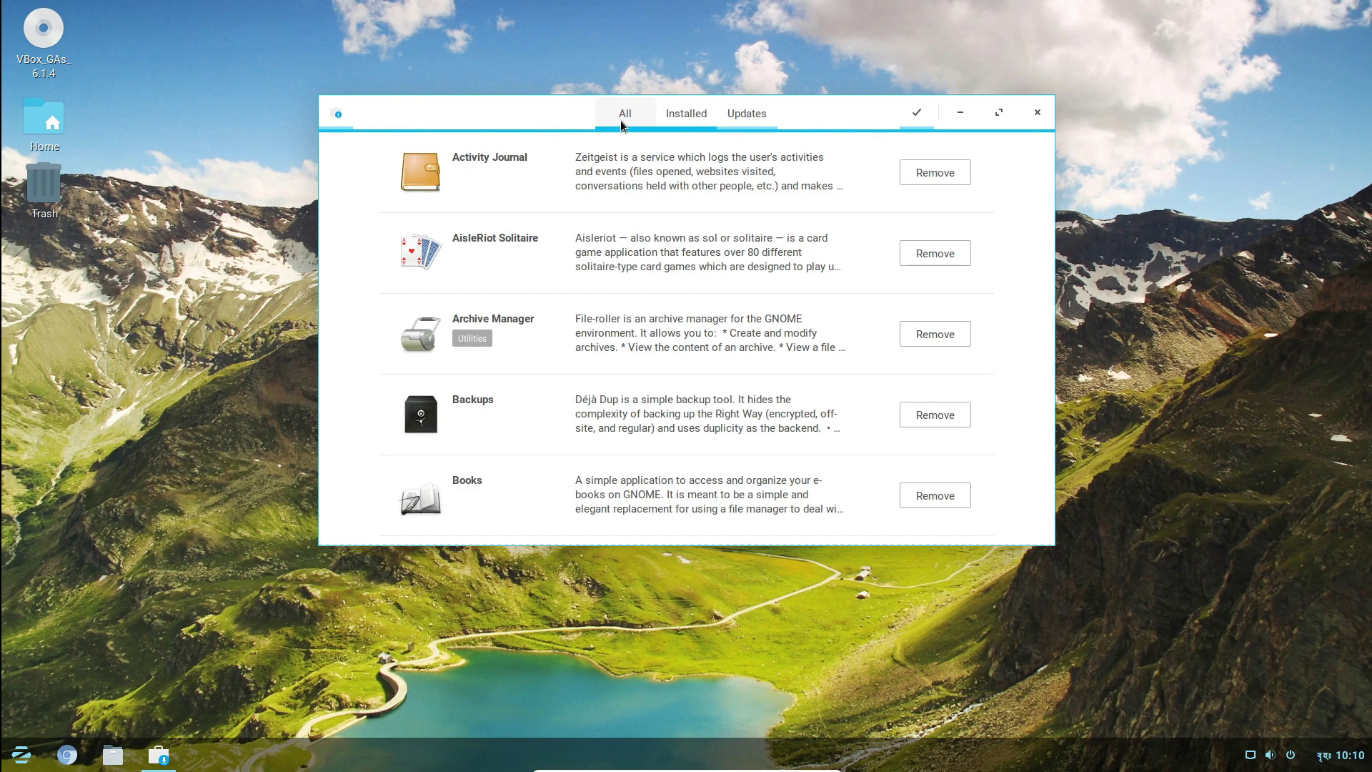
click(999, 113)
scroll(761, 387, down, 1)
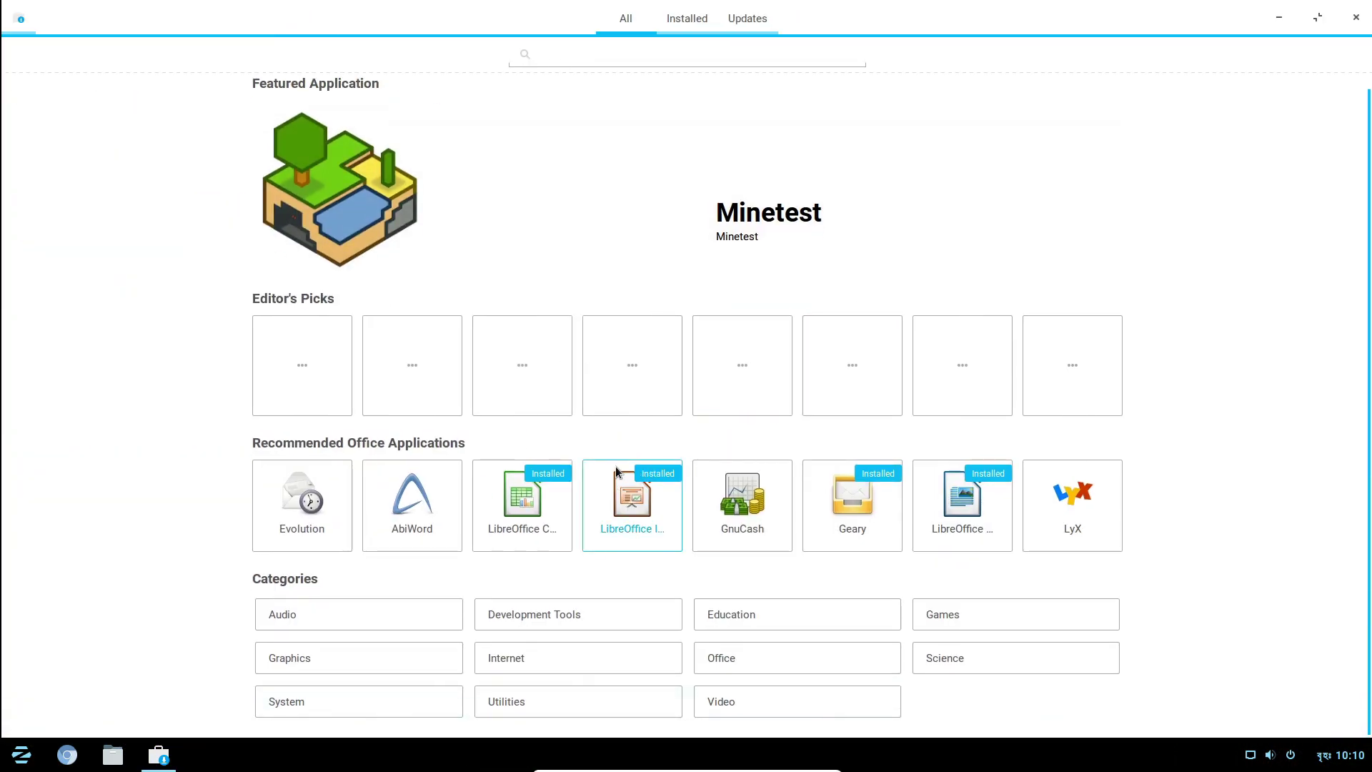
click(761, 622)
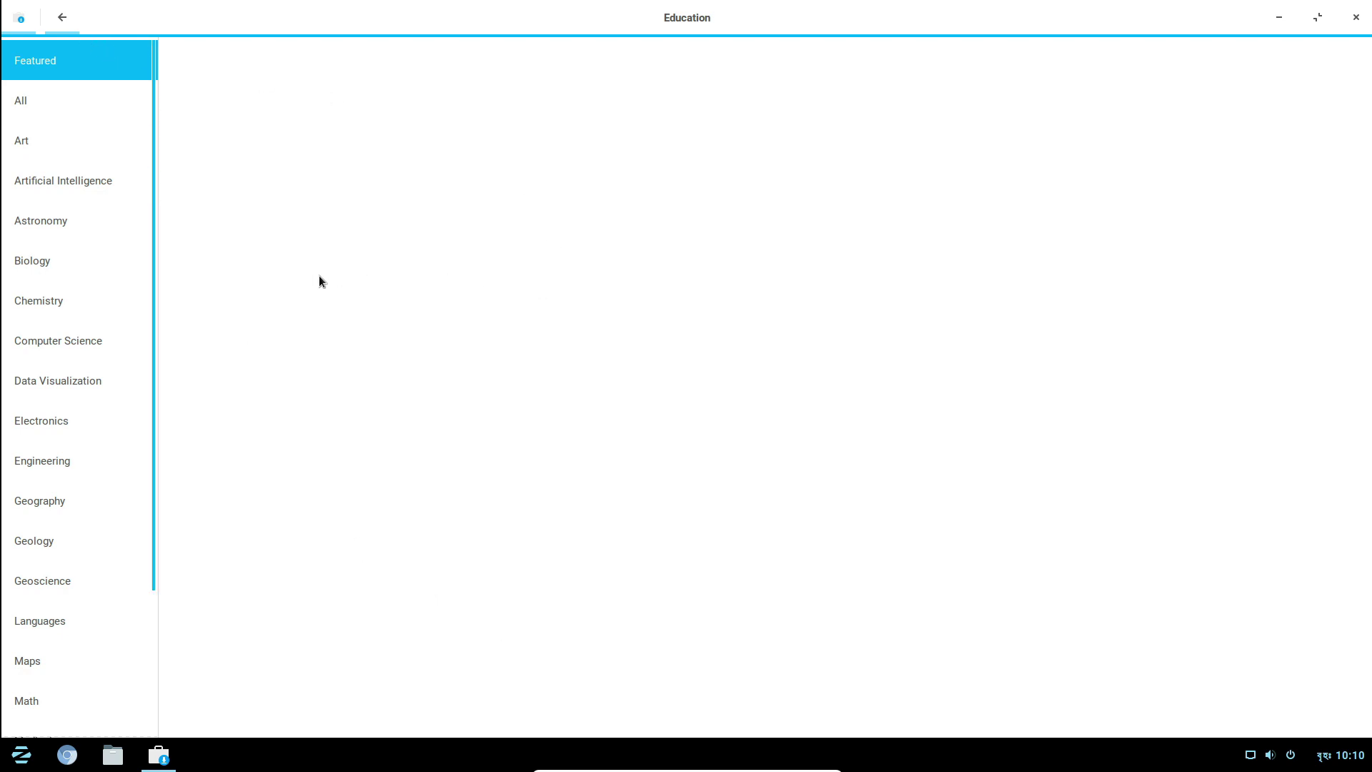
click(62, 19)
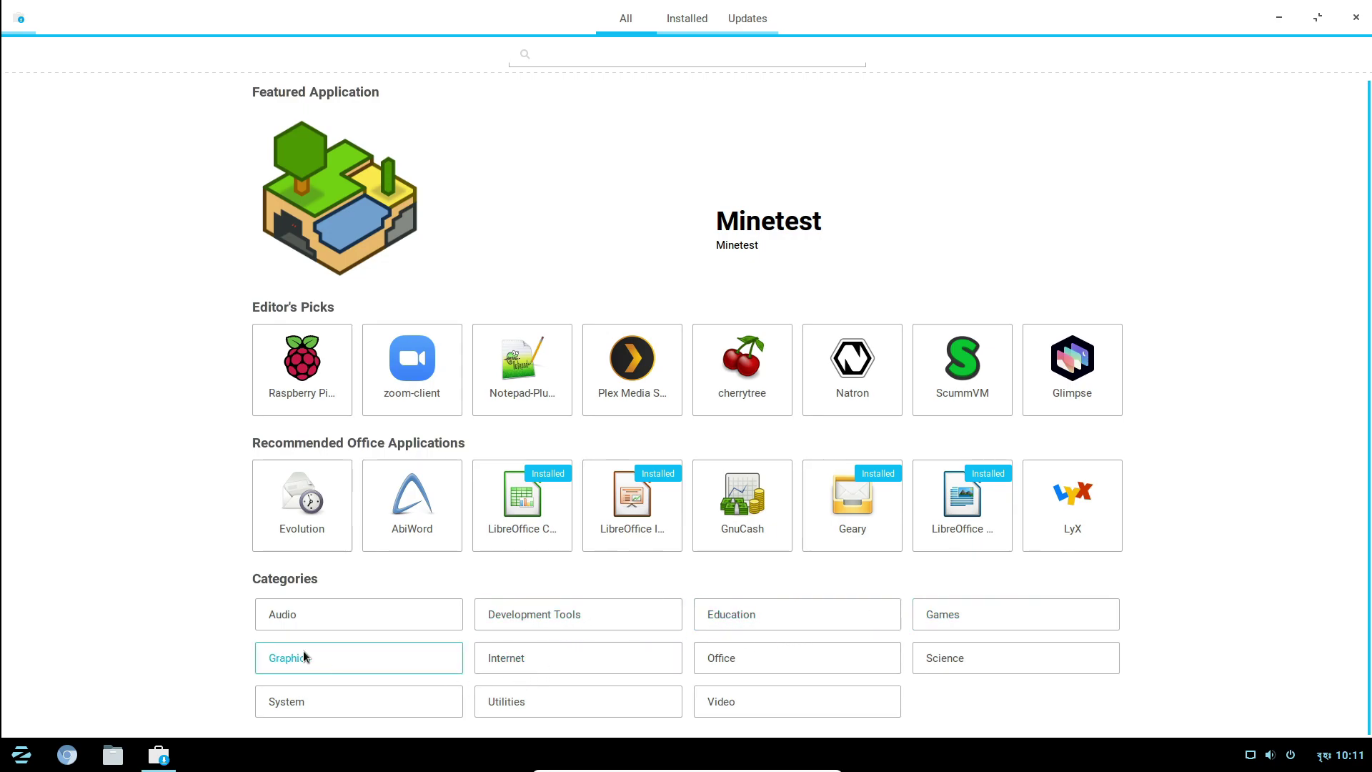
List all Graphics apps in the store and scroll through them.
click(395, 668)
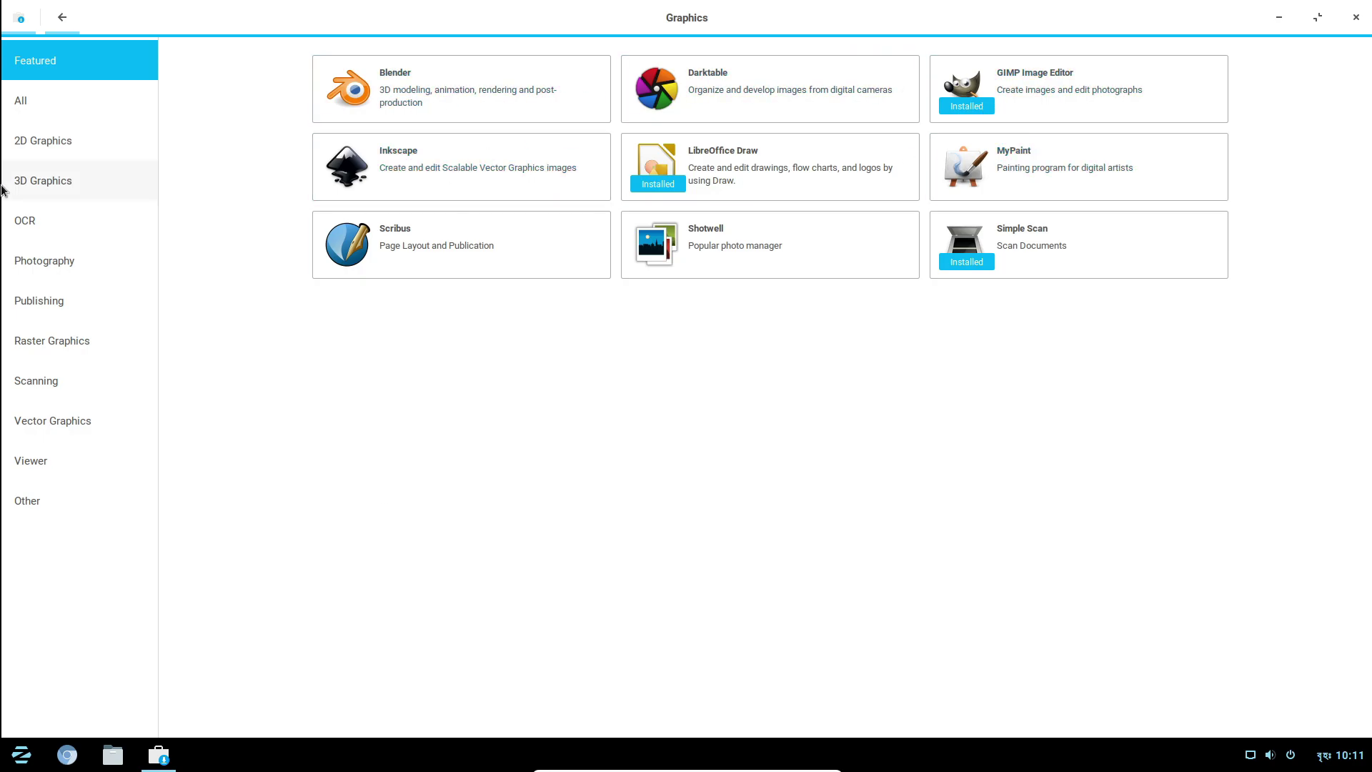
click(87, 104)
scroll(1205, 443, down, 8)
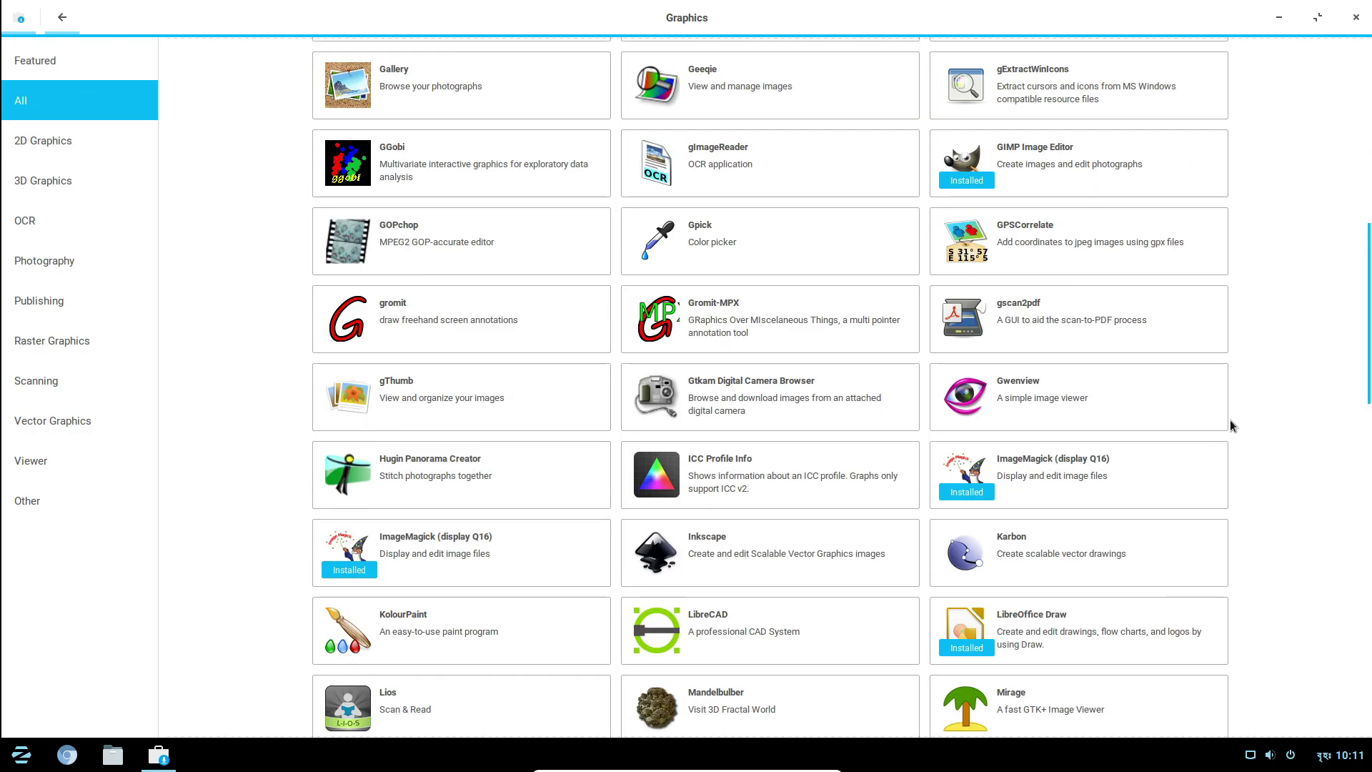
scroll(1205, 443, down, 8)
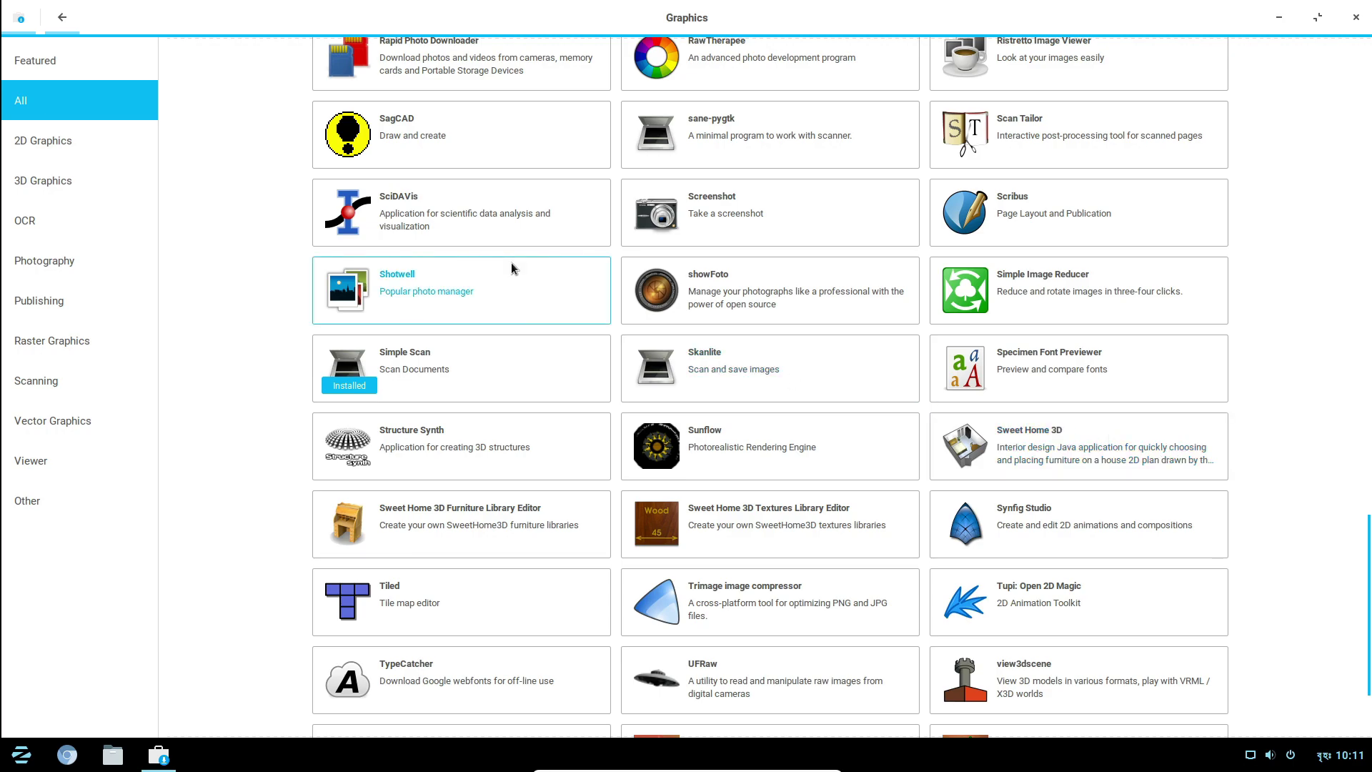
scroll(448, 290, up, 15)
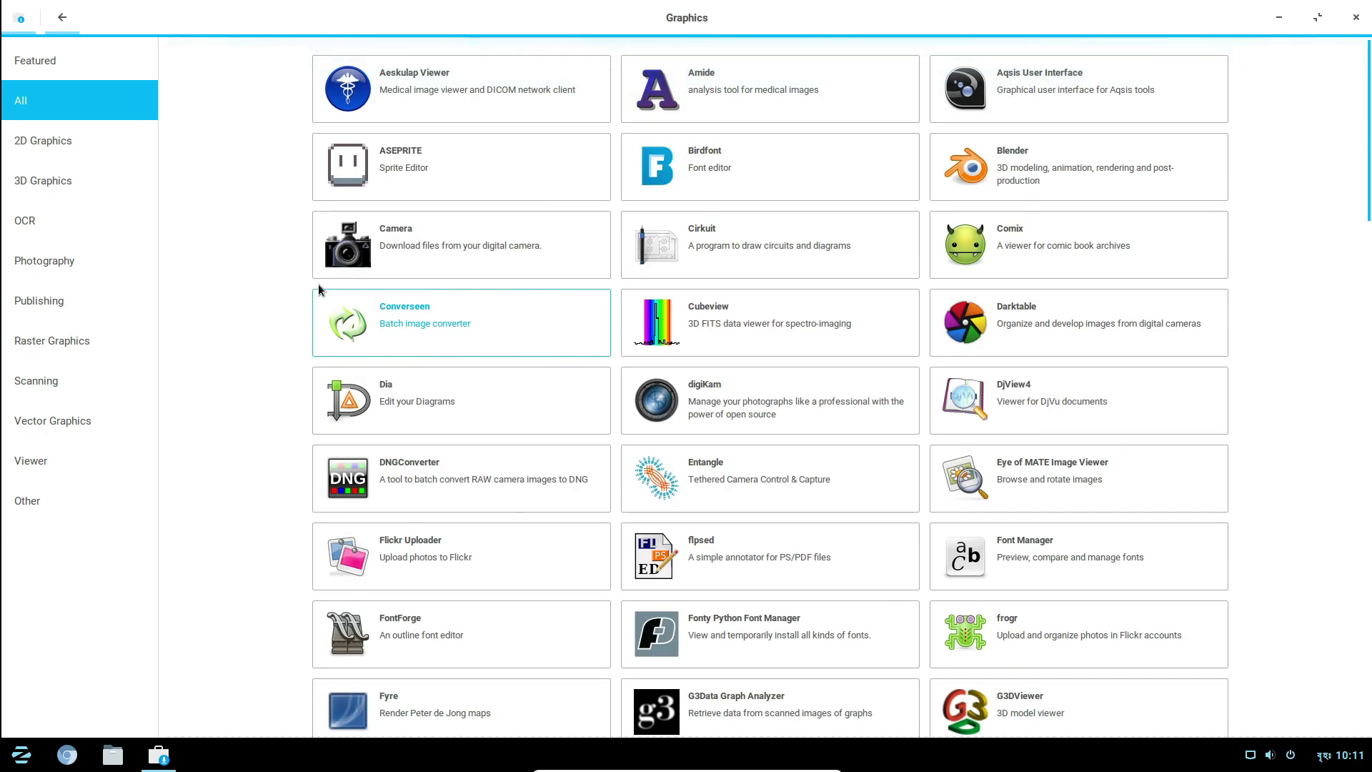
scroll(578, 338, down, 12)
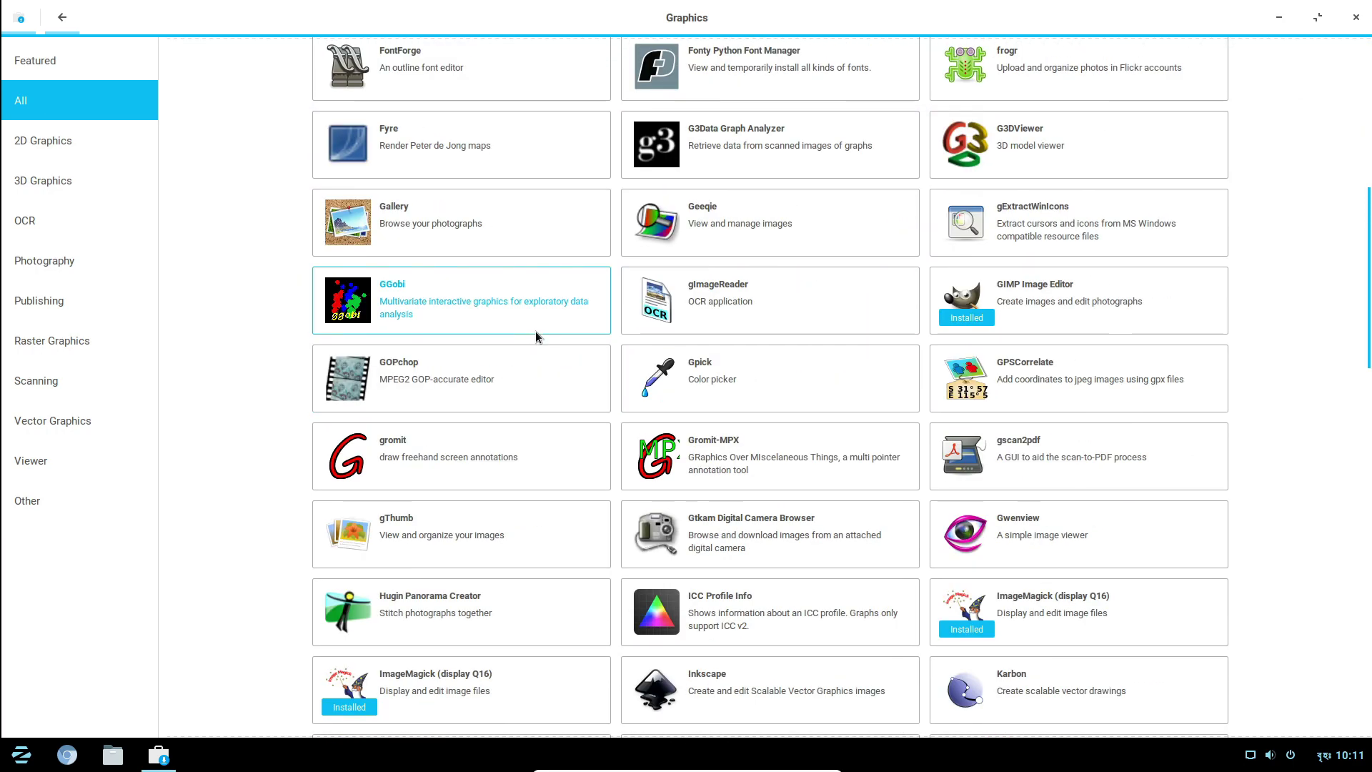
scroll(524, 328, down, 4)
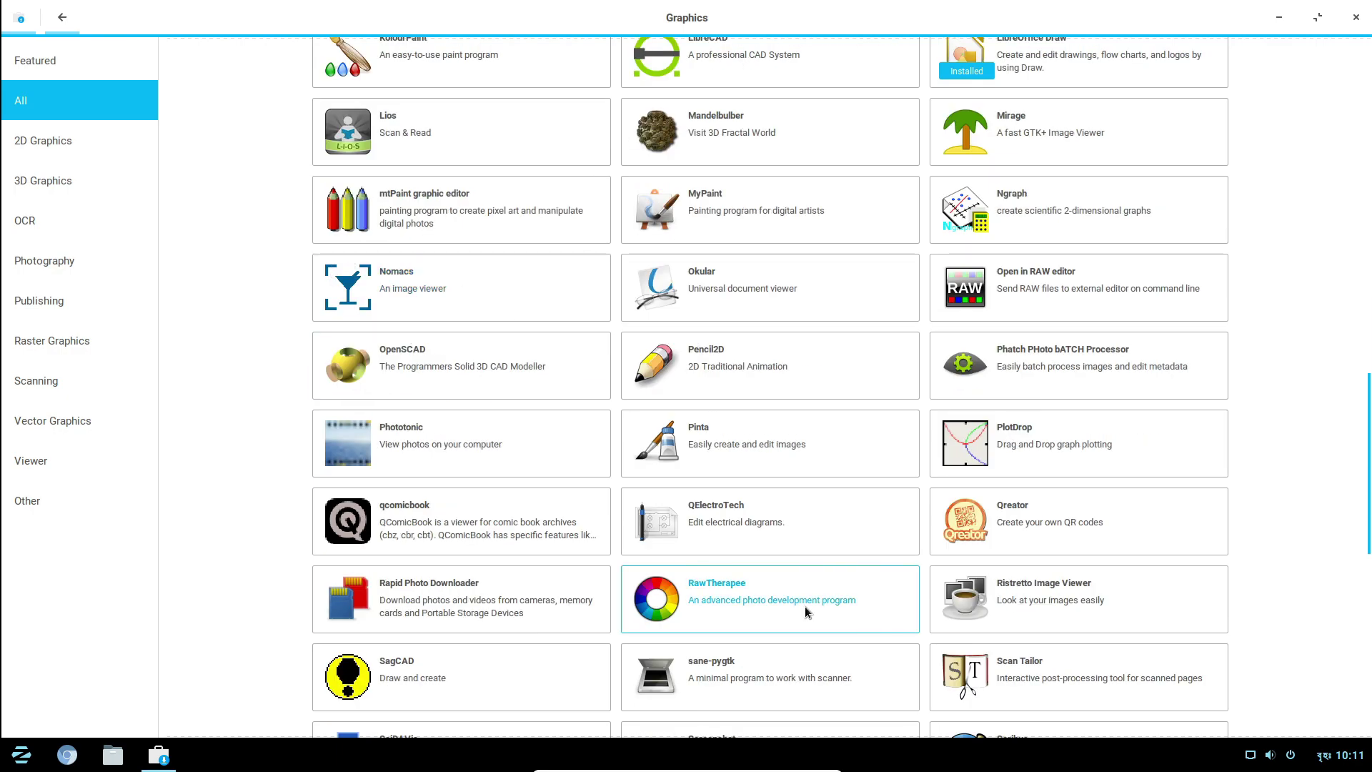
scroll(805, 606, down, 7)
scroll(774, 604, down, 3)
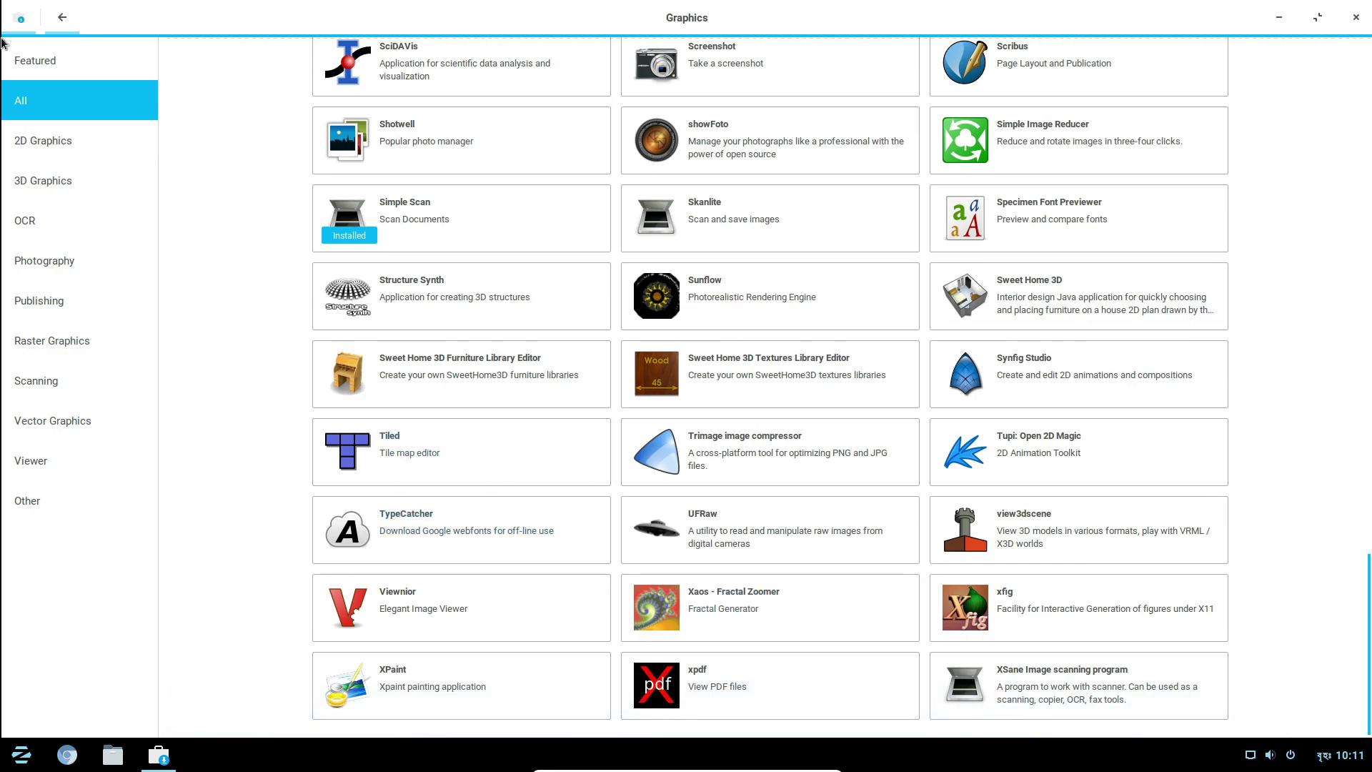
Return to the store home and open the Development Tools category.
click(58, 27)
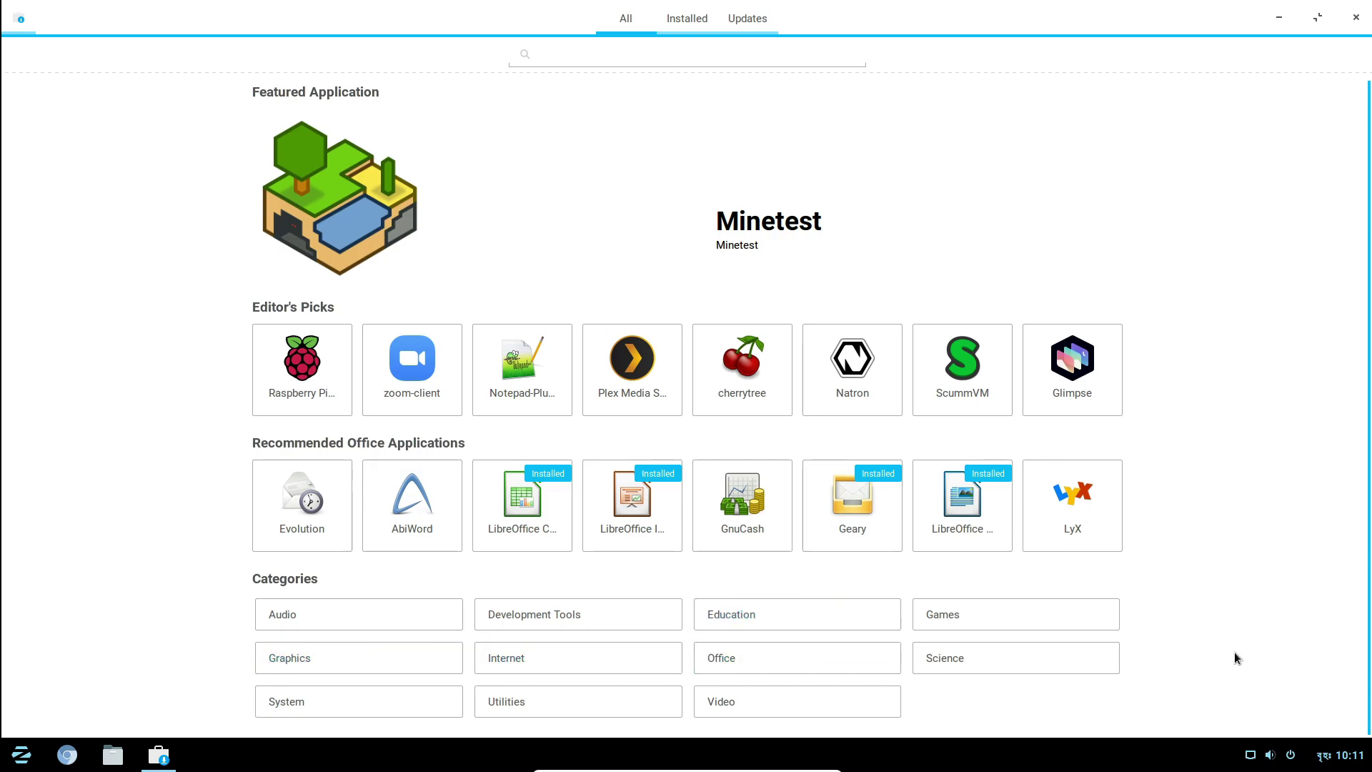
click(636, 616)
click(97, 71)
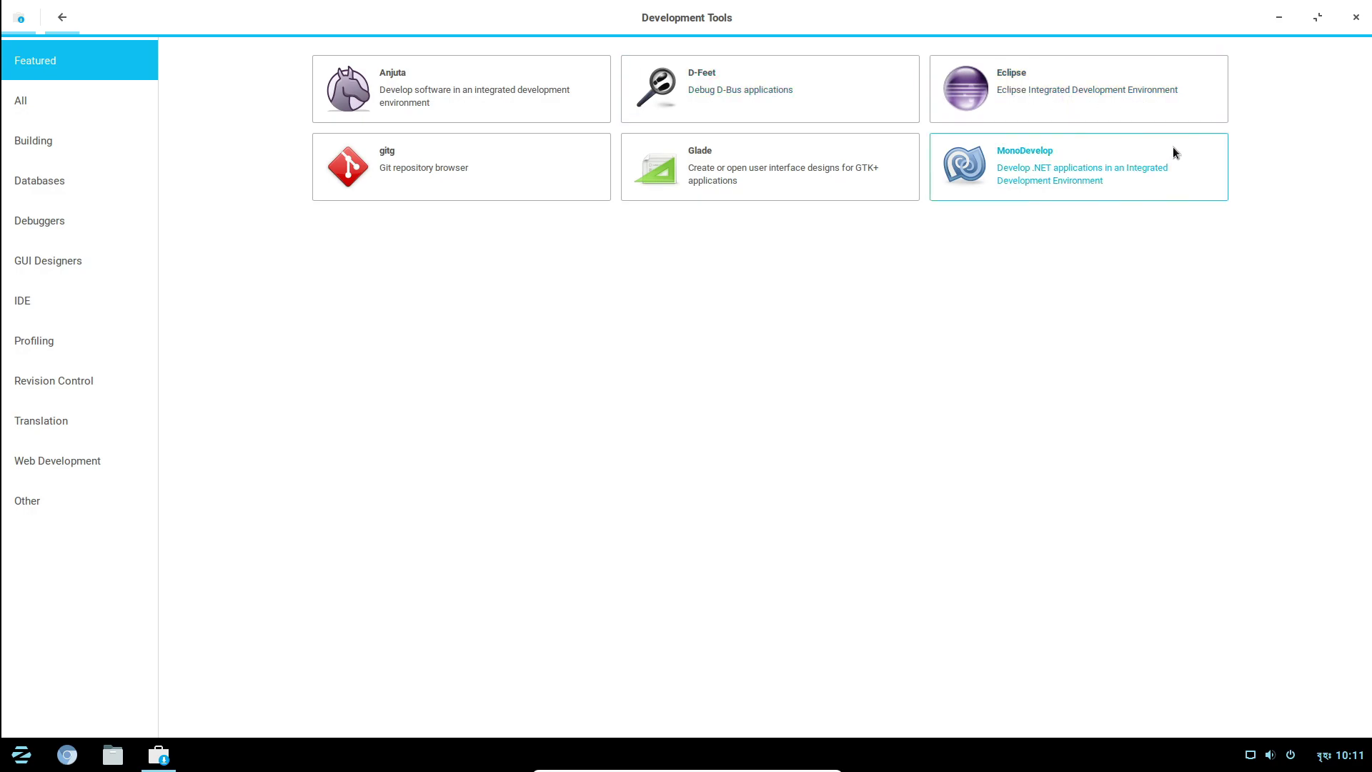
Show all Development Tools apps and scroll the list to find Code::Blocks.
click(113, 107)
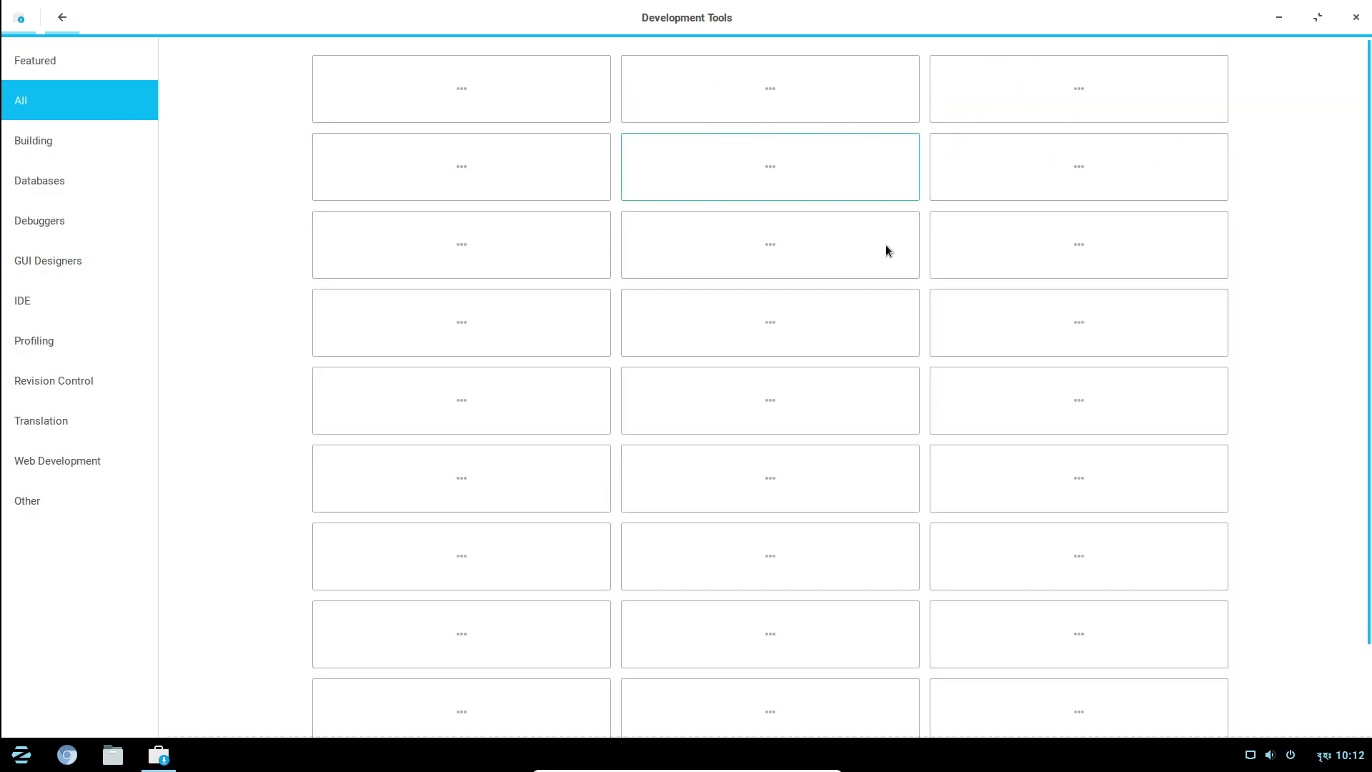
scroll(960, 271, down, 20)
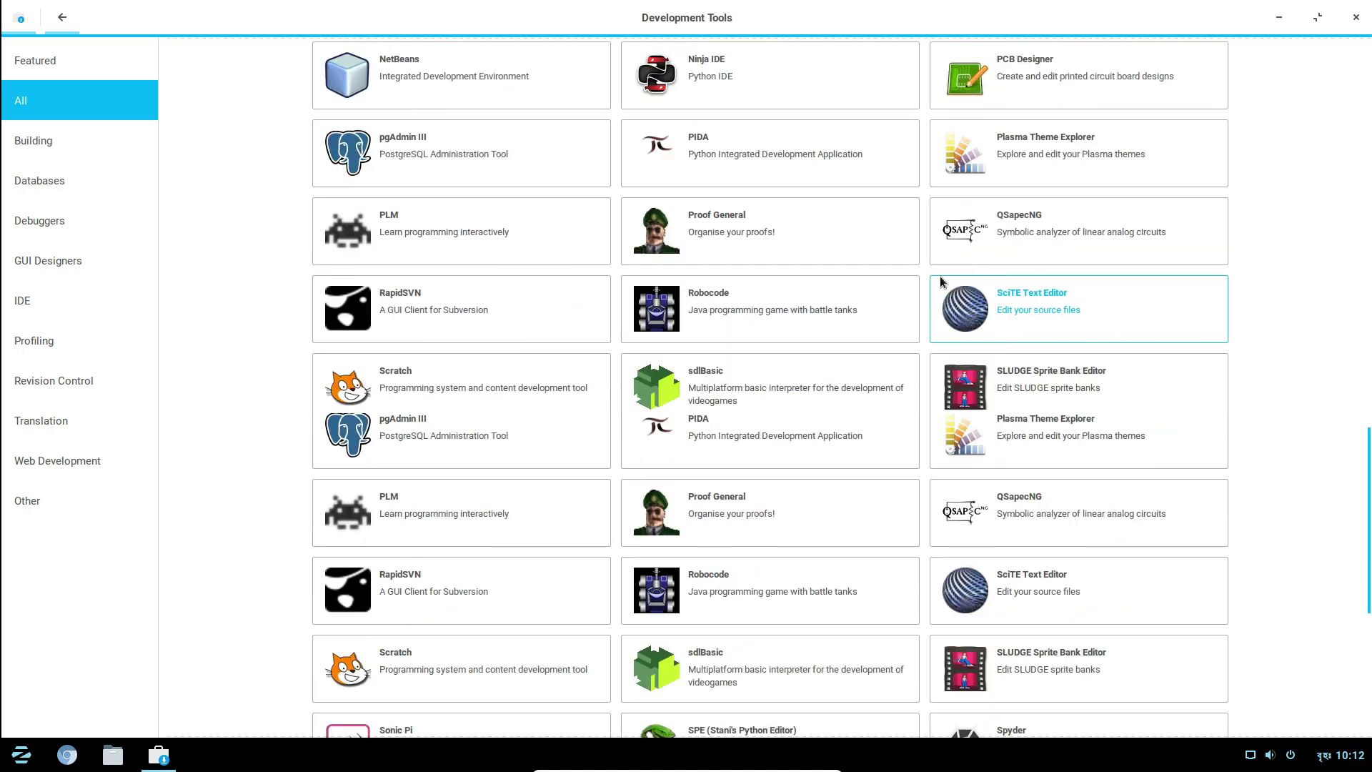
scroll(879, 325, up, 5)
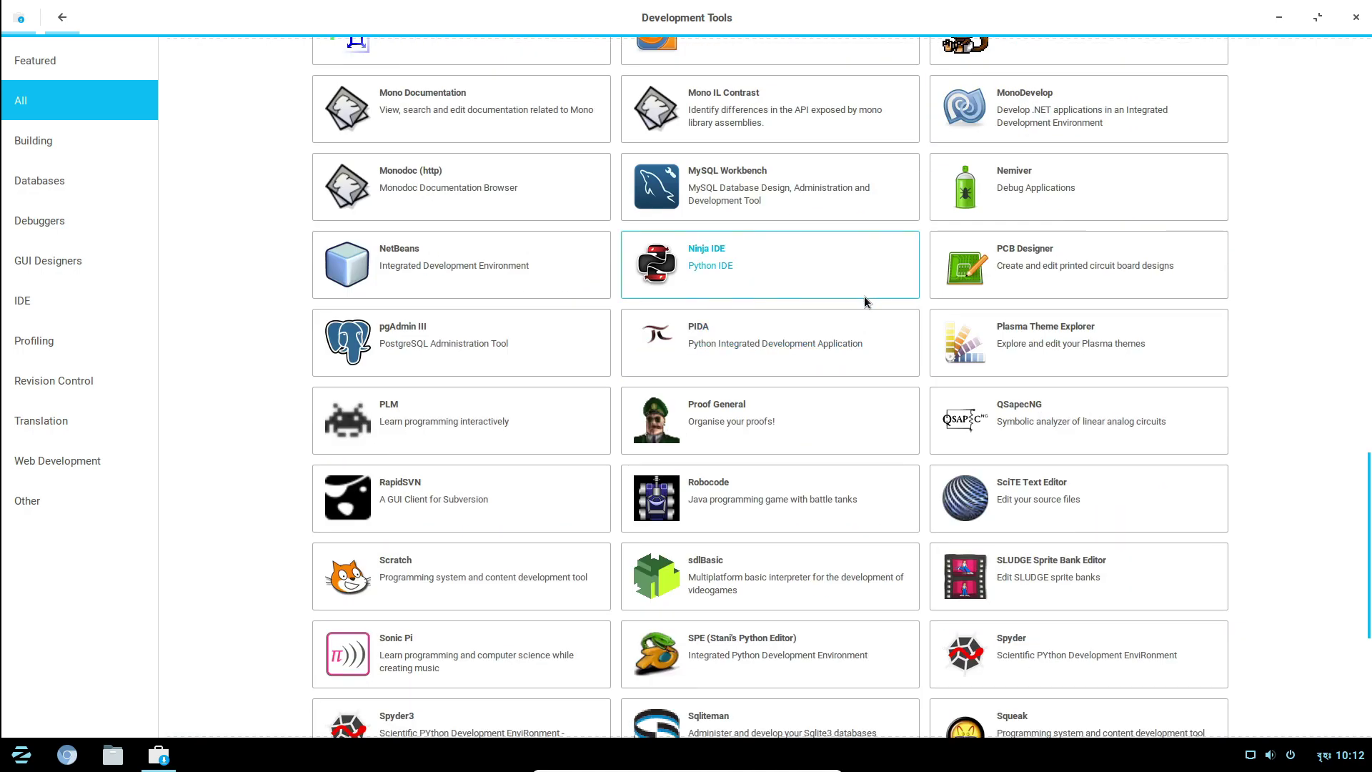
scroll(731, 447, up, 10)
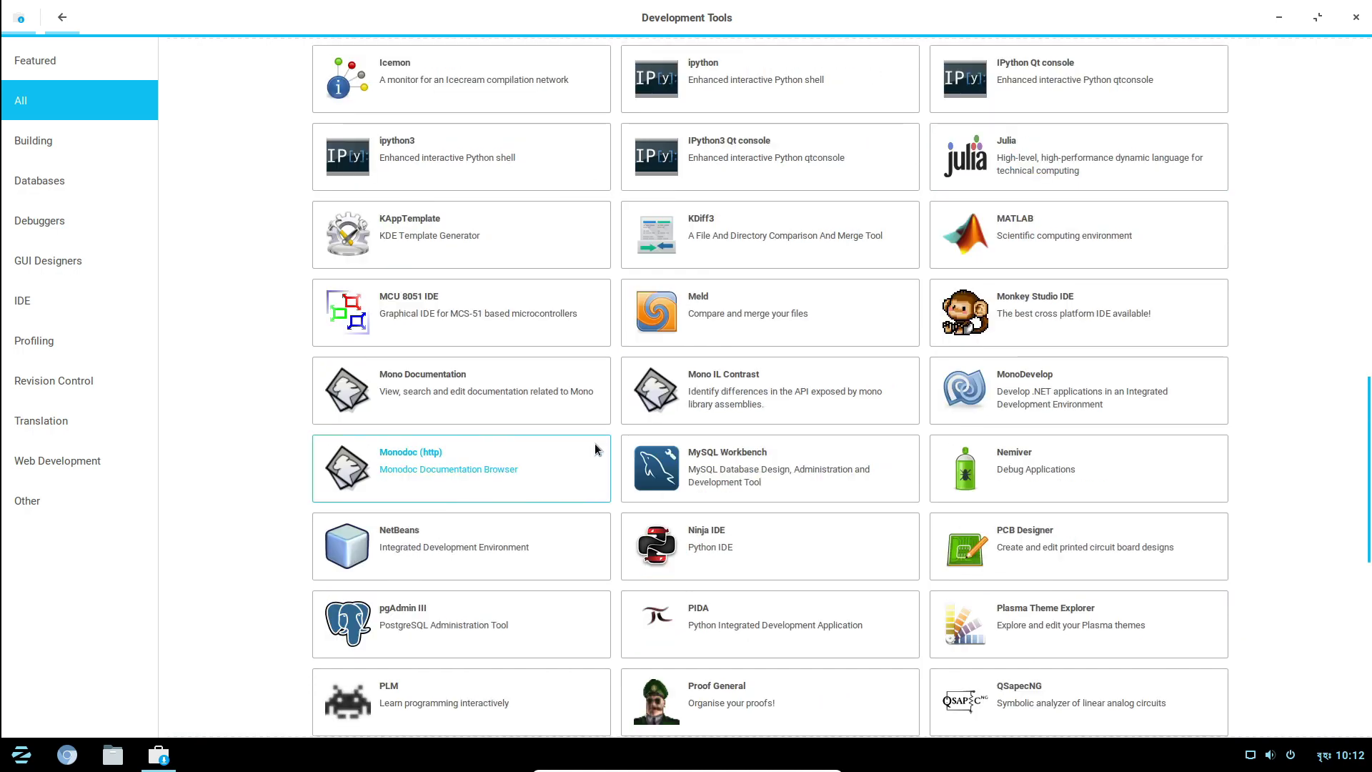
scroll(518, 325, up, 4)
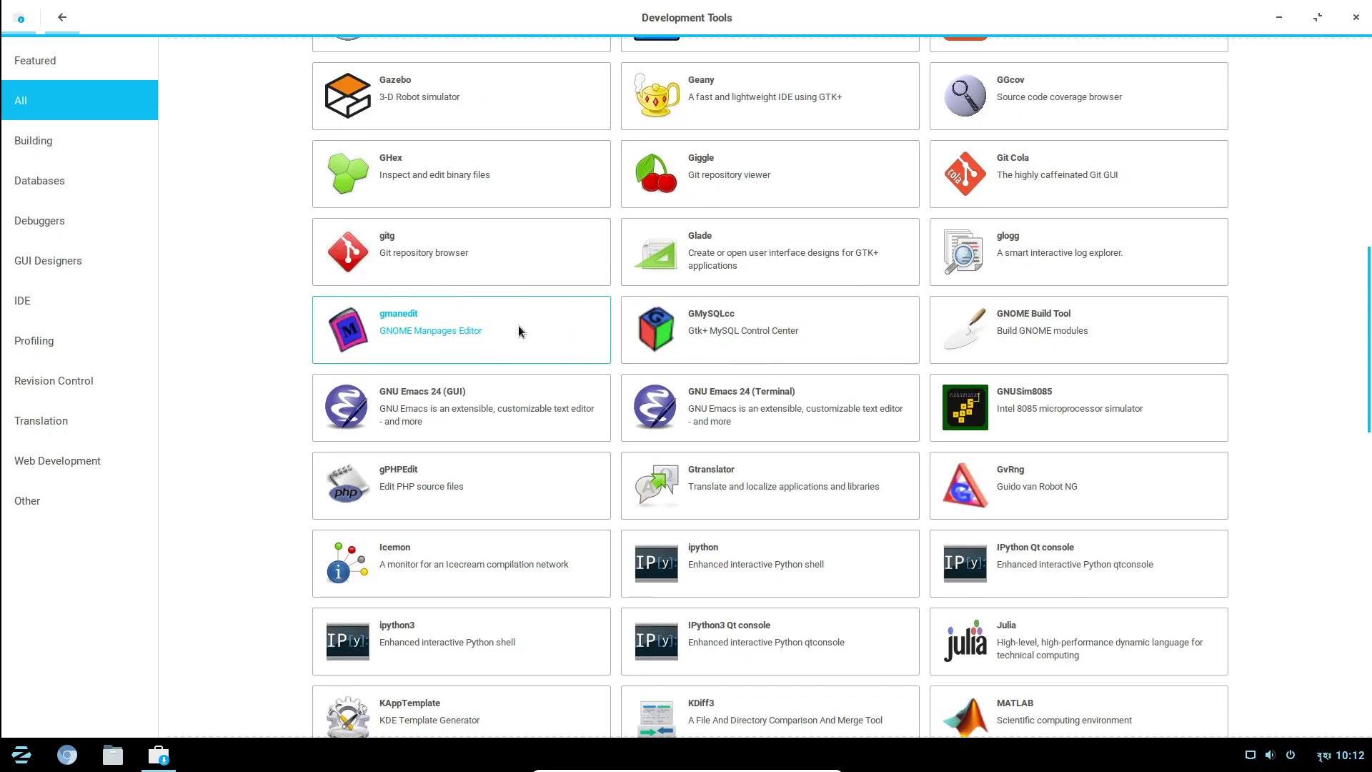
Launch Code::Blocks IDE, accept GNU GCC as default compiler, then close it and go back.
click(514, 326)
click(613, 118)
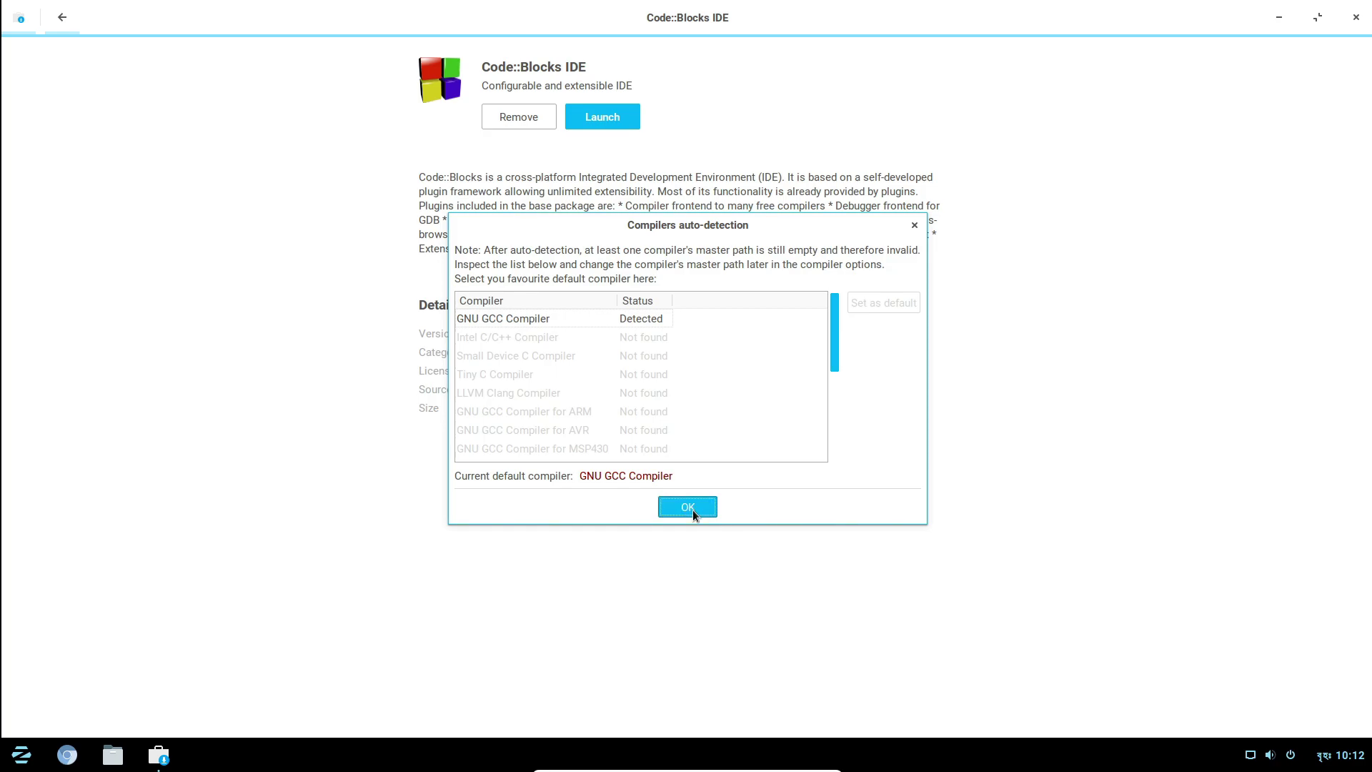
click(693, 509)
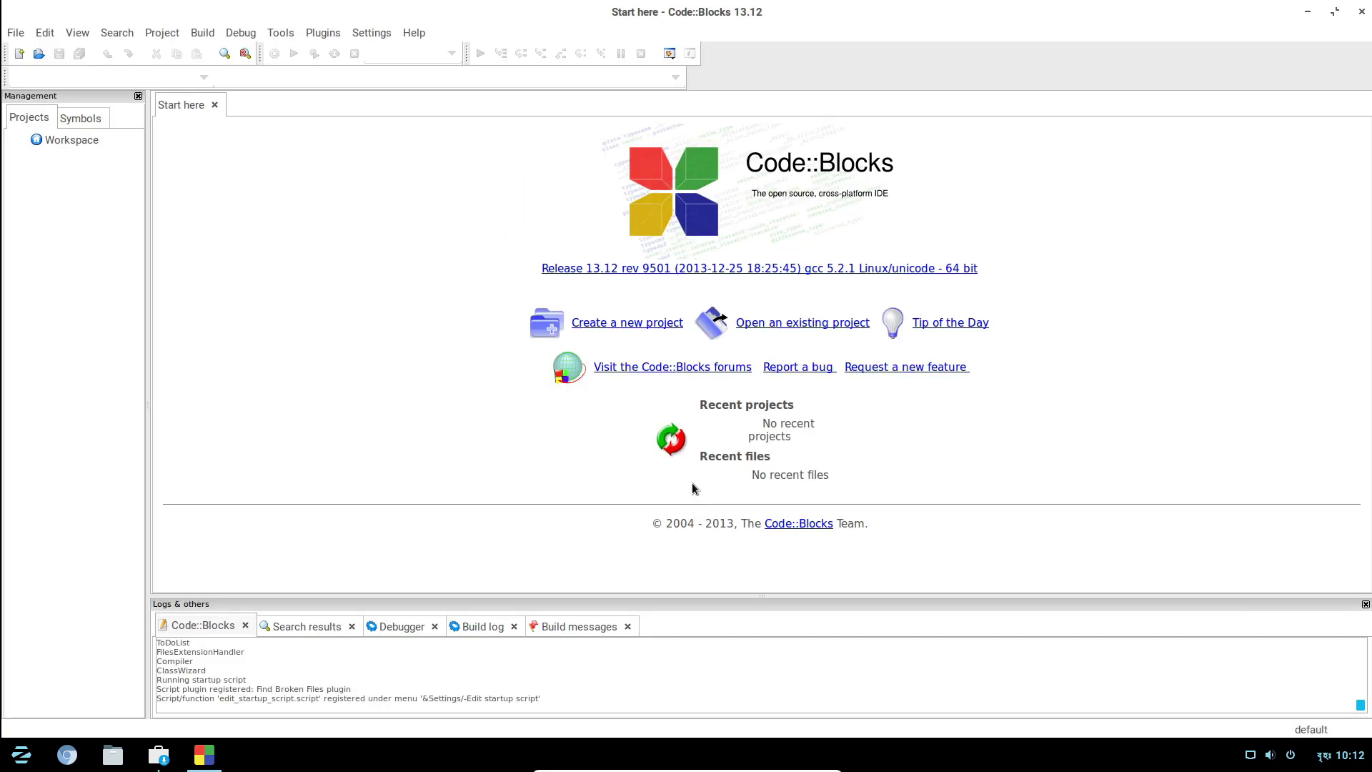
click(1363, 12)
click(647, 400)
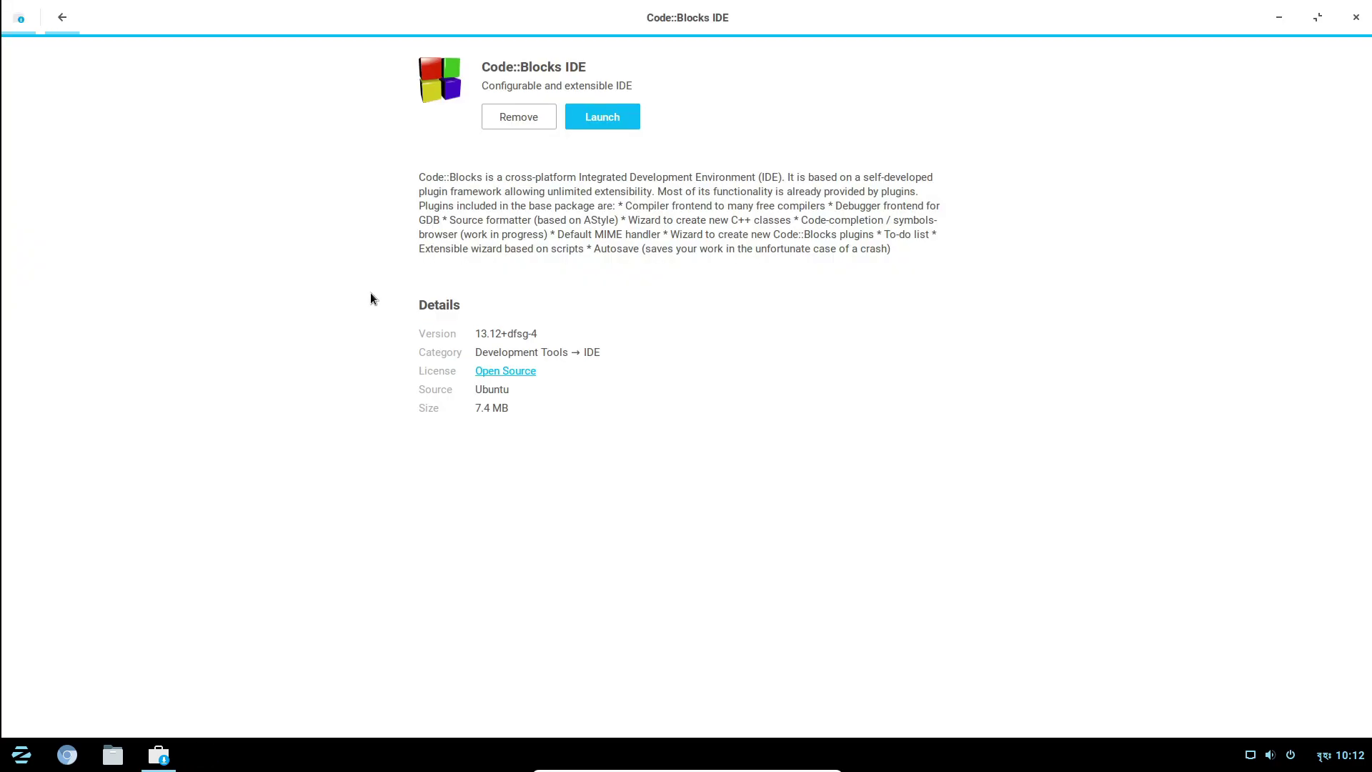
click(45, 25)
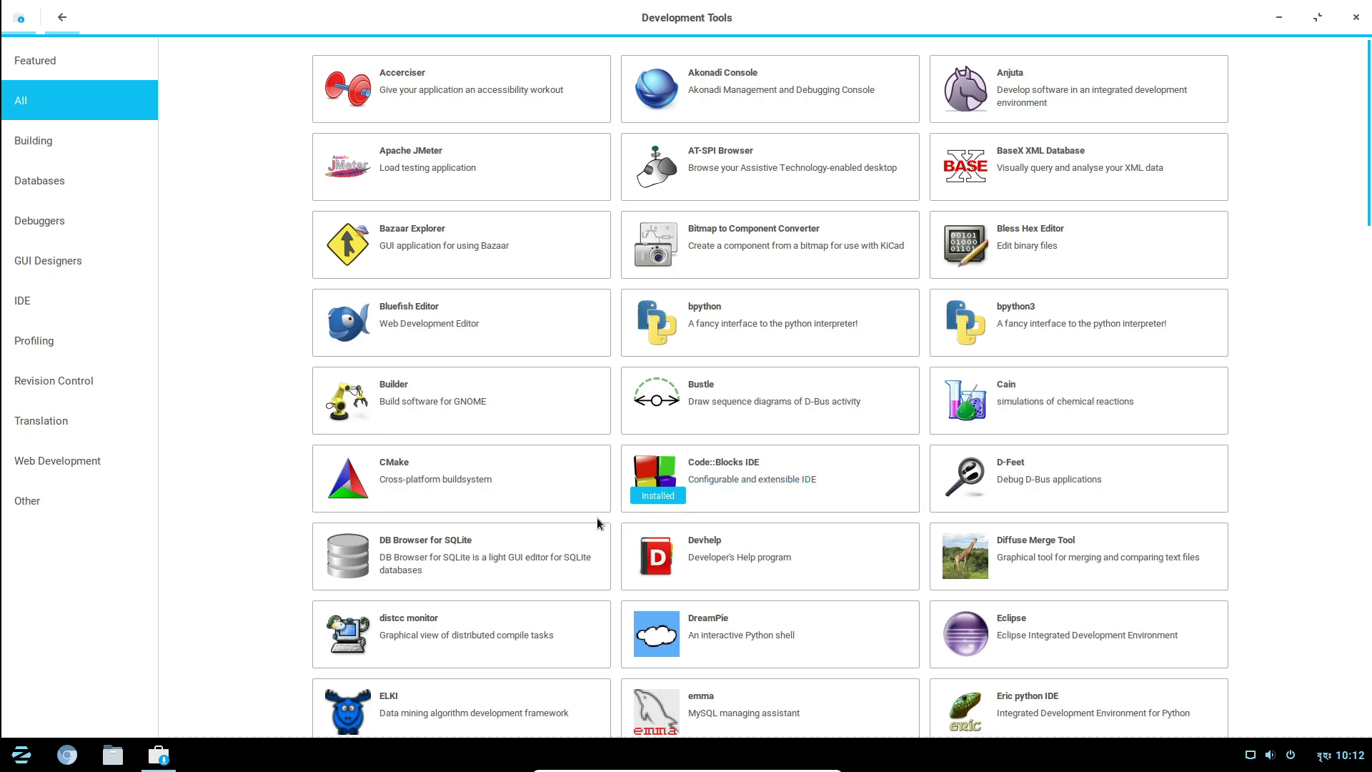
Scroll through the full Development Tools app list.
scroll(530, 276, down, 7)
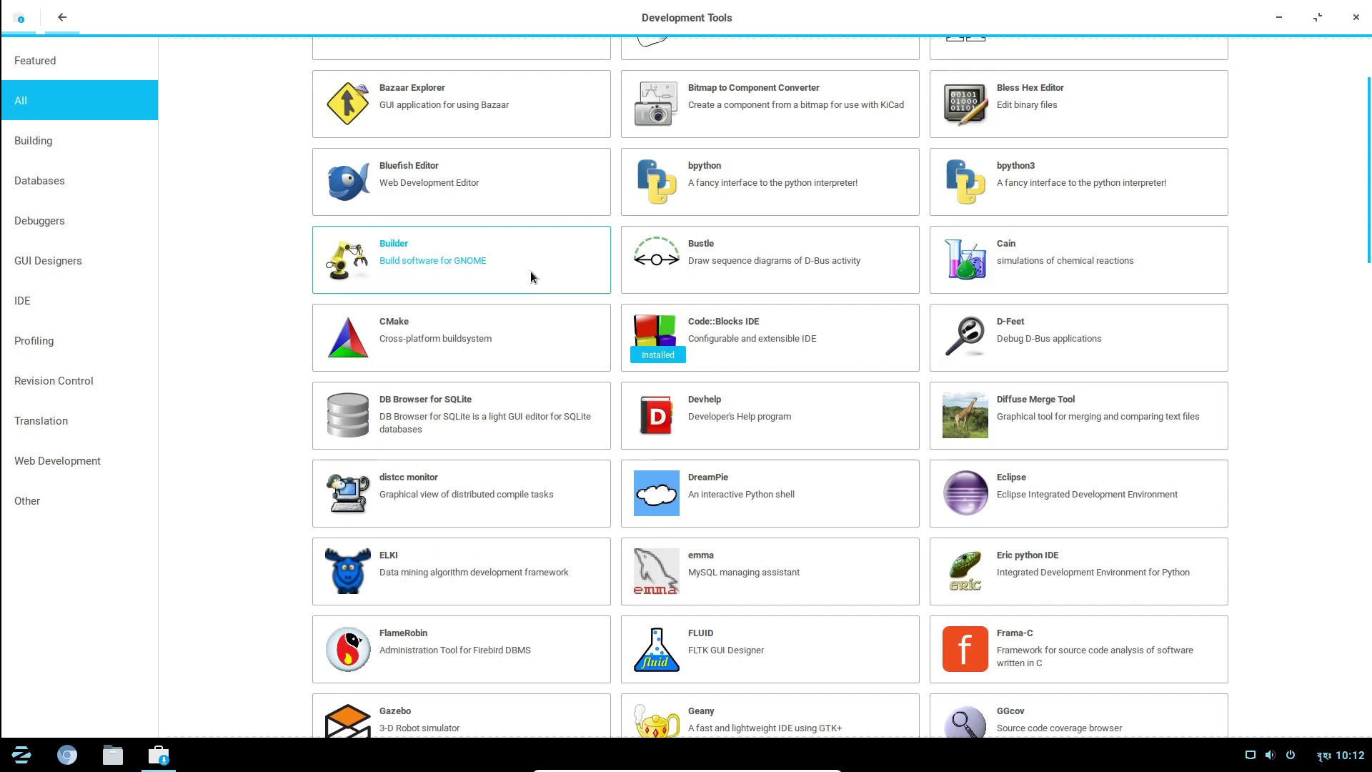
scroll(922, 593, down, 7)
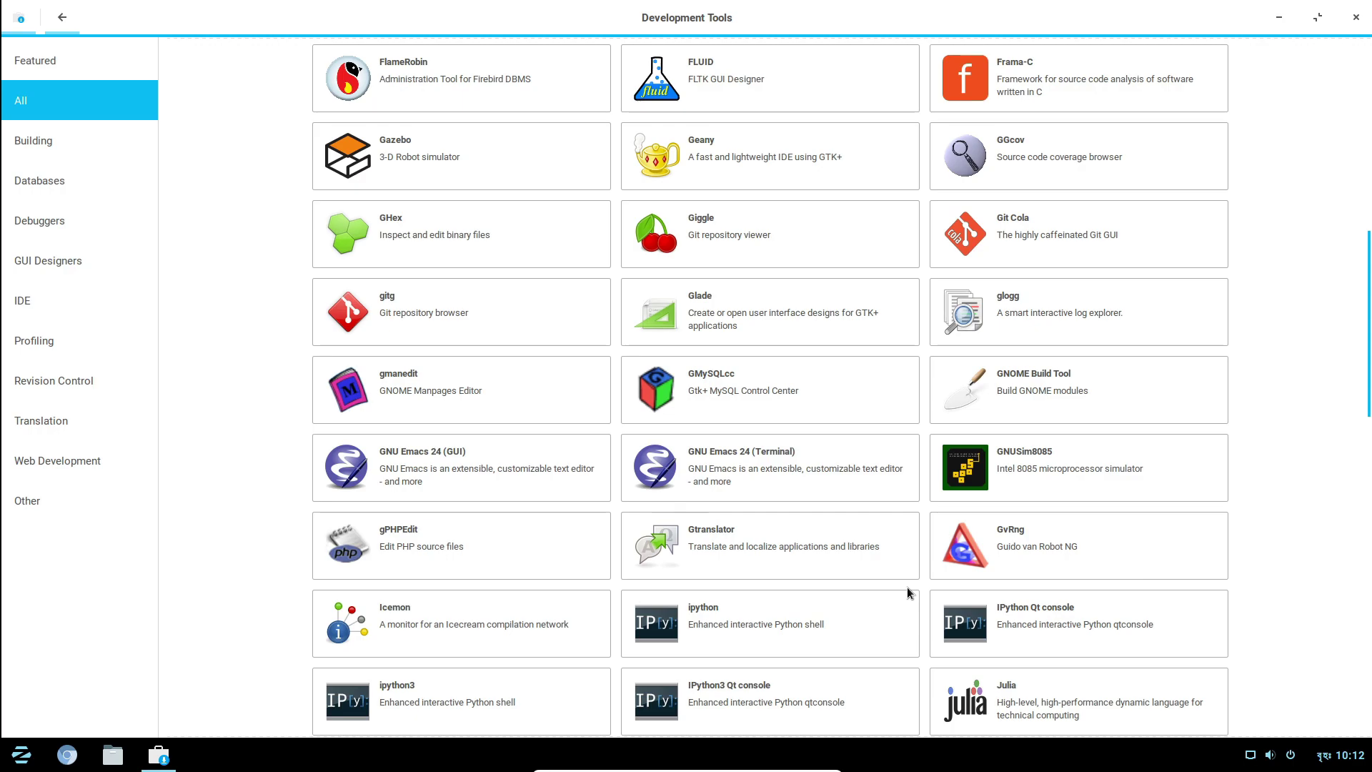
scroll(906, 593, down, 7)
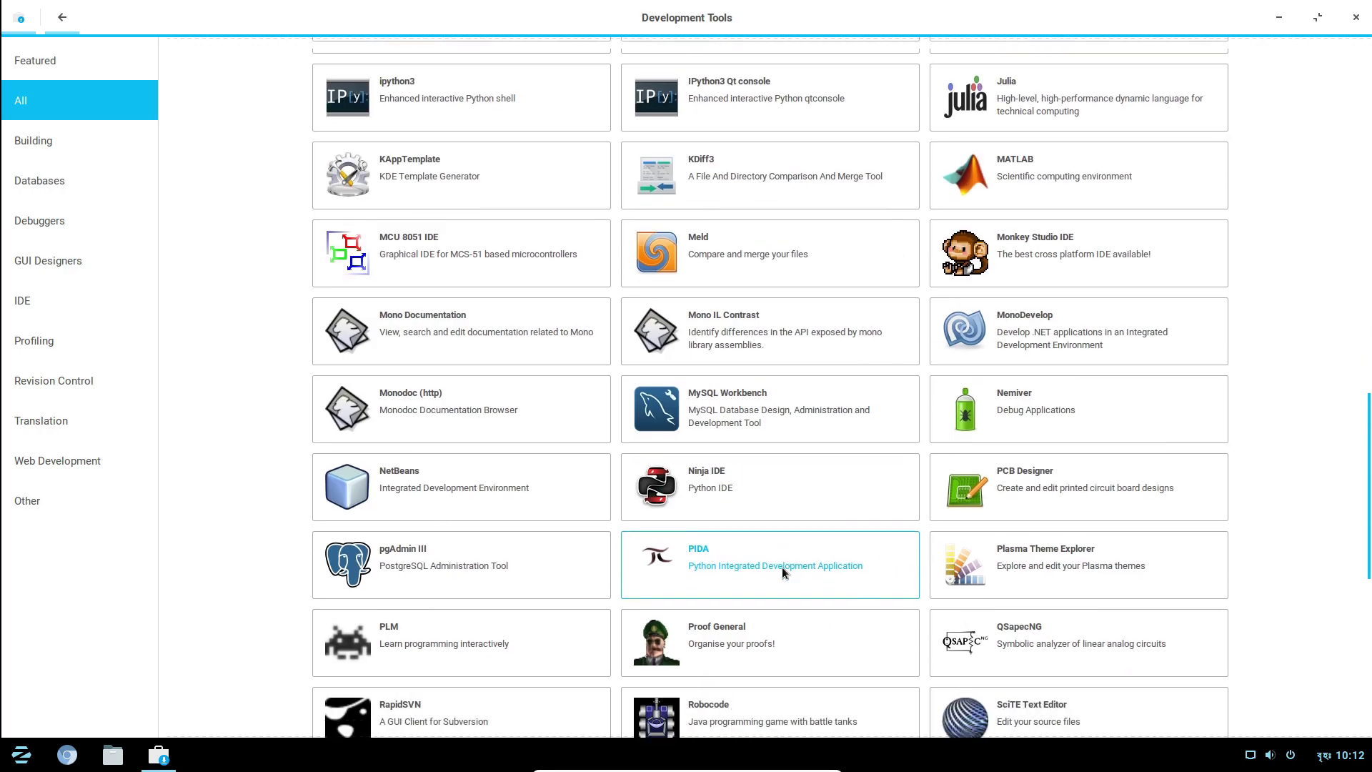
scroll(770, 561, down, 4)
scroll(715, 465, up, 20)
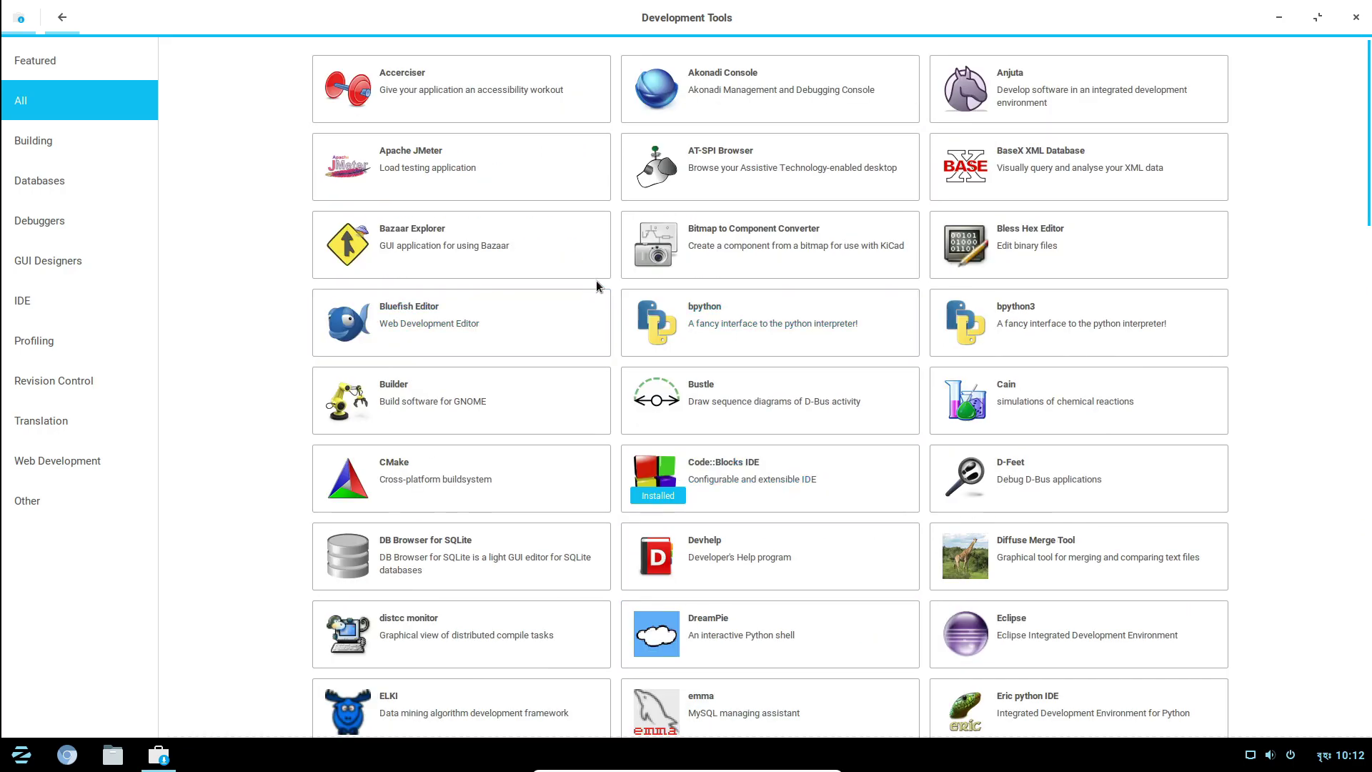
scroll(530, 285, down, 4)
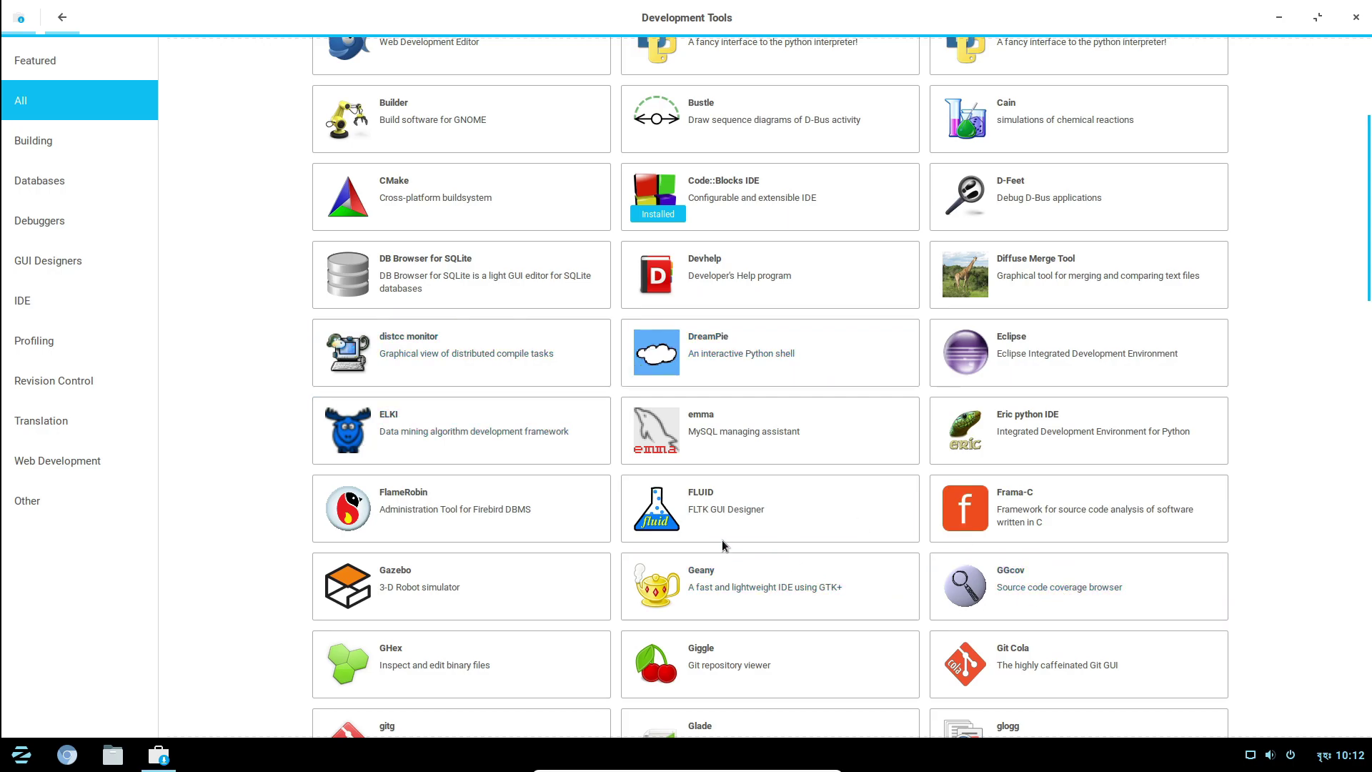
scroll(1049, 650, down, 9)
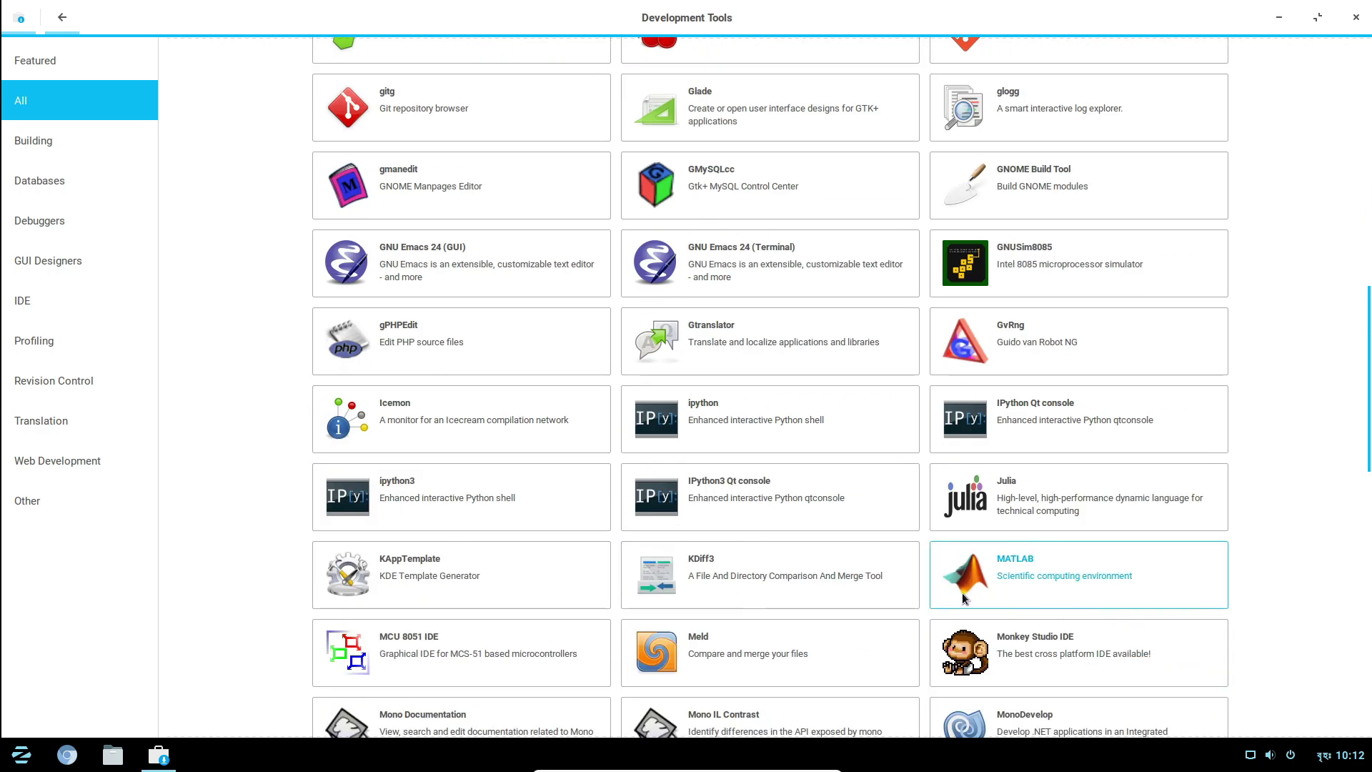
scroll(962, 597, down, 1)
scroll(1029, 619, down, 13)
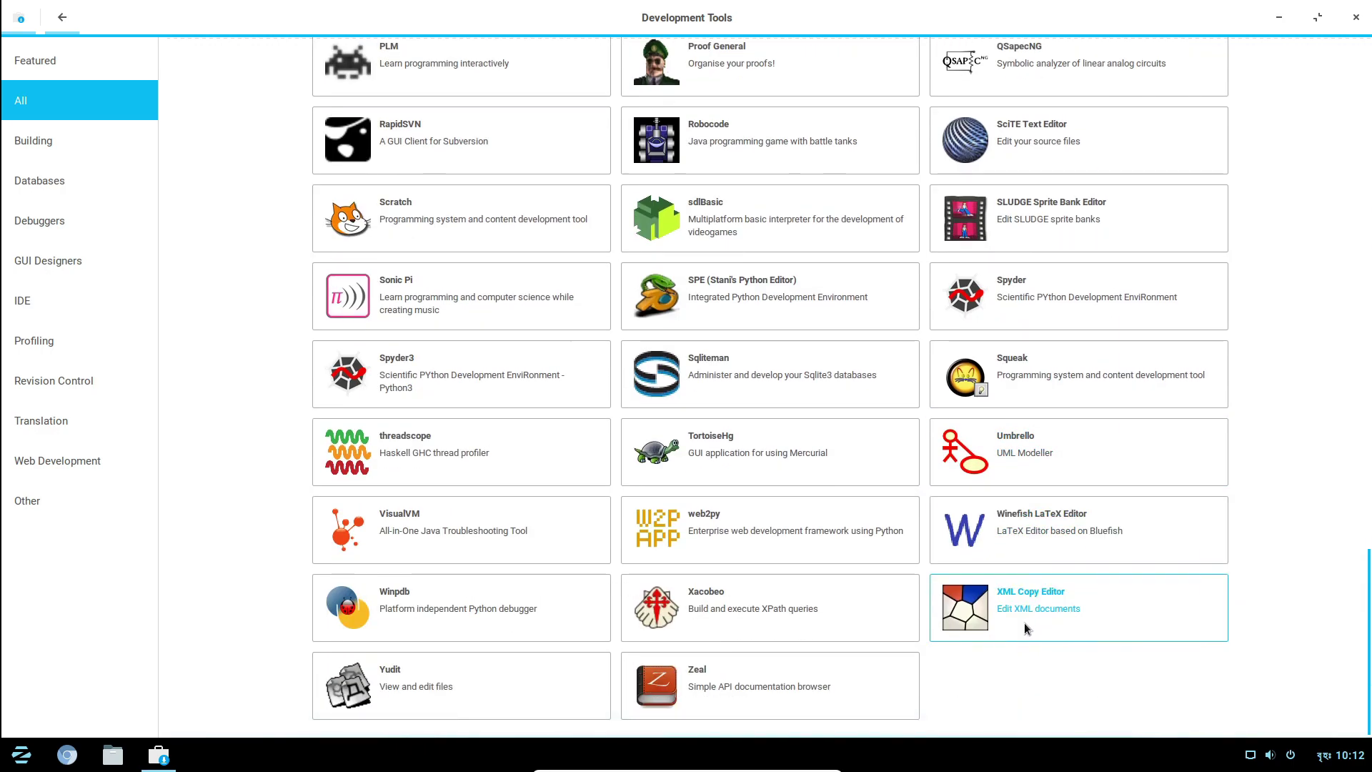
scroll(763, 531, up, 10)
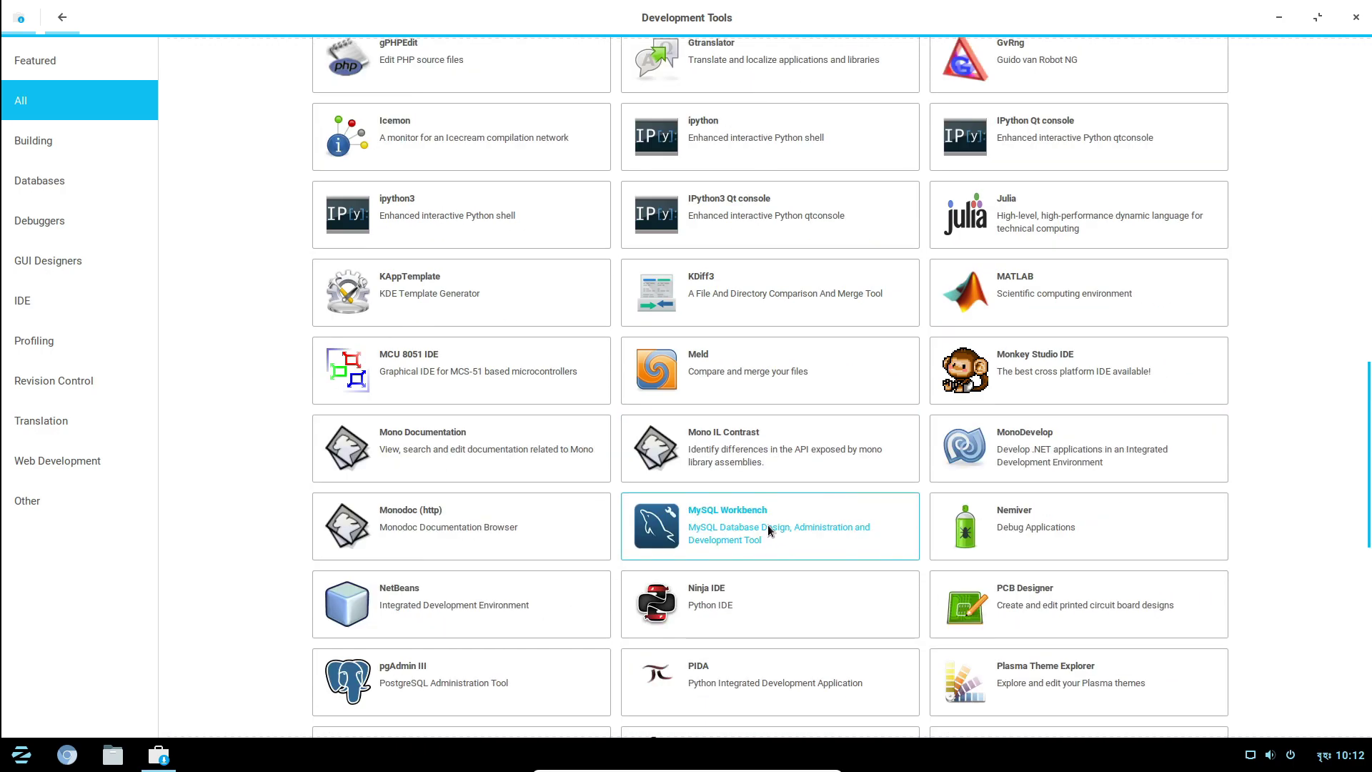
Filter to IDE apps, inspect Eclipse's C/C++ Development details, and return to the store home.
click(59, 303)
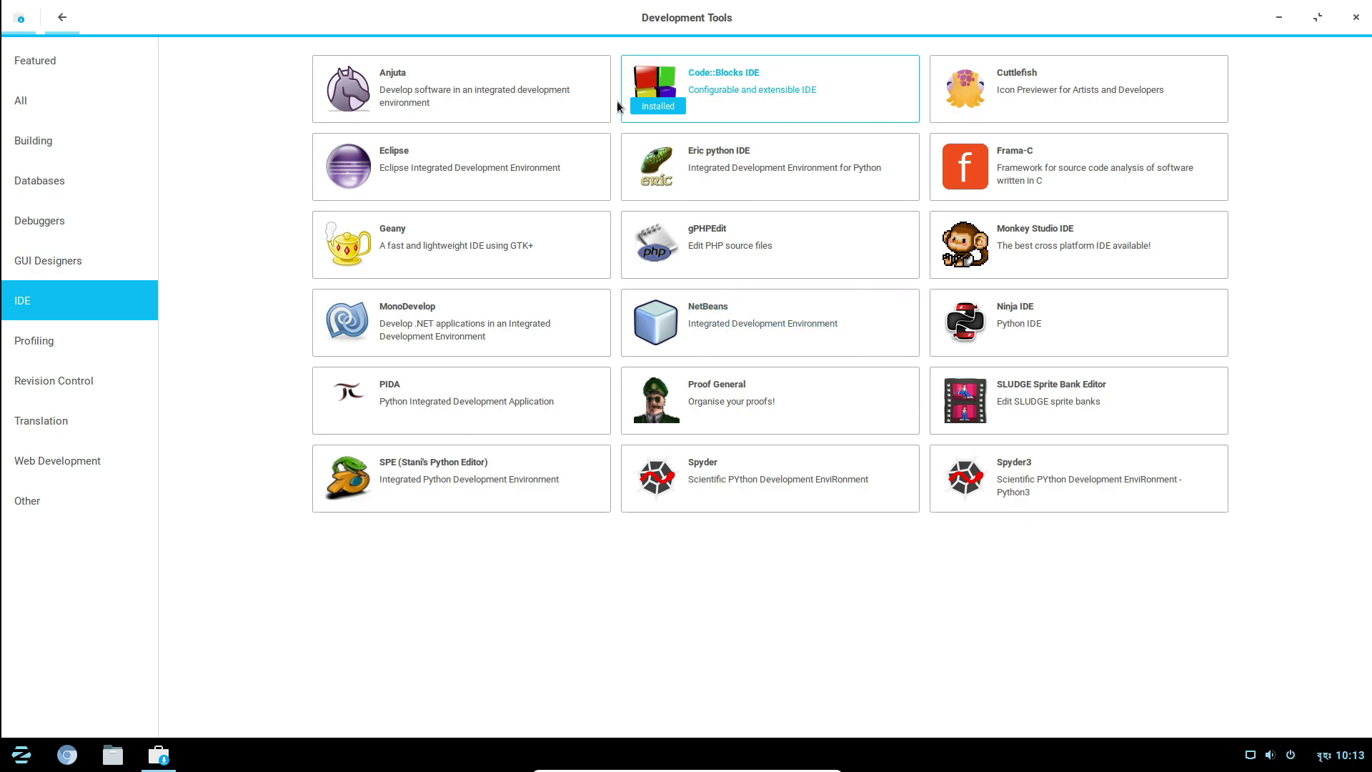
click(600, 150)
drag(852, 282, 958, 286)
click(50, 11)
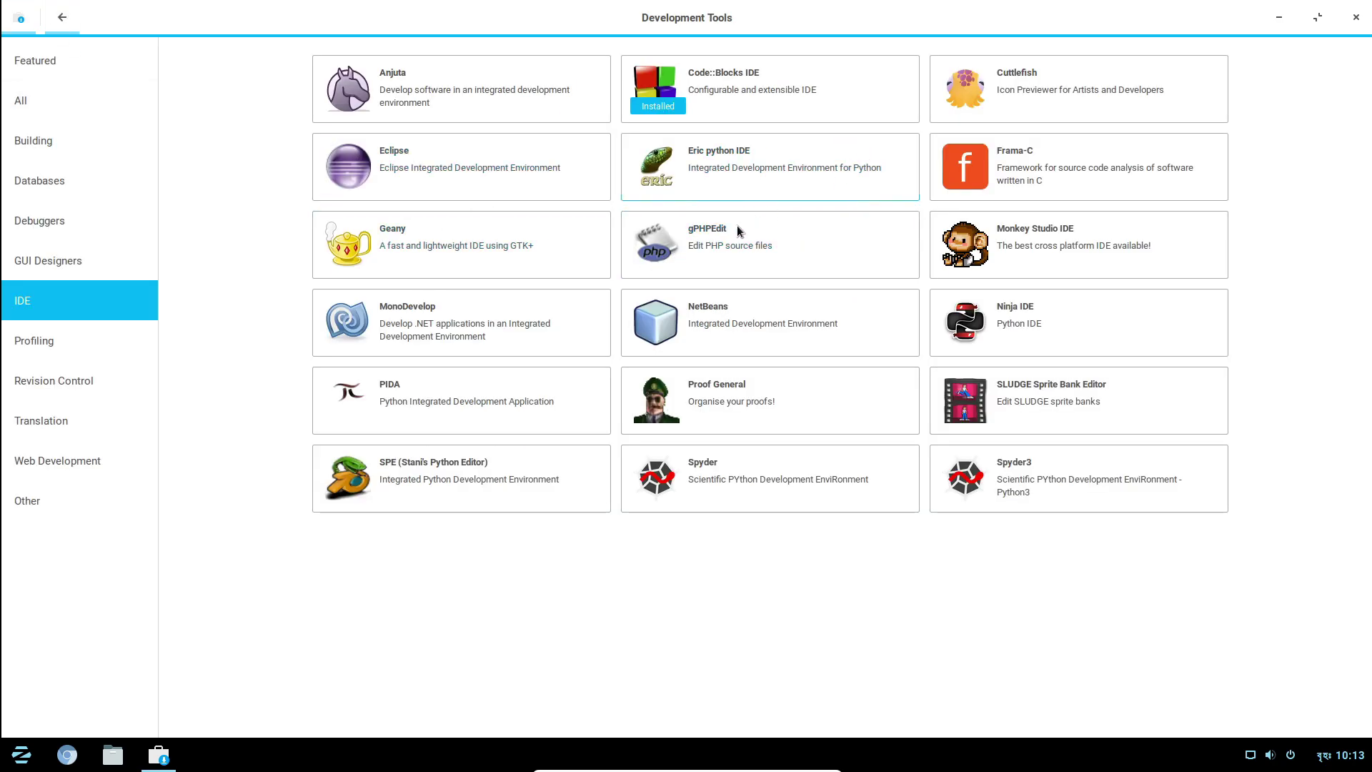
click(59, 17)
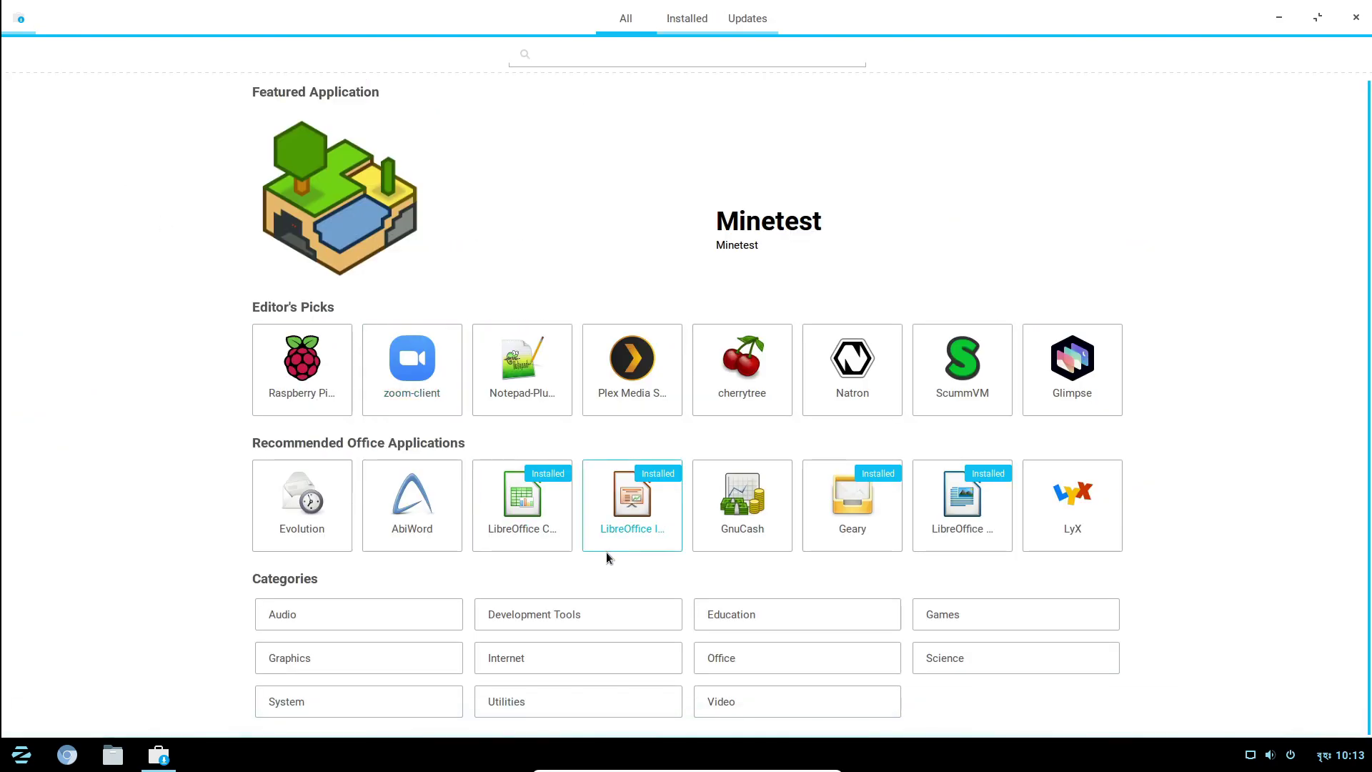
Close the store and launch Terminal by searching the menu for 'ter'.
click(1356, 17)
key(super)
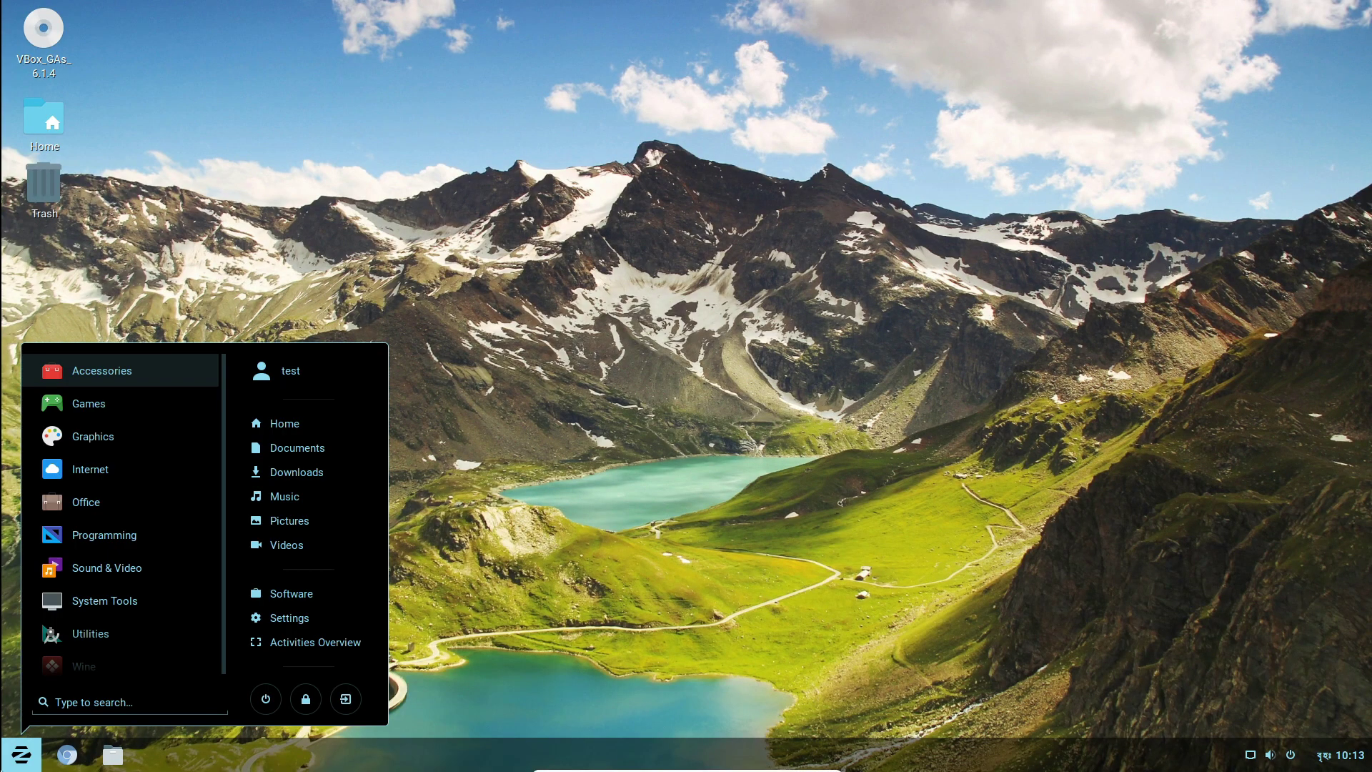
text(ter)
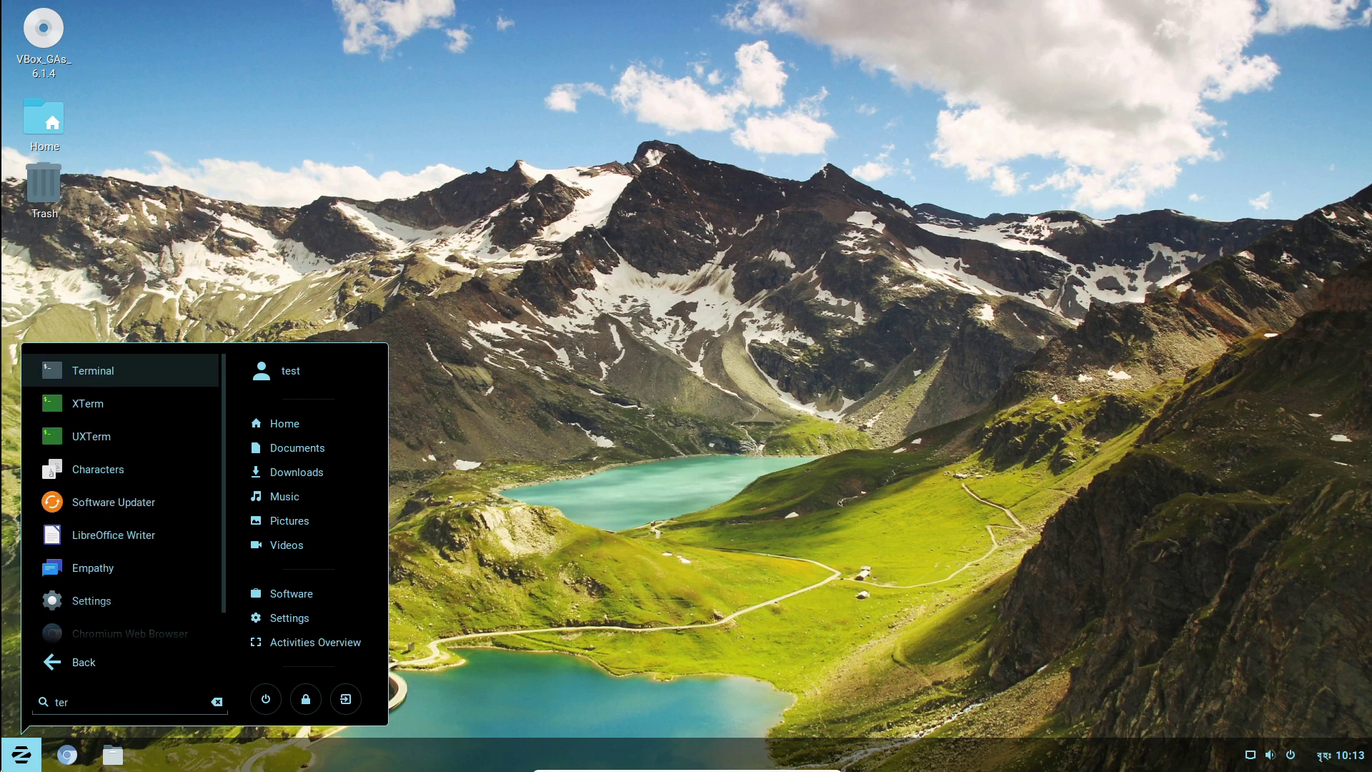
key(Return)
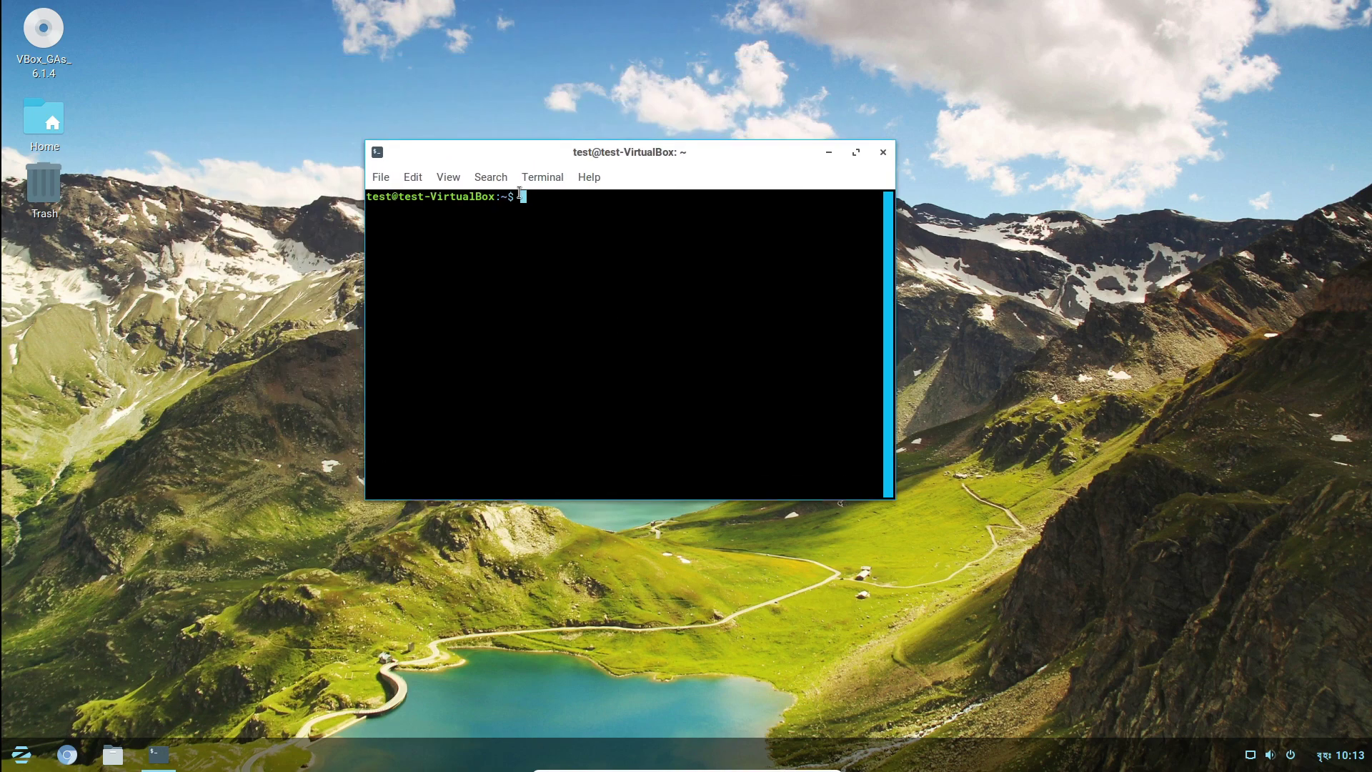
drag(515, 203, 354, 198)
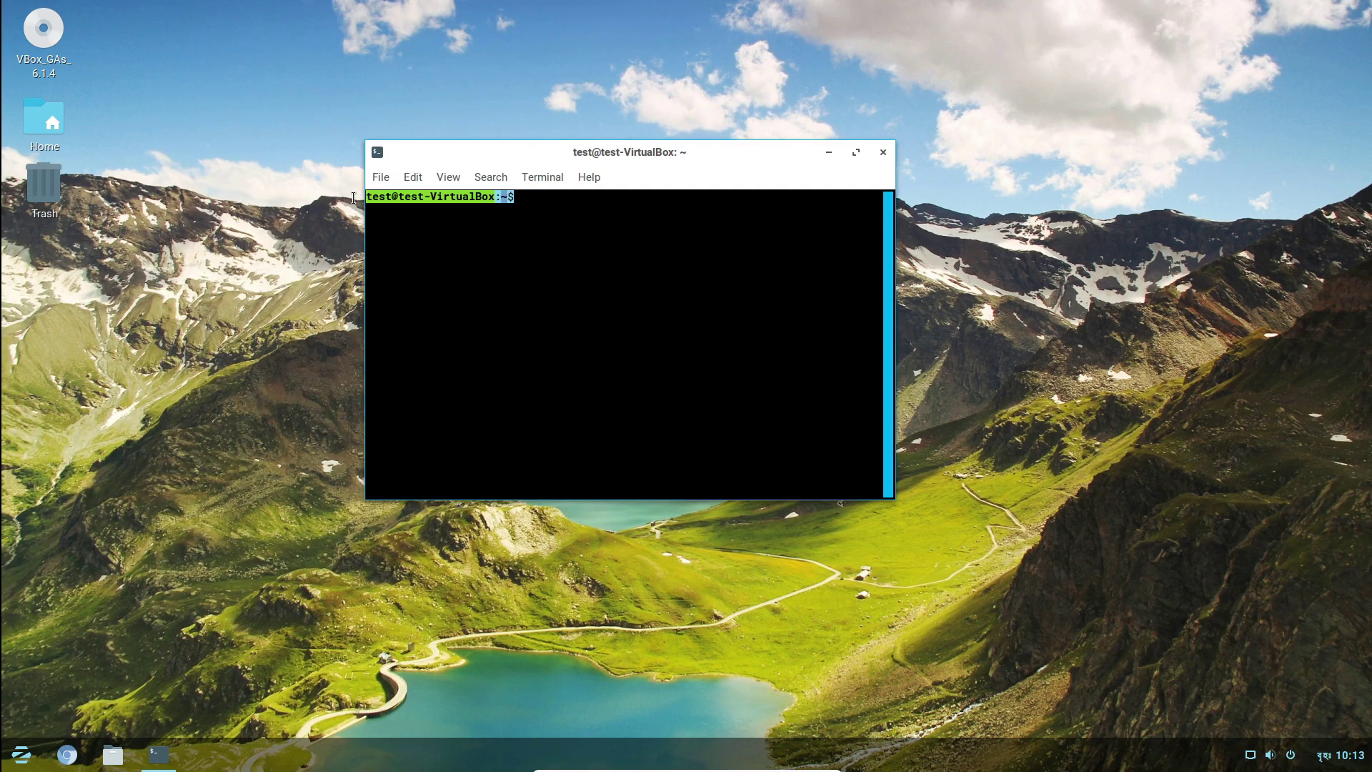
click(538, 202)
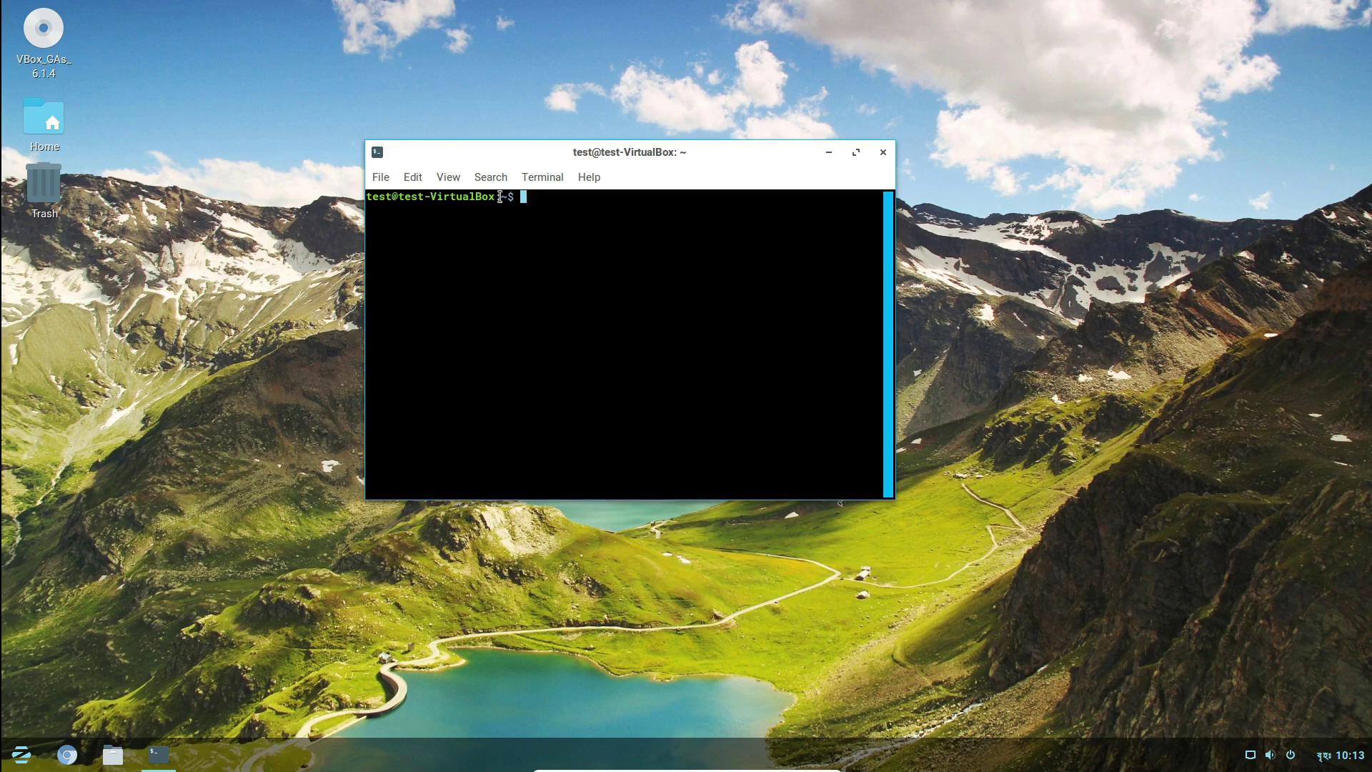
Run sudo su and enter the account password to get a root shell.
text(sudo su)
key(Return)
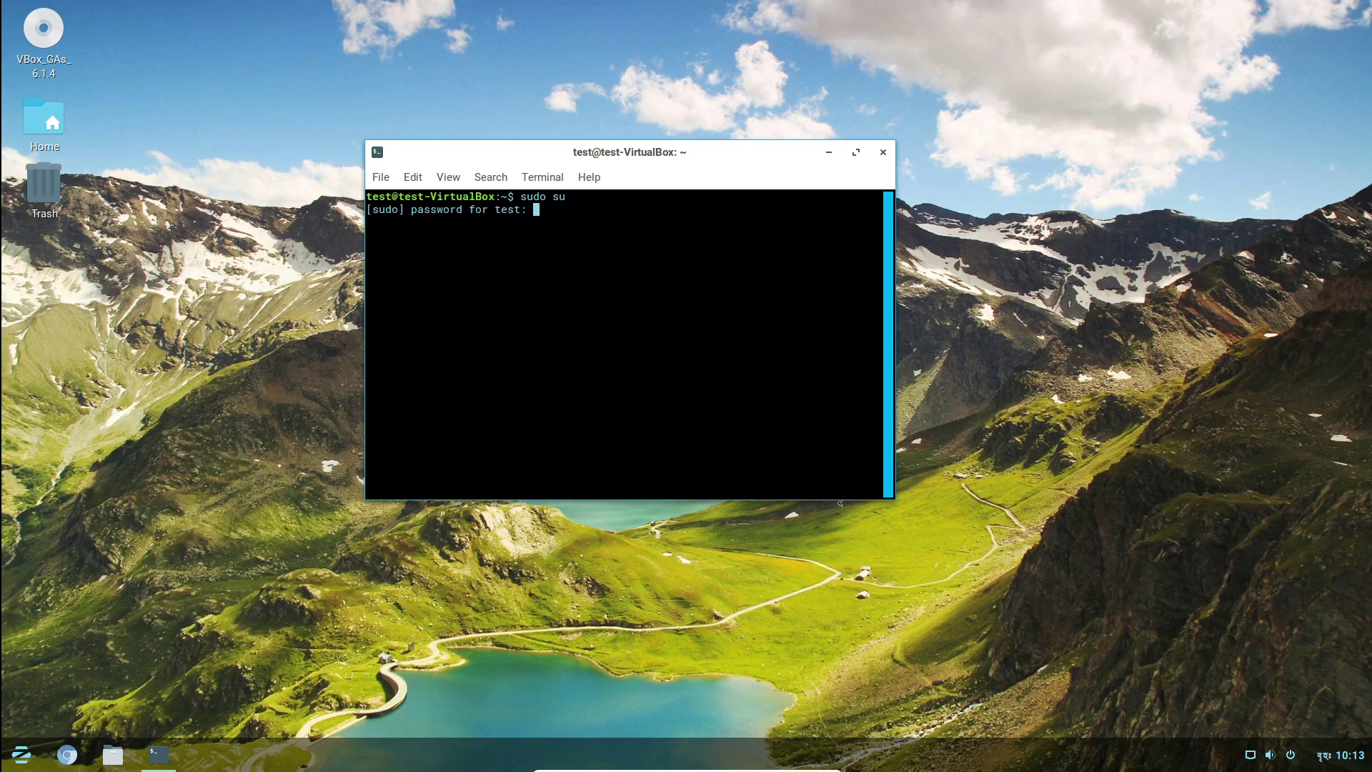
key(Return)
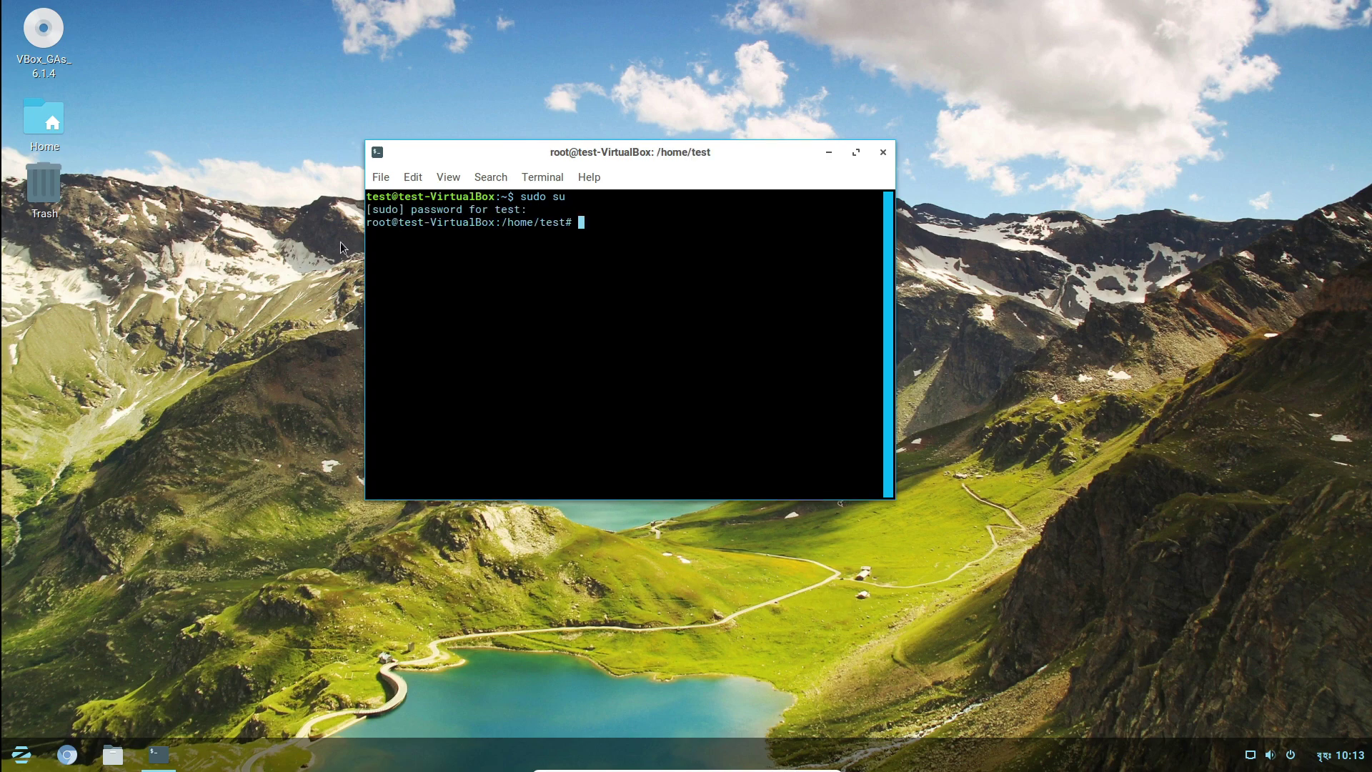
drag(440, 223, 368, 223)
click(591, 230)
drag(589, 226, 763, 470)
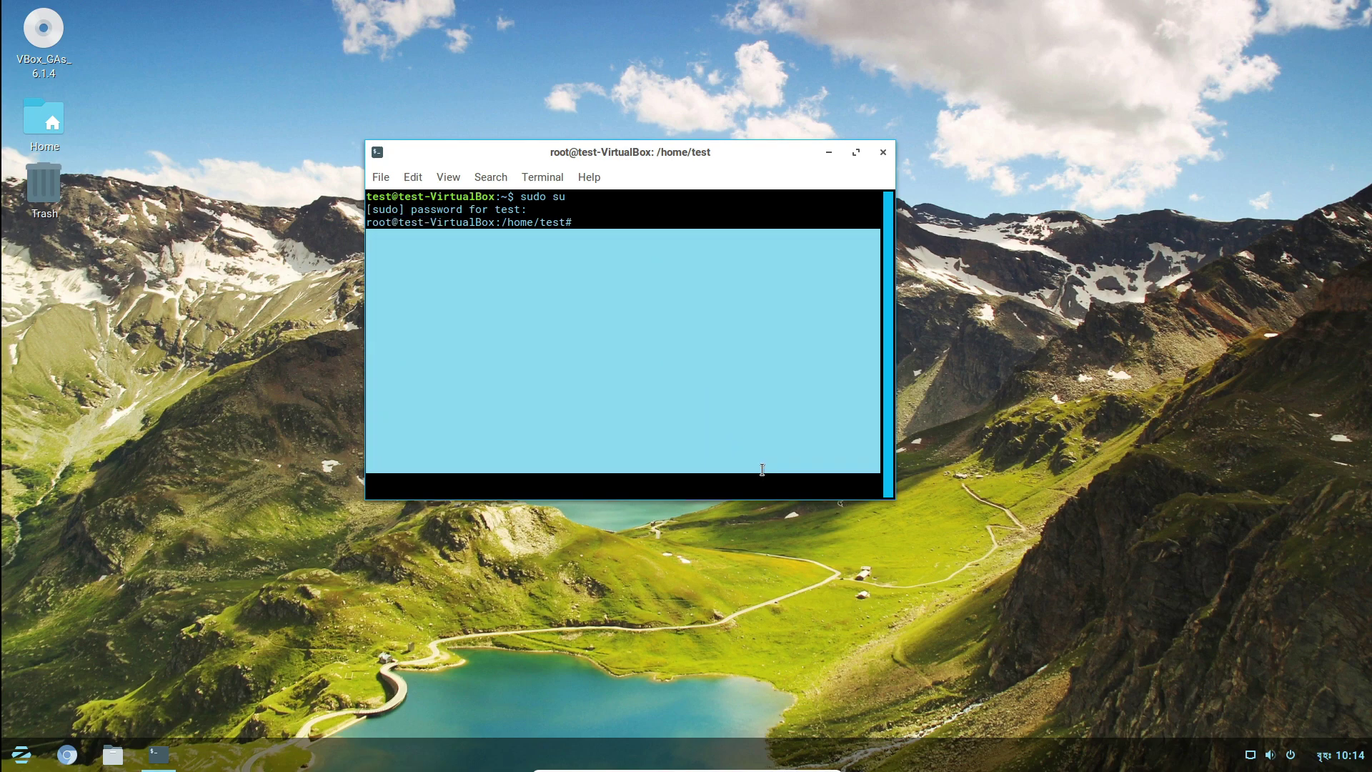
click(770, 230)
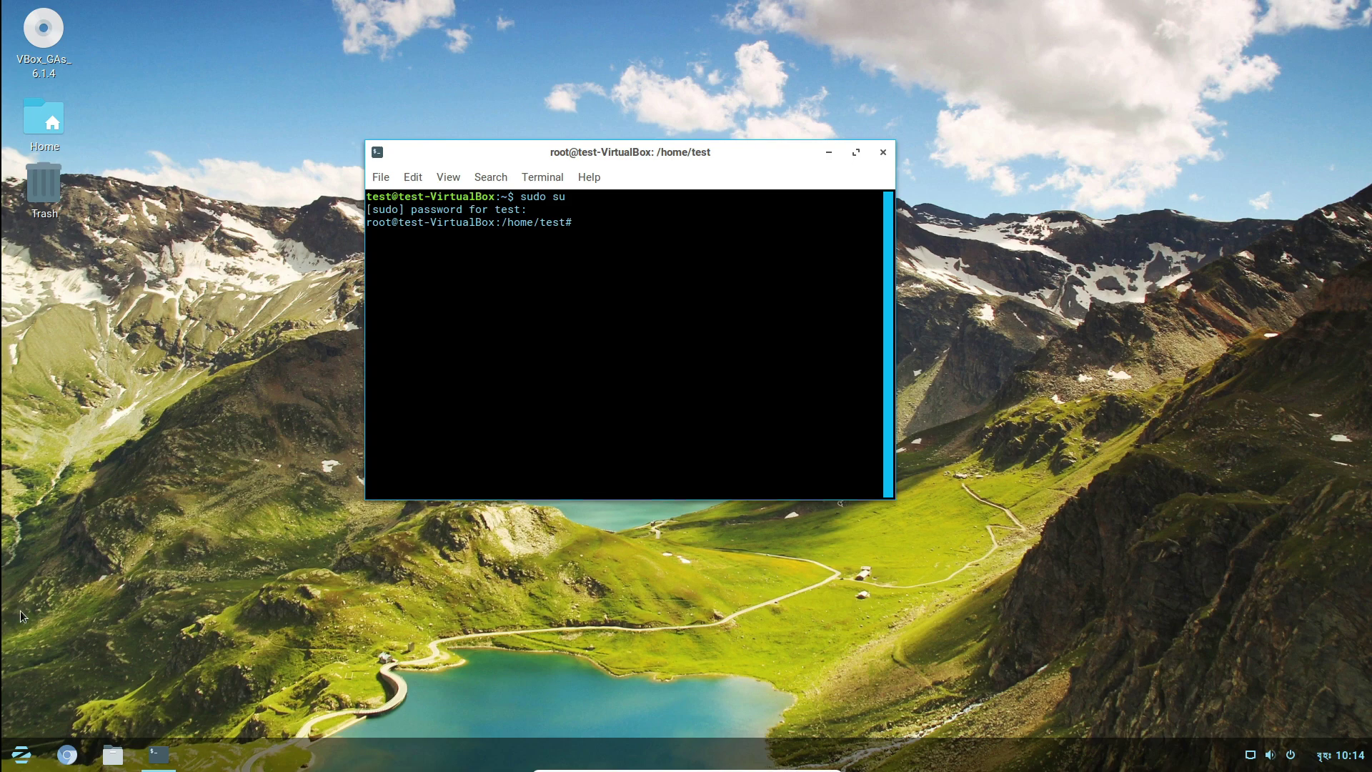
click(15, 752)
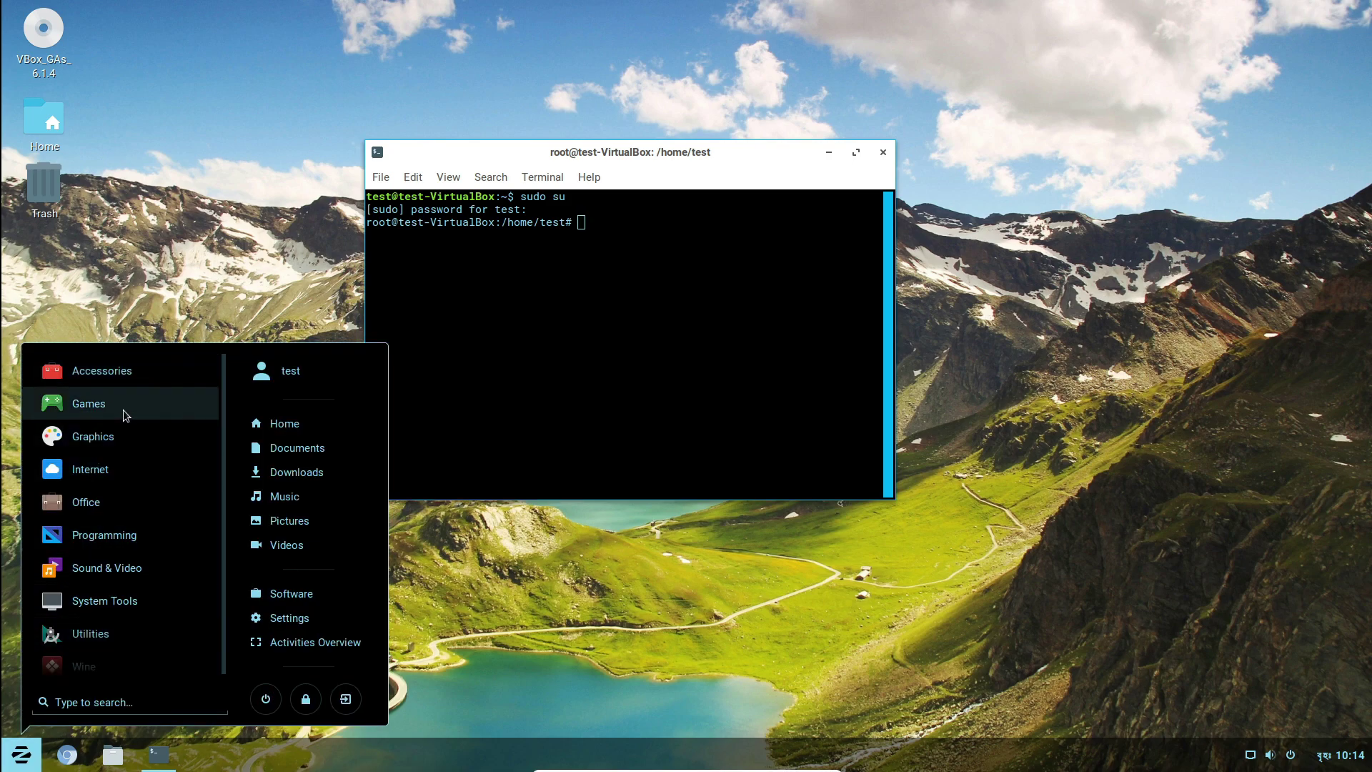
Scroll the System Tools app list, then go back and show Sound & Video apps.
click(122, 607)
scroll(95, 536, down, 3)
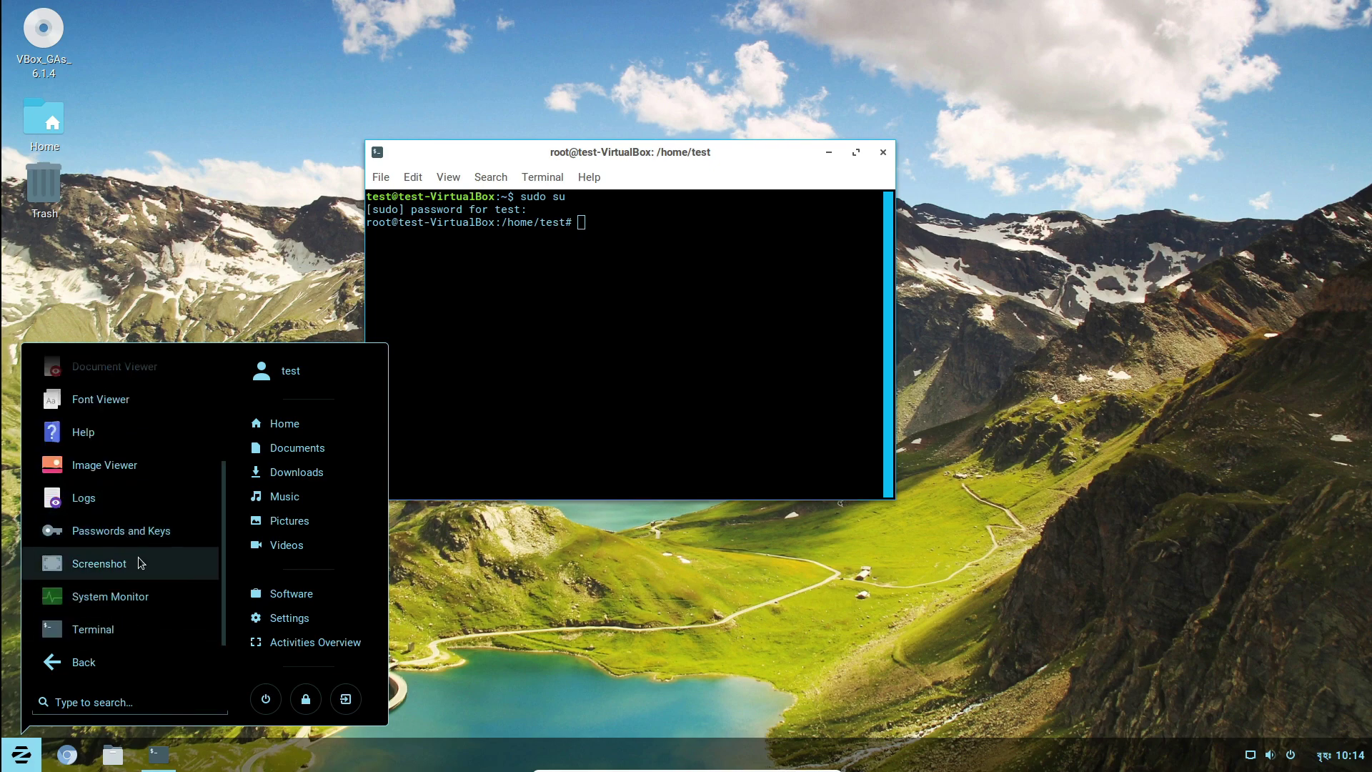
scroll(151, 571, up, 3)
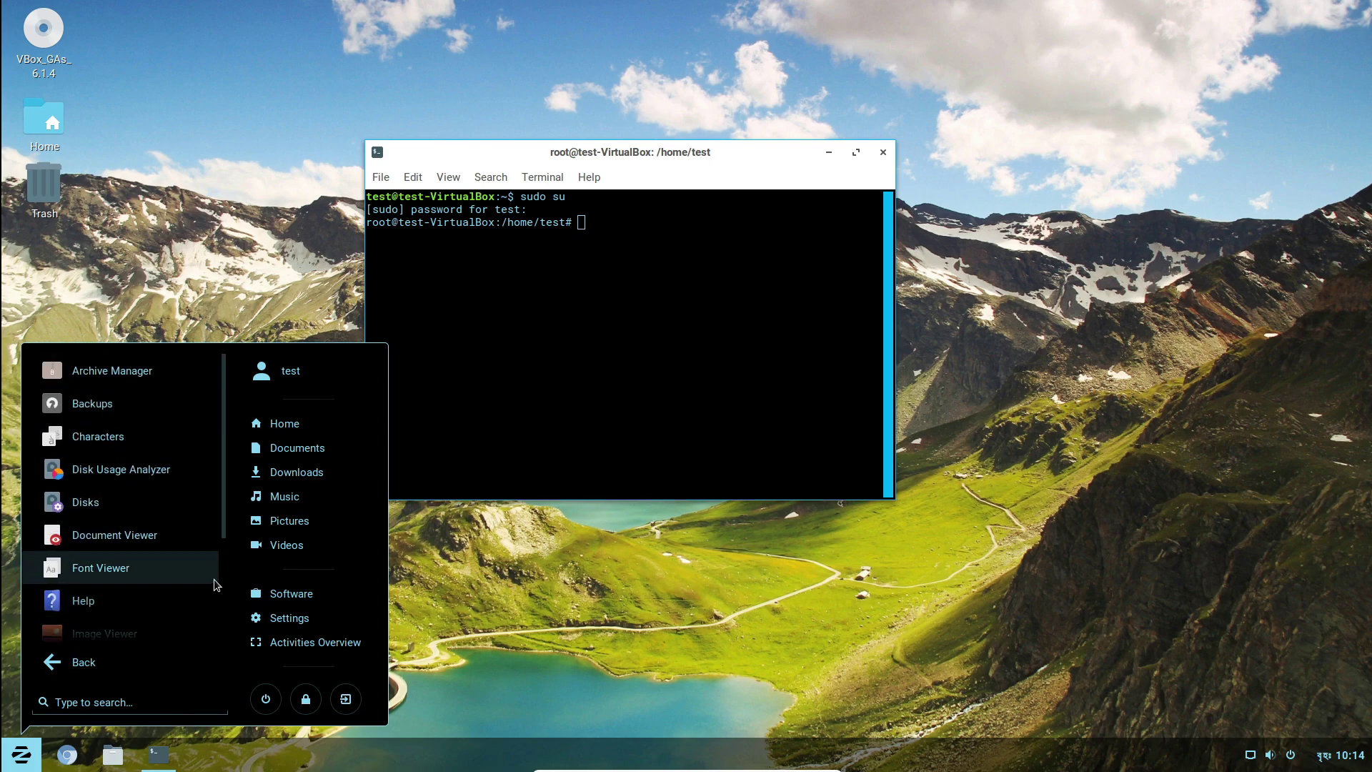
click(114, 647)
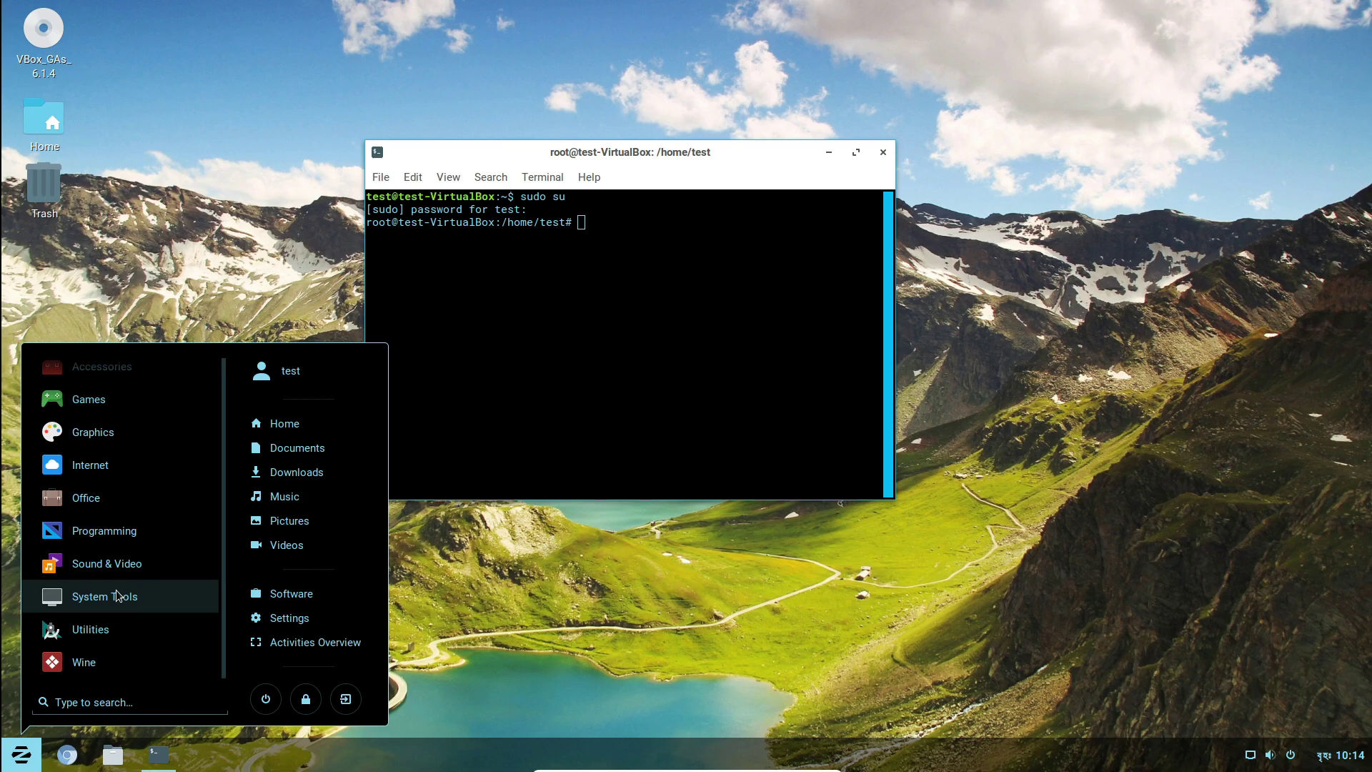
click(124, 563)
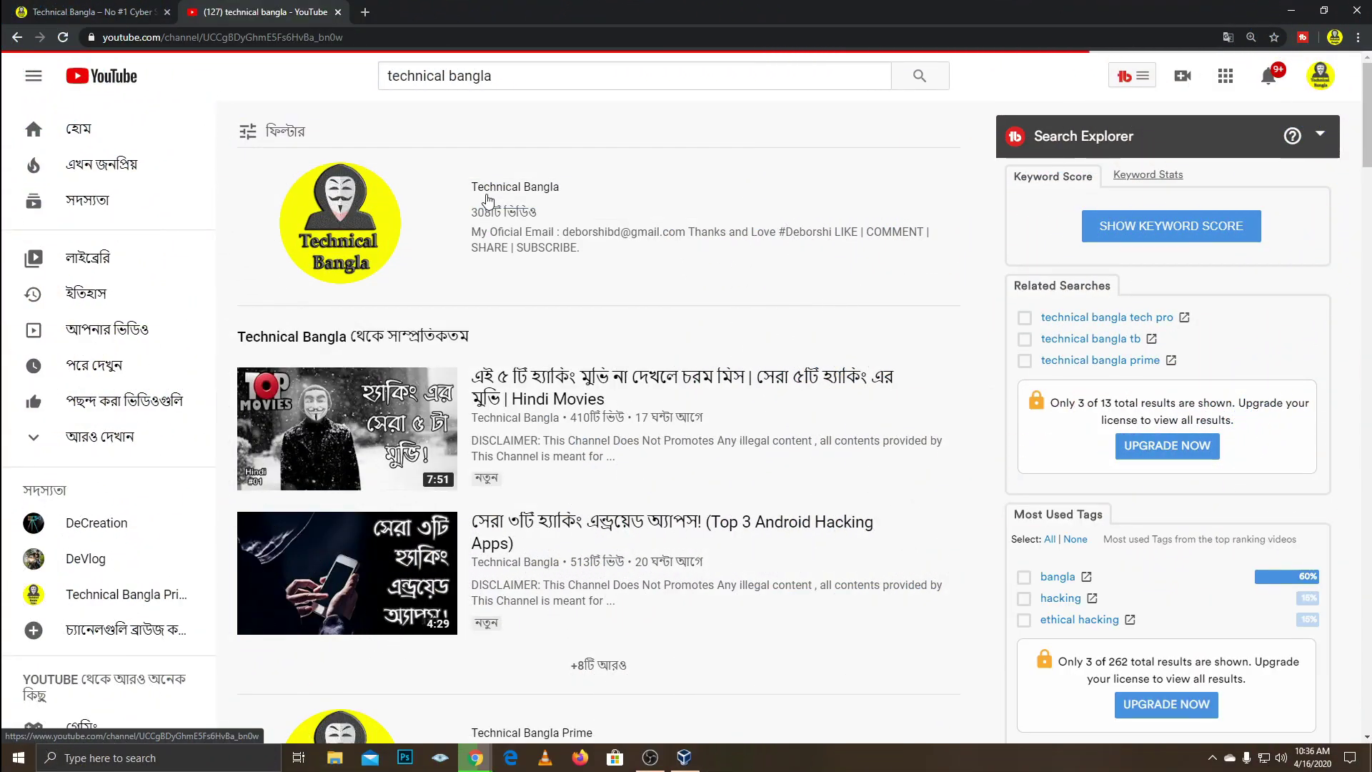
Browse the Technical Bangla channel's uploaded videos and playlists.
click(488, 194)
click(472, 413)
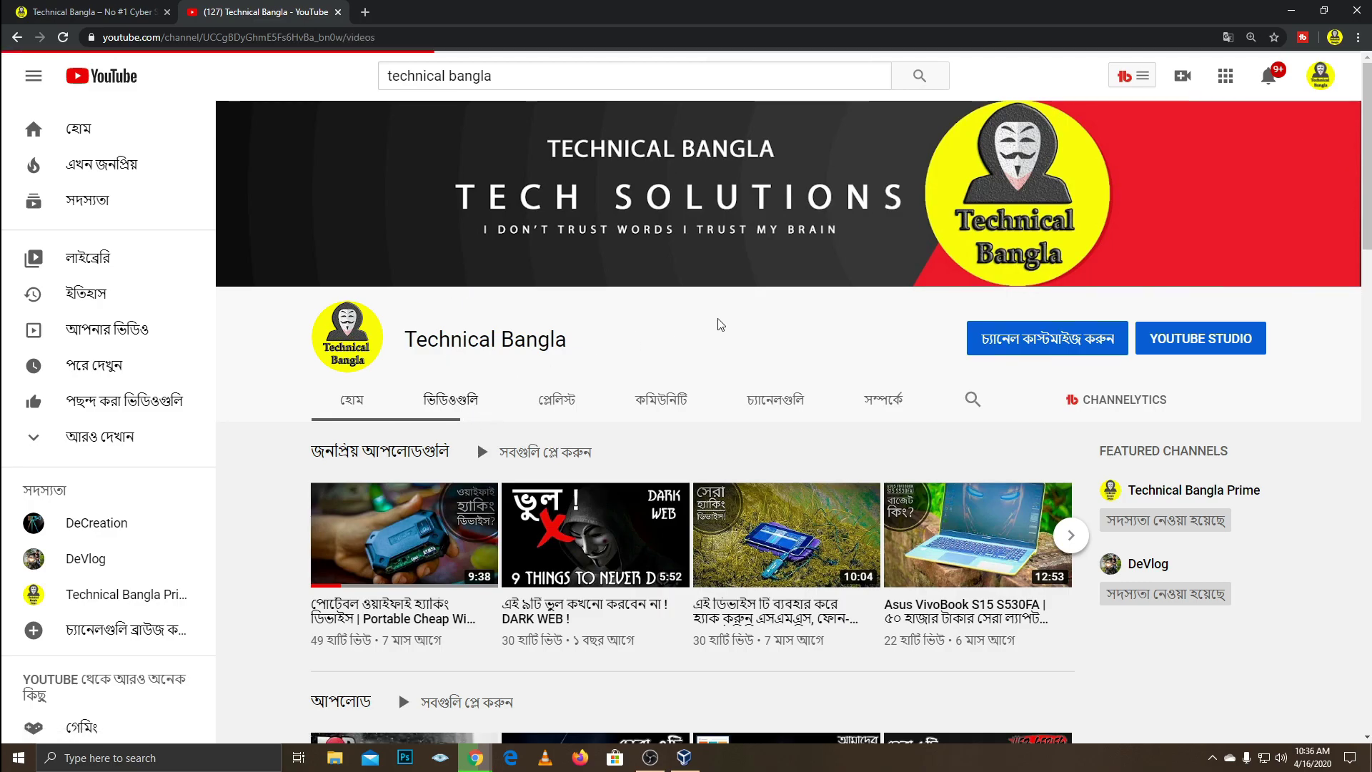
scroll(717, 325, down, 5)
scroll(717, 325, down, 8)
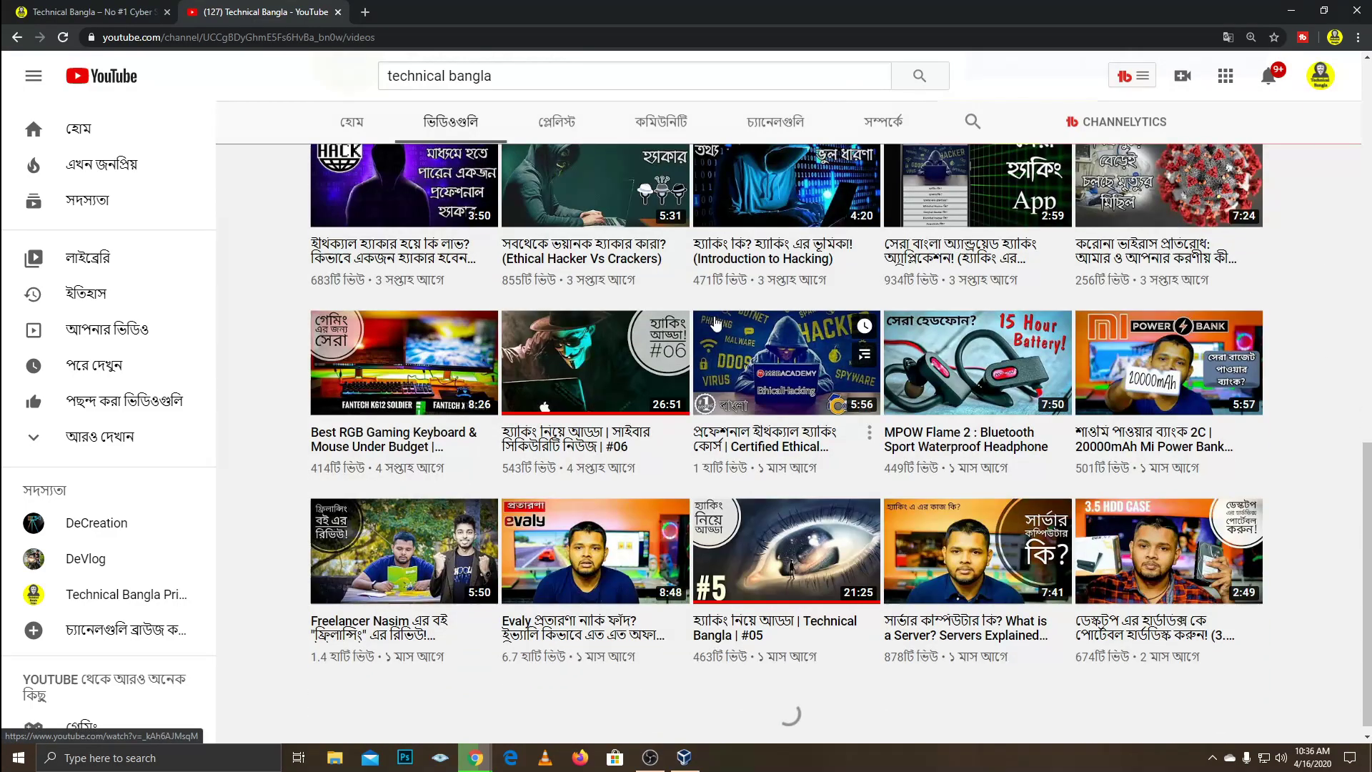
scroll(850, 516, up, 7)
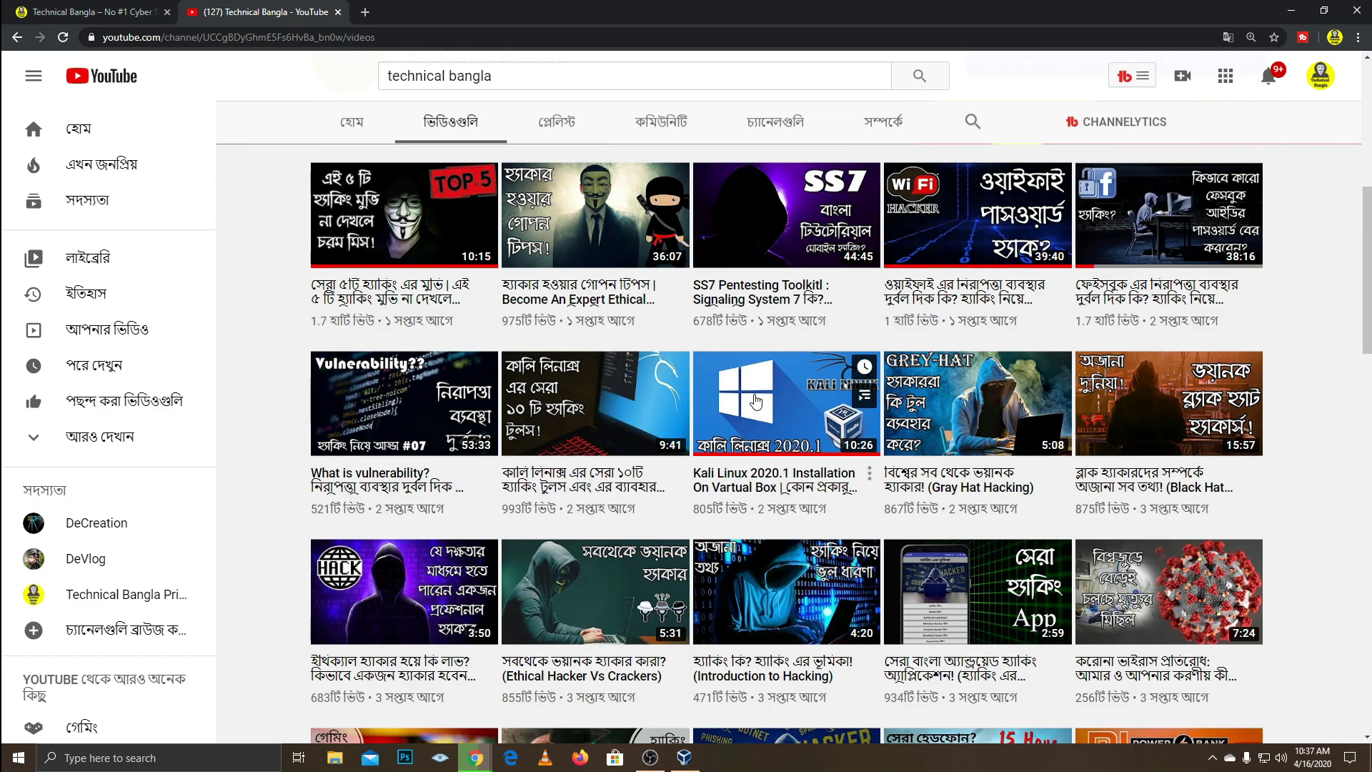
scroll(772, 430, down, 5)
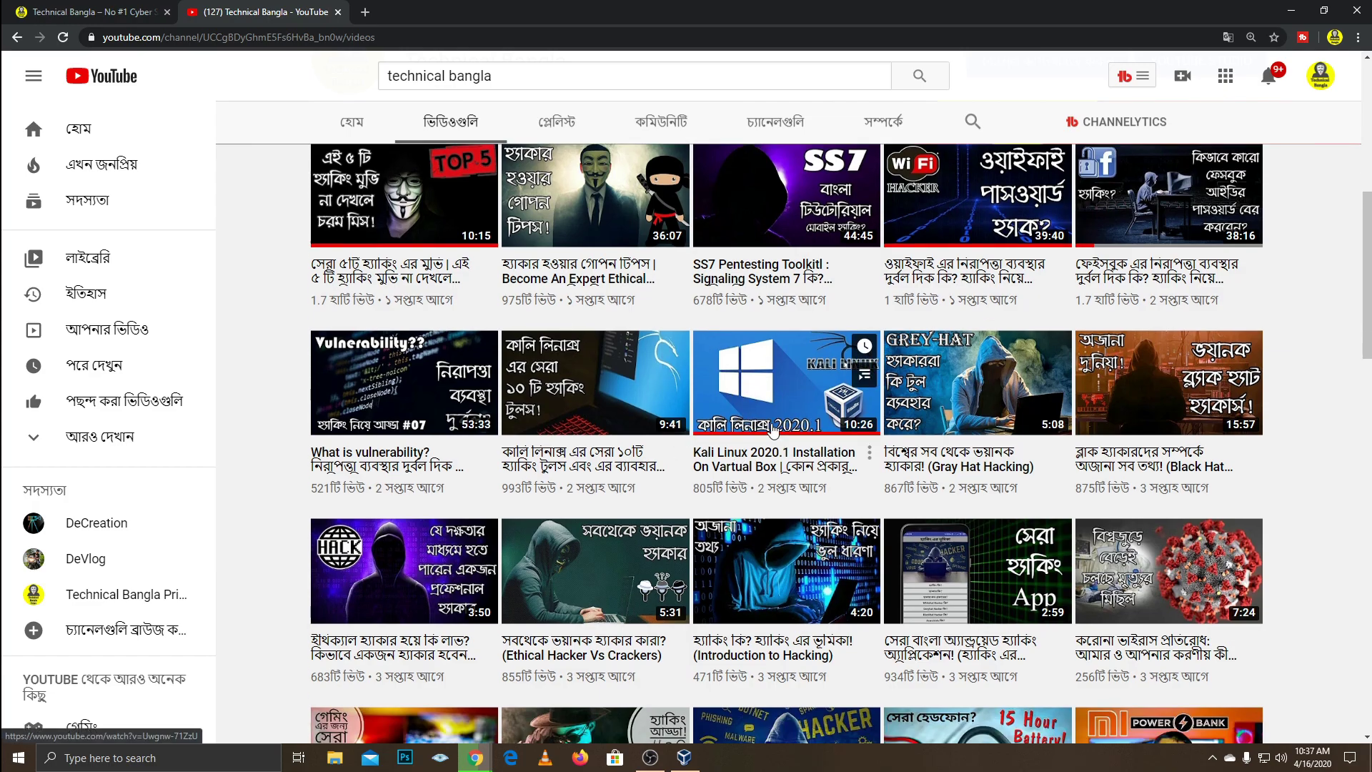
scroll(536, 262, up, 4)
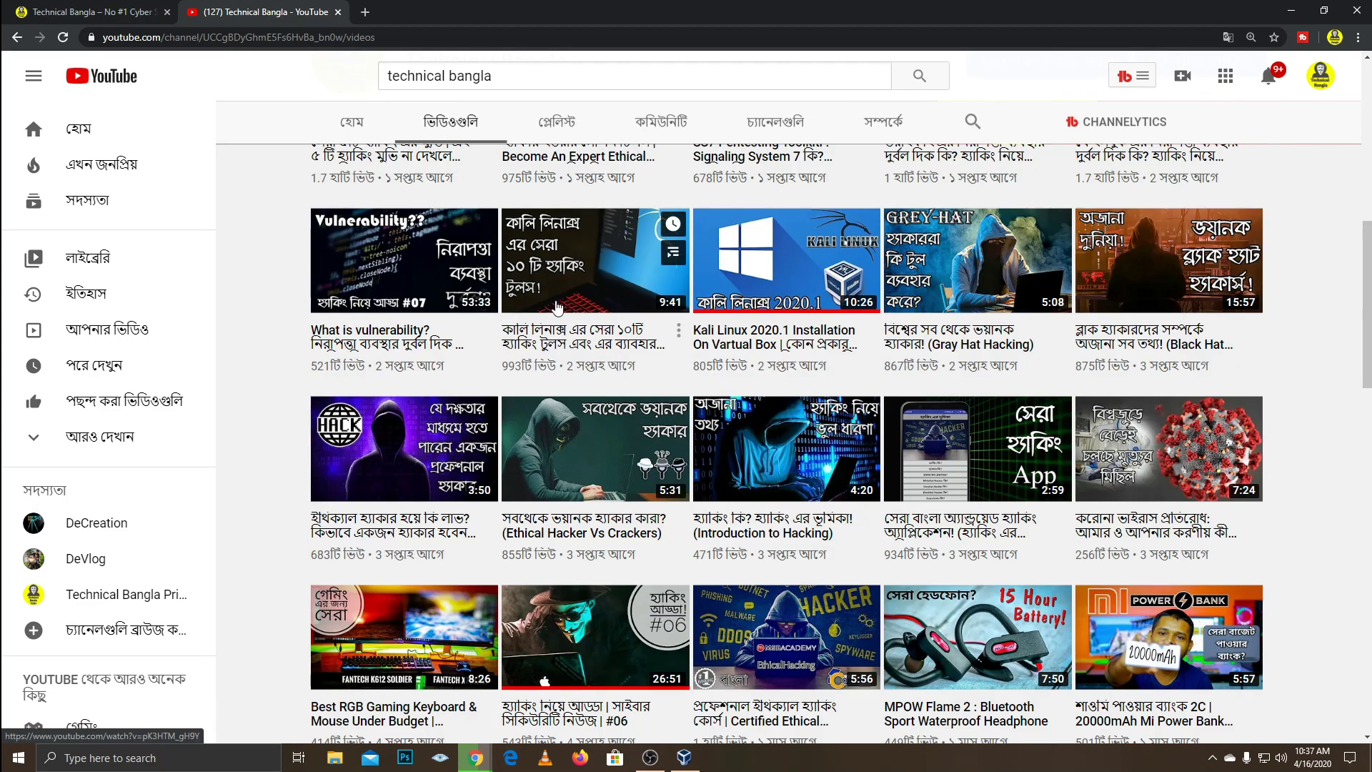
scroll(557, 308, down, 15)
scroll(1032, 466, down, 6)
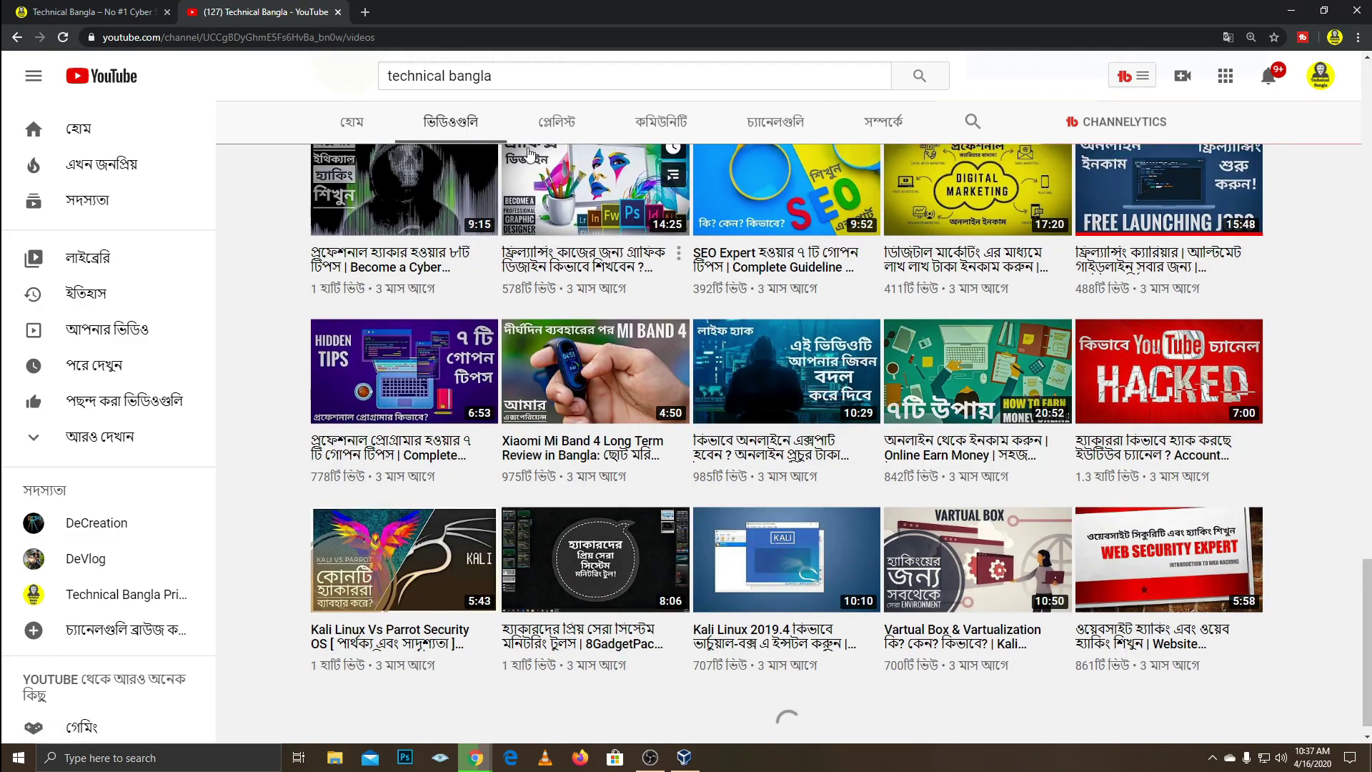
scroll(787, 286, up, 1)
click(567, 121)
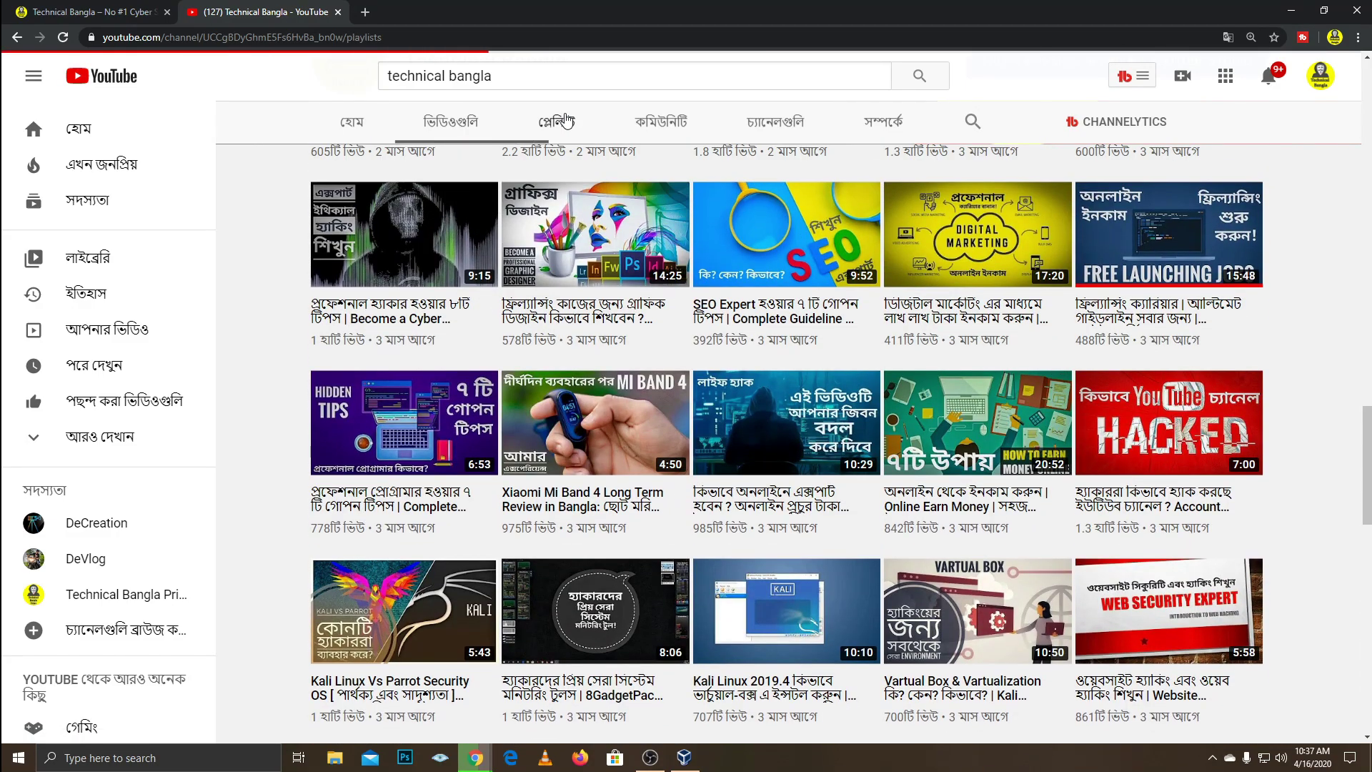
scroll(766, 331, down, 15)
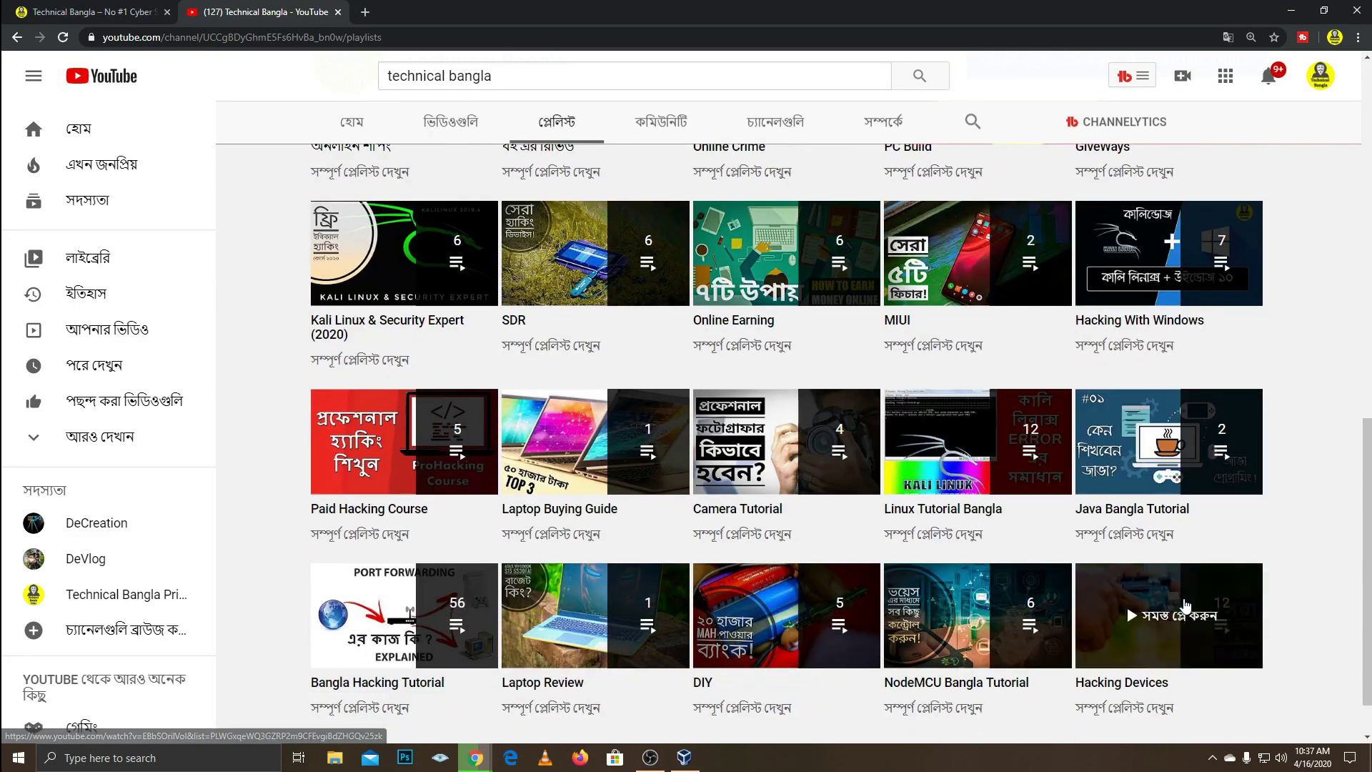
scroll(1184, 605, up, 15)
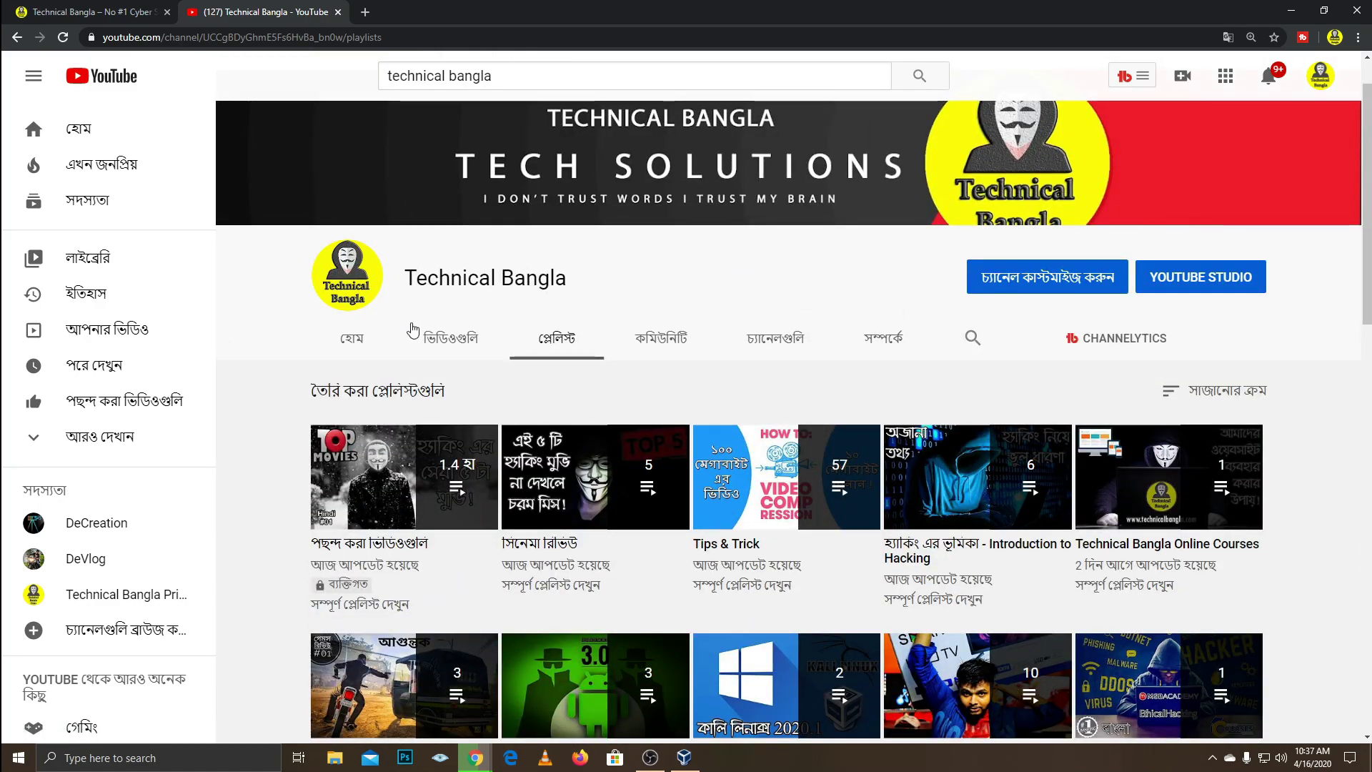
Open the channel's newest five-hacking-movies upload and scroll down to its description.
click(363, 344)
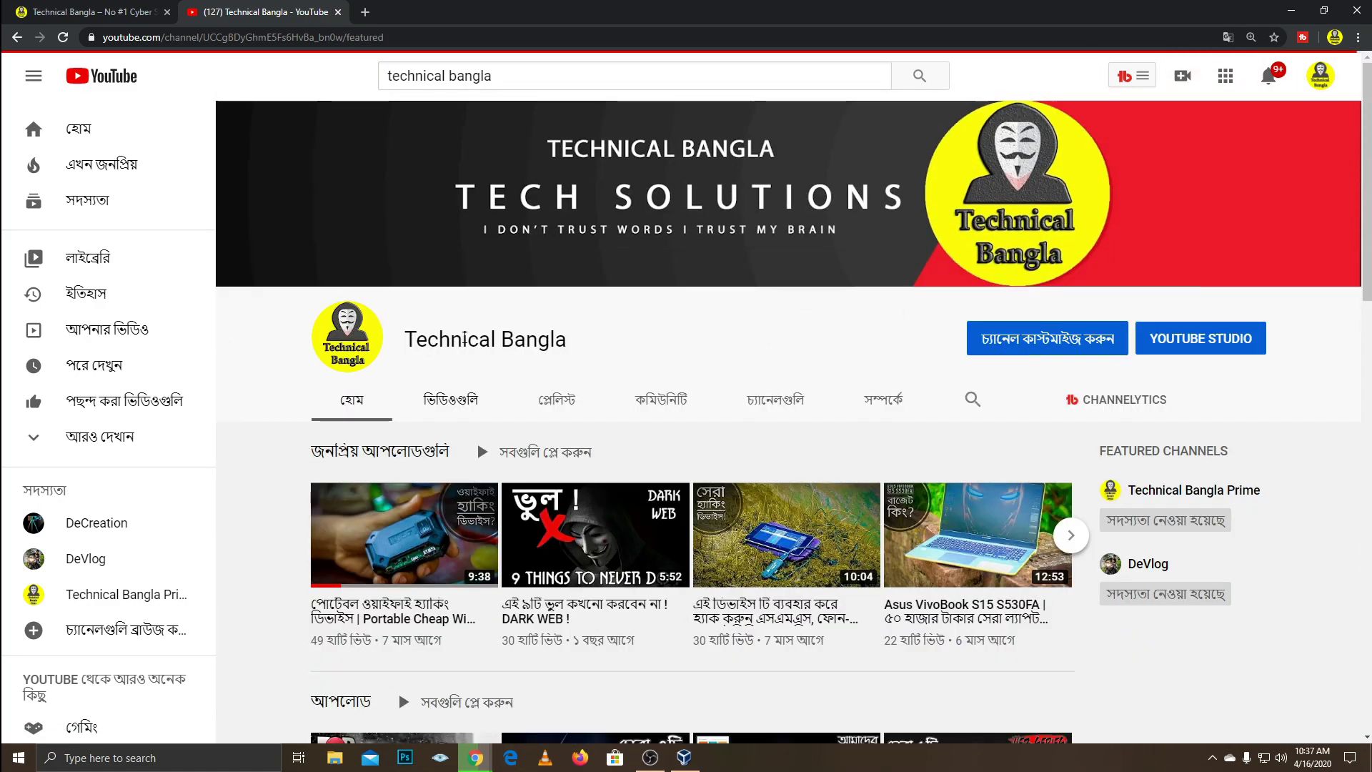
click(439, 406)
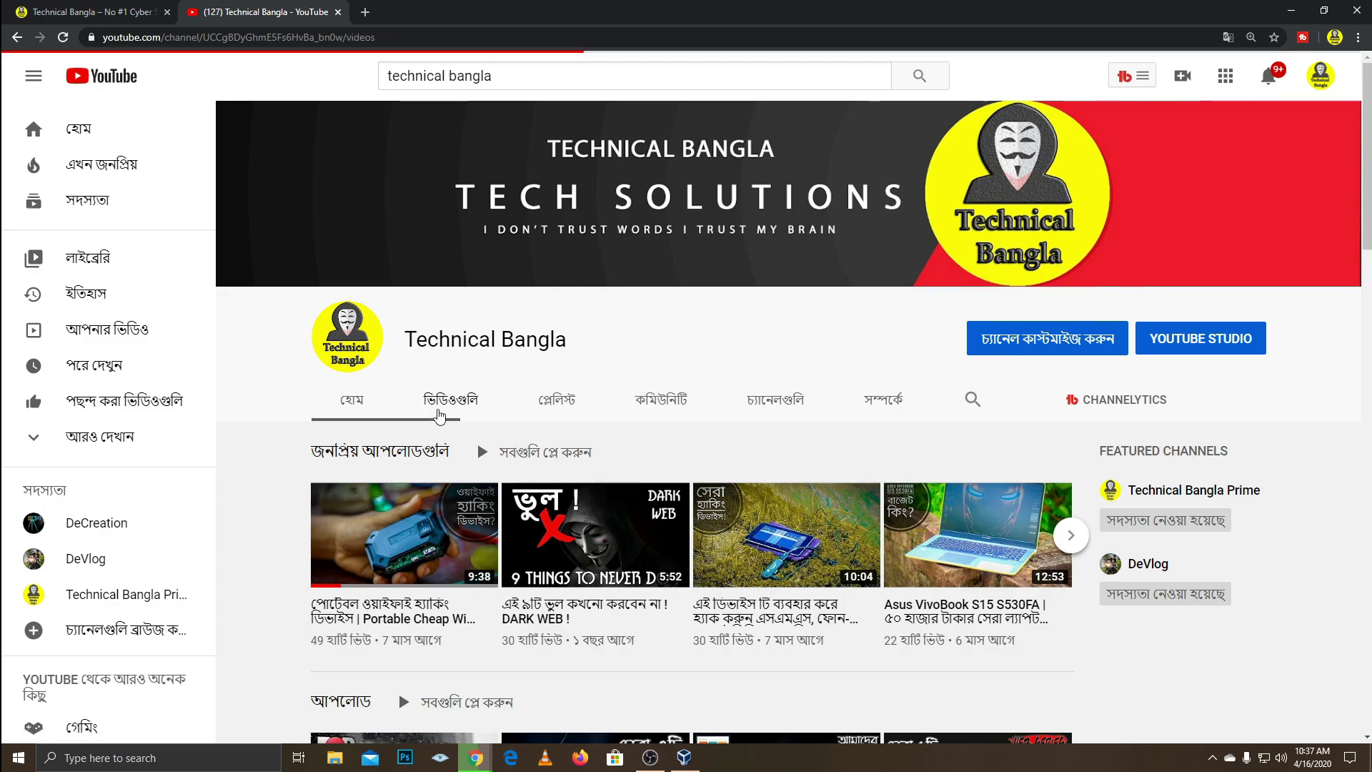
scroll(494, 268, down, 4)
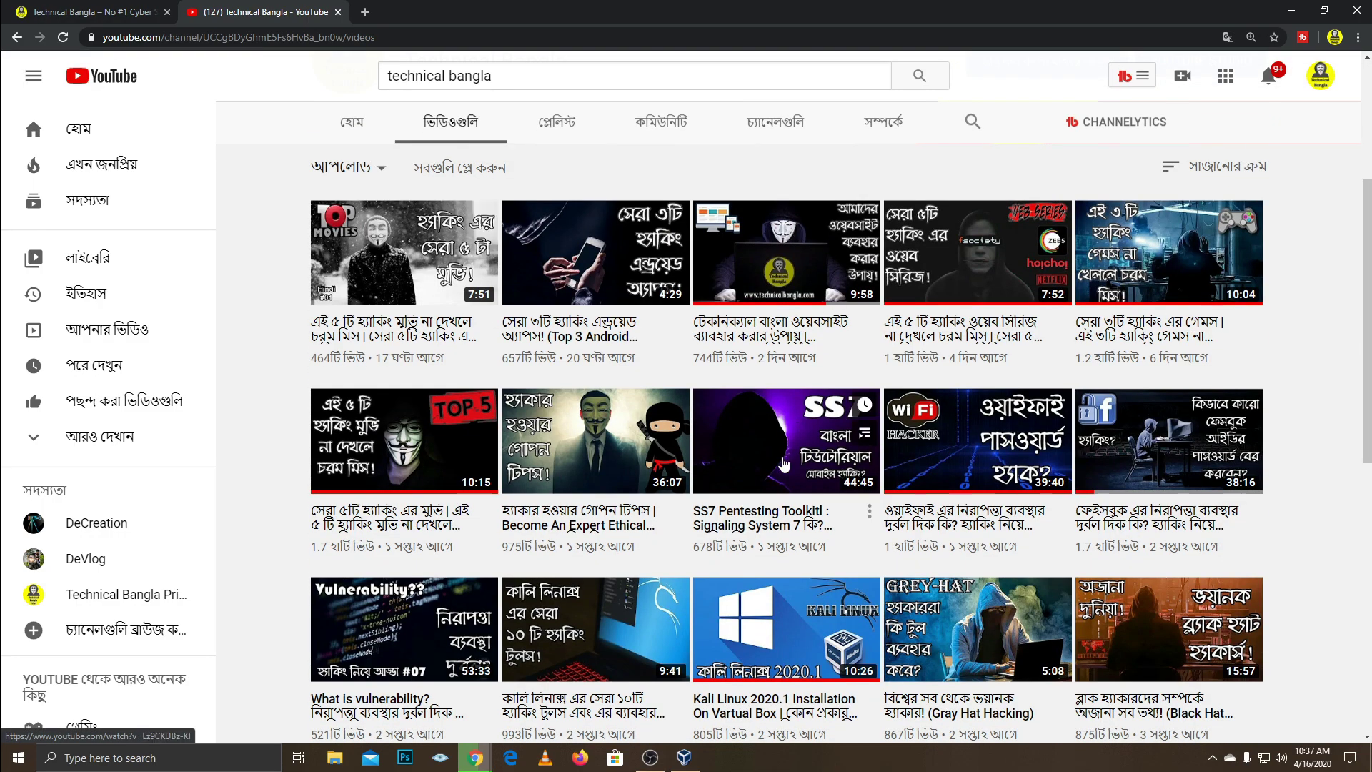
click(495, 268)
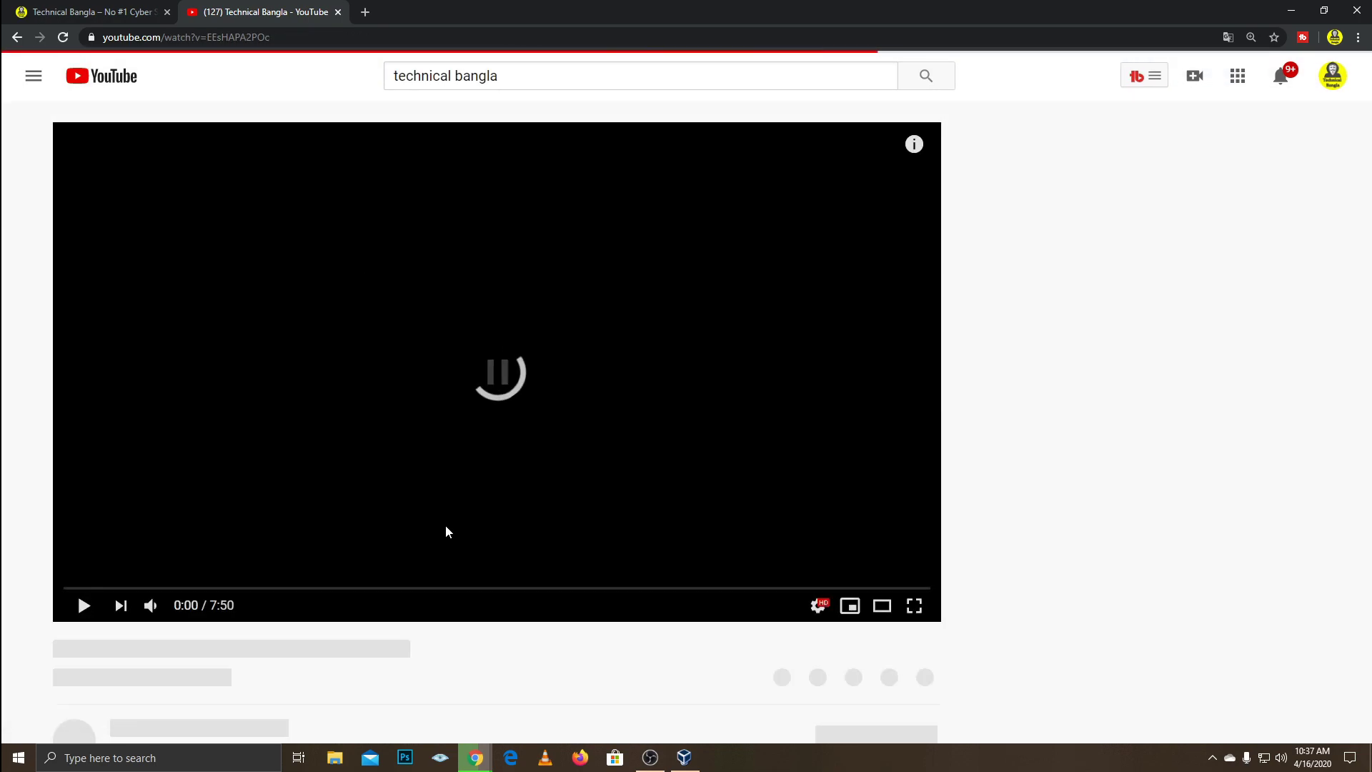
scroll(423, 528, down, 3)
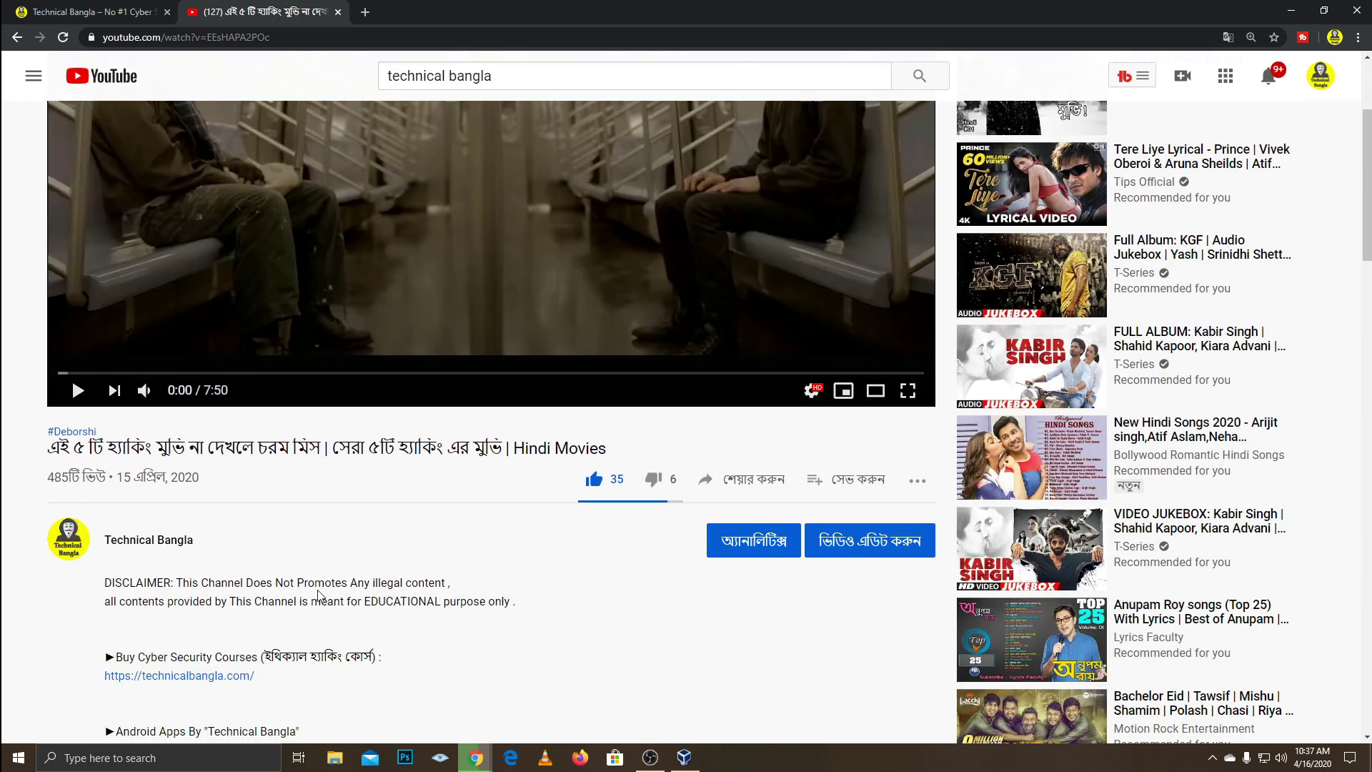
scroll(379, 505, down, 5)
Visit technicalbangla.com and find the 'Our Best Courses On MSB Academy' section.
click(186, 319)
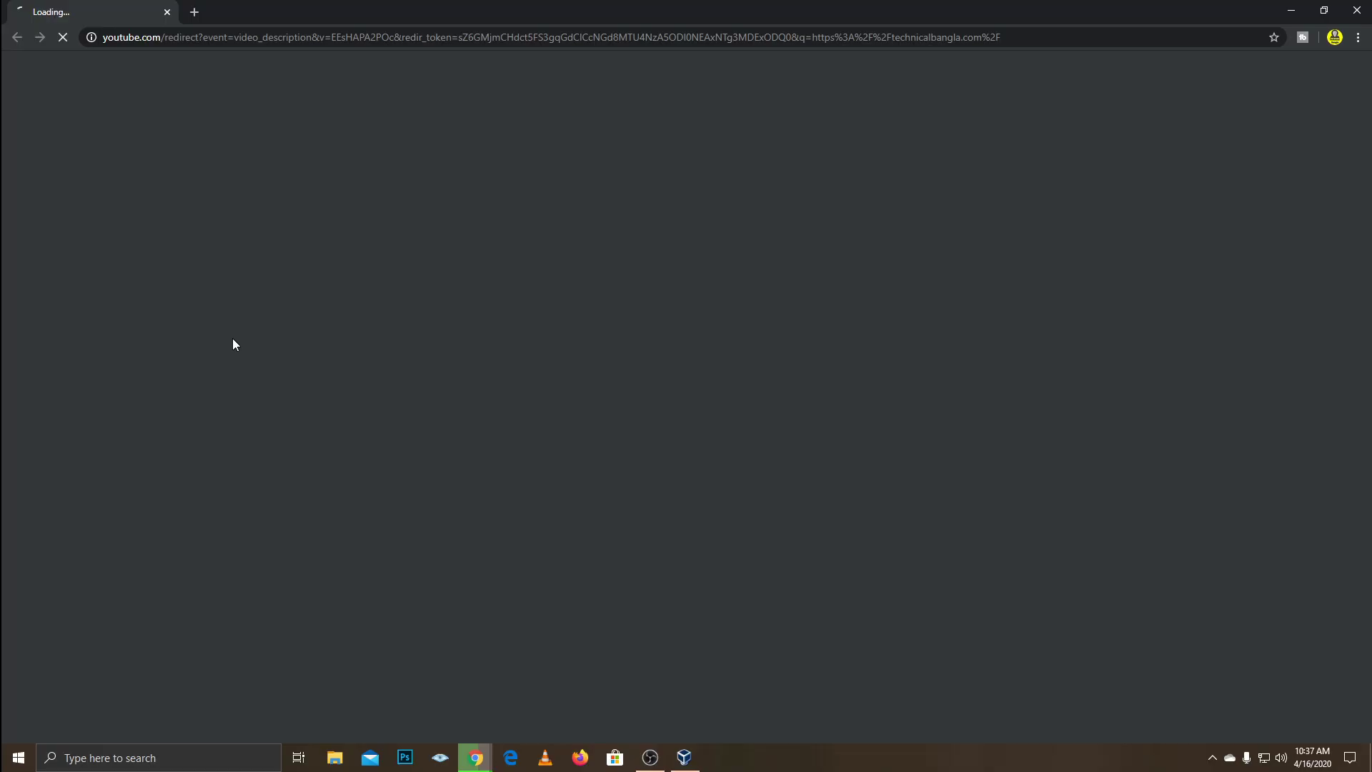
scroll(472, 425, down, 2)
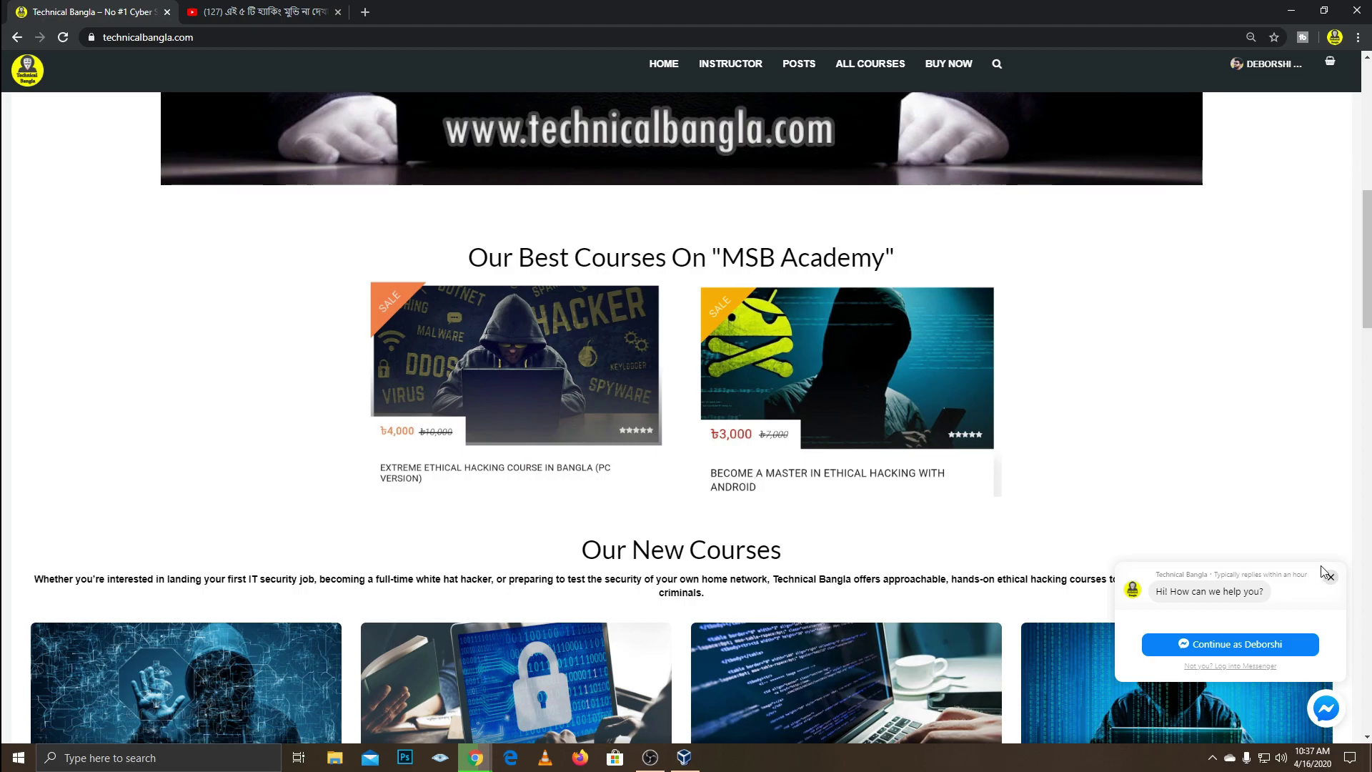
scroll(740, 420, down, 5)
scroll(740, 420, down, 6)
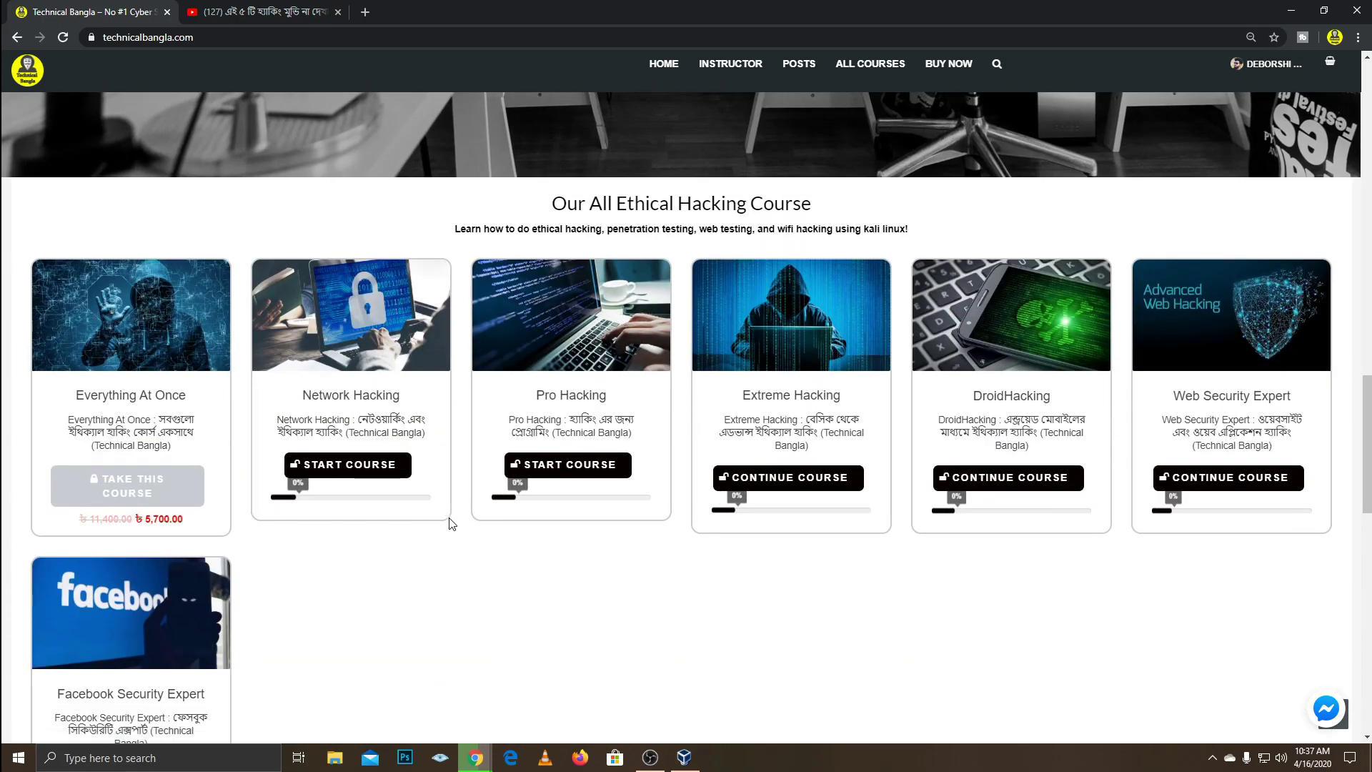
scroll(975, 386, down, 12)
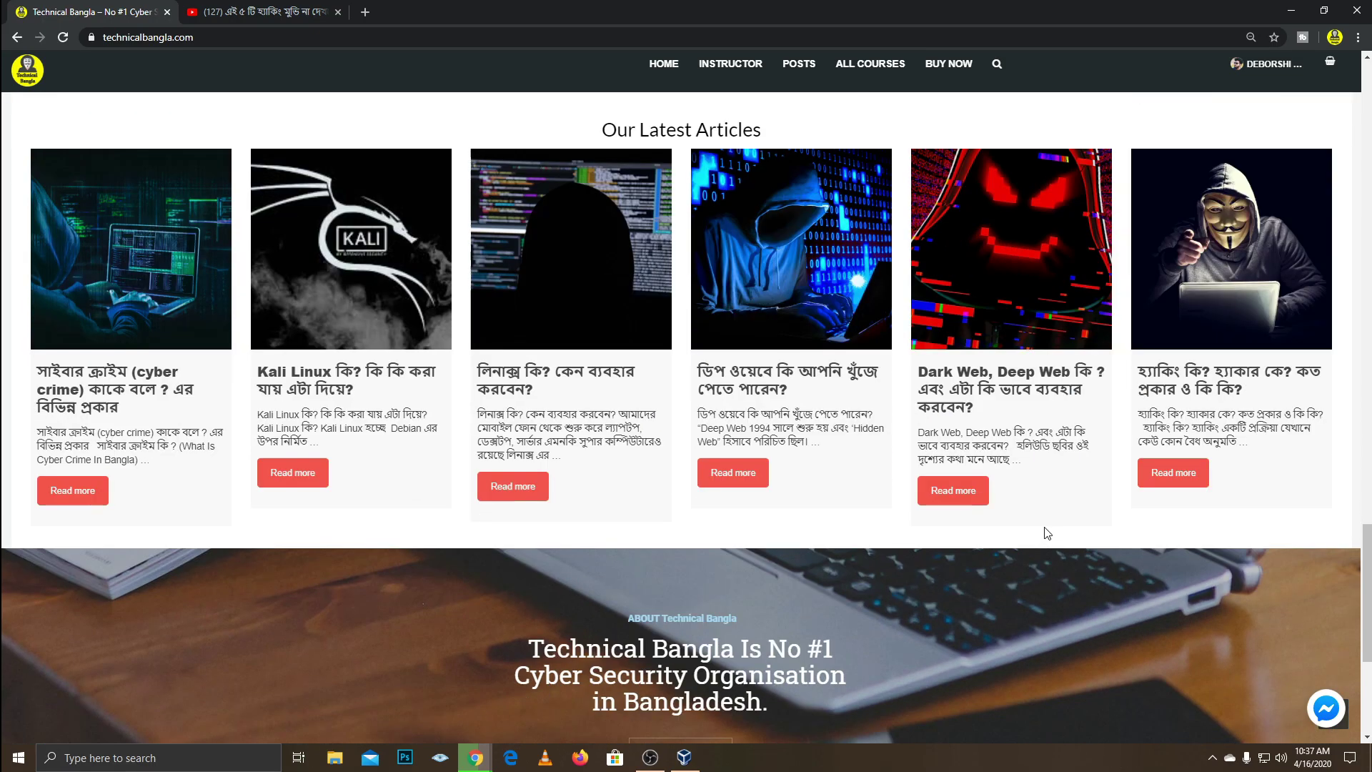
scroll(858, 491, up, 8)
scroll(858, 491, up, 15)
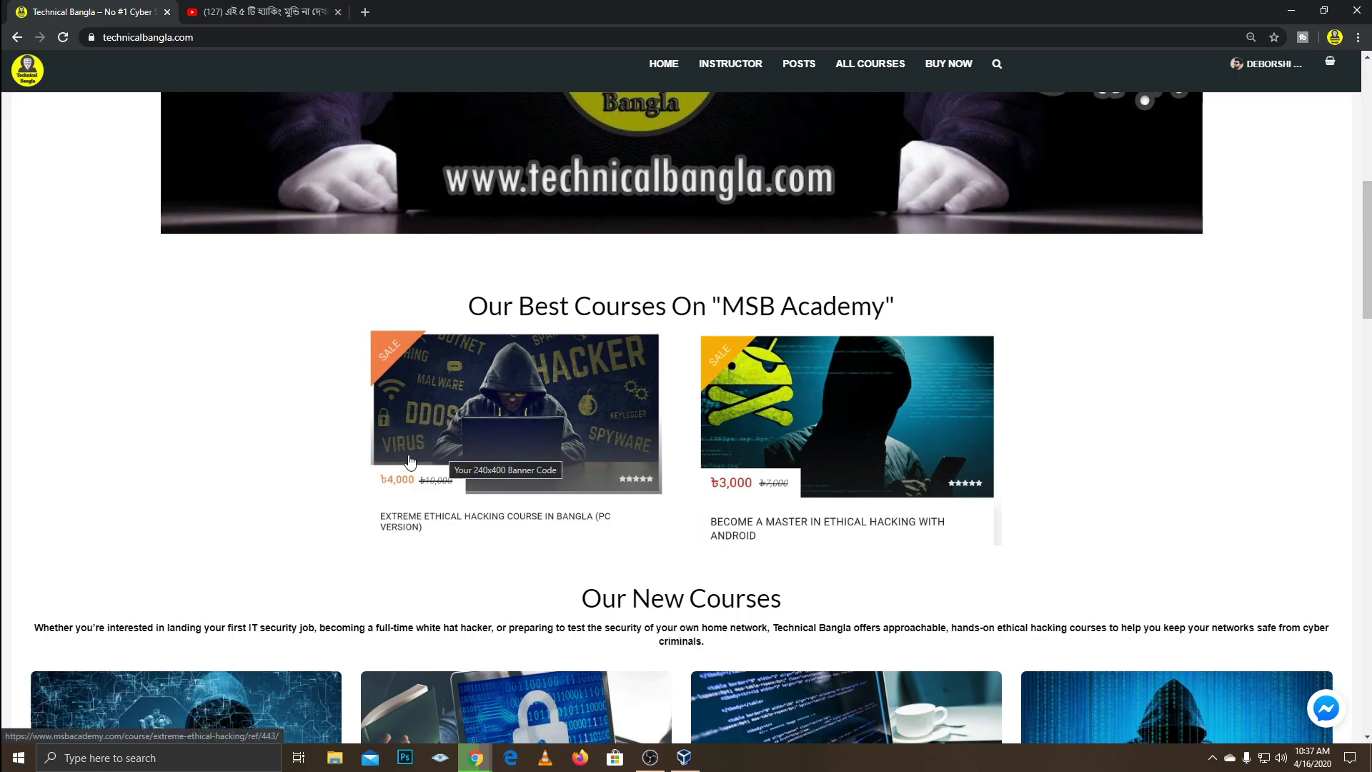
drag(468, 306, 856, 307)
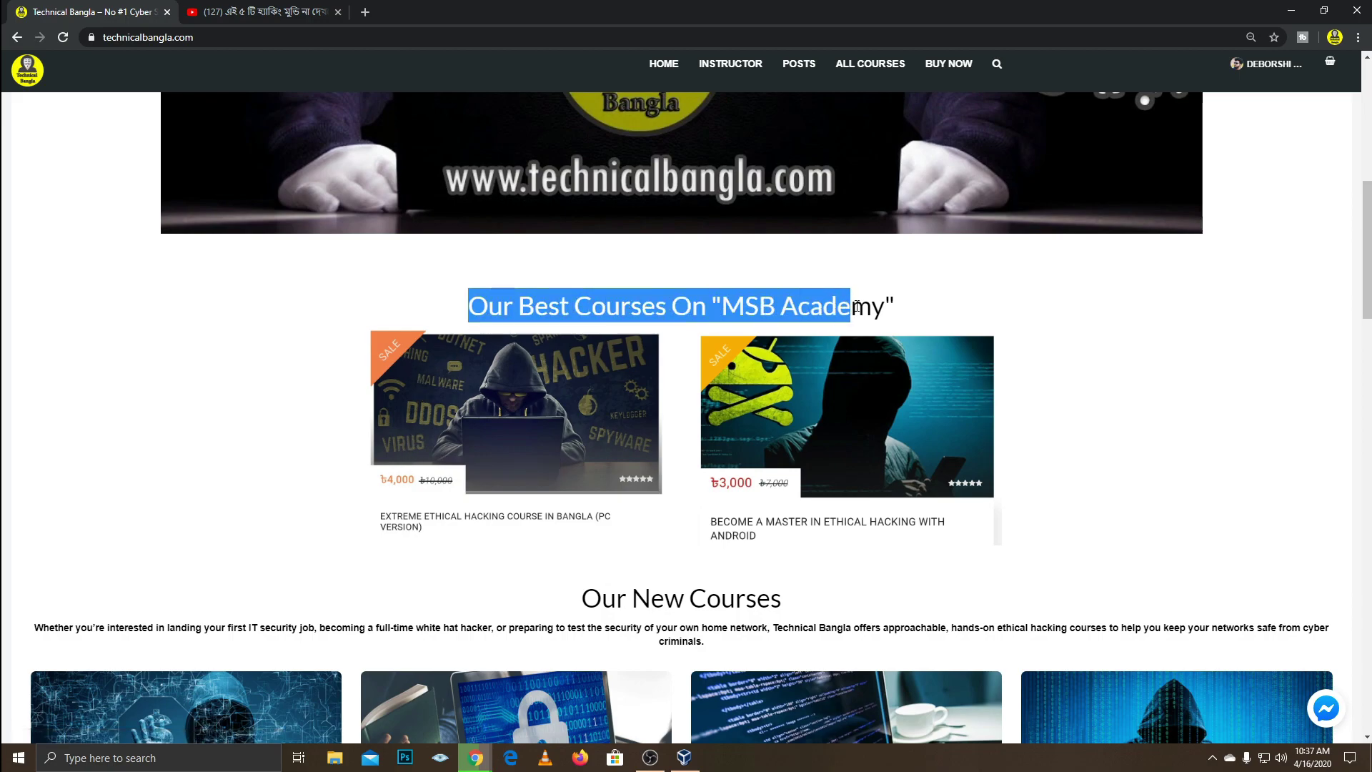
click(719, 312)
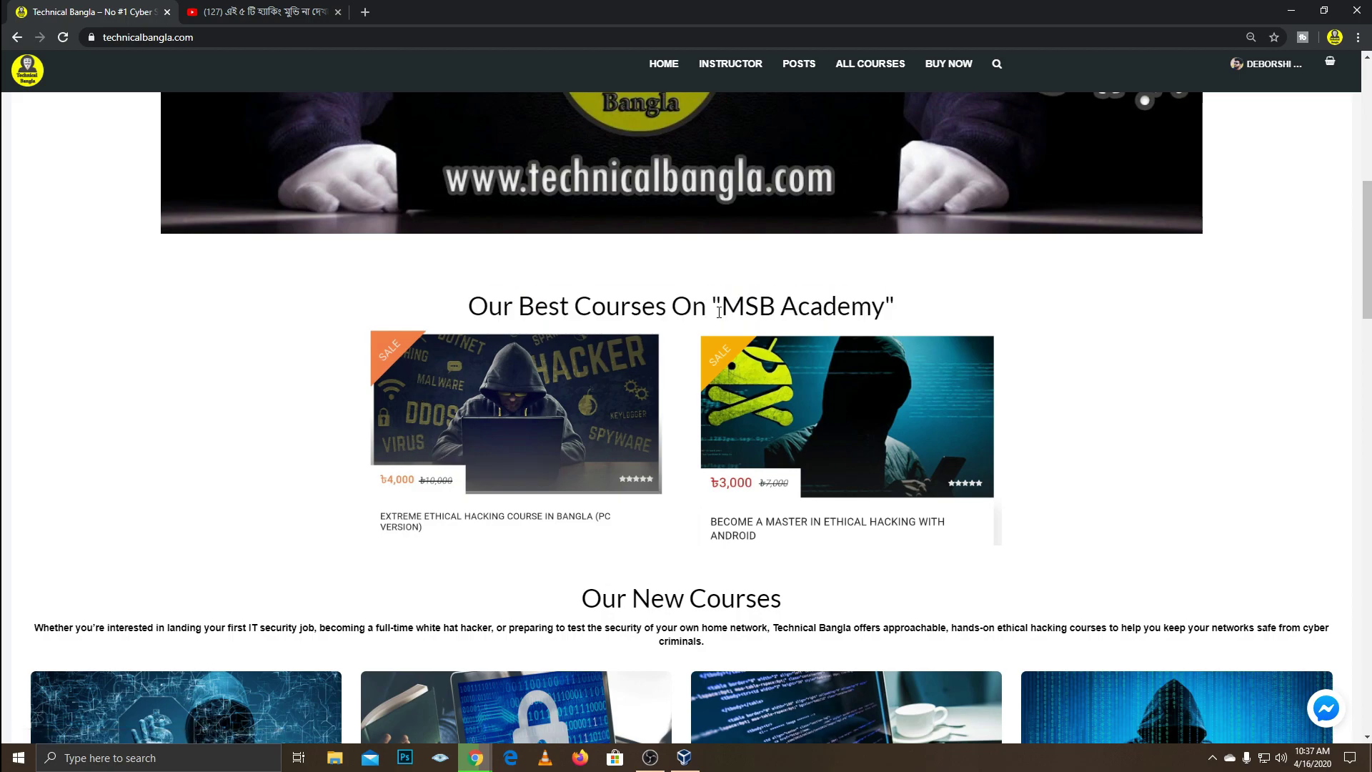
drag(732, 309, 902, 315)
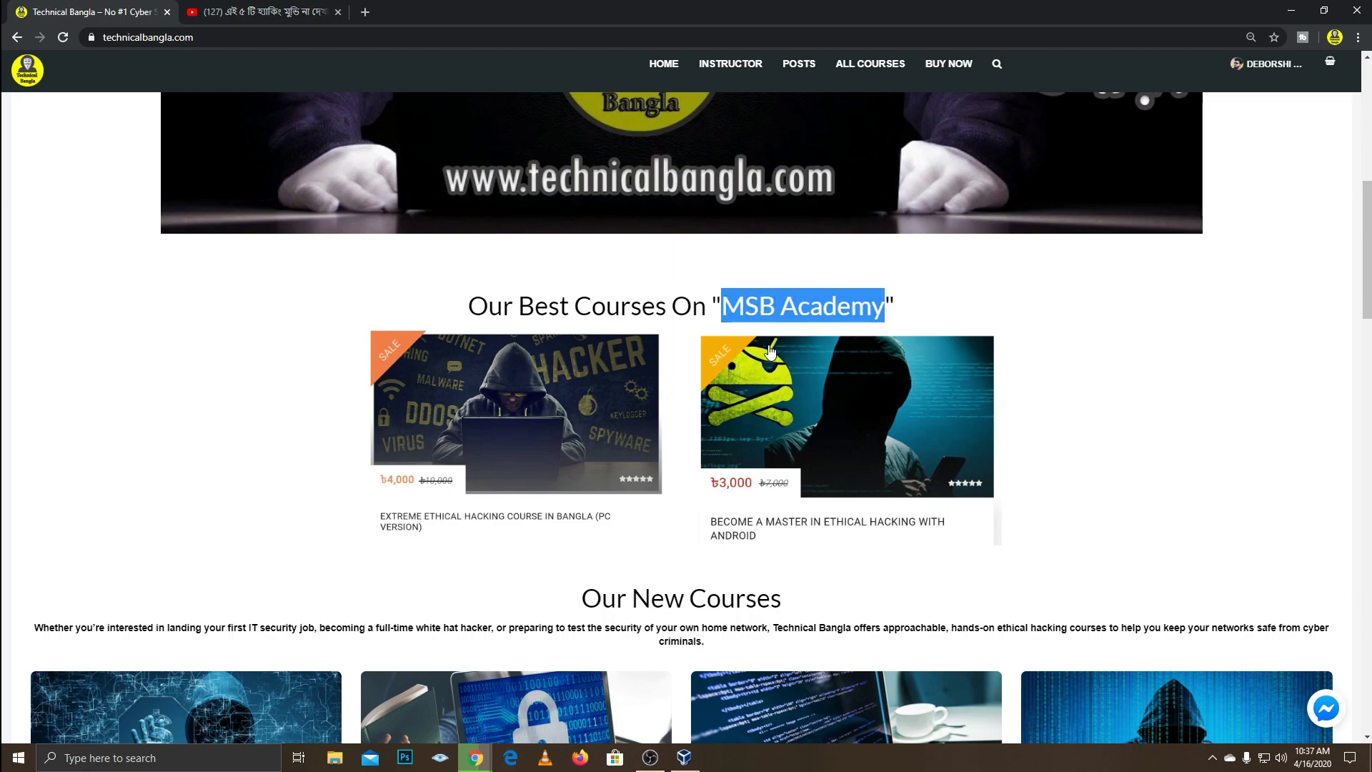
click(1052, 265)
Open the Extreme Ethical Hacking and Android hacking courses in new tabs, viewing the first.
right_click(522, 369)
click(565, 377)
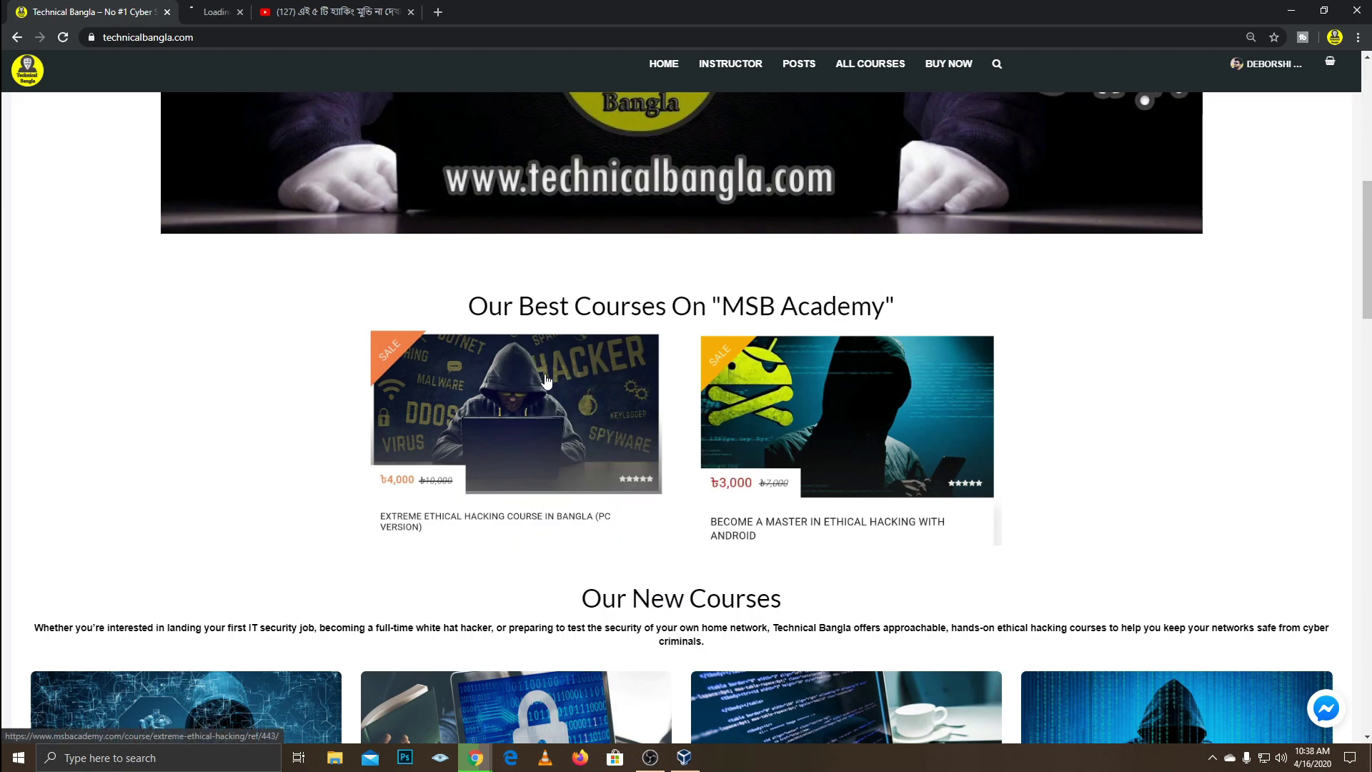
right_click(845, 366)
click(886, 374)
click(249, 14)
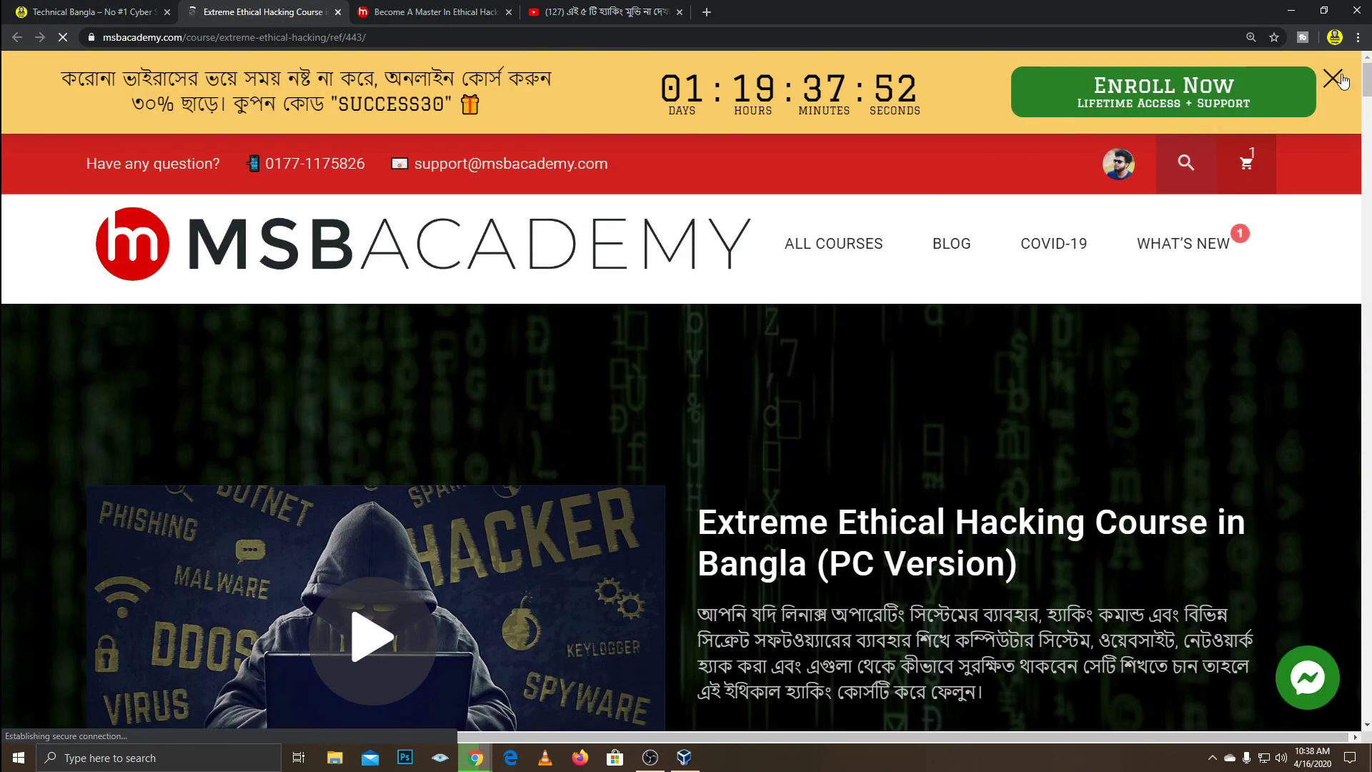
Dismiss the countdown banner and look over the Android hacking course page and preview video.
click(1334, 78)
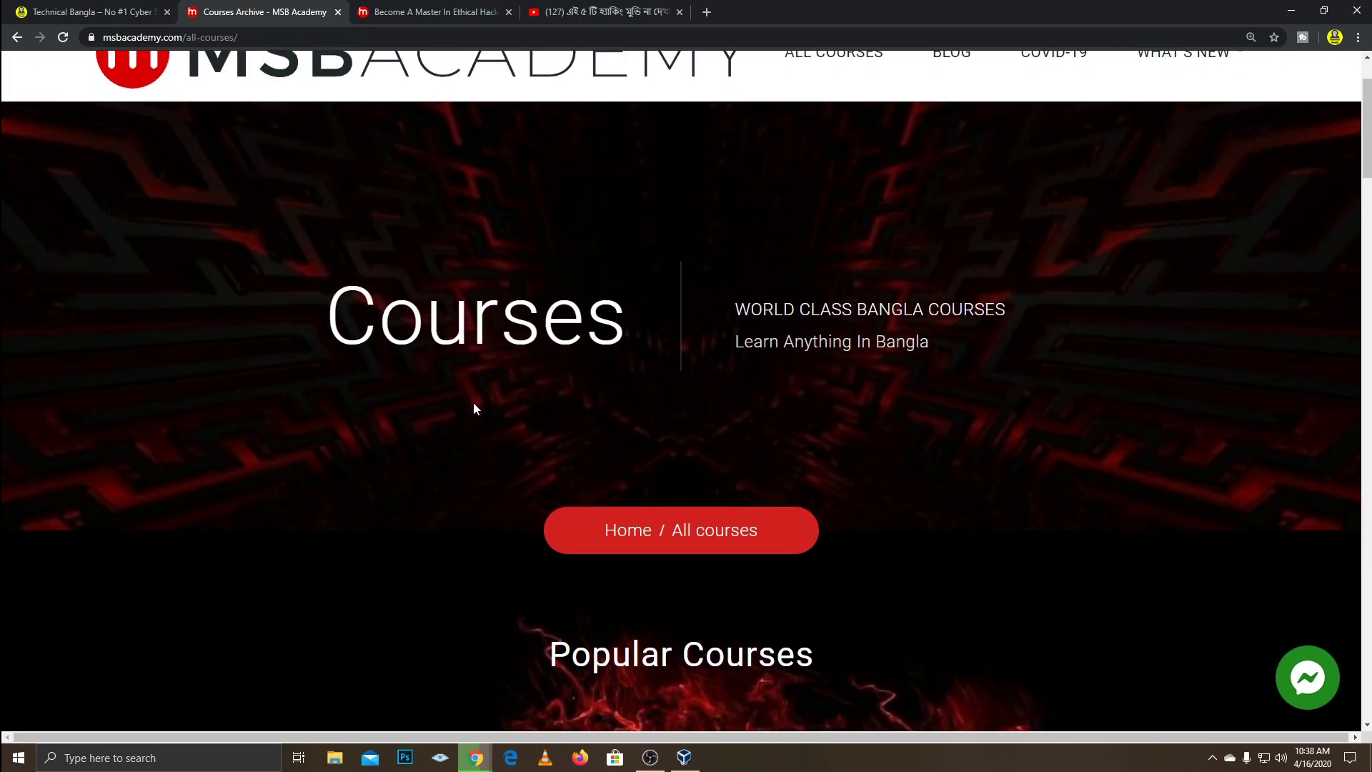
scroll(474, 403, down, 7)
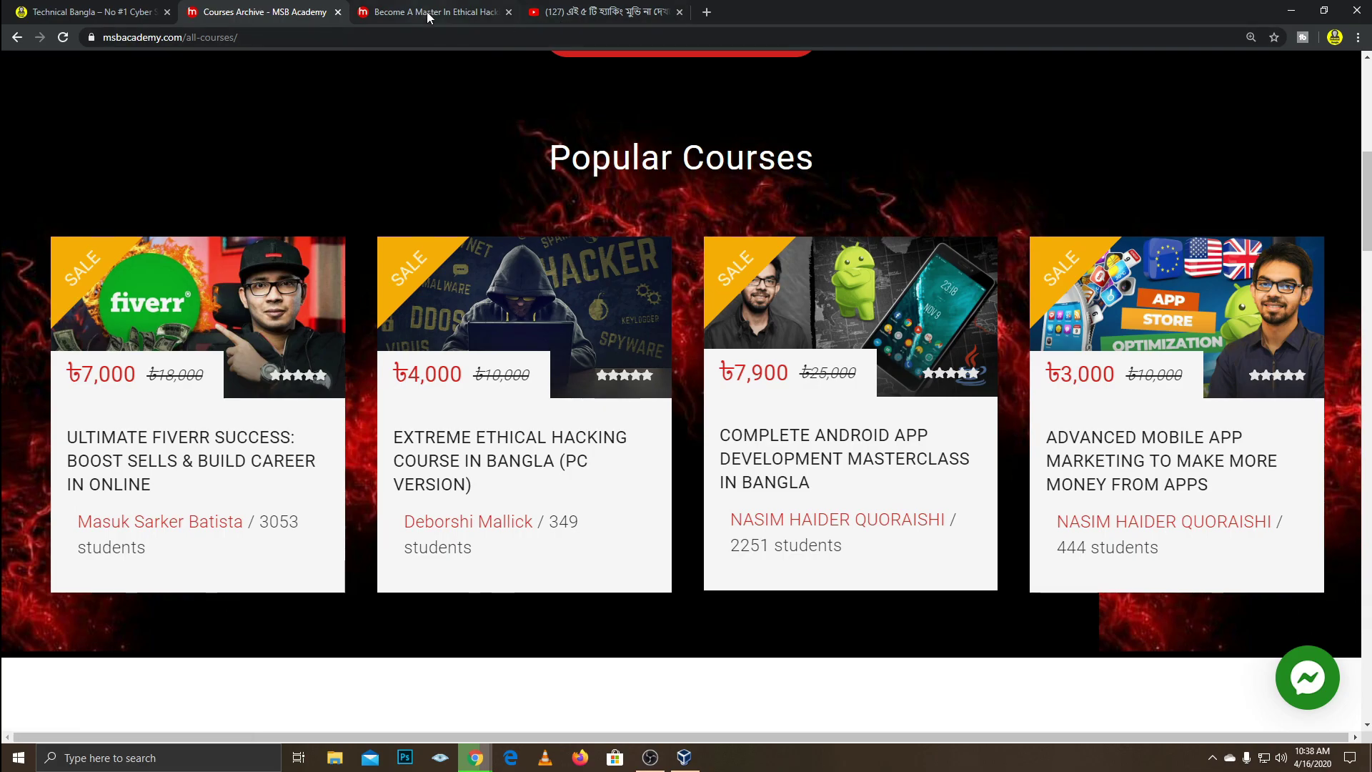
click(426, 12)
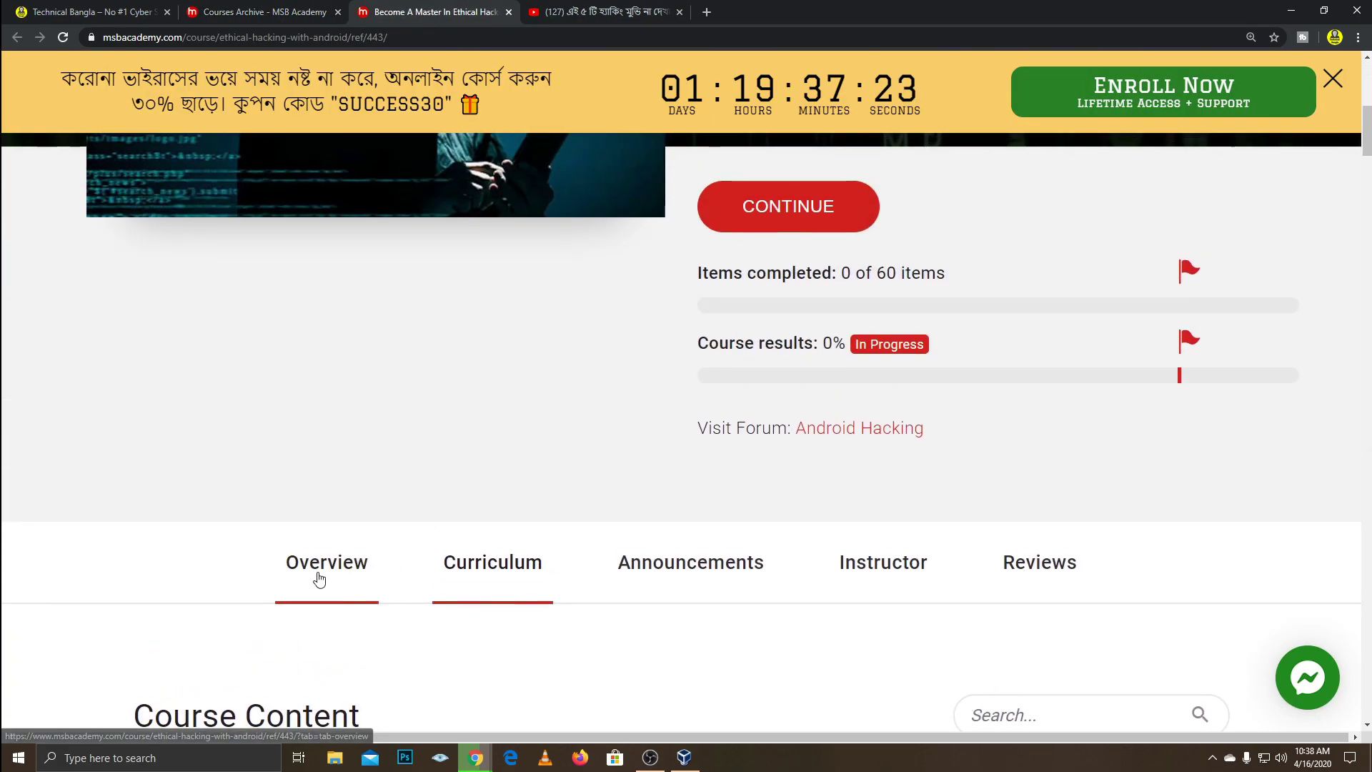
click(319, 579)
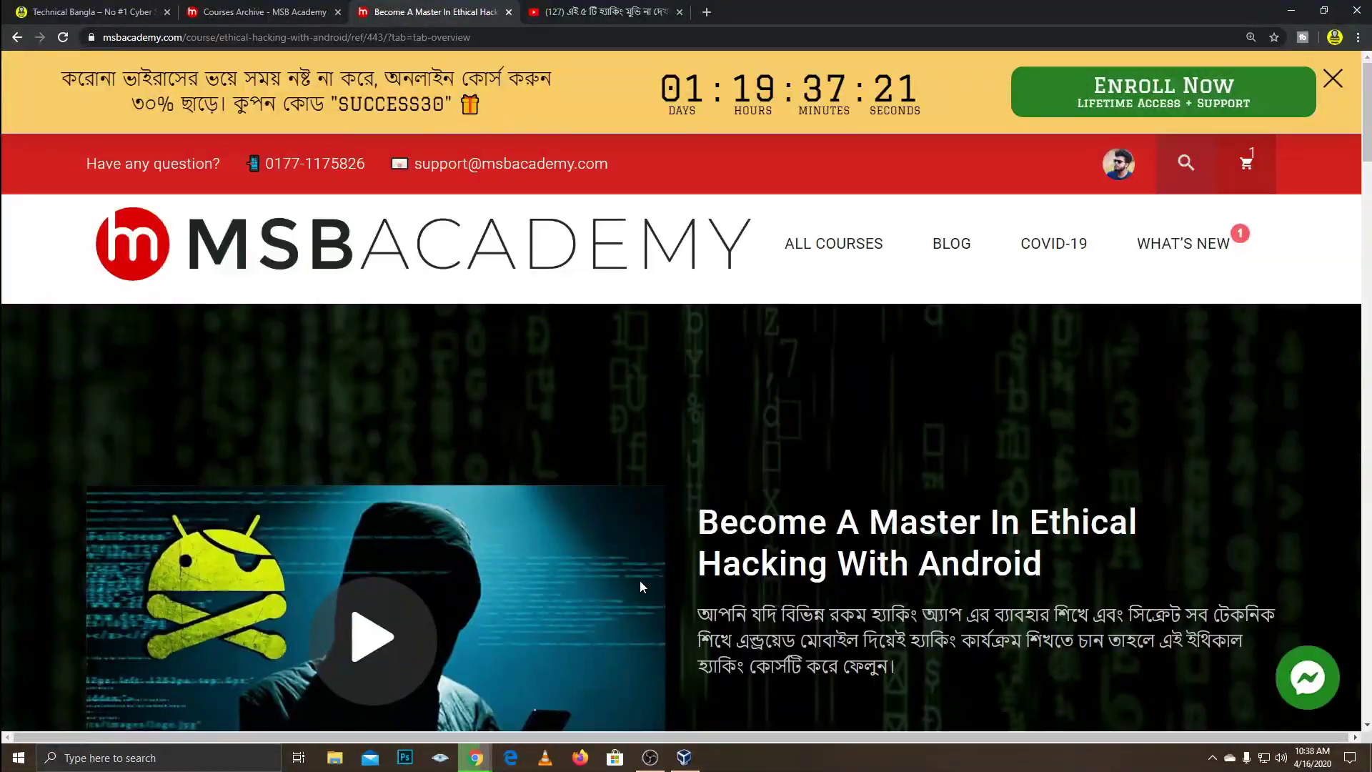
scroll(640, 587, down, 5)
click(372, 293)
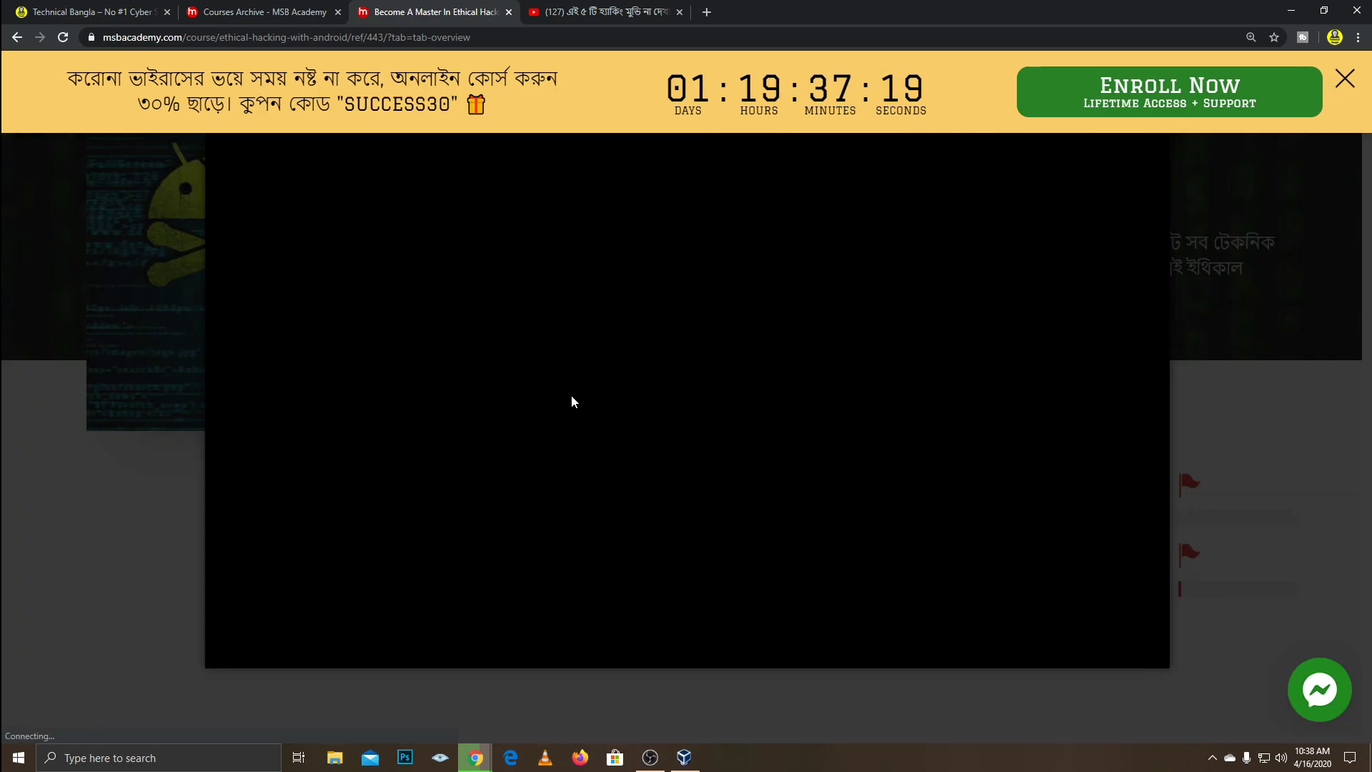
click(1357, 87)
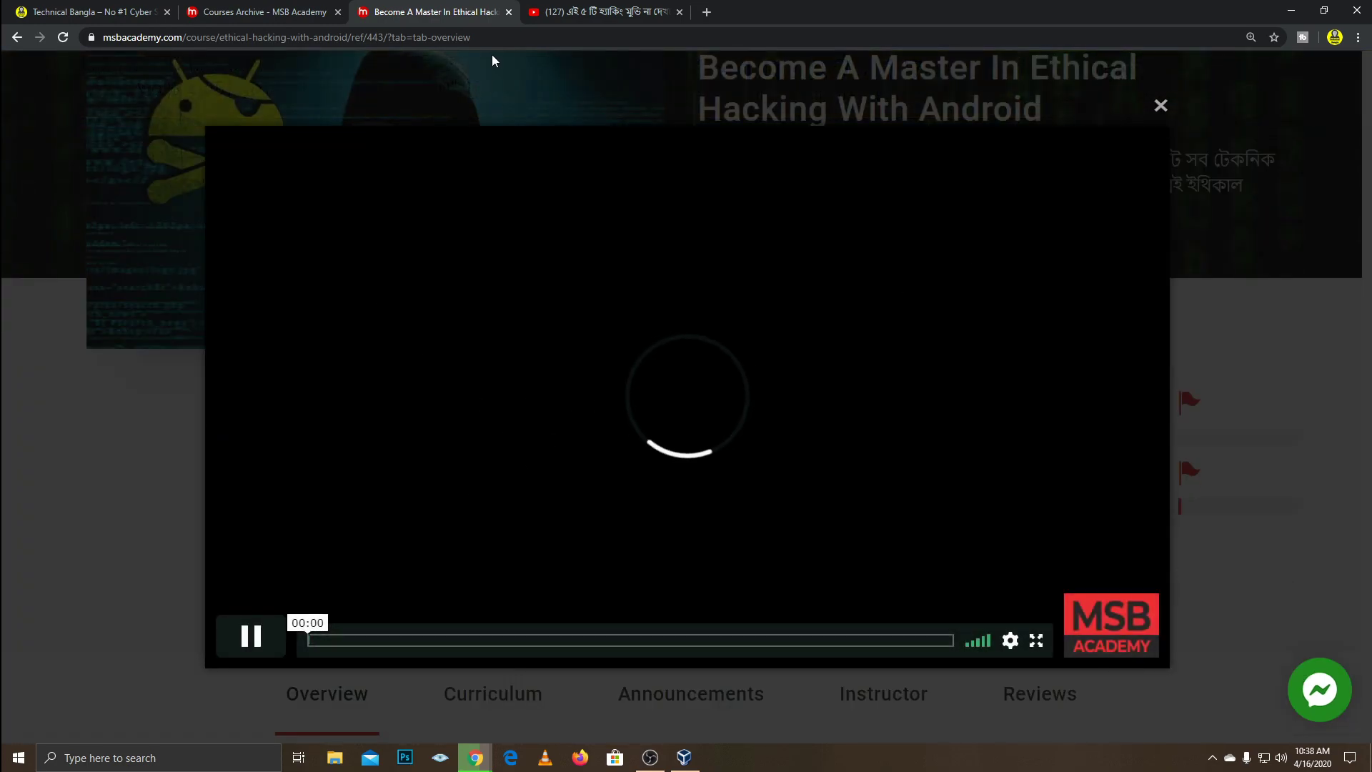
Reopen the Extreme Ethical Hacking course, preview its video, and close the Android course tab.
click(264, 11)
click(576, 355)
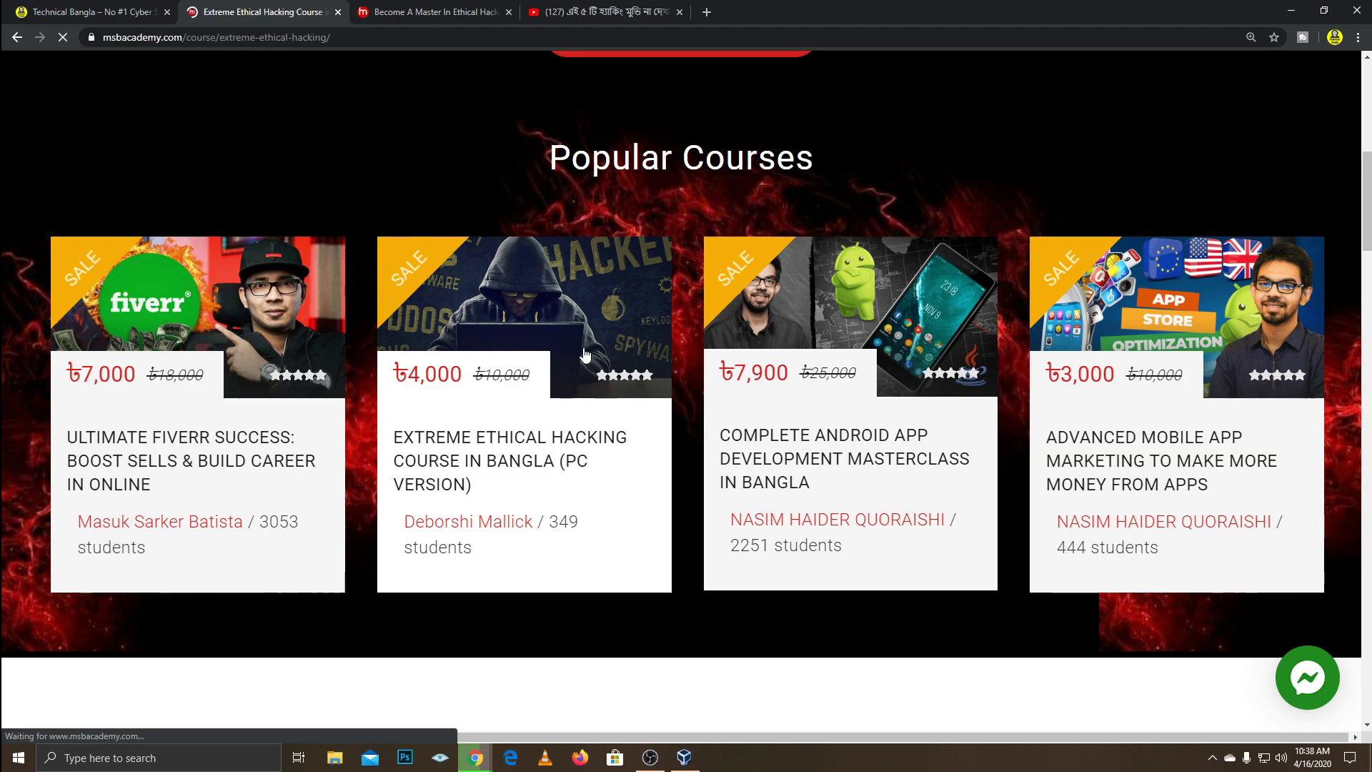
scroll(518, 405, down, 8)
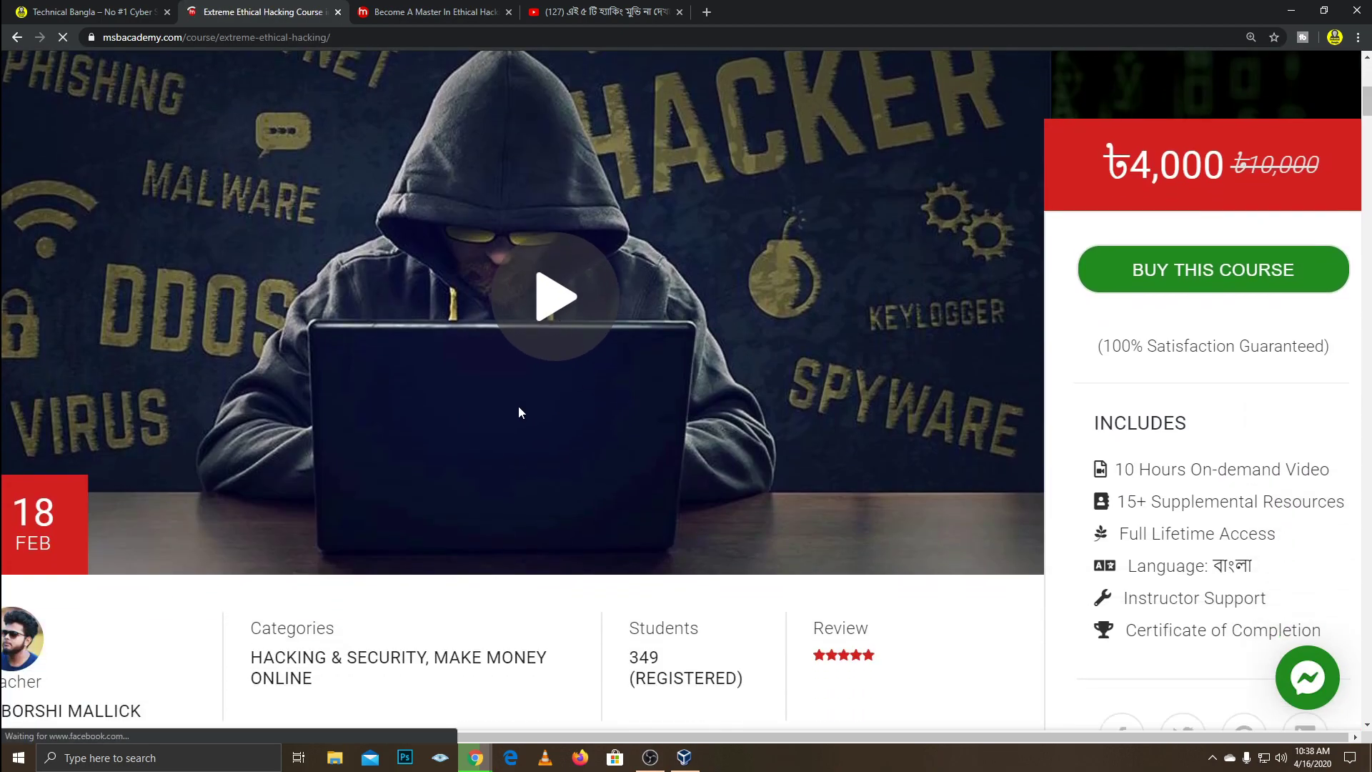
click(547, 306)
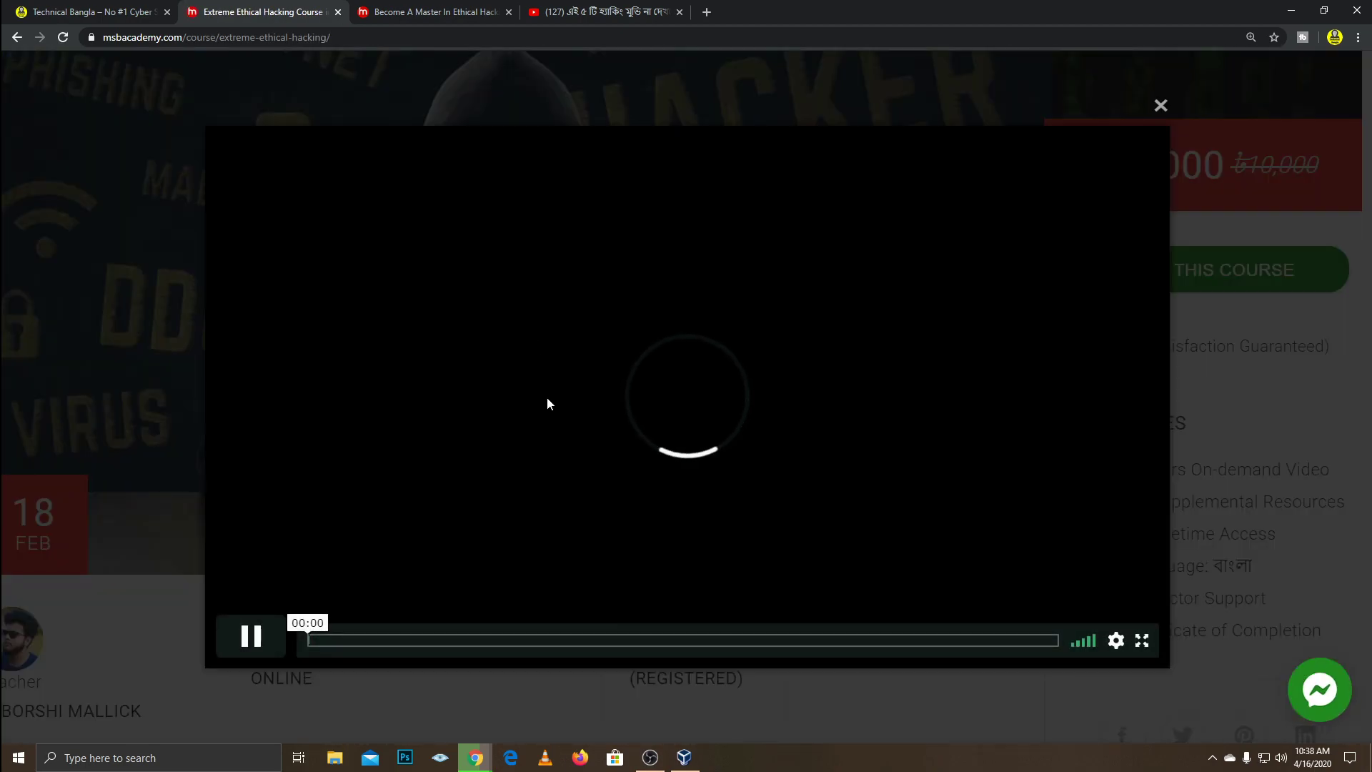
middle_click(457, 19)
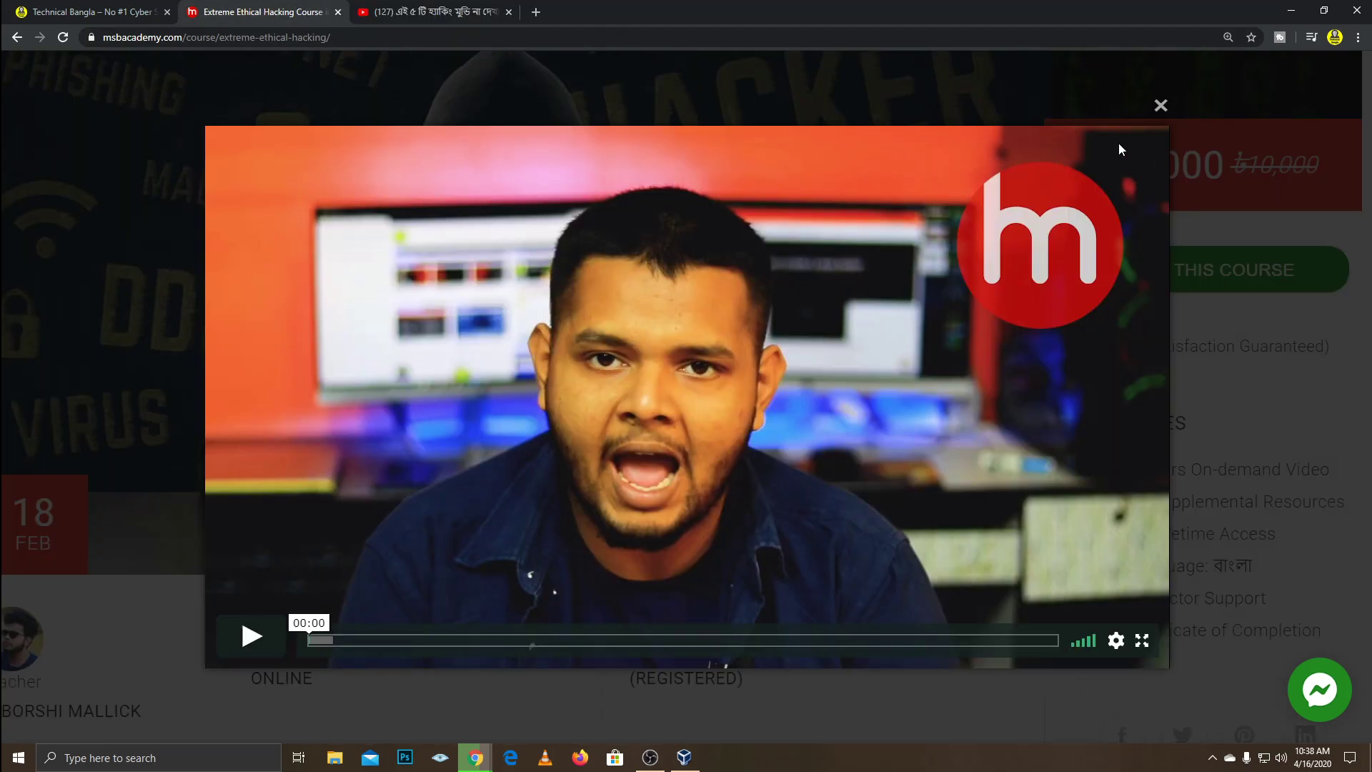
click(1161, 105)
scroll(640, 485, down, 10)
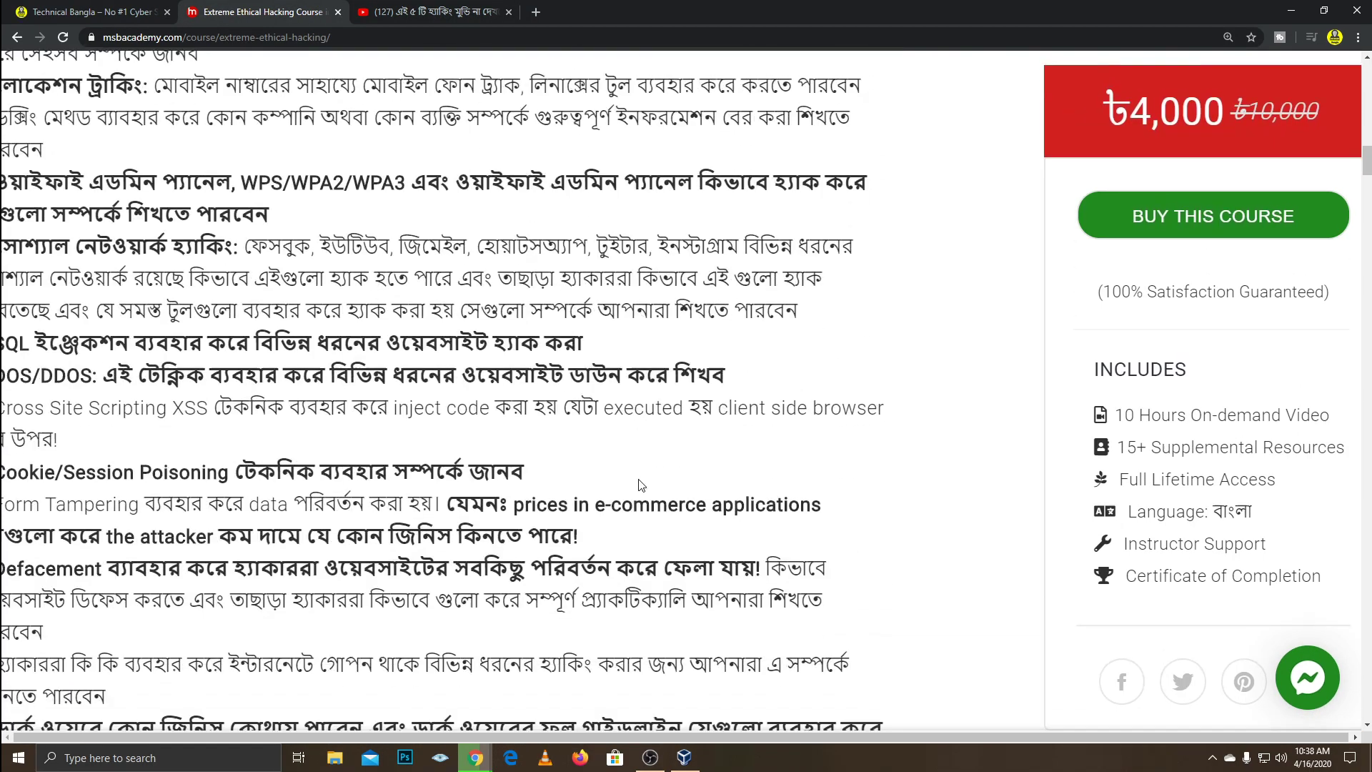
Reset the page zoom to 100% and go back to the MSB Academy home page.
key(ctrl+0)
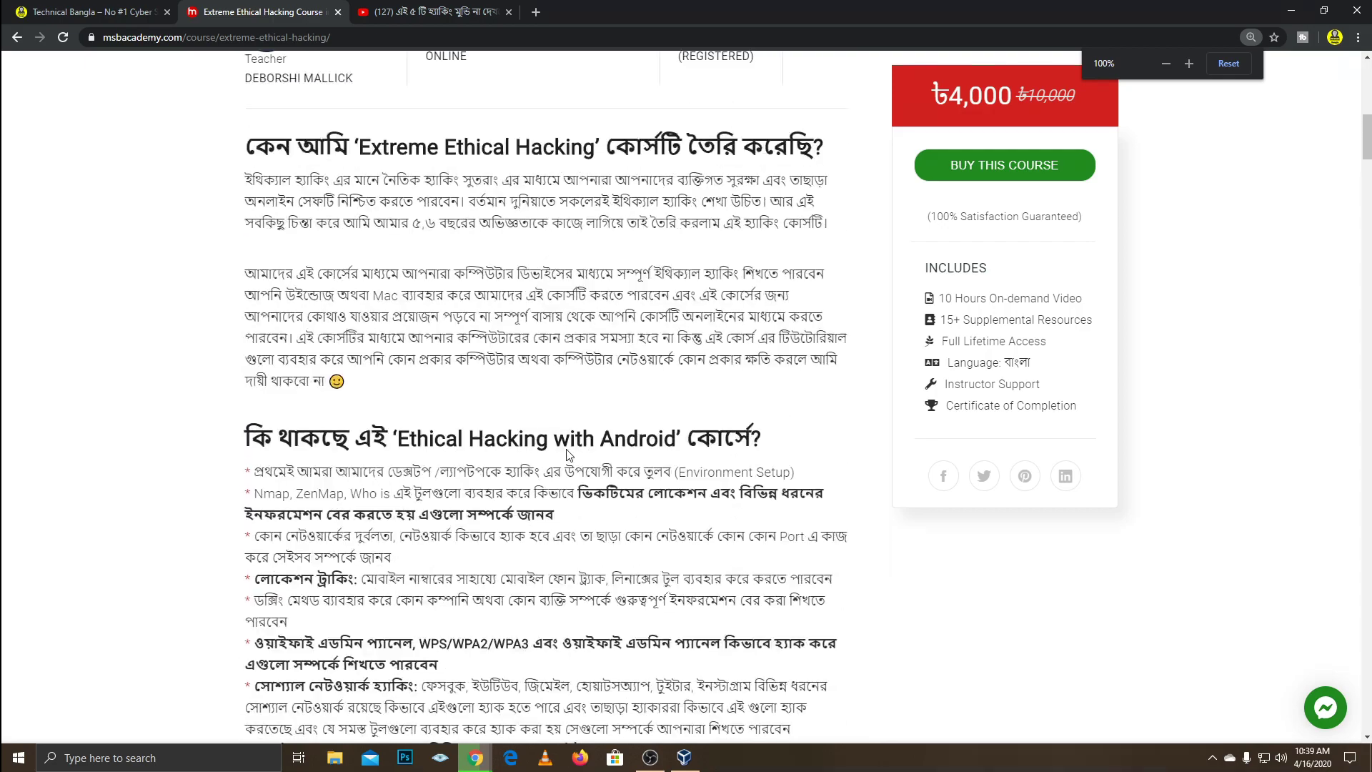
scroll(563, 452, up, 10)
scroll(552, 448, down, 2)
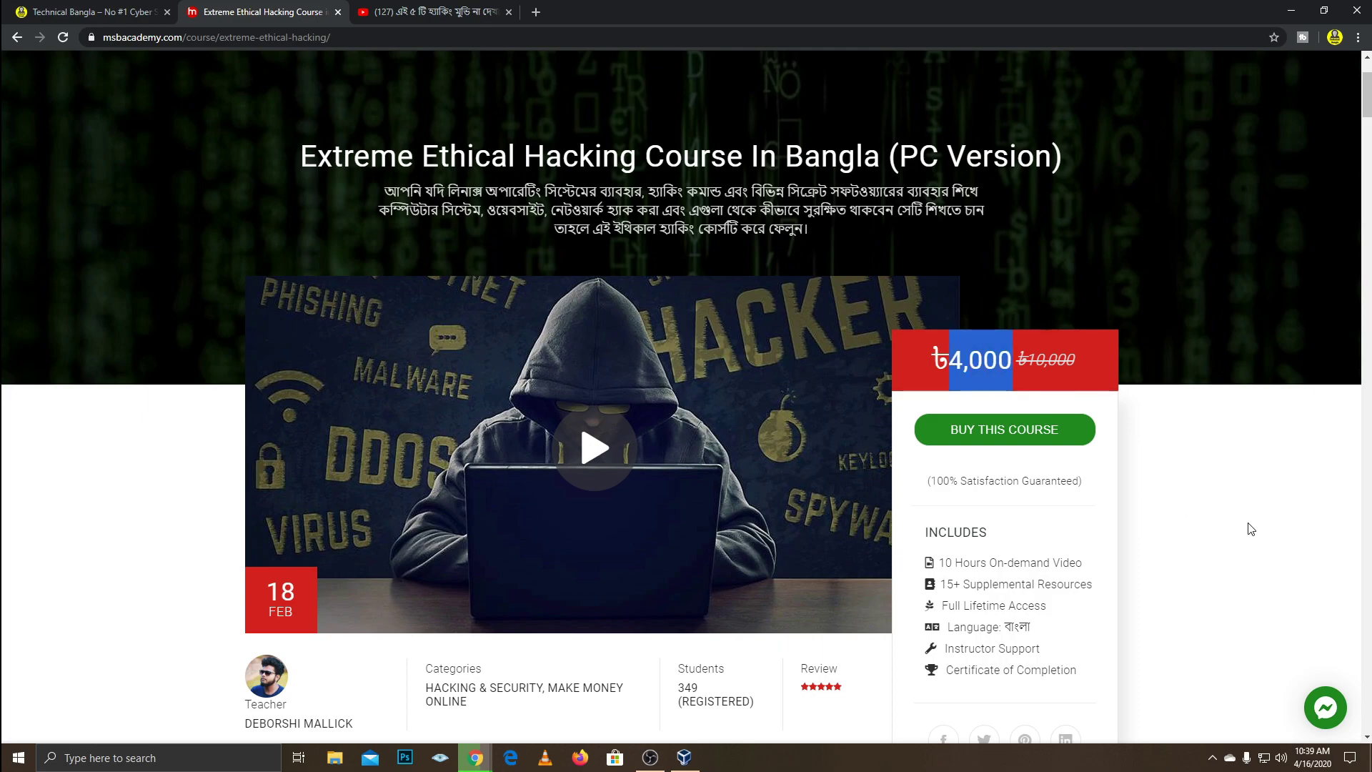
key(alt+Left)
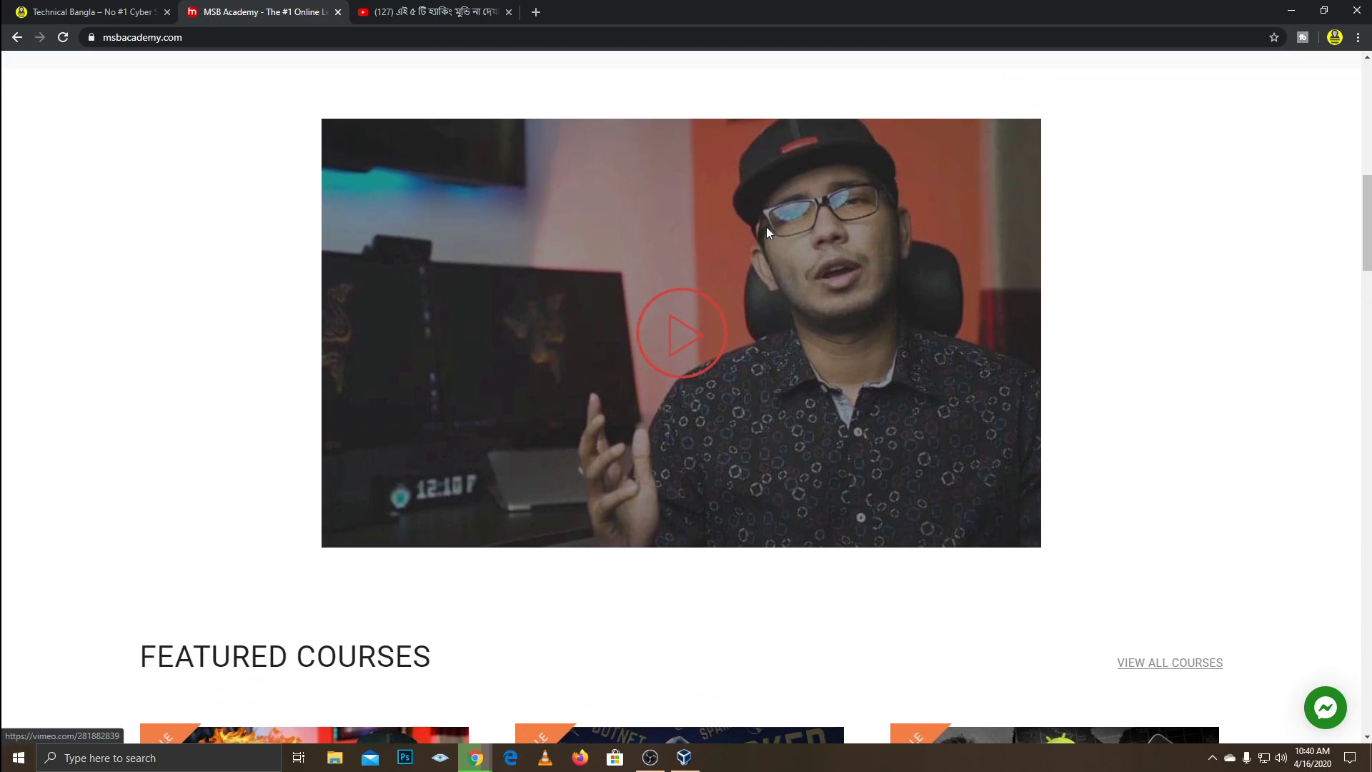
Scroll the course grid and open Professional 3D Commercial Video Creation In After Effects (৳2,000).
scroll(657, 370, down, 15)
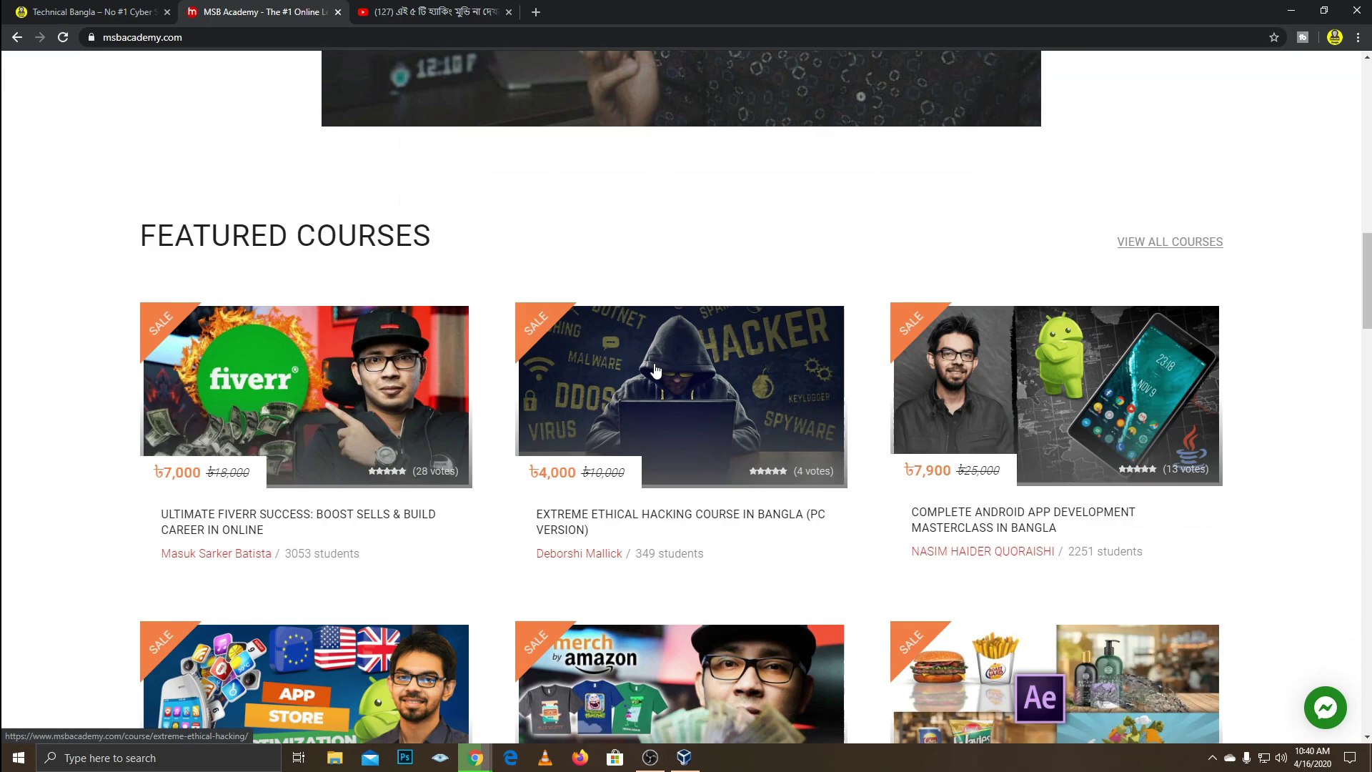
scroll(612, 529, down, 9)
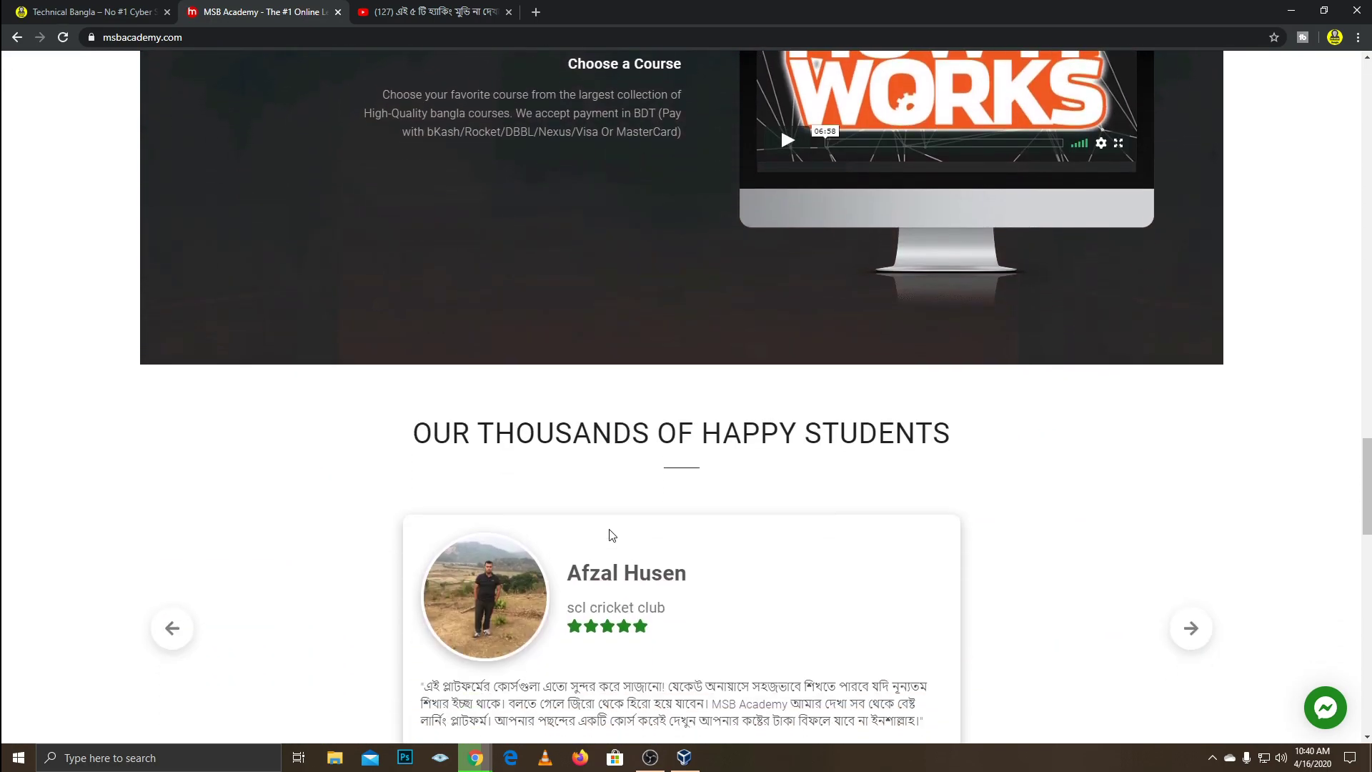
scroll(612, 529, up, 11)
scroll(612, 530, down, 8)
scroll(611, 525, down, 12)
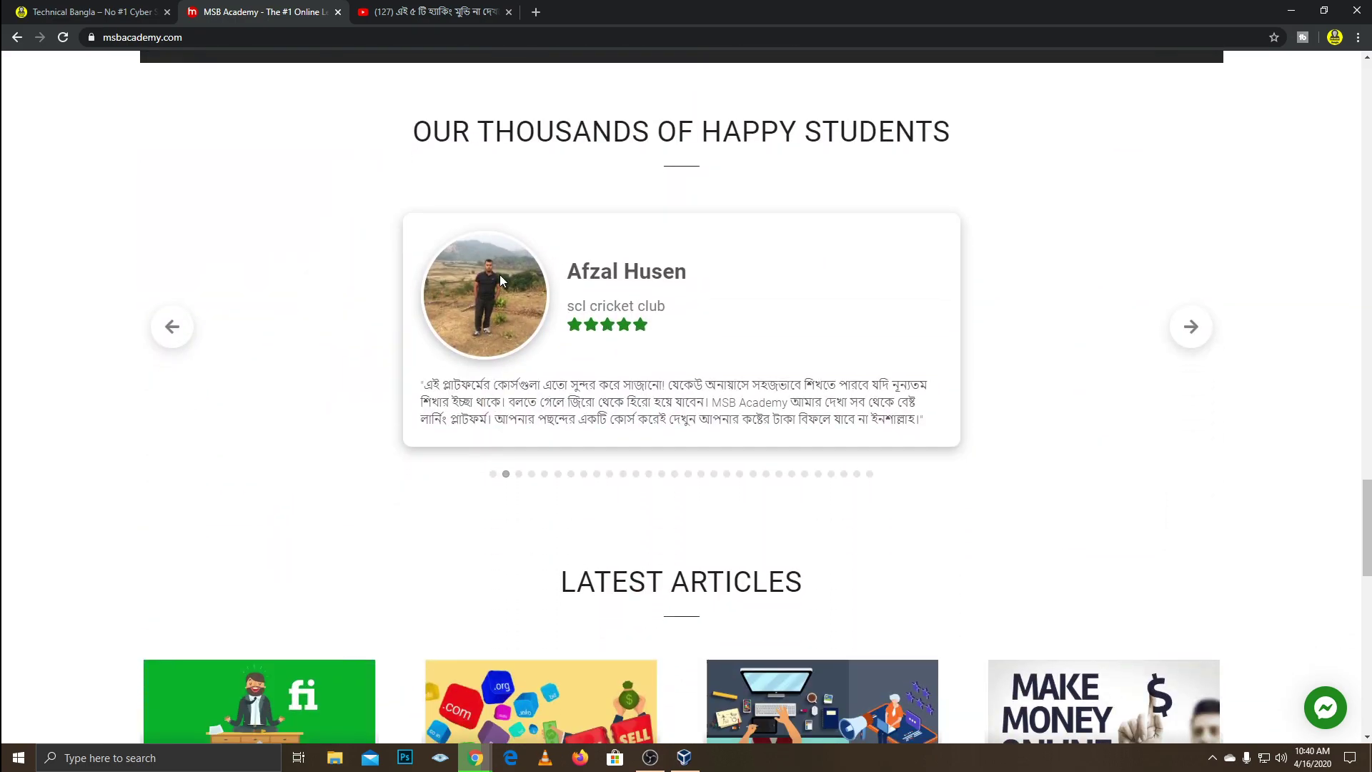
scroll(852, 561, up, 18)
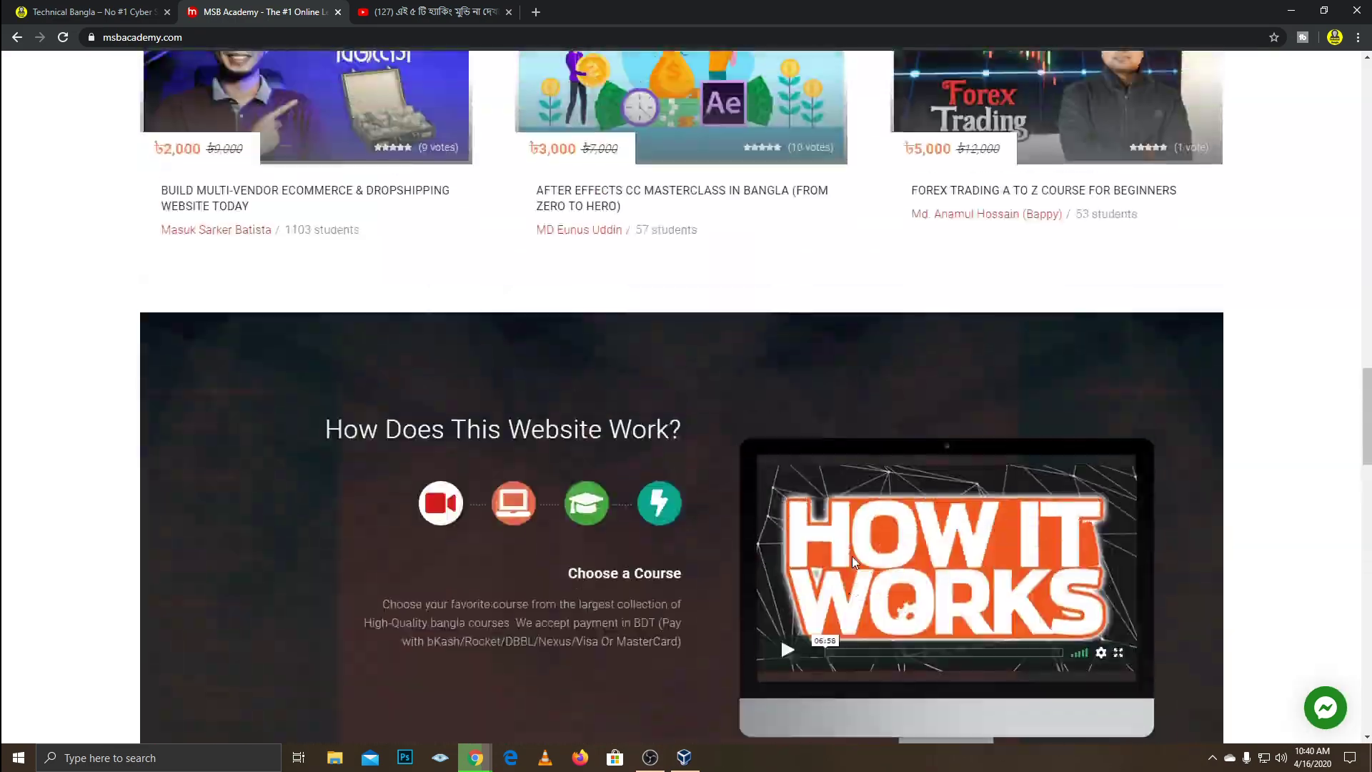
scroll(840, 565, down, 2)
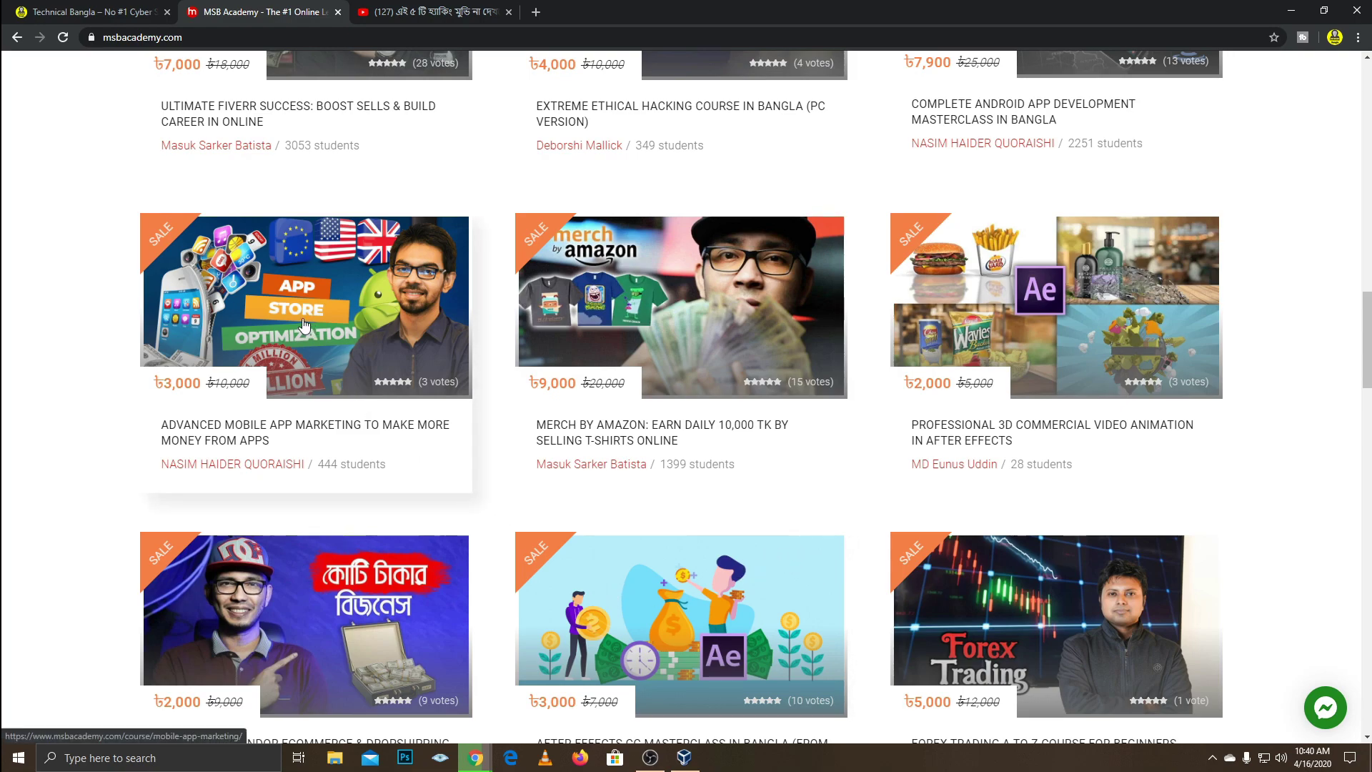
click(274, 371)
scroll(671, 357, down, 1)
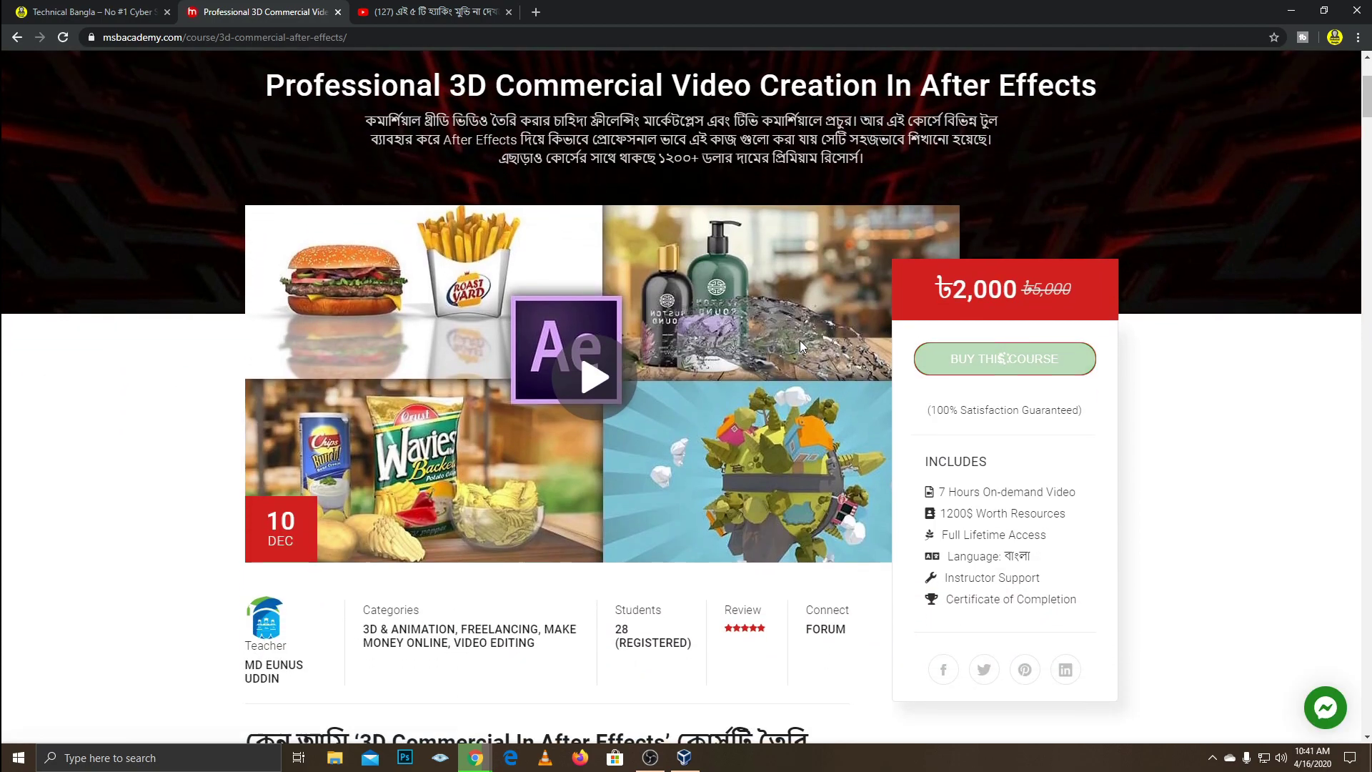
Buy the After Effects 3D course and apply coupon 'technicalbangla', cutting the total to ৳1,200.
click(1005, 358)
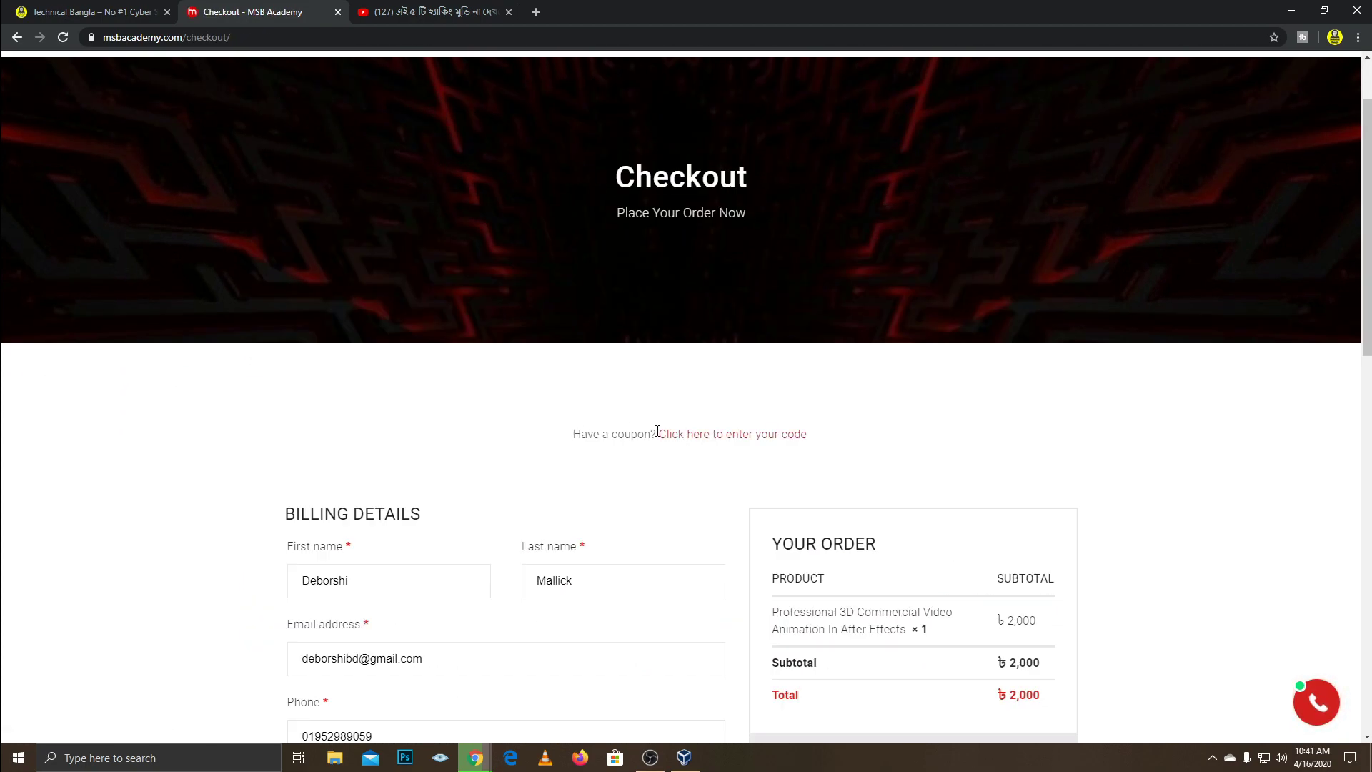
click(726, 438)
scroll(463, 359, down, 3)
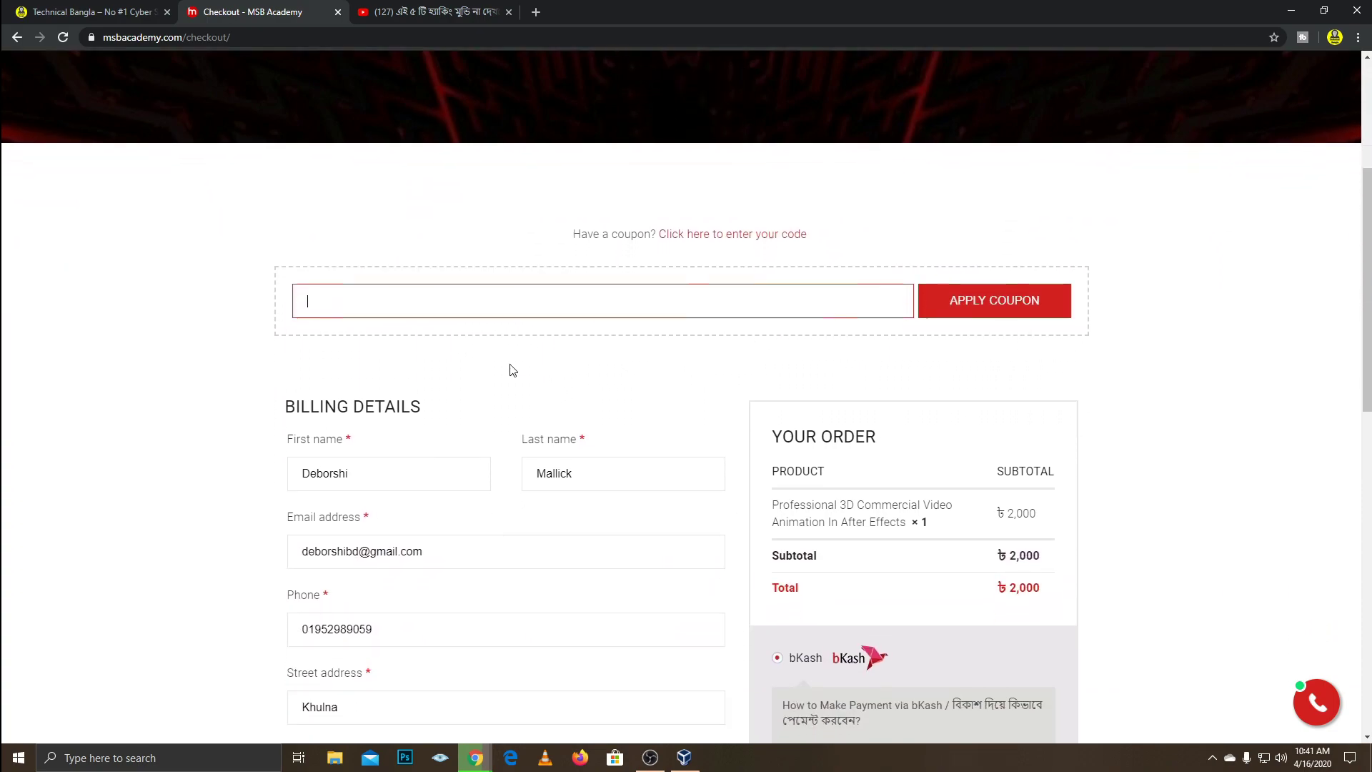
scroll(1053, 579, down, 1)
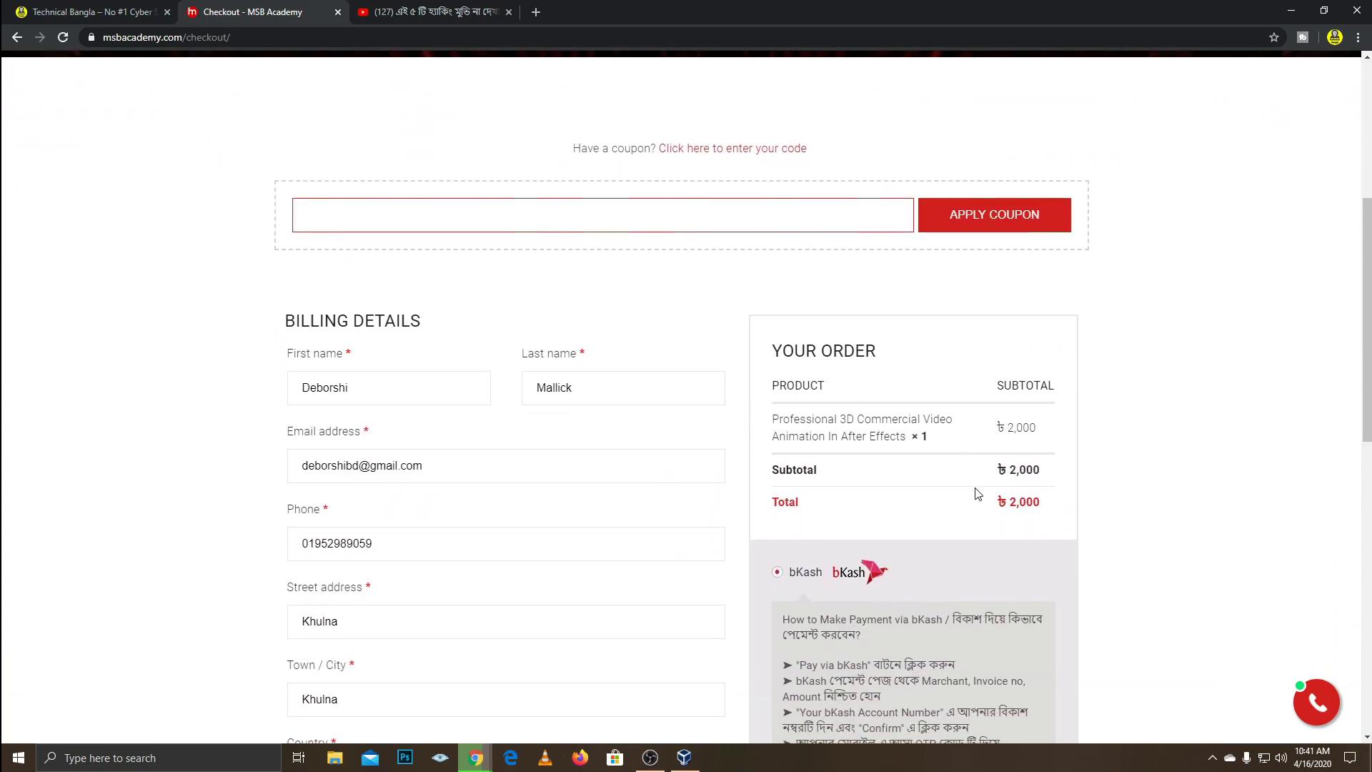
click(451, 216)
text(technicalbangla)
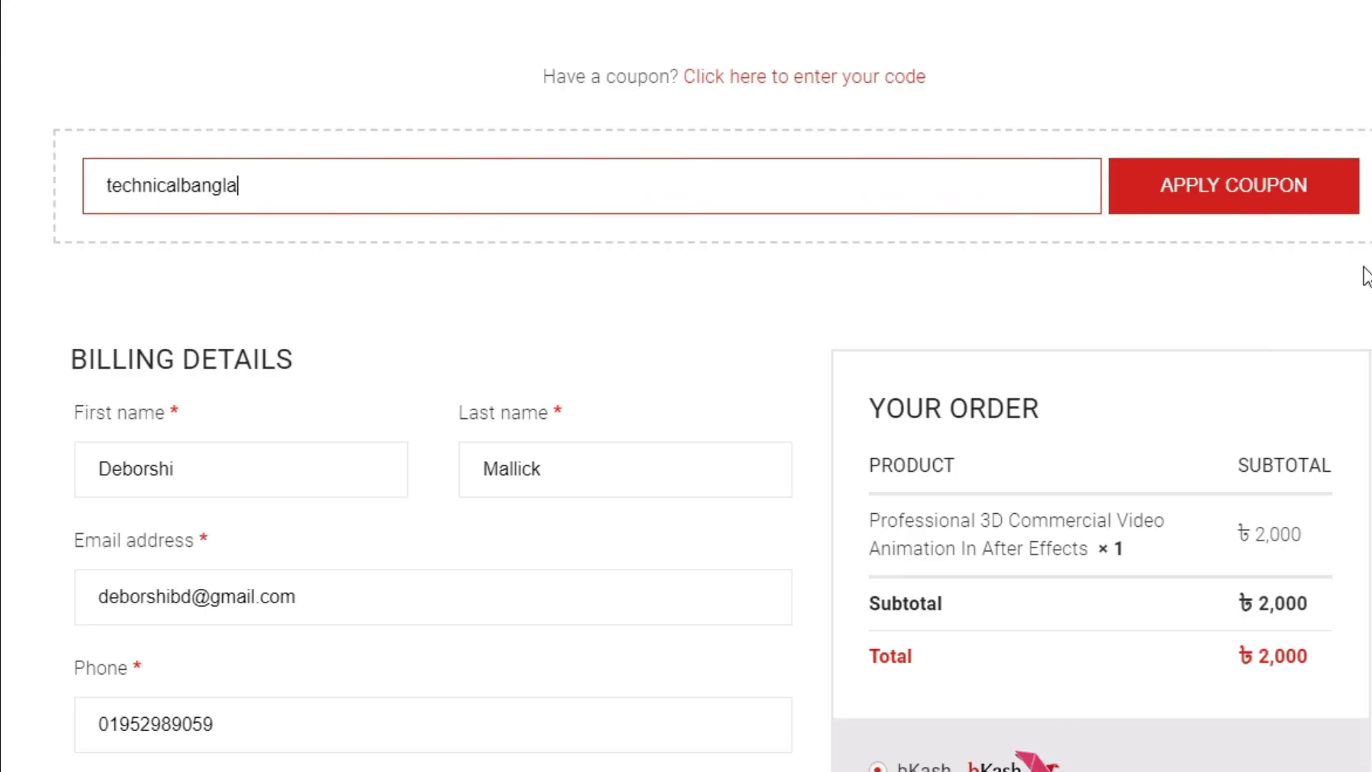
click(1229, 202)
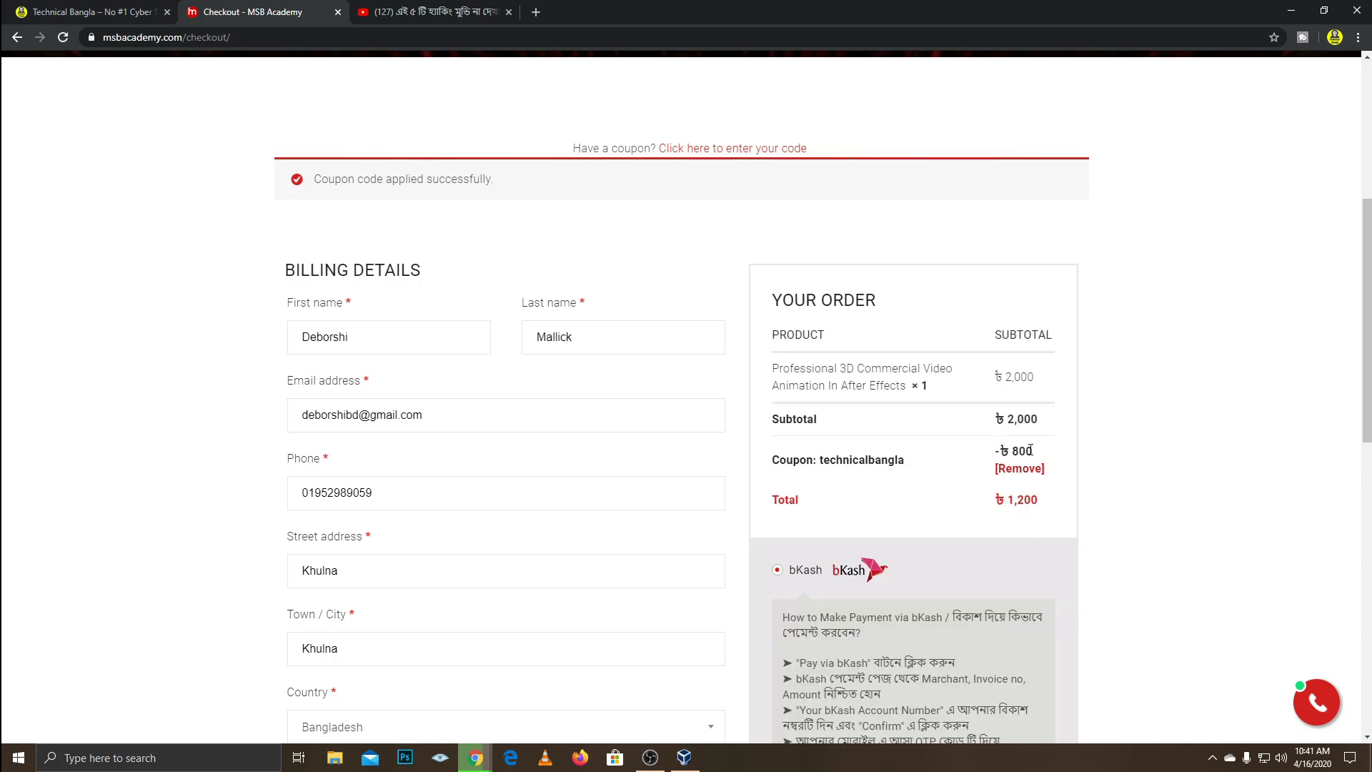
scroll(937, 496, down, 3)
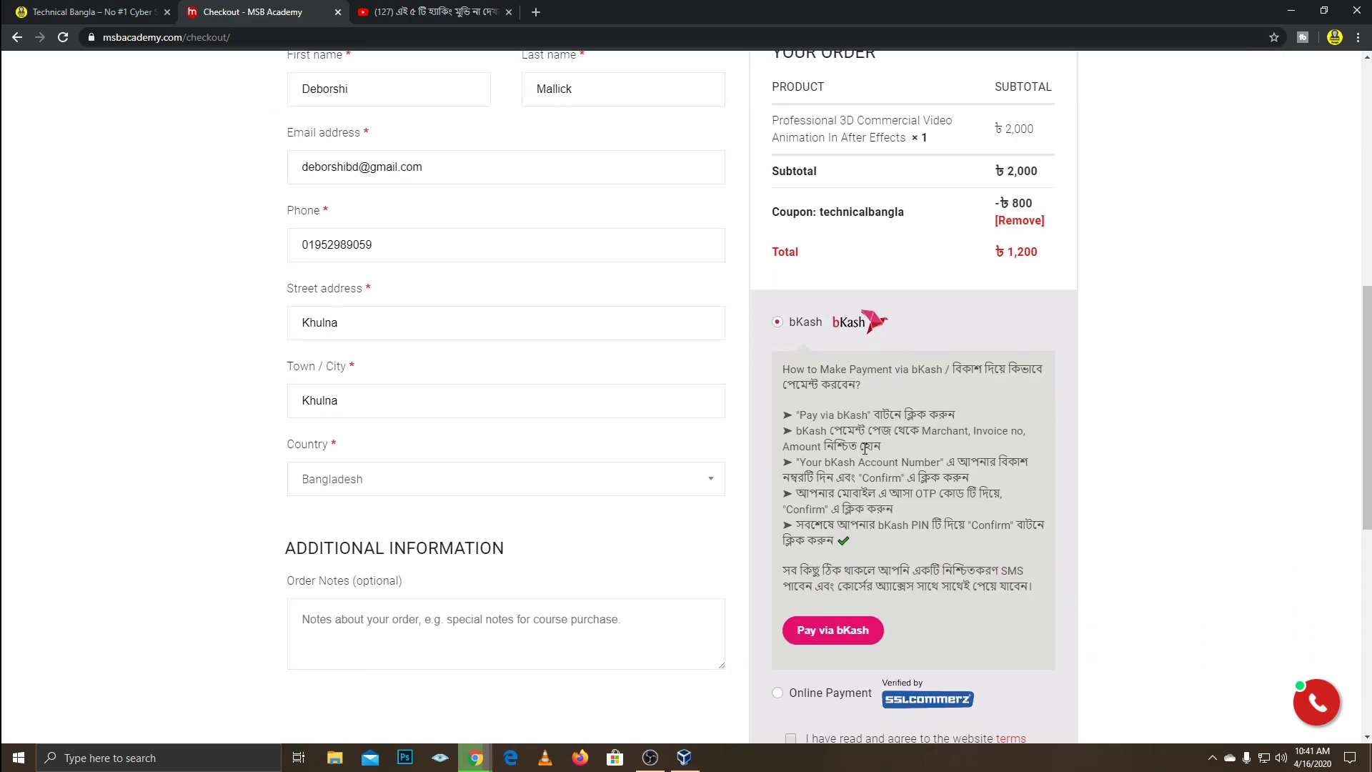
scroll(879, 464, up, 3)
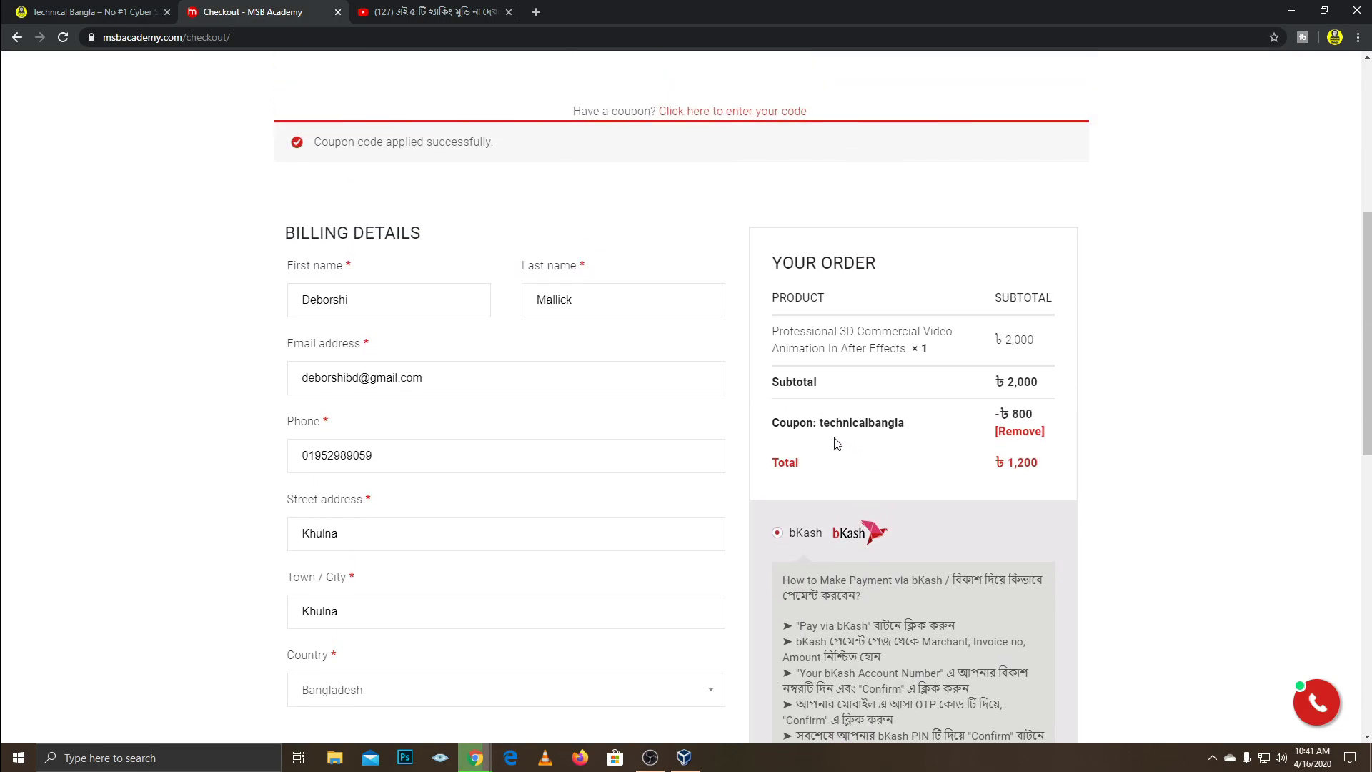
scroll(824, 429, down, 6)
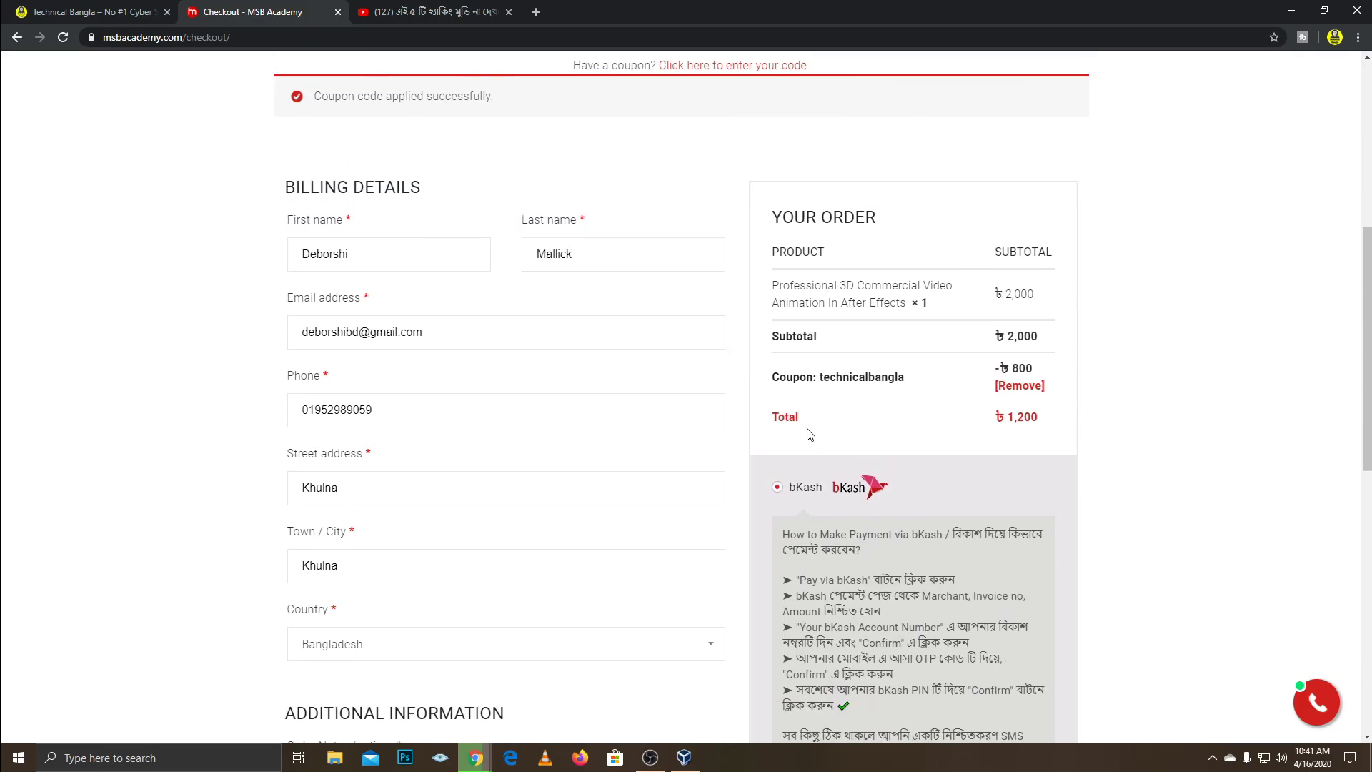
Try bKash, then switch to Online Payment and browse SSLCommerz's Cards and Net Banking options.
click(838, 370)
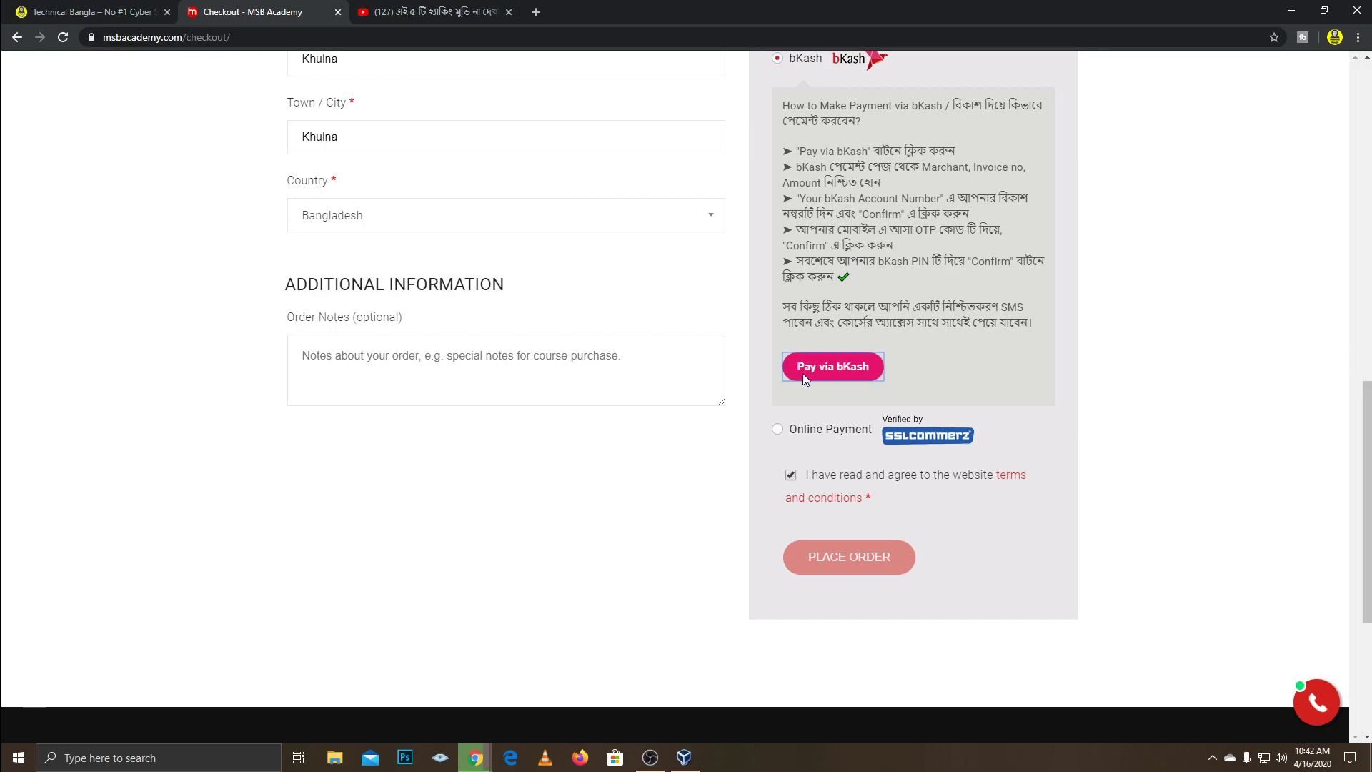
click(958, 436)
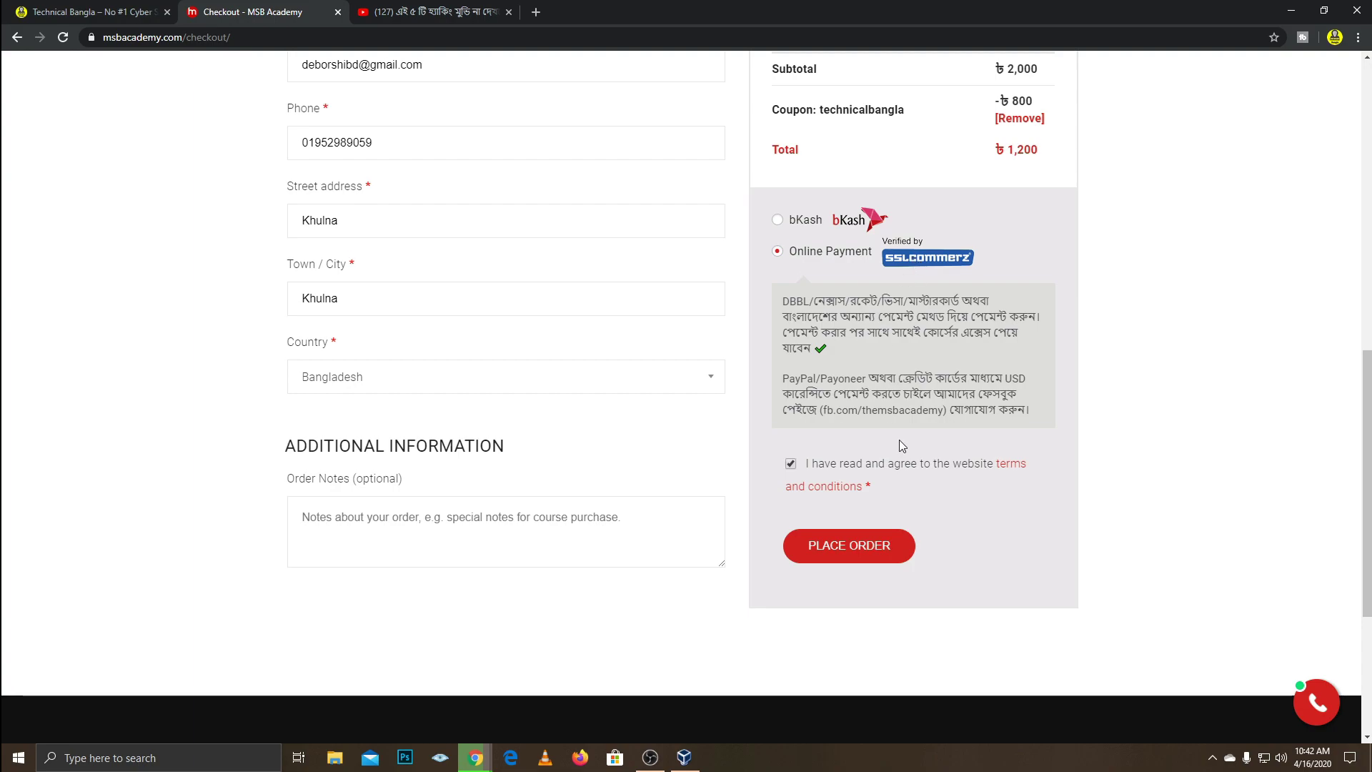
scroll(902, 445, up, 1)
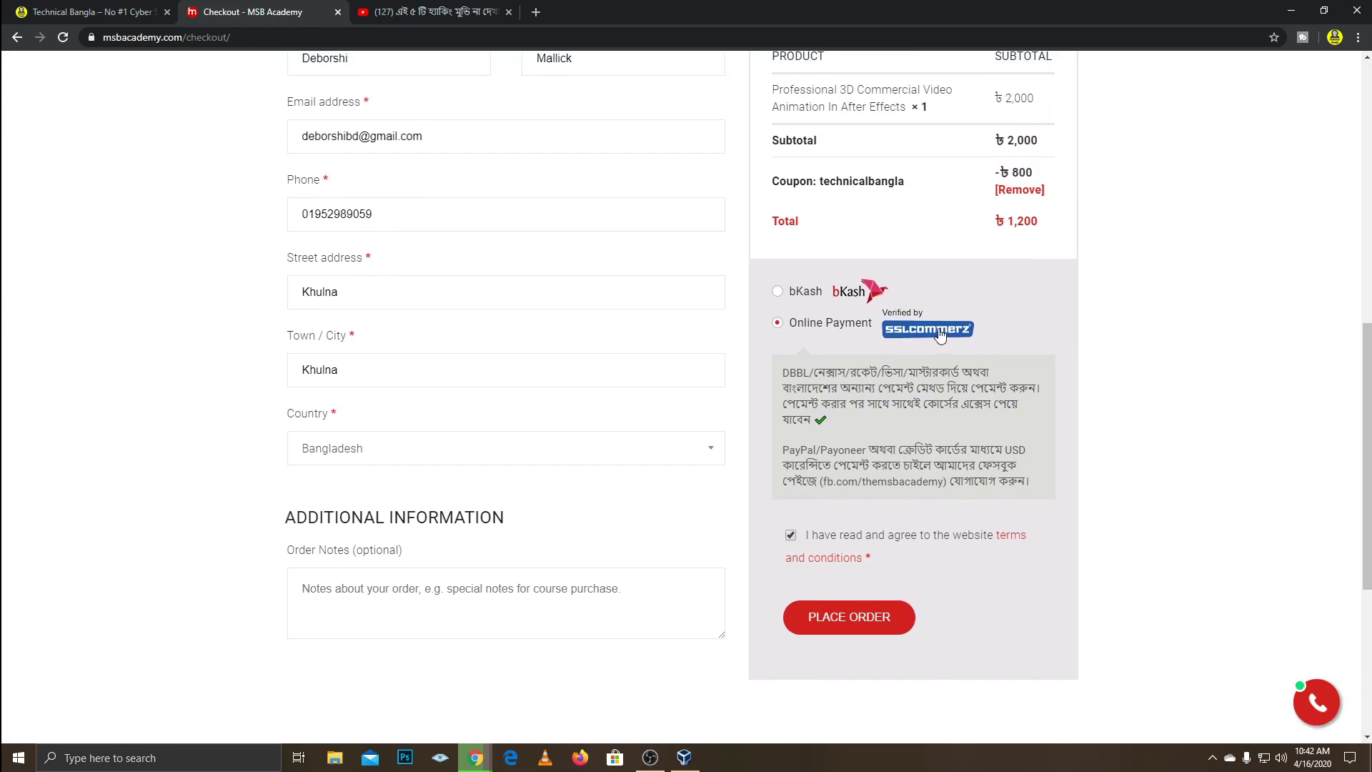
right_click(937, 333)
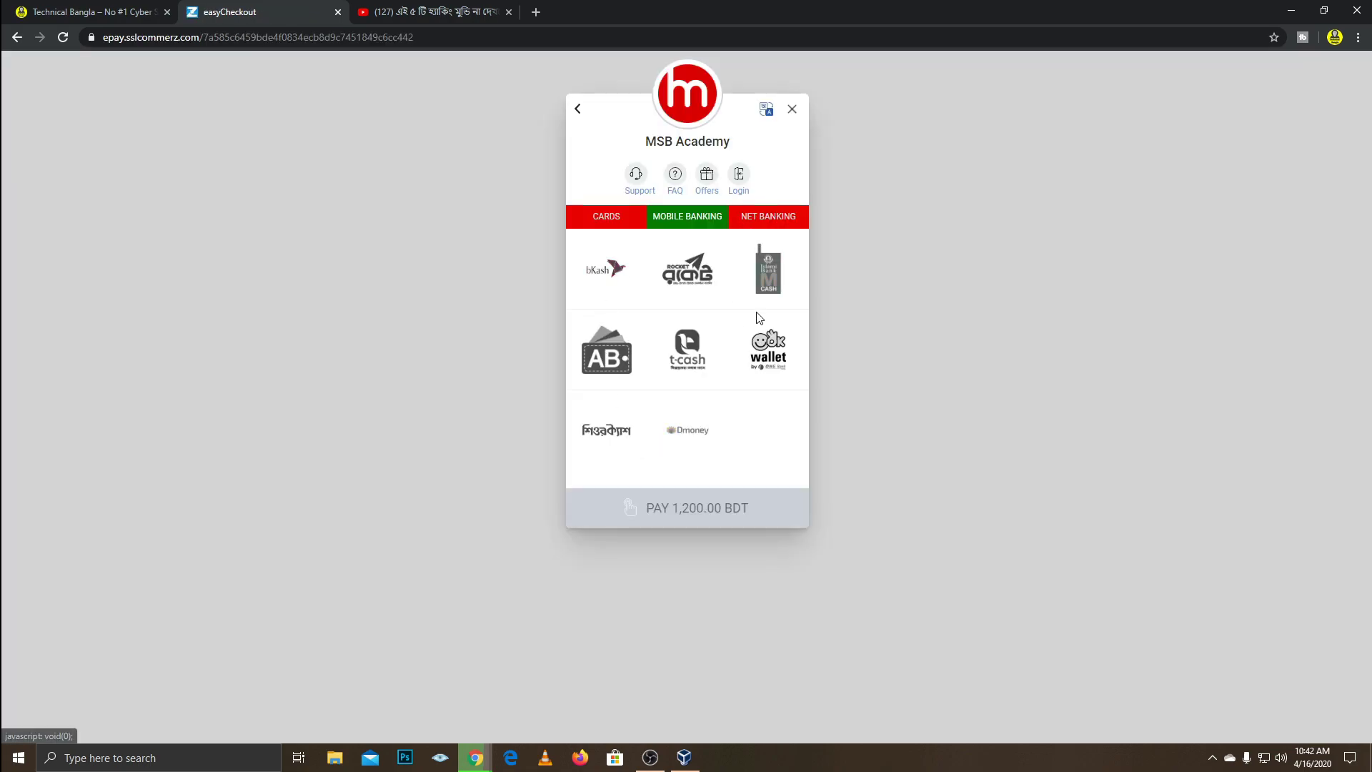
click(622, 217)
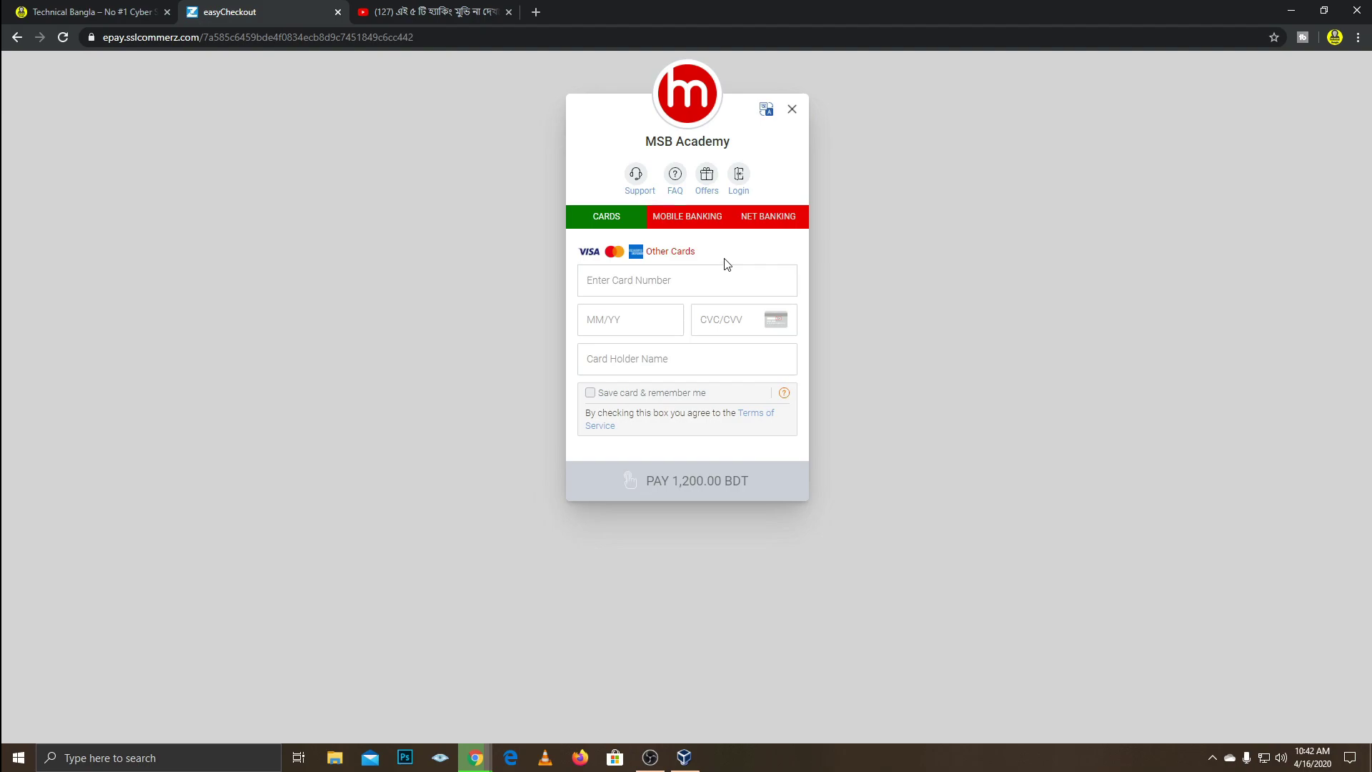
click(804, 215)
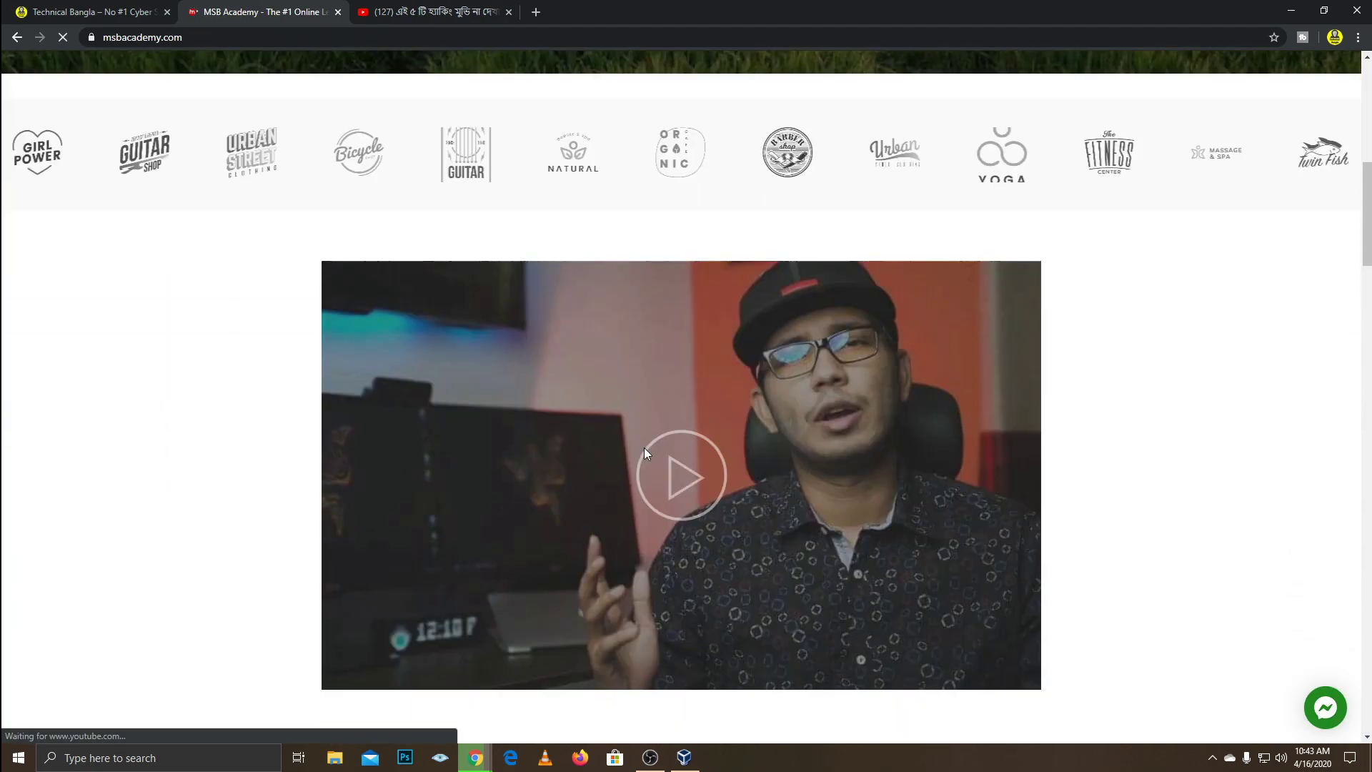
scroll(643, 453, down, 15)
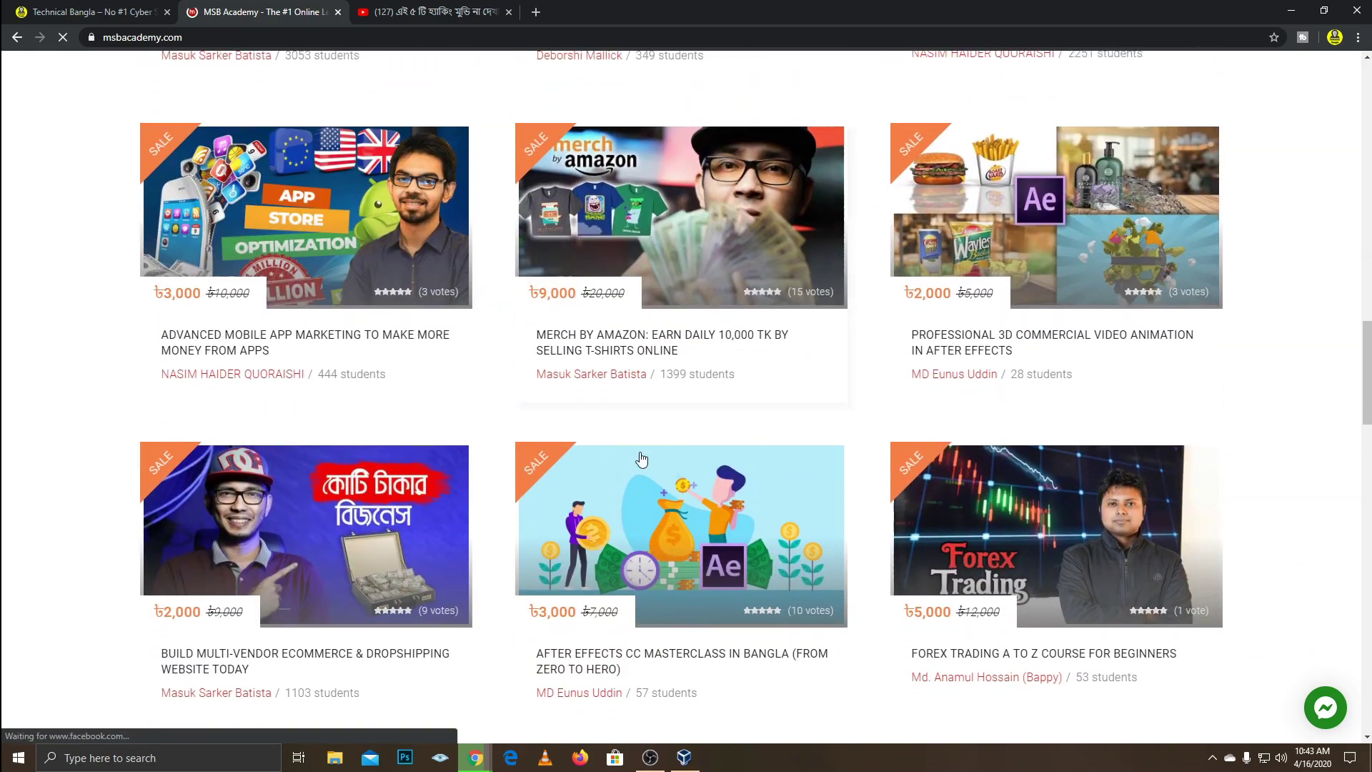
scroll(641, 459, down, 20)
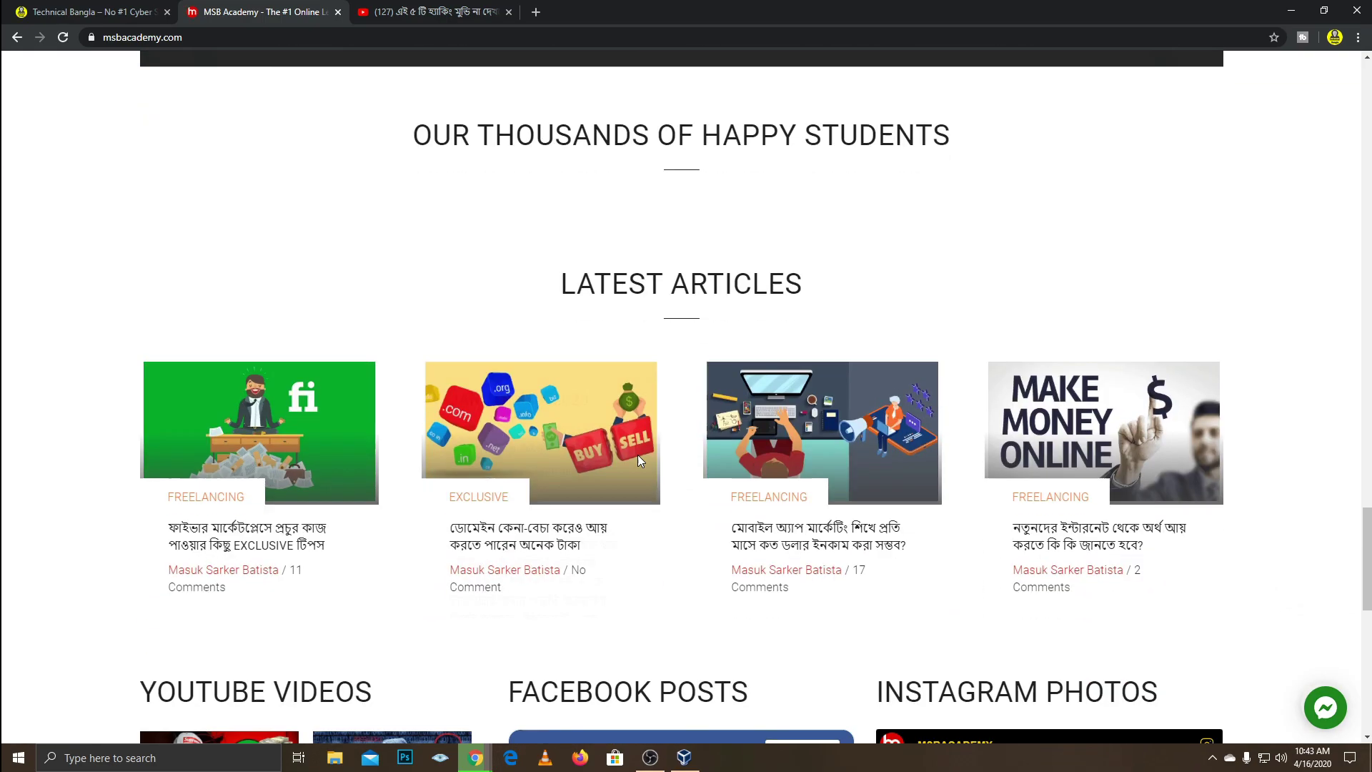
scroll(638, 454, down, 2)
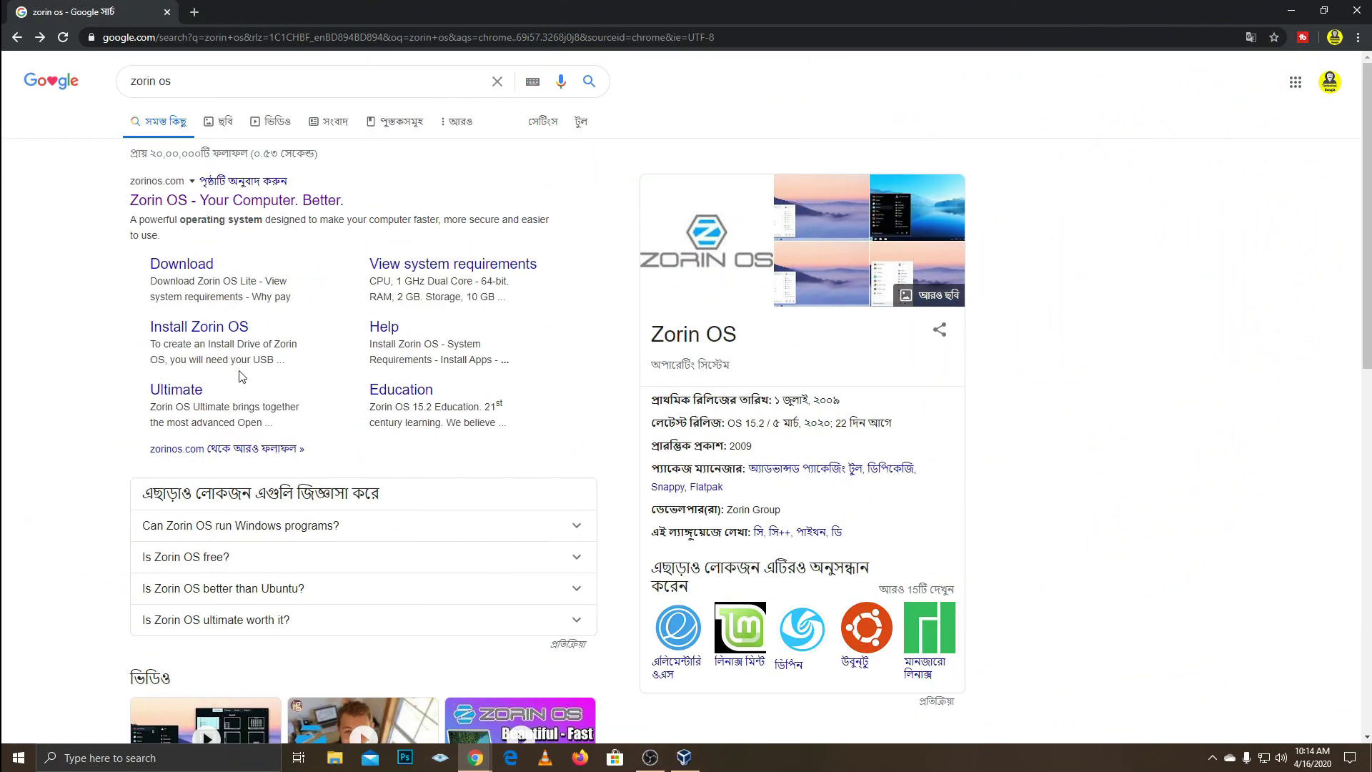
Open zorinos.com from the 'zorin os' search results and go to its download page.
drag(212, 82, 92, 95)
click(49, 224)
click(230, 205)
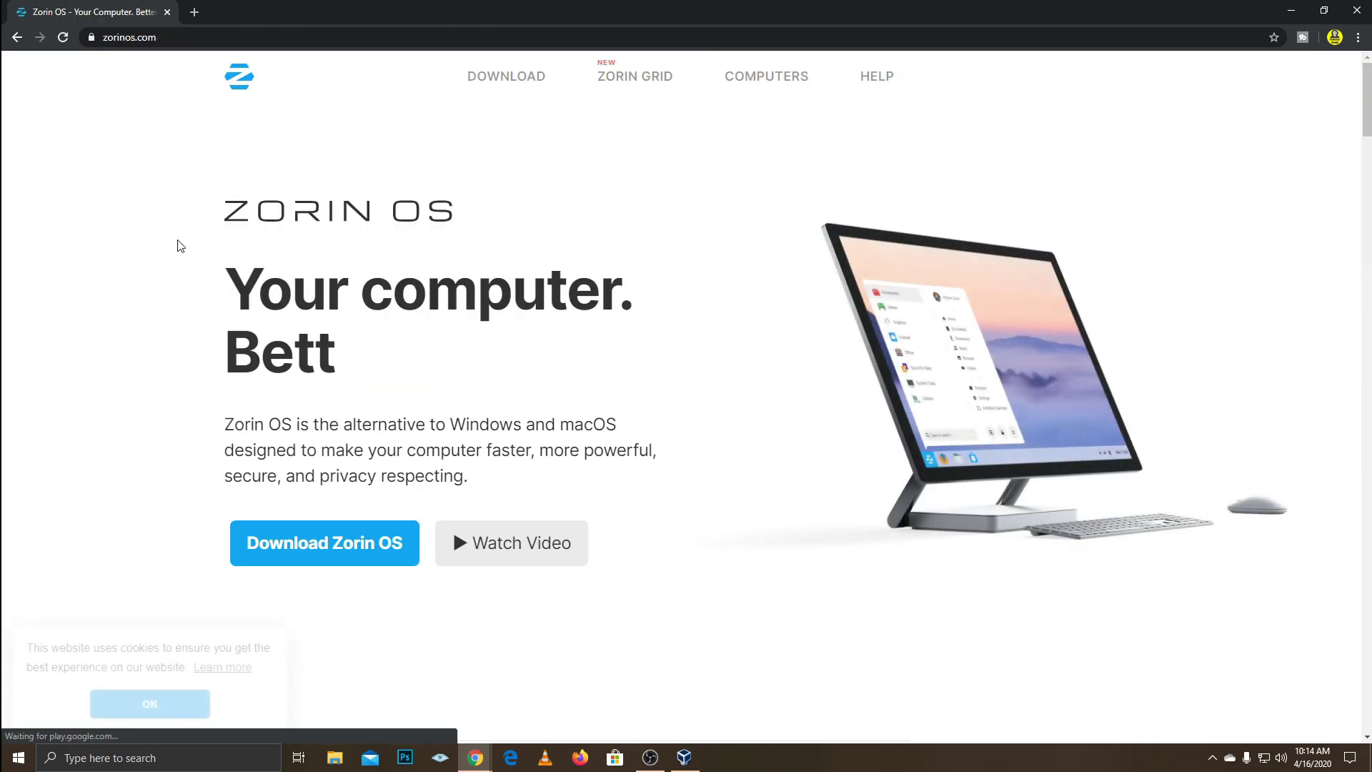
scroll(337, 328, down, 4)
click(291, 285)
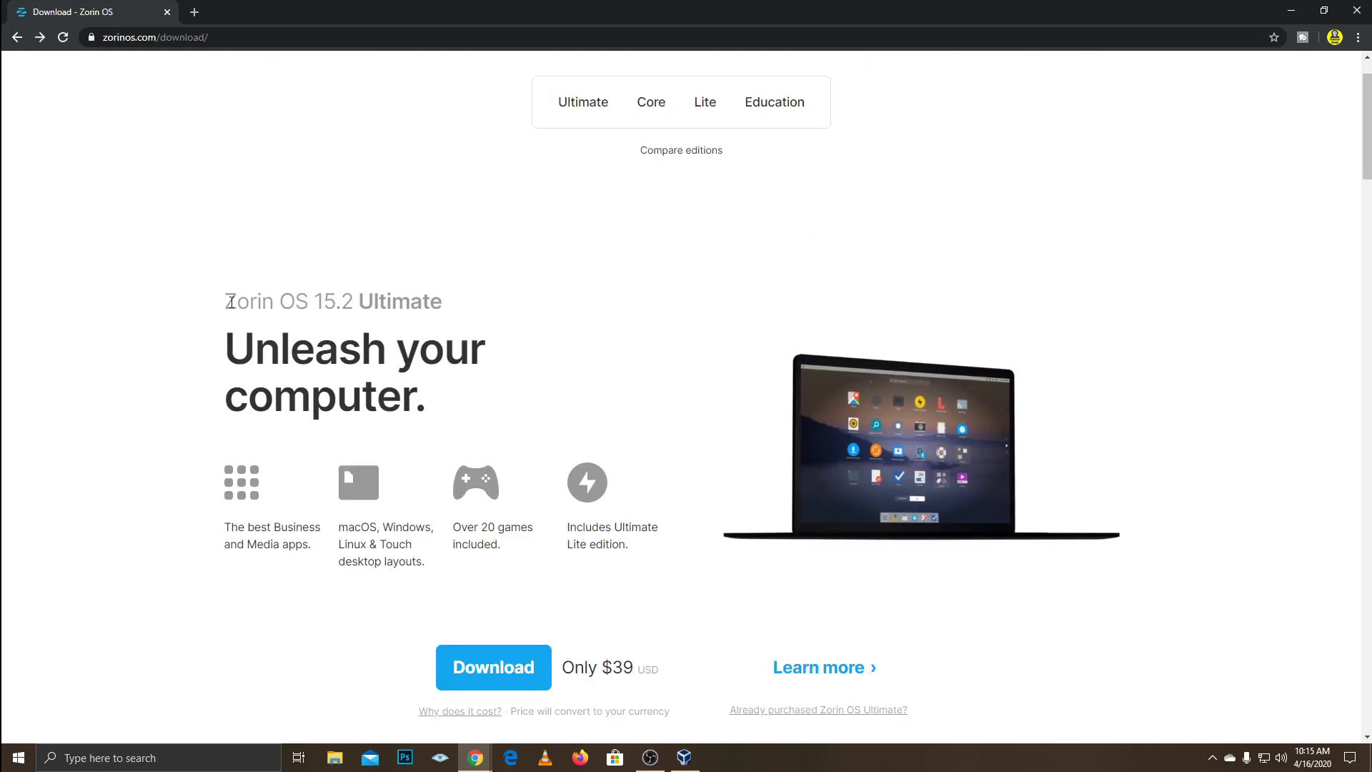
Read the Core edition's 'The core essentials.' section on the download page.
drag(221, 317, 466, 310)
scroll(463, 464, down, 6)
scroll(466, 470, down, 5)
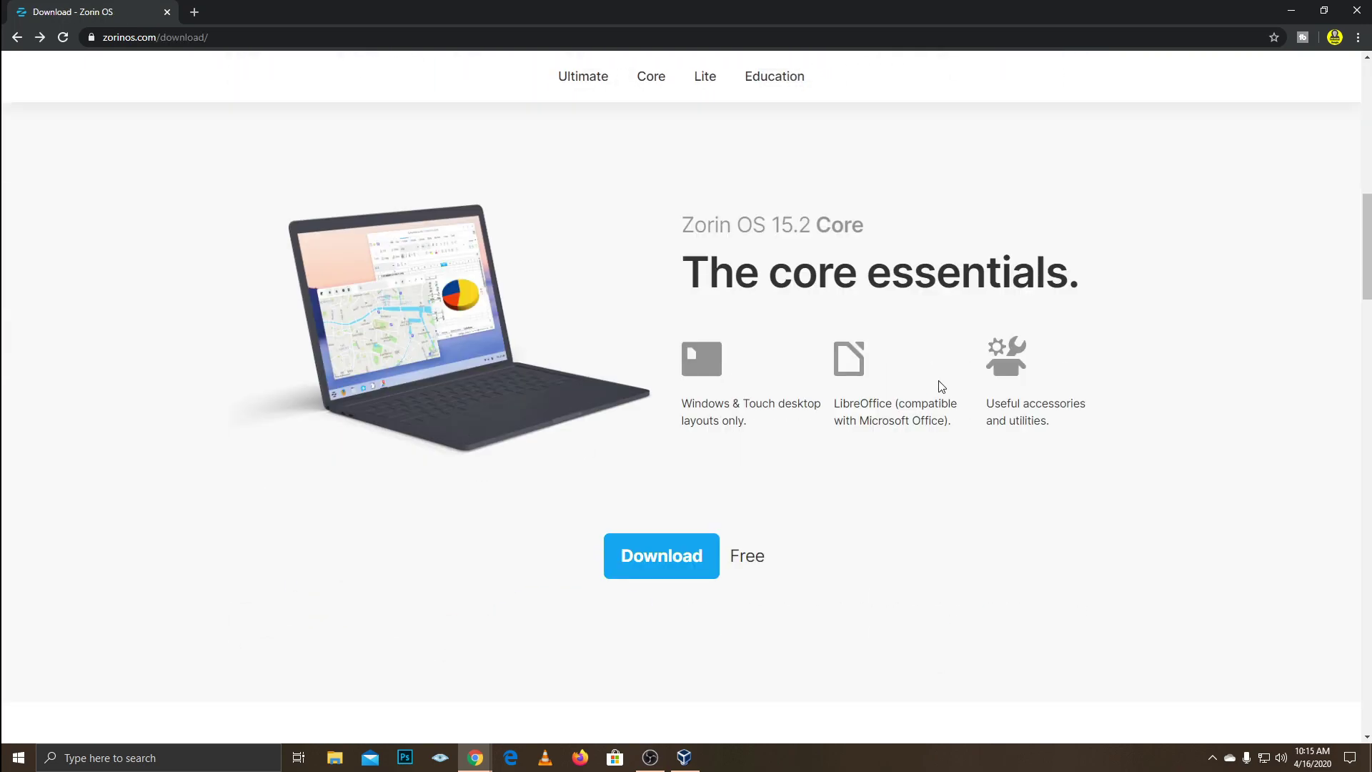
drag(1107, 270, 693, 273)
click(840, 505)
Scroll down the download page to the free Zorin OS Lite section.
scroll(836, 501, down, 7)
scroll(832, 487, down, 1)
scroll(829, 488, up, 7)
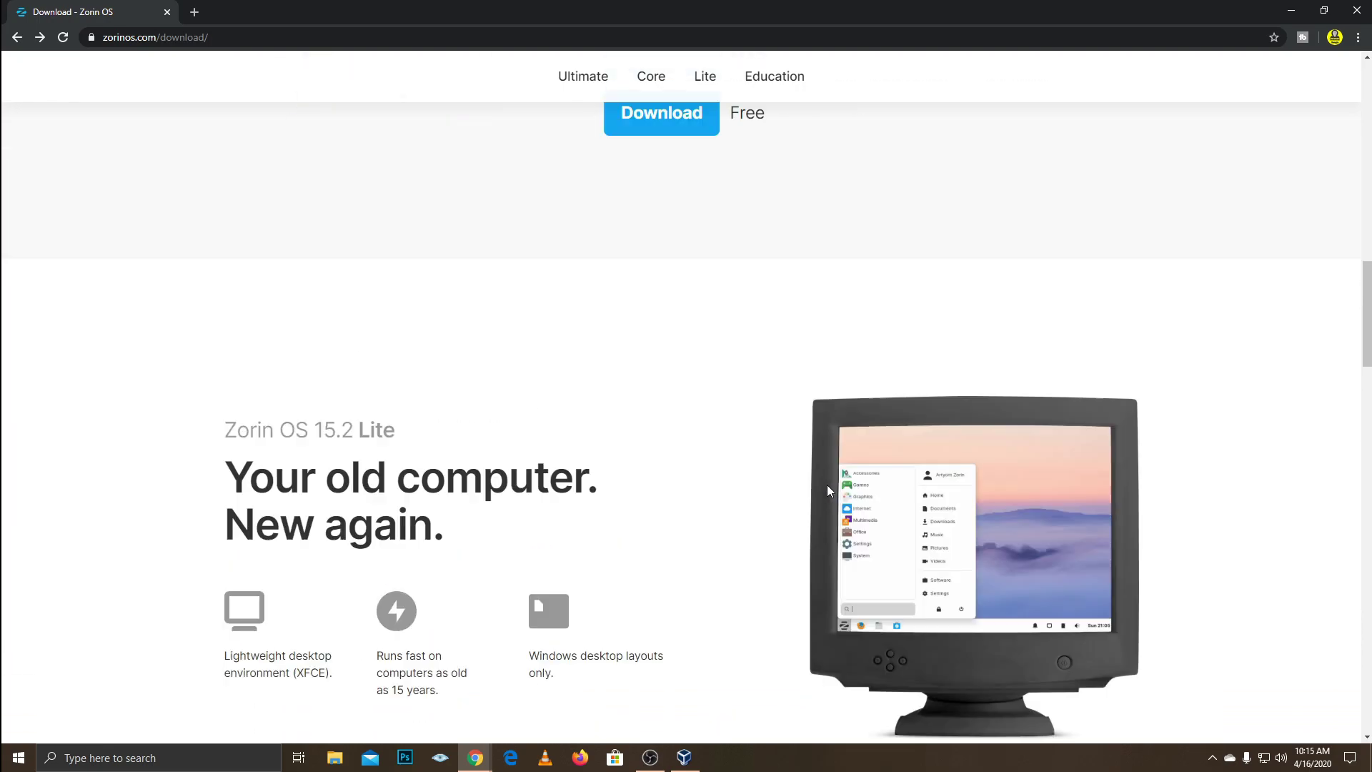
scroll(672, 491, down, 6)
scroll(665, 493, down, 1)
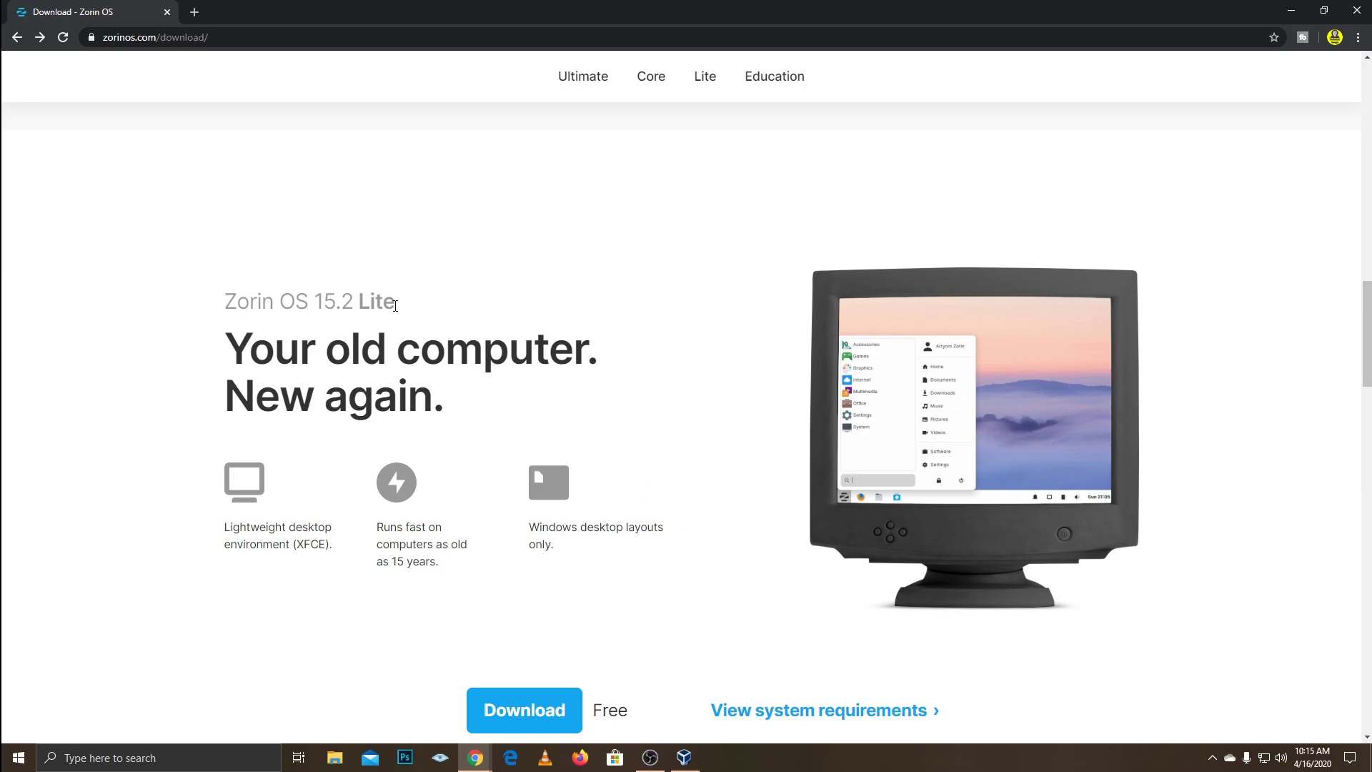
drag(396, 306, 260, 301)
click(656, 505)
scroll(604, 539, down, 6)
scroll(602, 527, up, 2)
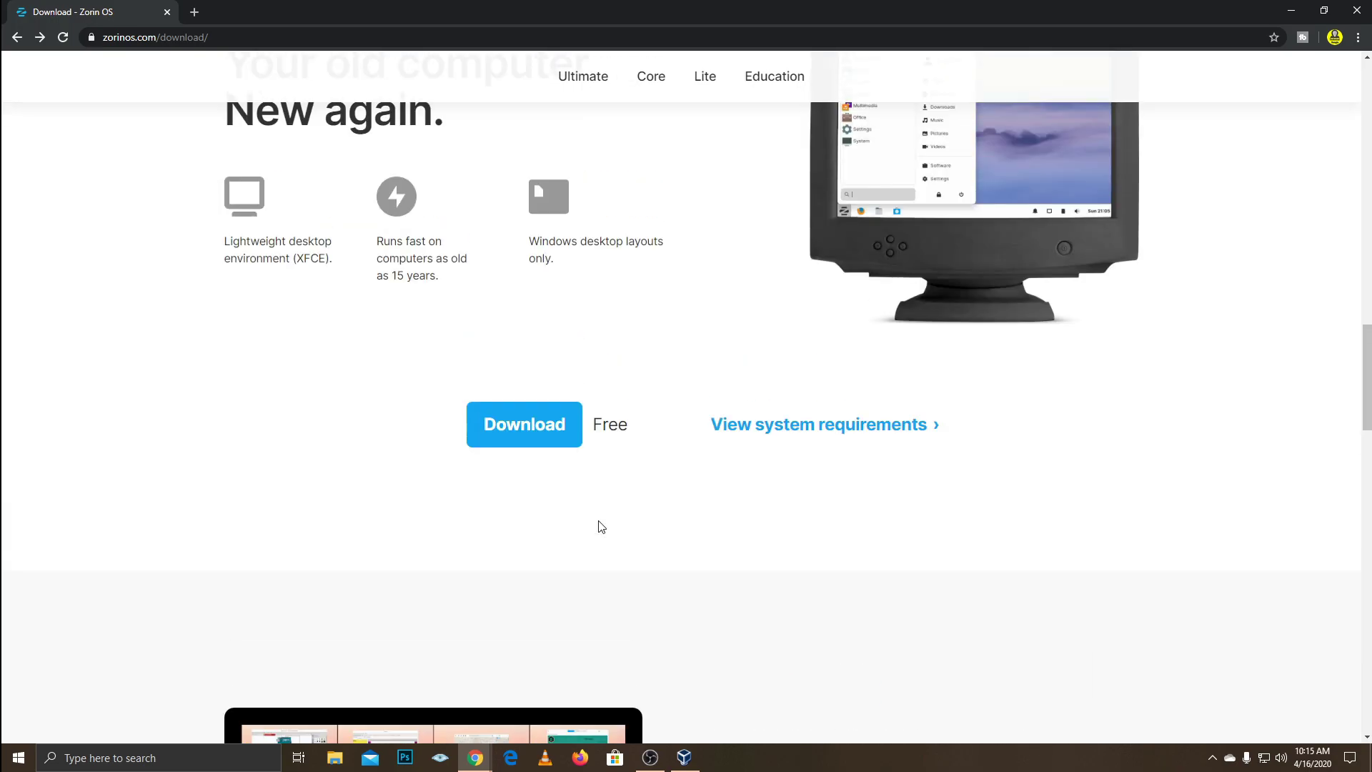
scroll(602, 527, up, 12)
Download Zorin OS 15.2 Core, signing up for the newsletter with the saved e-mail address.
drag(631, 234, 908, 236)
click(908, 236)
click(703, 552)
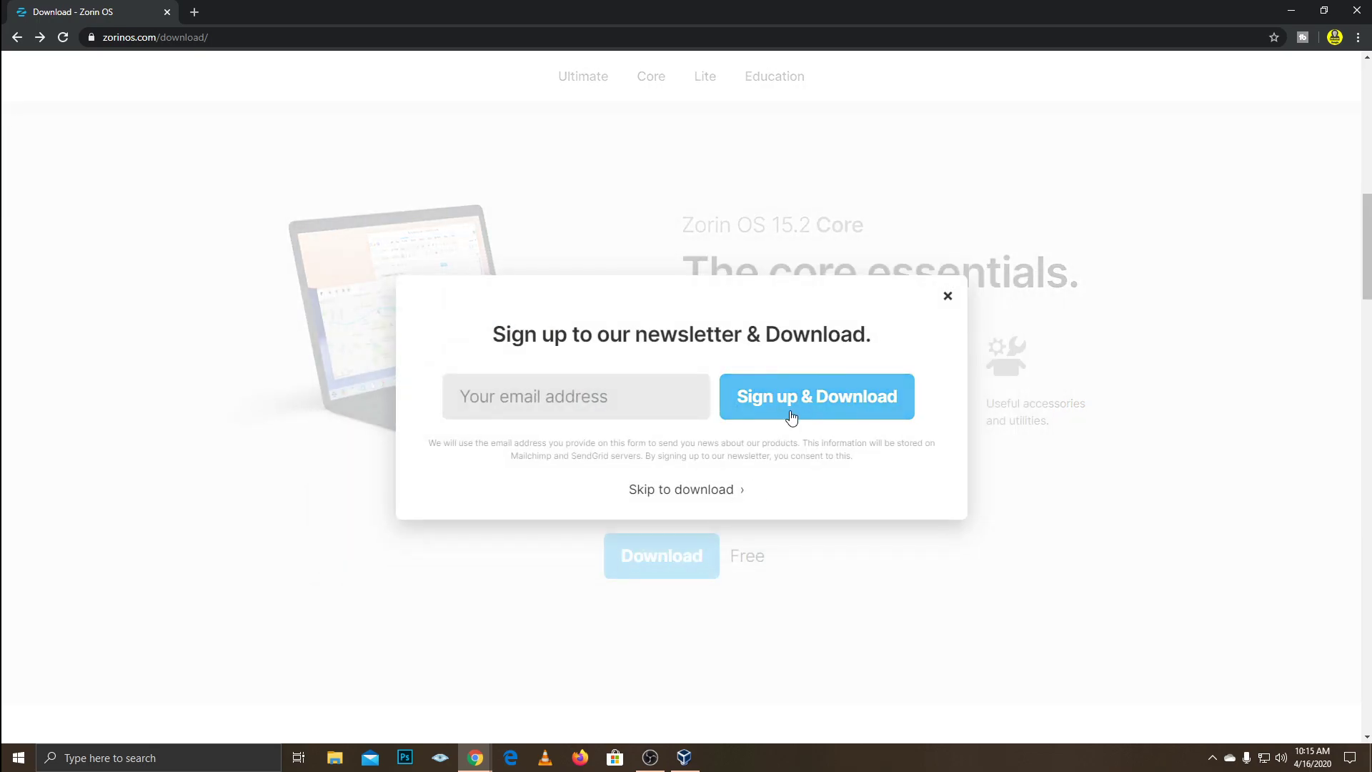
click(650, 398)
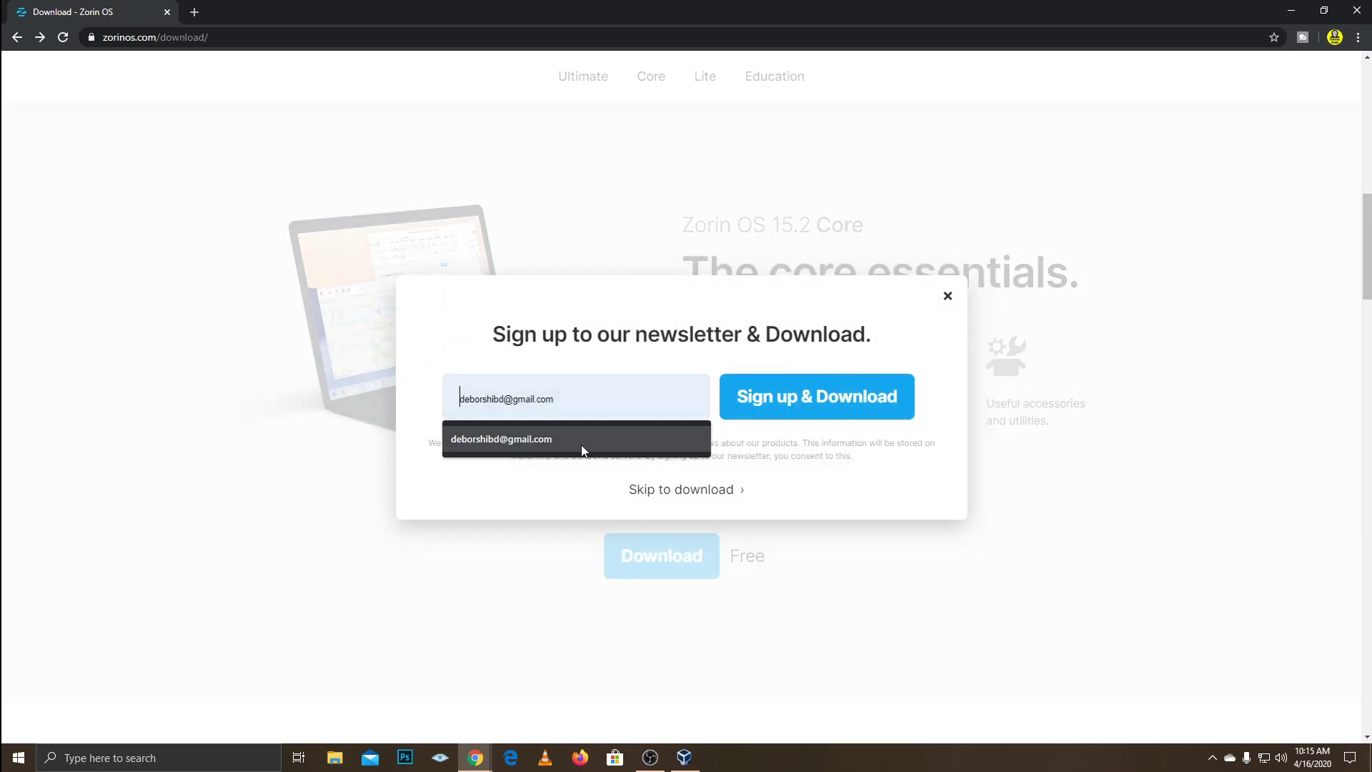
click(662, 431)
click(779, 414)
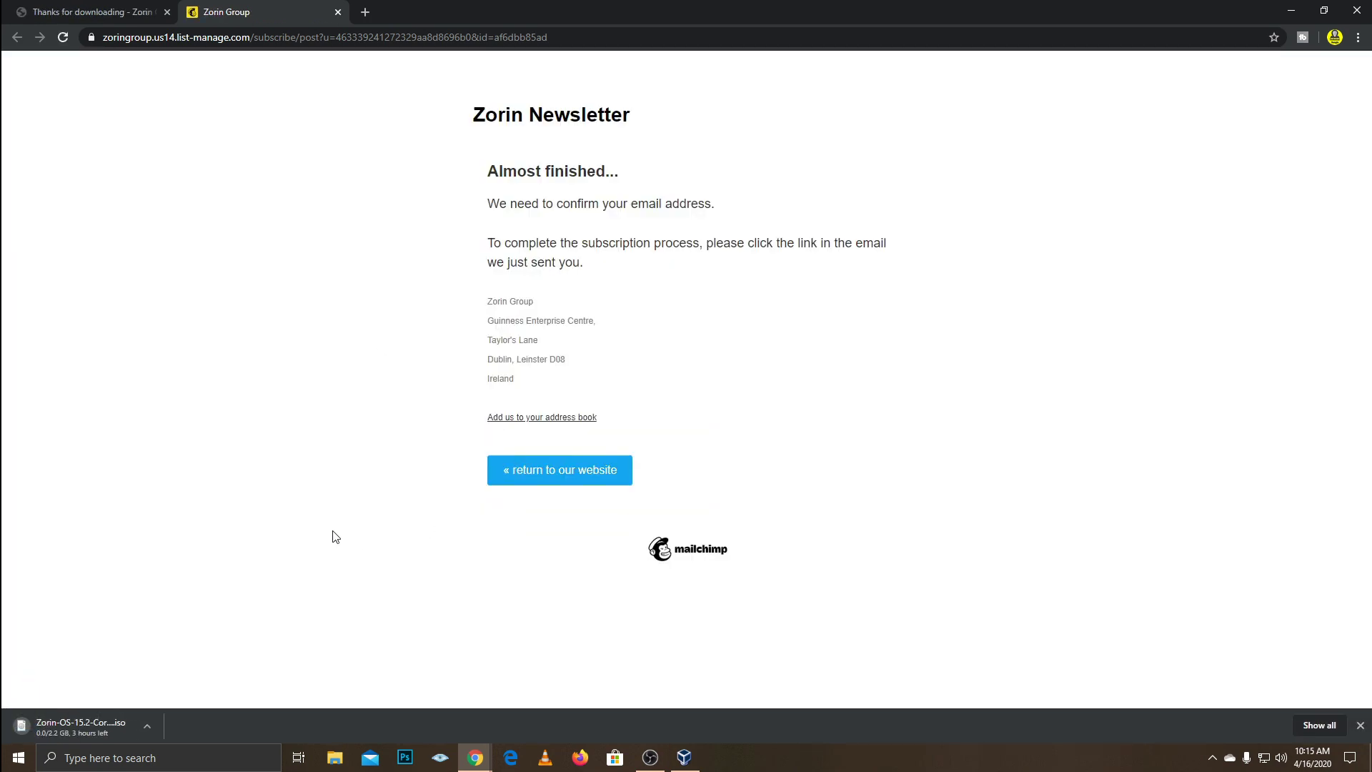
Check the Zorin-OS-15.2-Core-64-bit.iso download in Chrome's downloads list, then return to the download page.
key(ctrl+j)
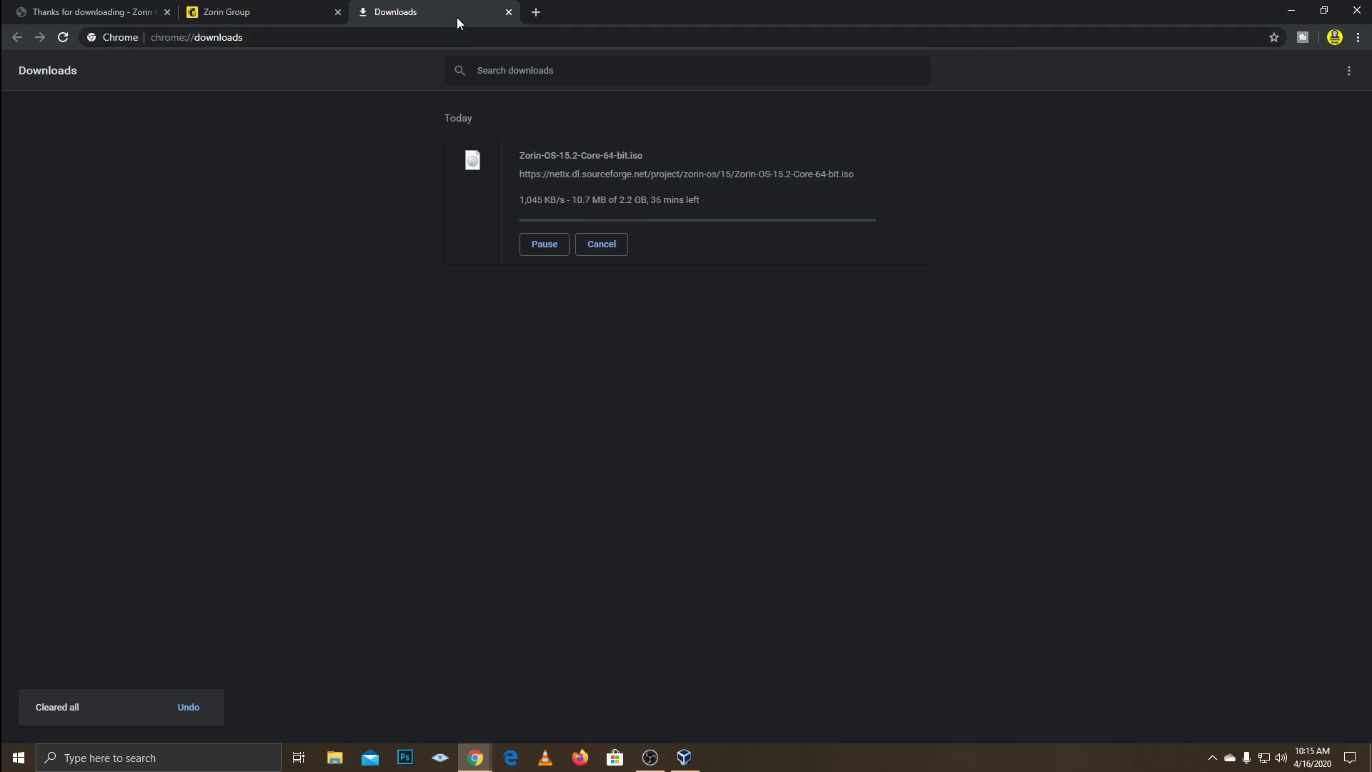
click(508, 12)
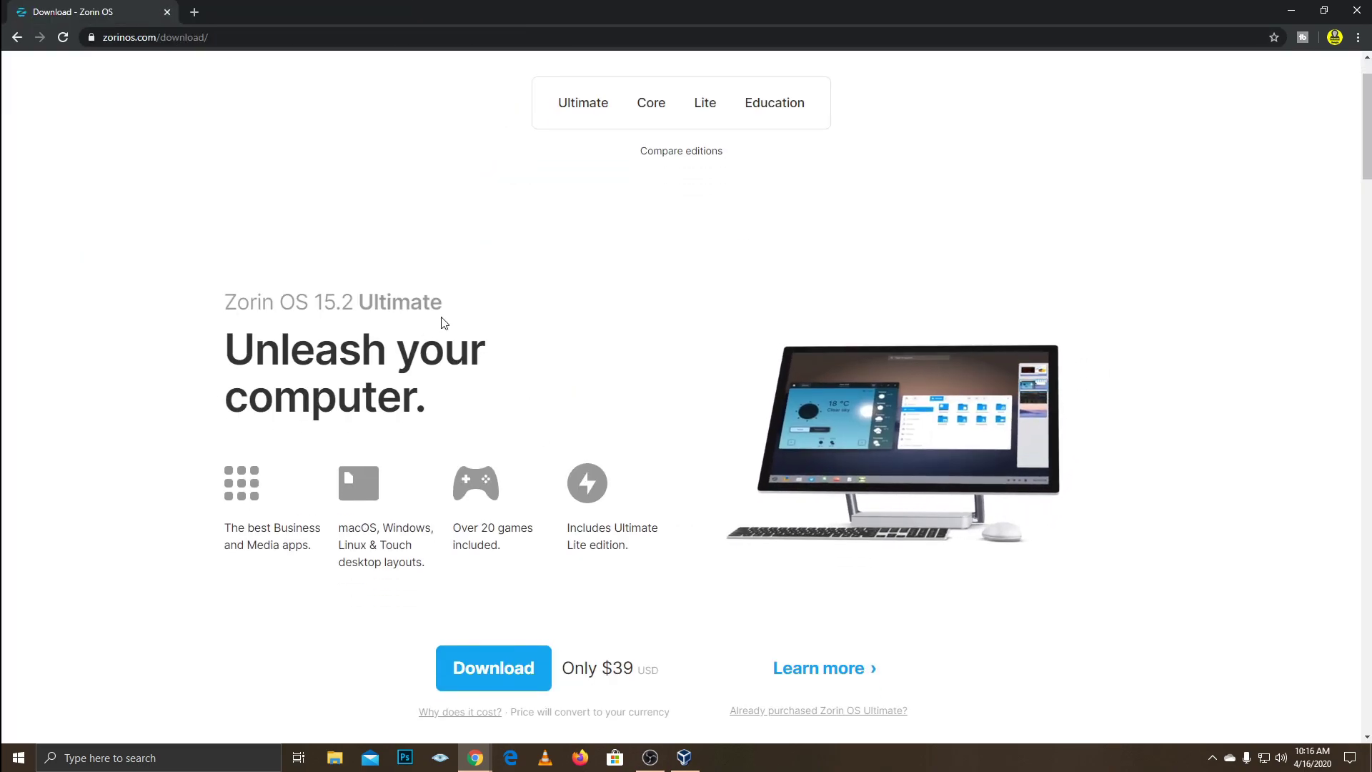
drag(443, 322, 223, 304)
scroll(810, 305, down, 2)
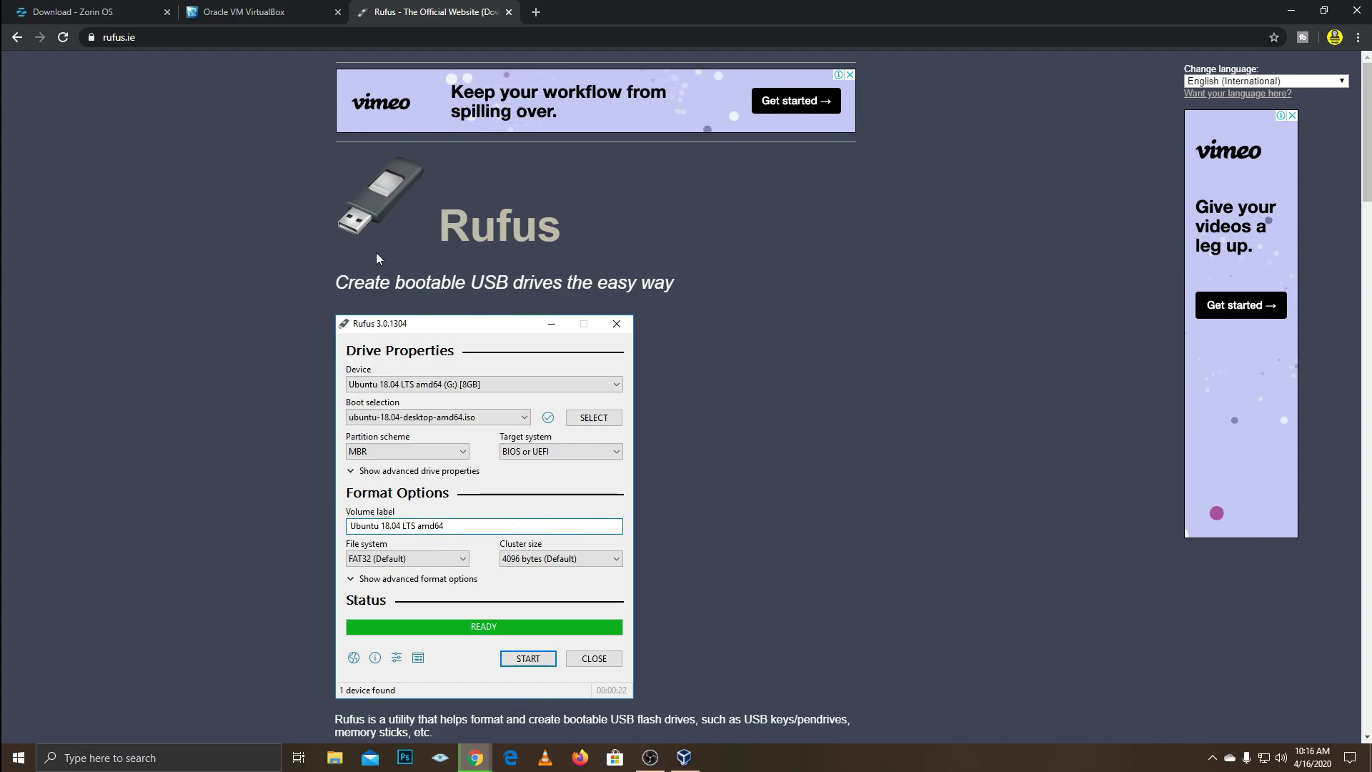
Scroll through rufus.ie, glancing at the VirtualBox 6.1 website tab in between.
scroll(396, 226, down, 6)
scroll(594, 256, up, 2)
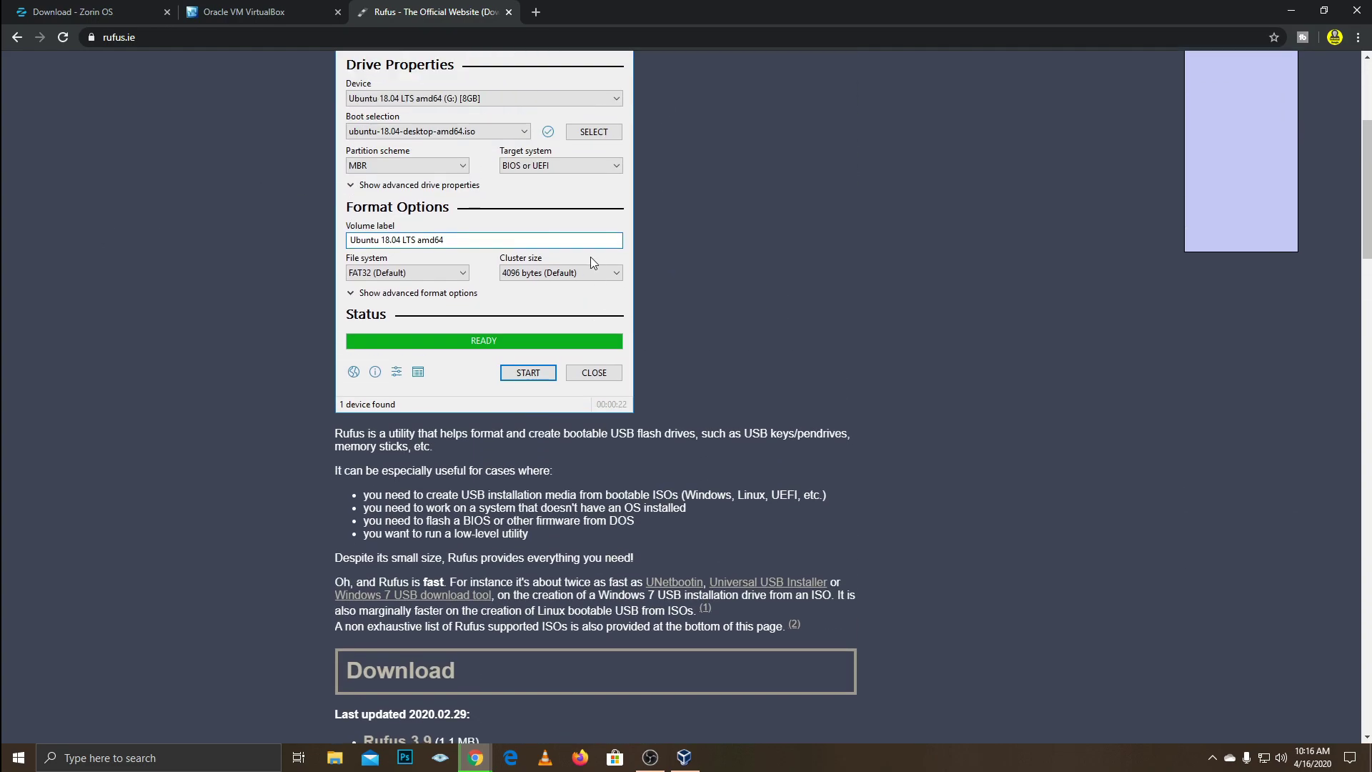
scroll(675, 233, up, 2)
scroll(653, 262, down, 5)
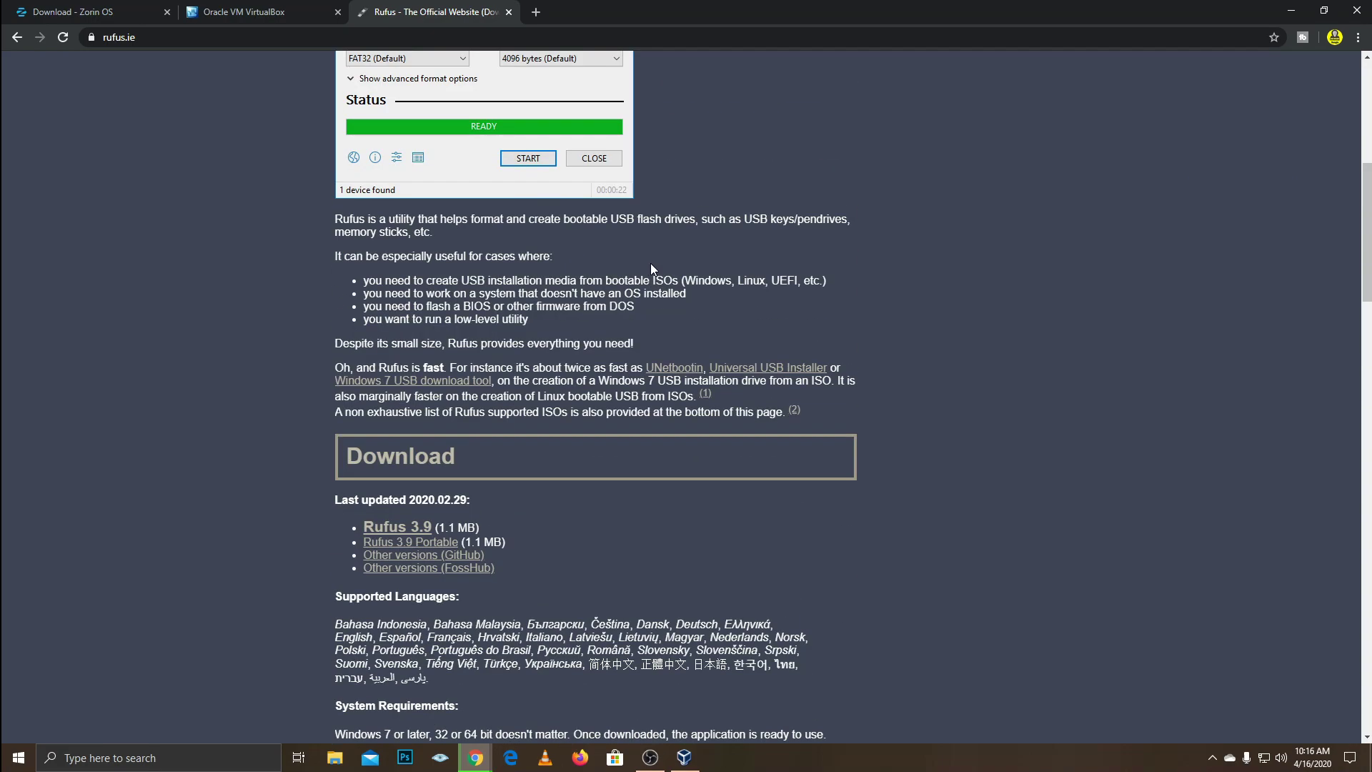
scroll(650, 263, up, 5)
click(243, 12)
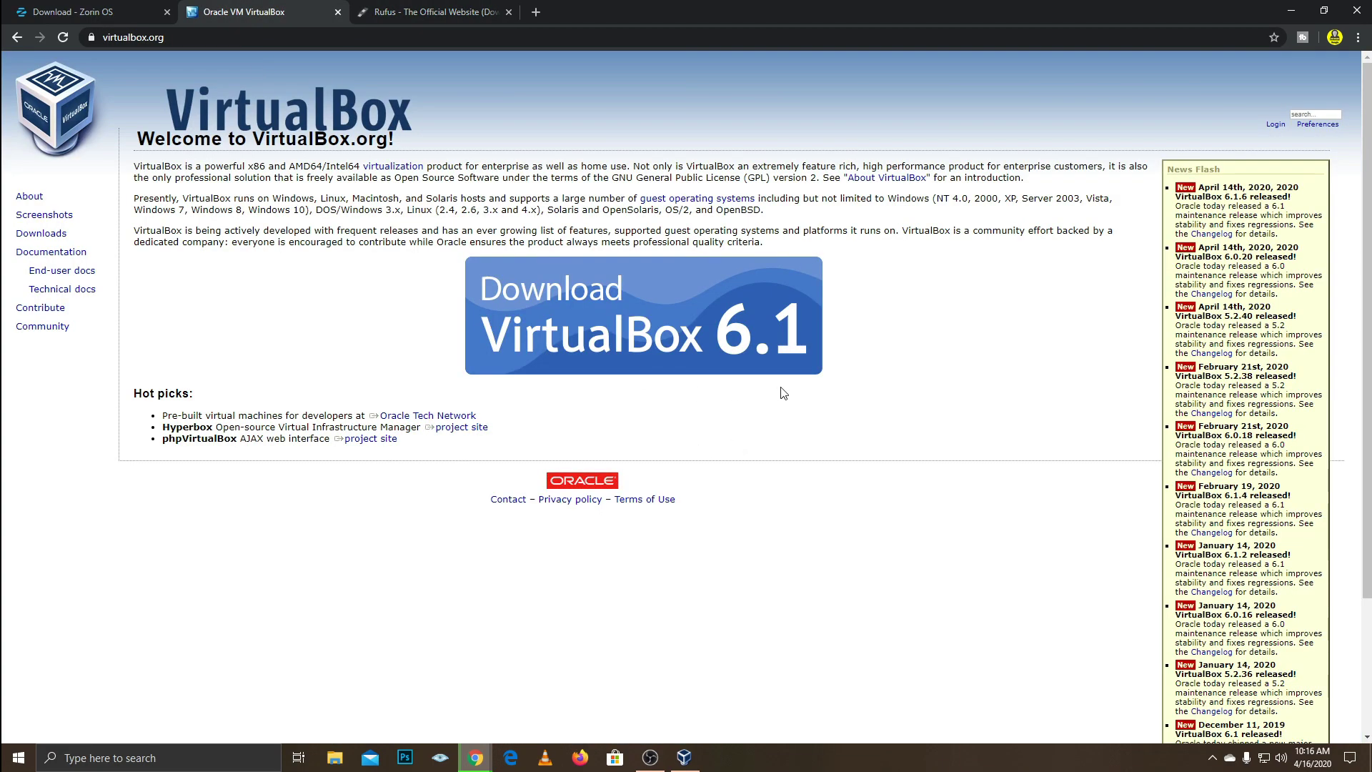
click(406, 12)
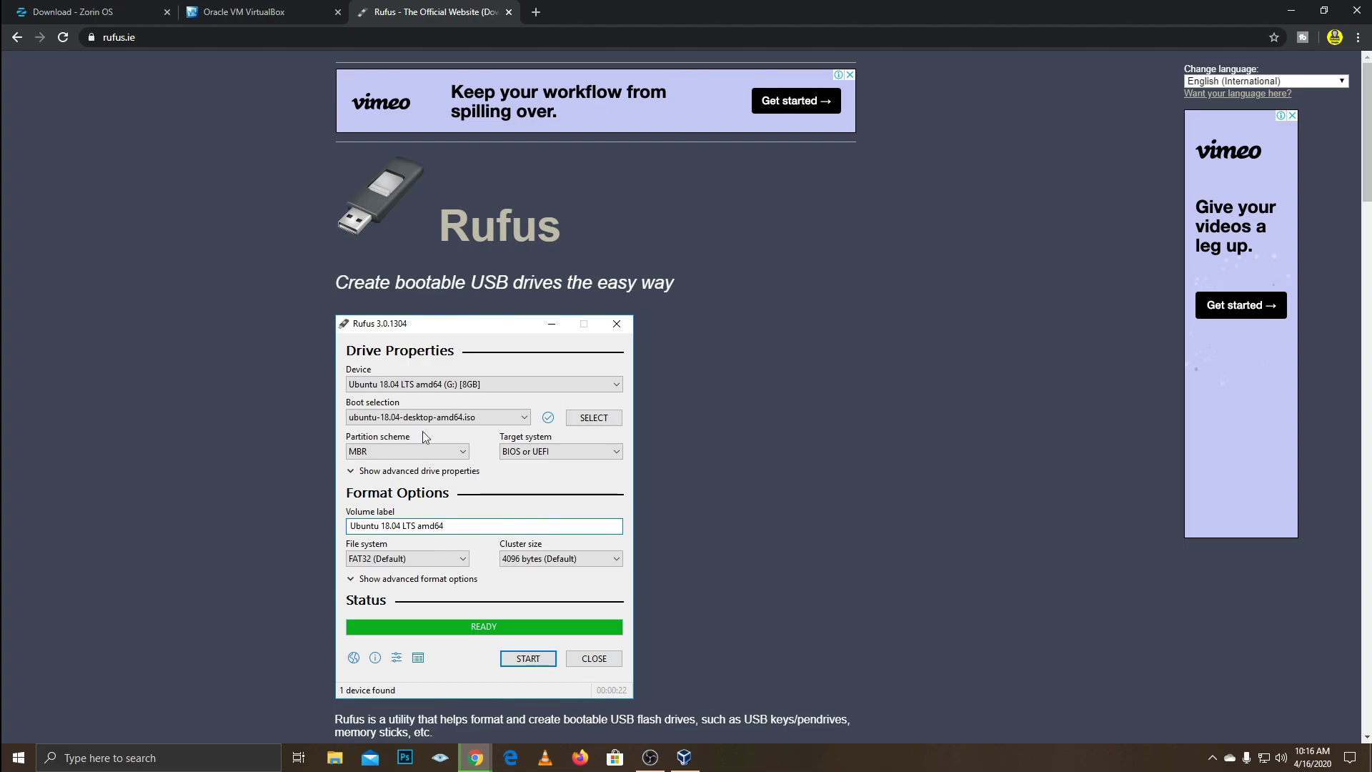
scroll(589, 444, down, 4)
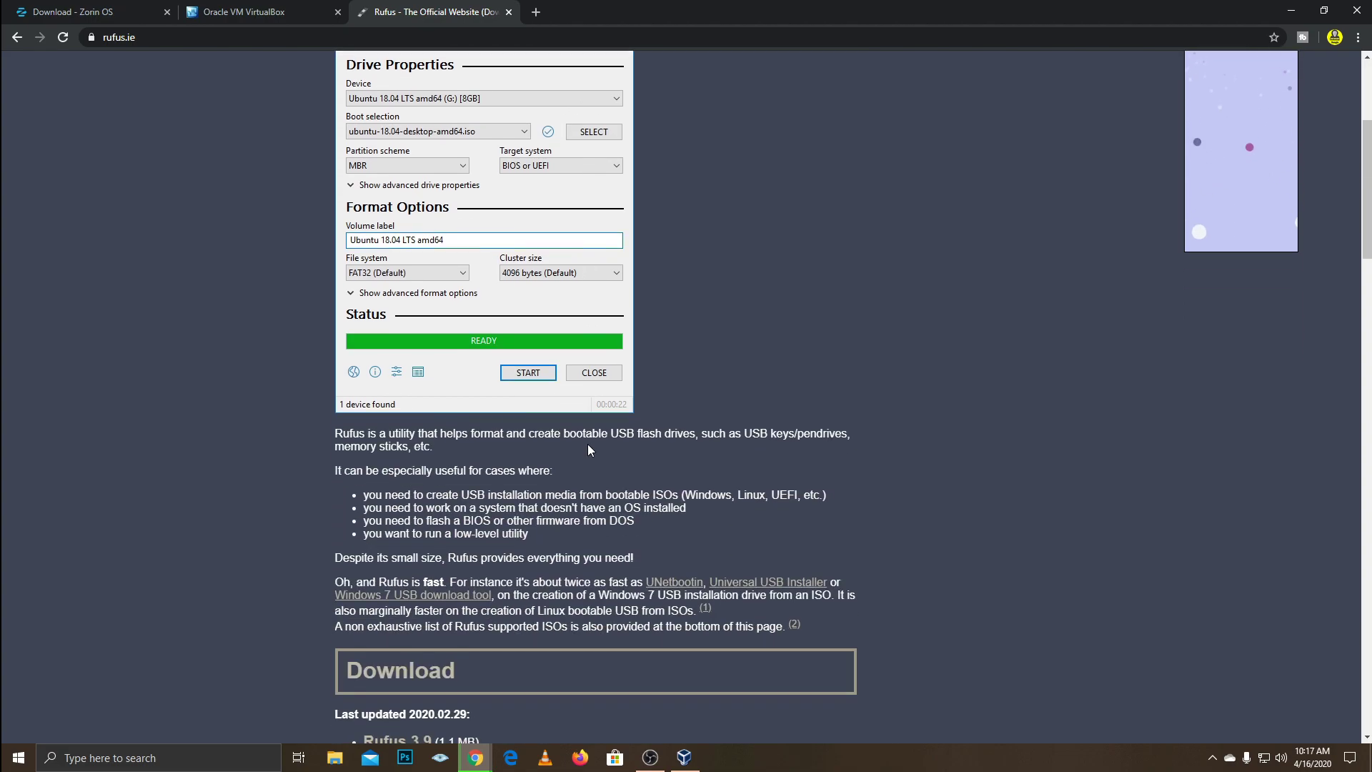
scroll(589, 449, up, 4)
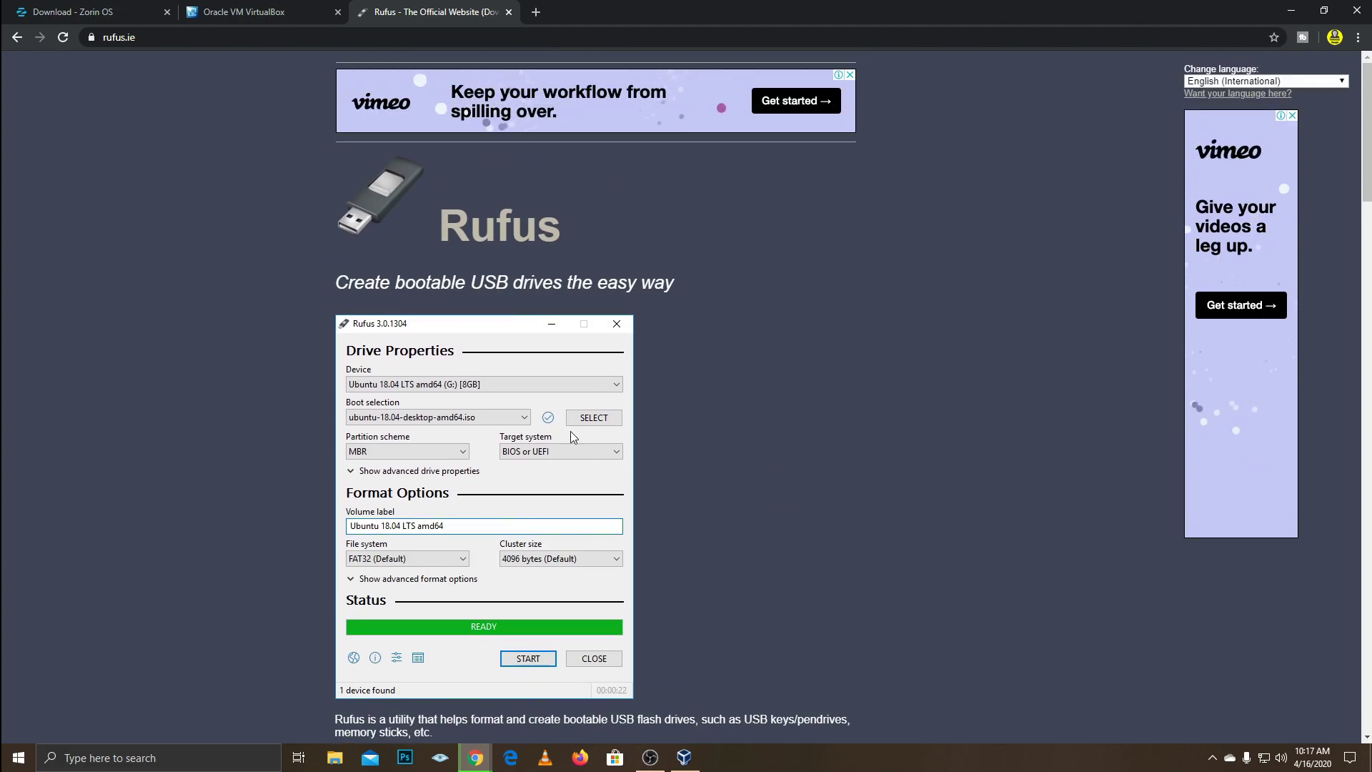
scroll(571, 437, down, 2)
In VirtualBox Manager, start a new VM named zorintest with 8516 MB of memory.
key(alt+Tab)
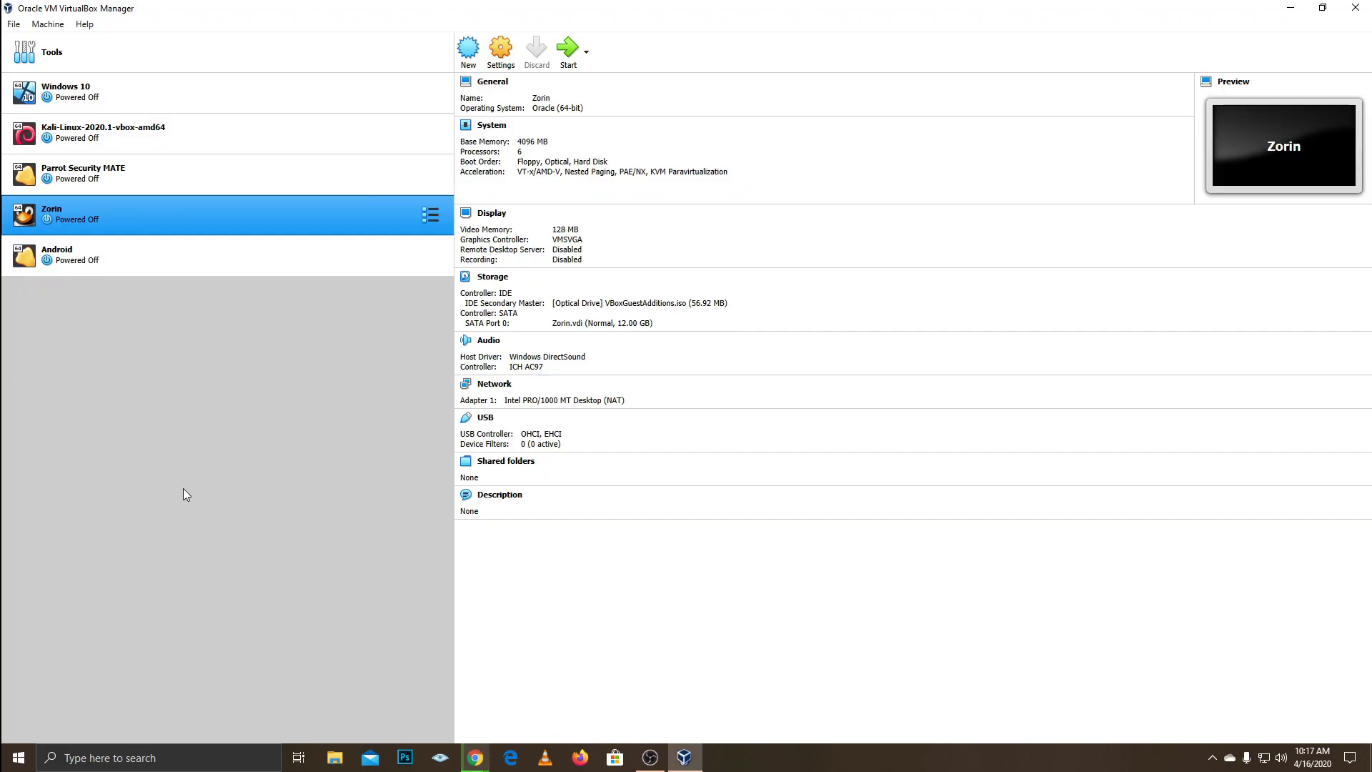
click(472, 54)
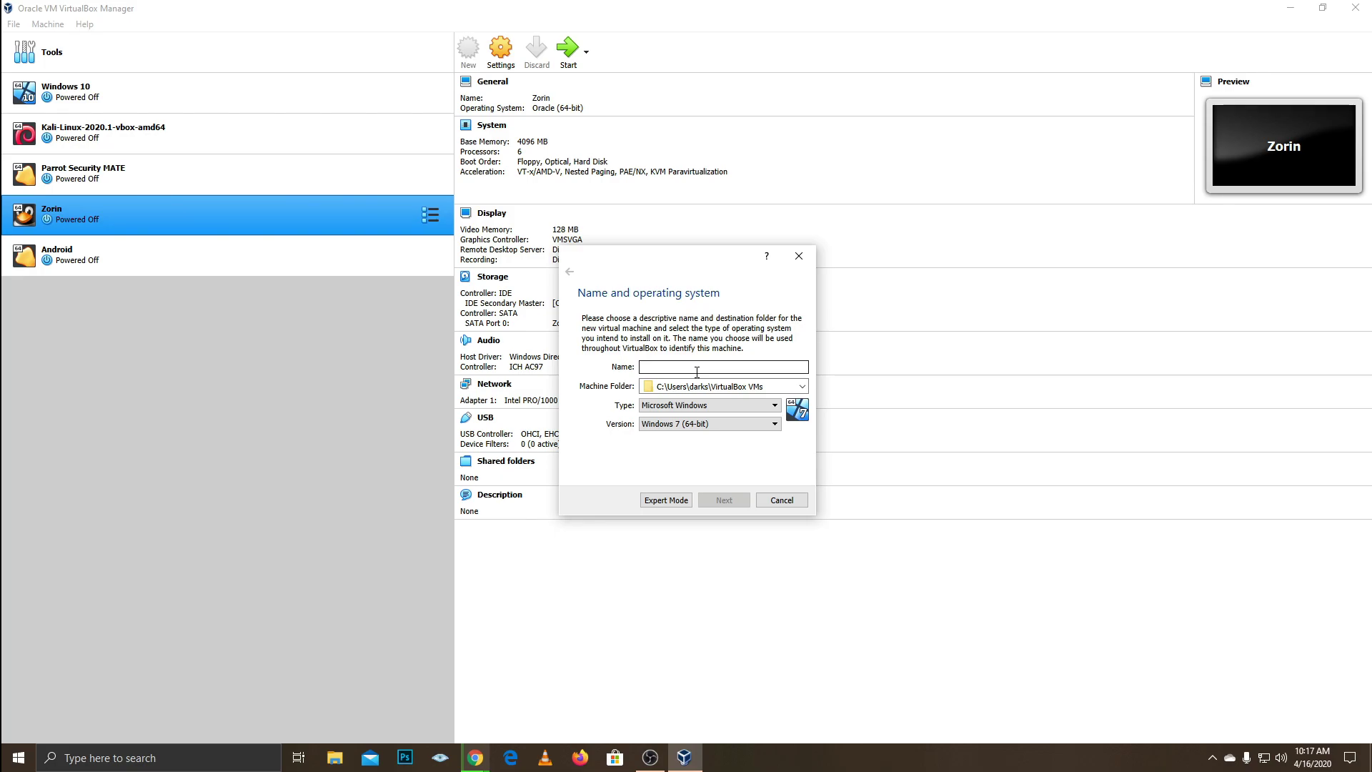
text(zorin02)
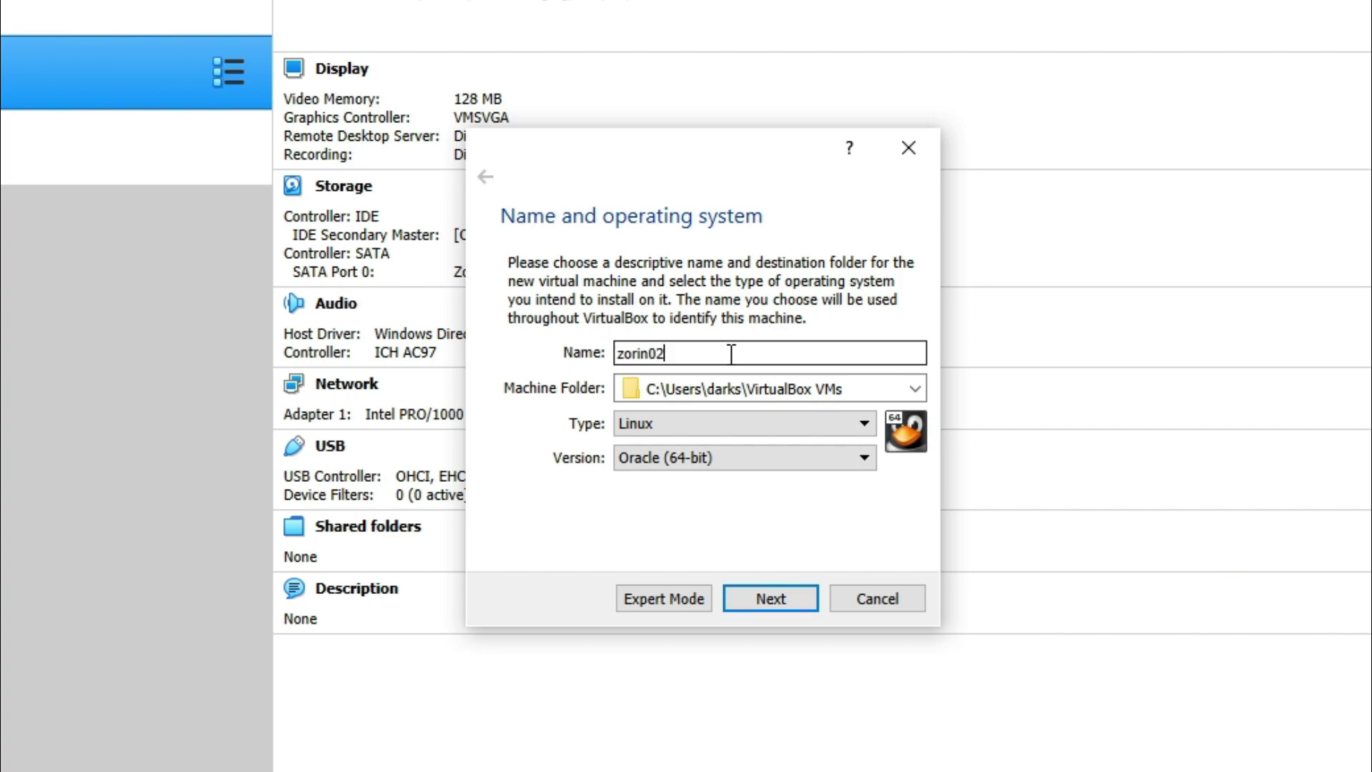
key(BackSpace)
key(BackSpace)
click(794, 611)
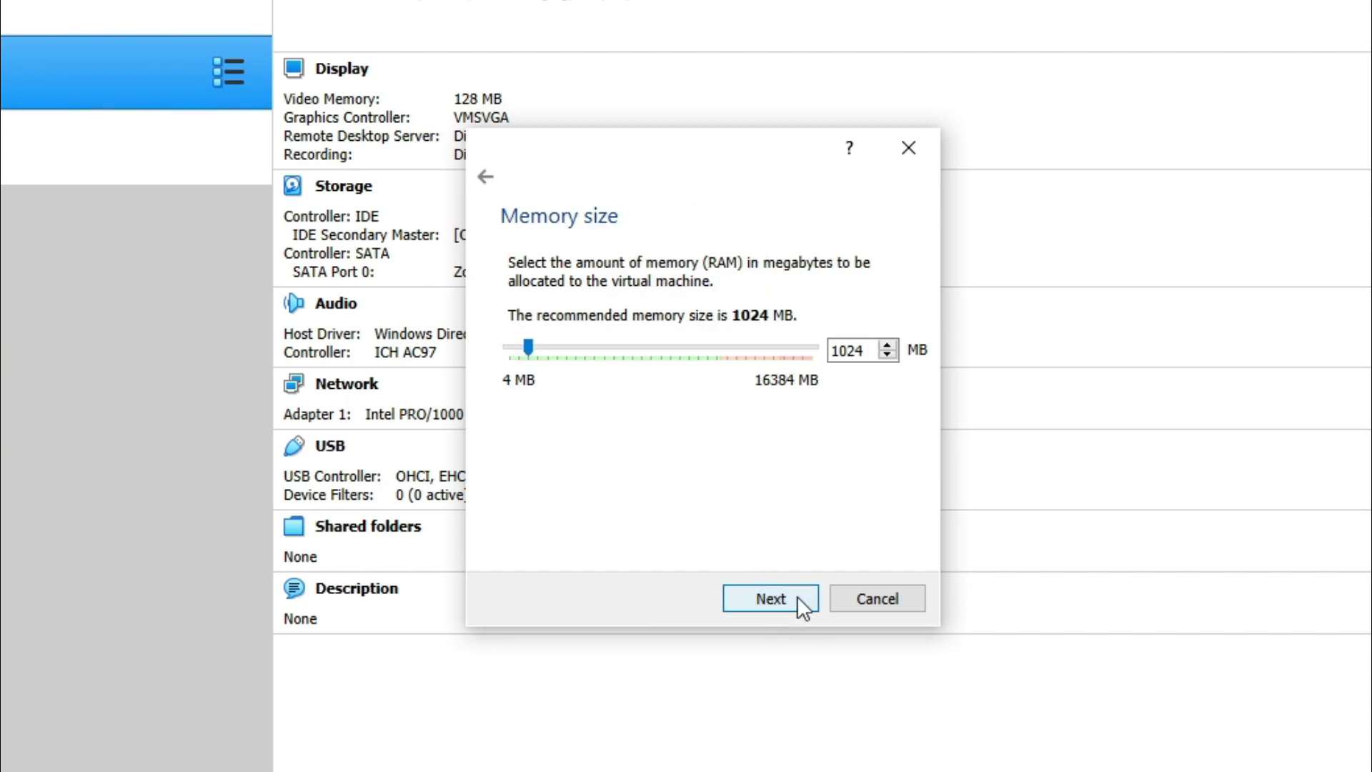
drag(528, 347, 633, 393)
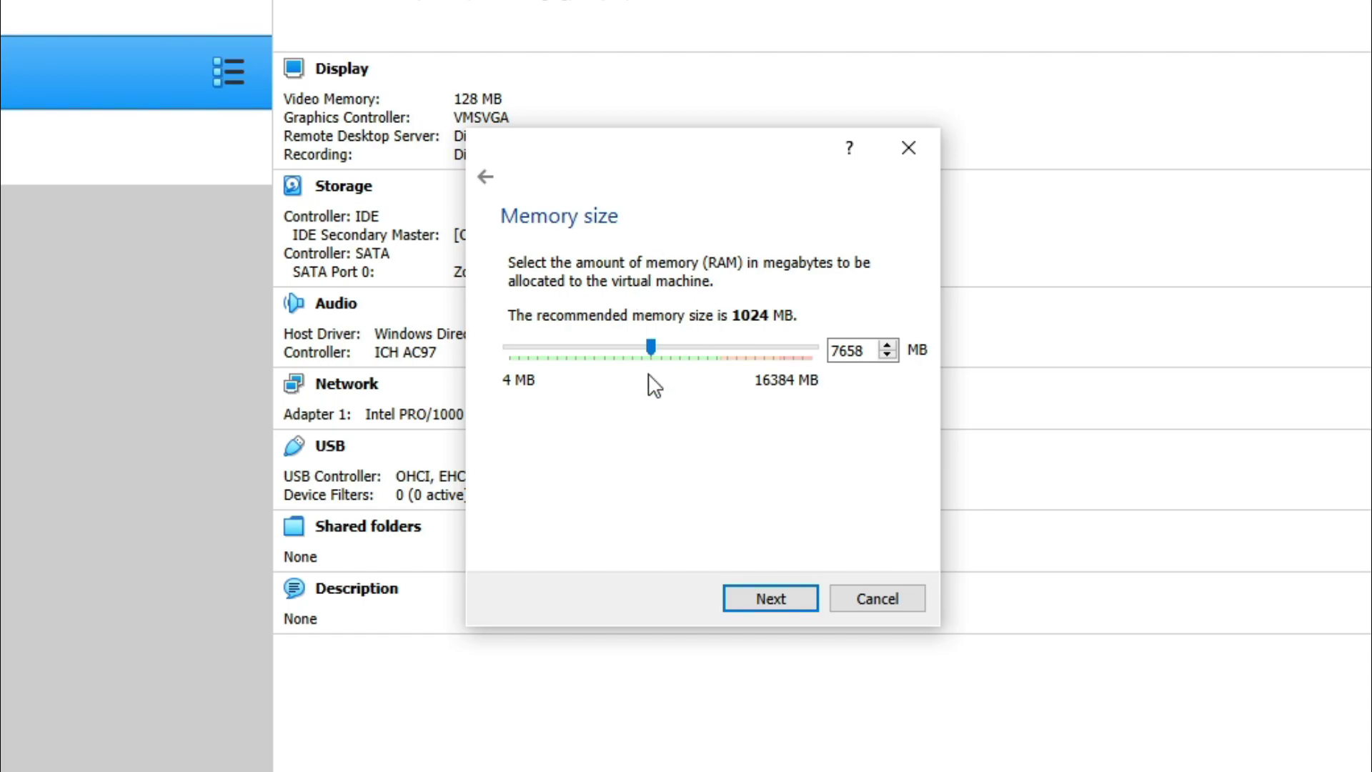
drag(656, 350, 667, 349)
Create a new VDI virtual hard disk sized 25.50 GB for the VM.
click(790, 595)
click(791, 591)
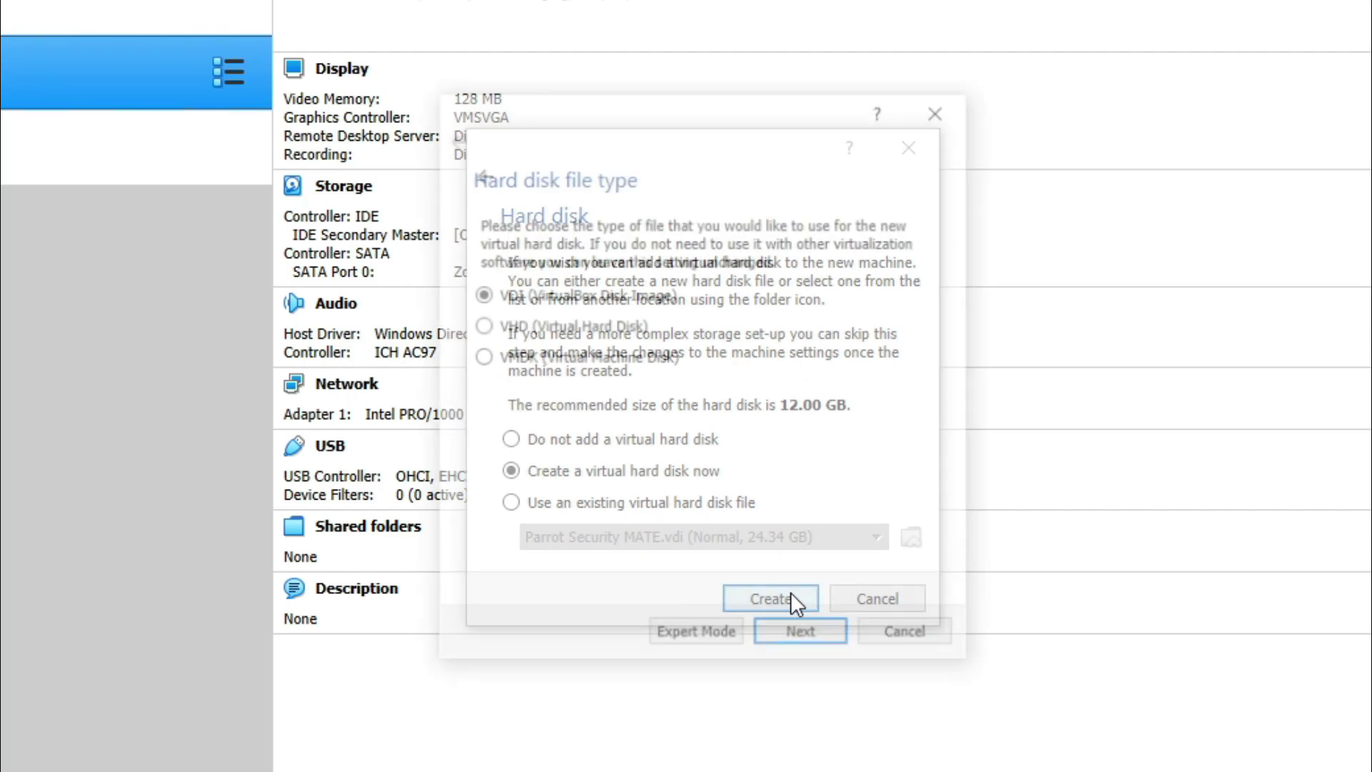
click(799, 636)
click(799, 636)
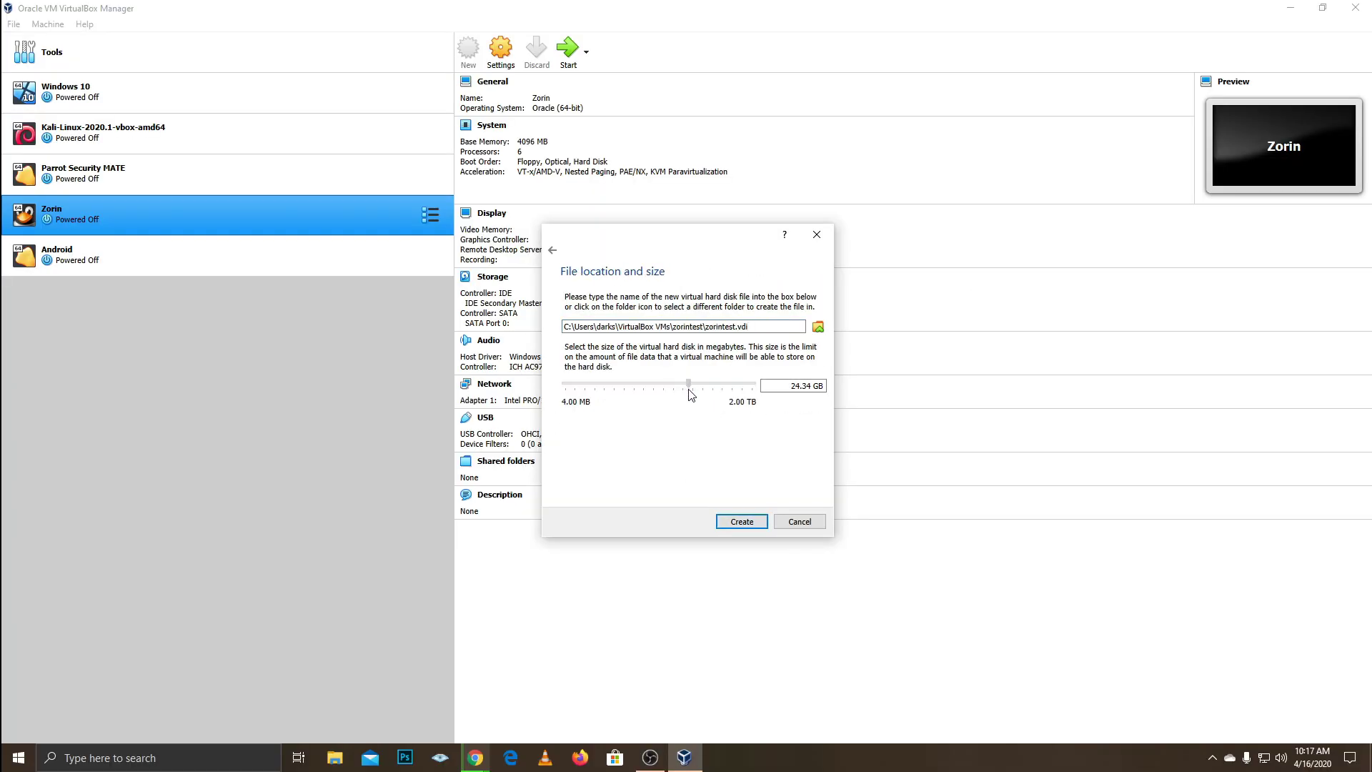
drag(692, 395, 693, 395)
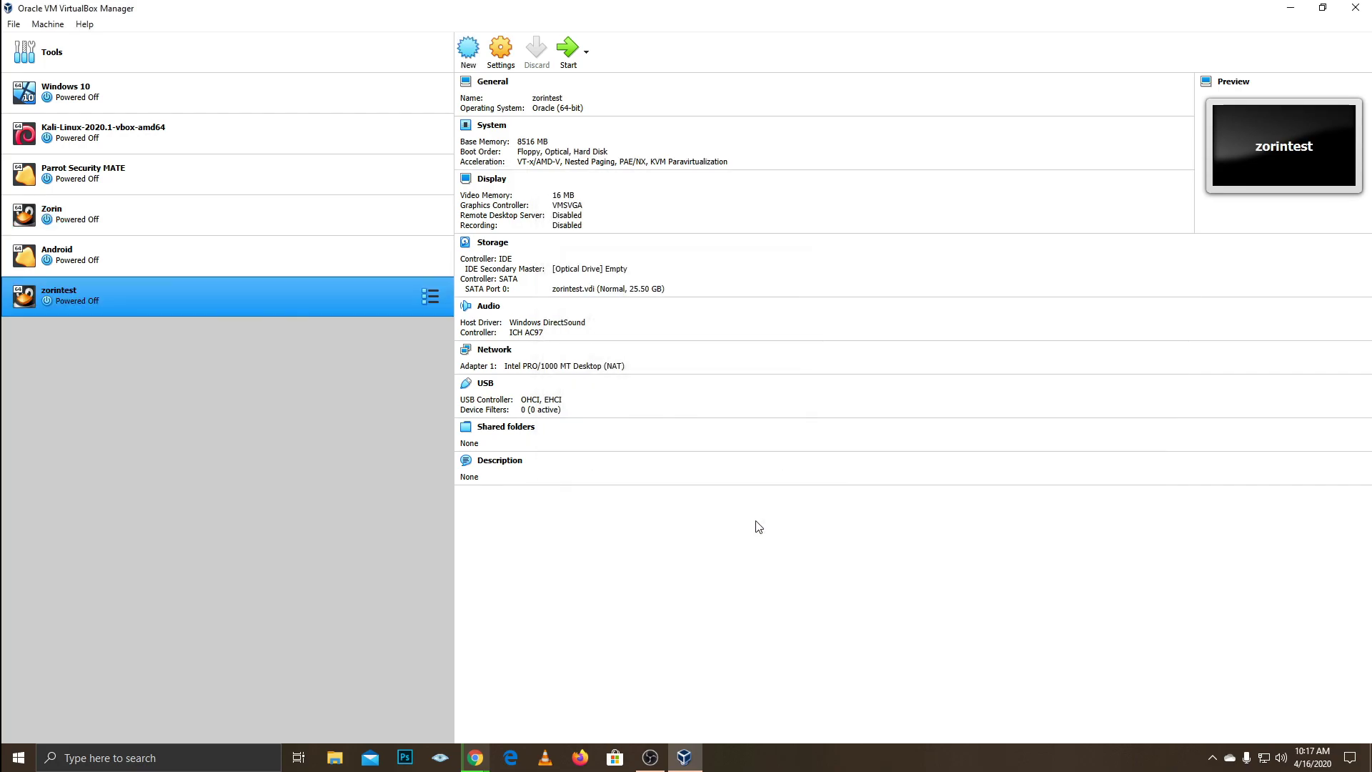
Start the zorintest VM with Zorin-OS-12.2-Core-64.iso from Downloads as its startup disk.
double_click(139, 303)
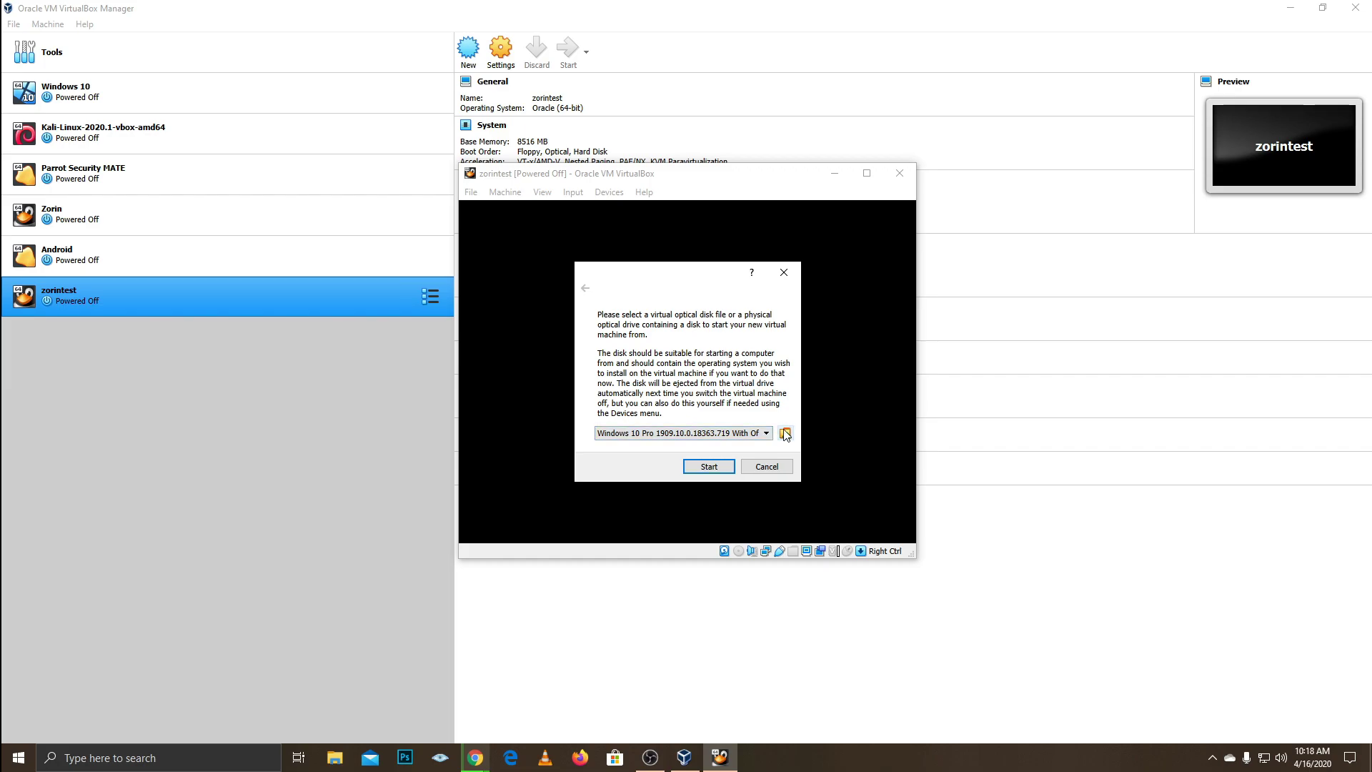
click(785, 435)
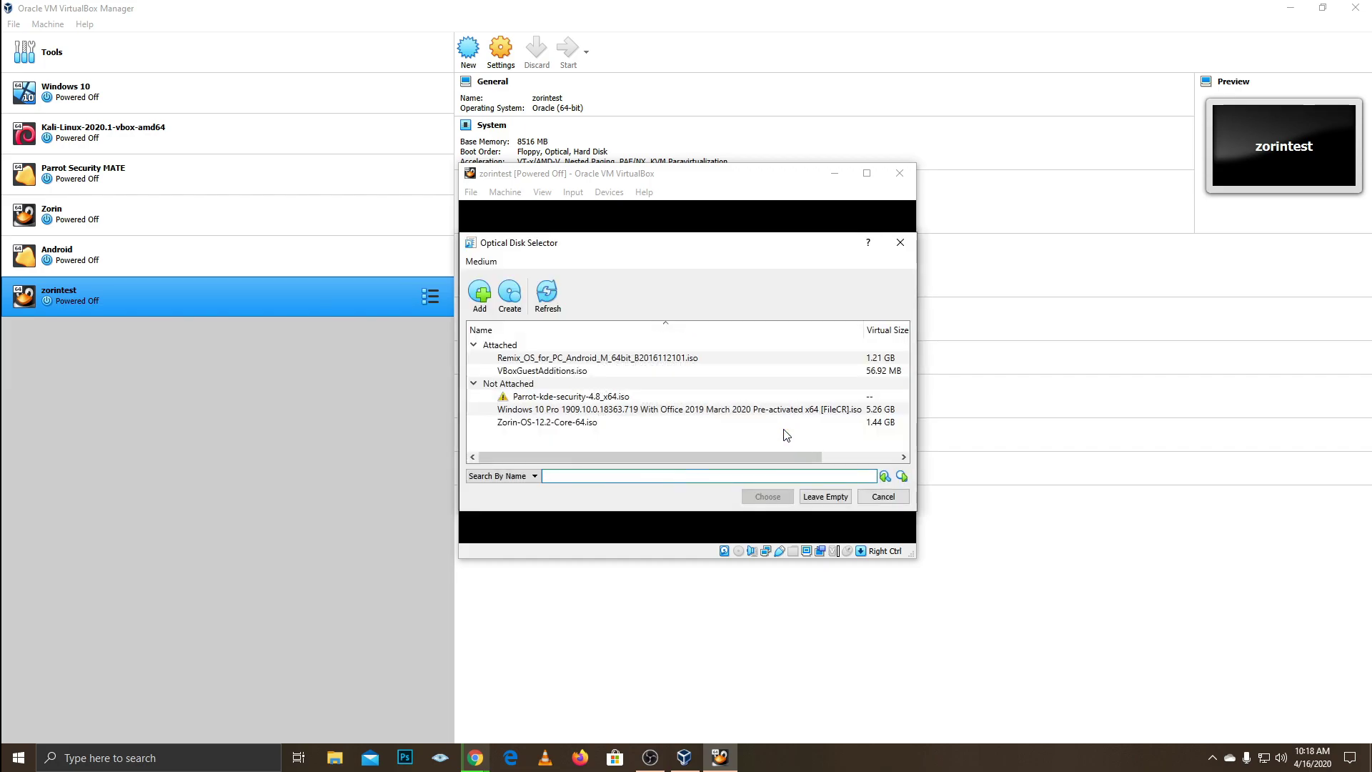
click(482, 301)
click(529, 411)
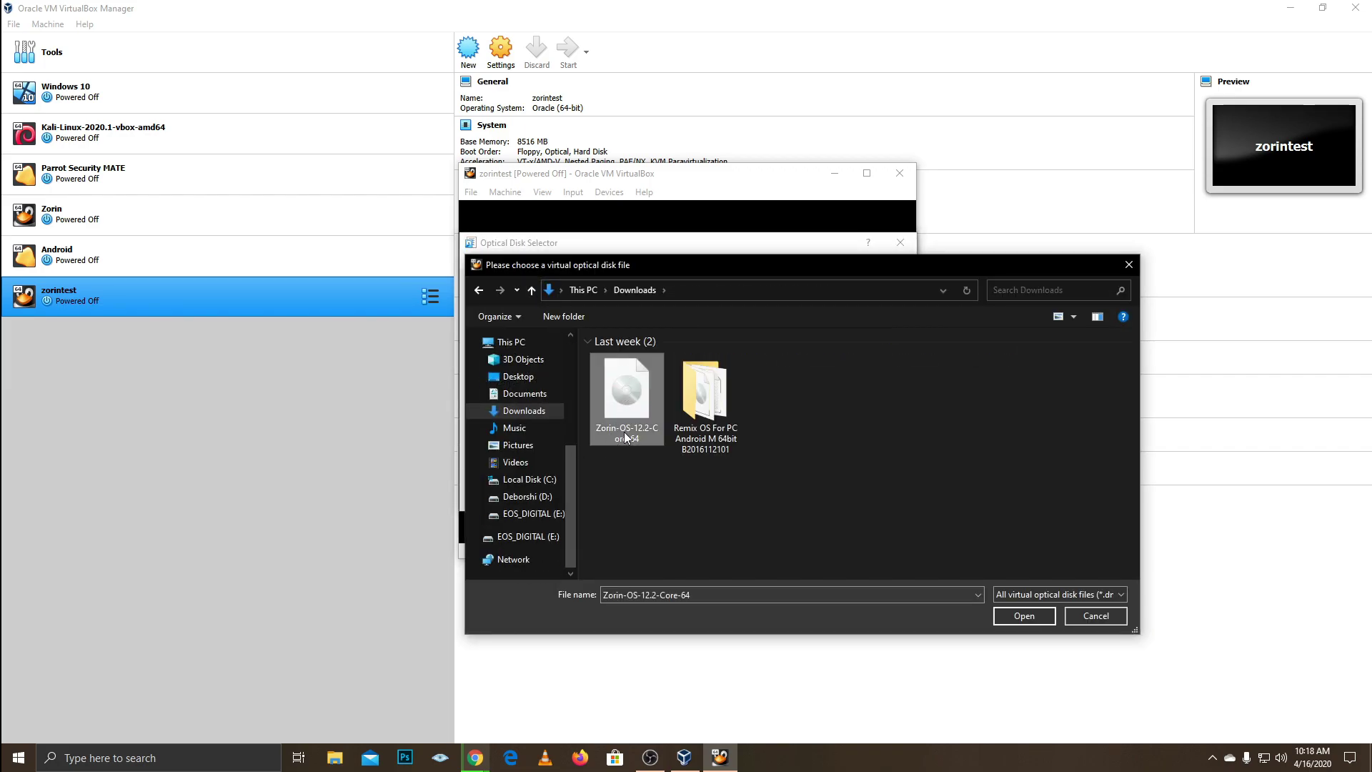
double_click(624, 396)
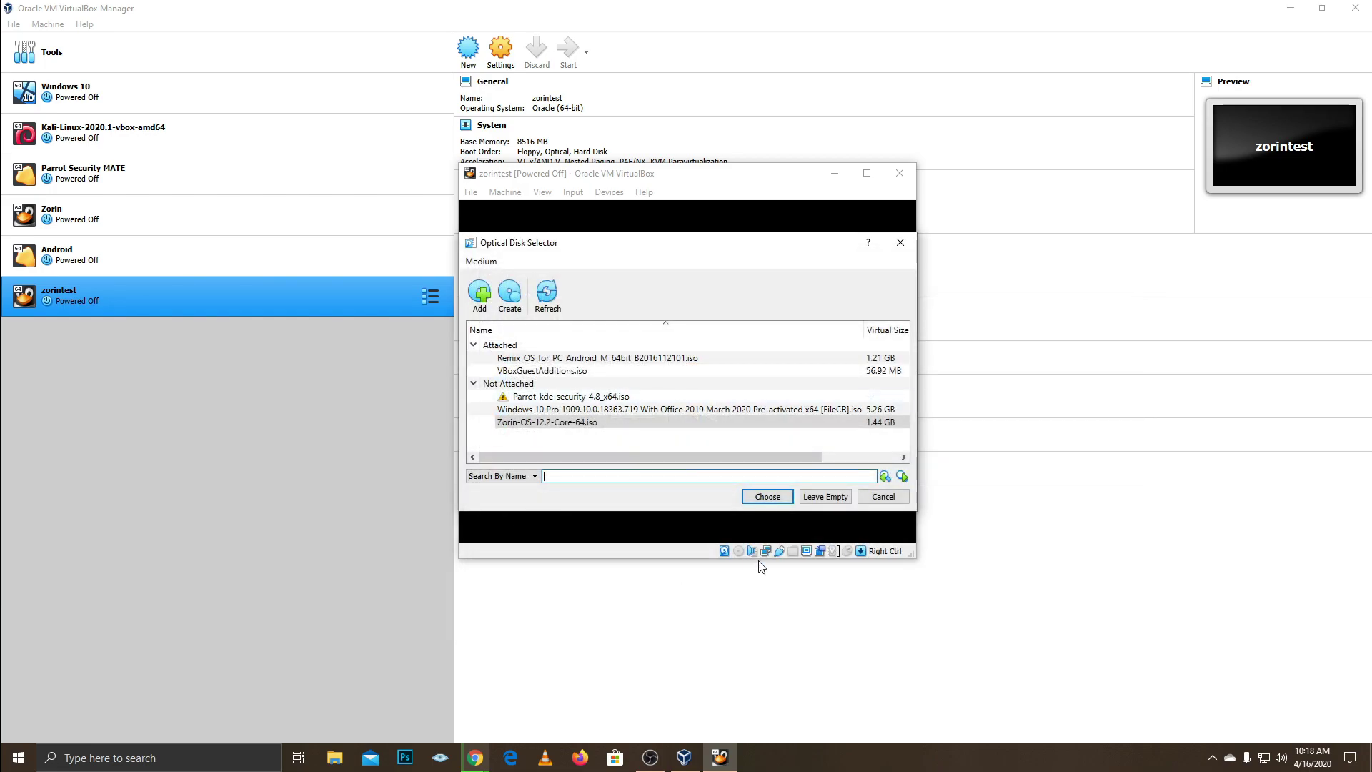
click(764, 503)
click(711, 465)
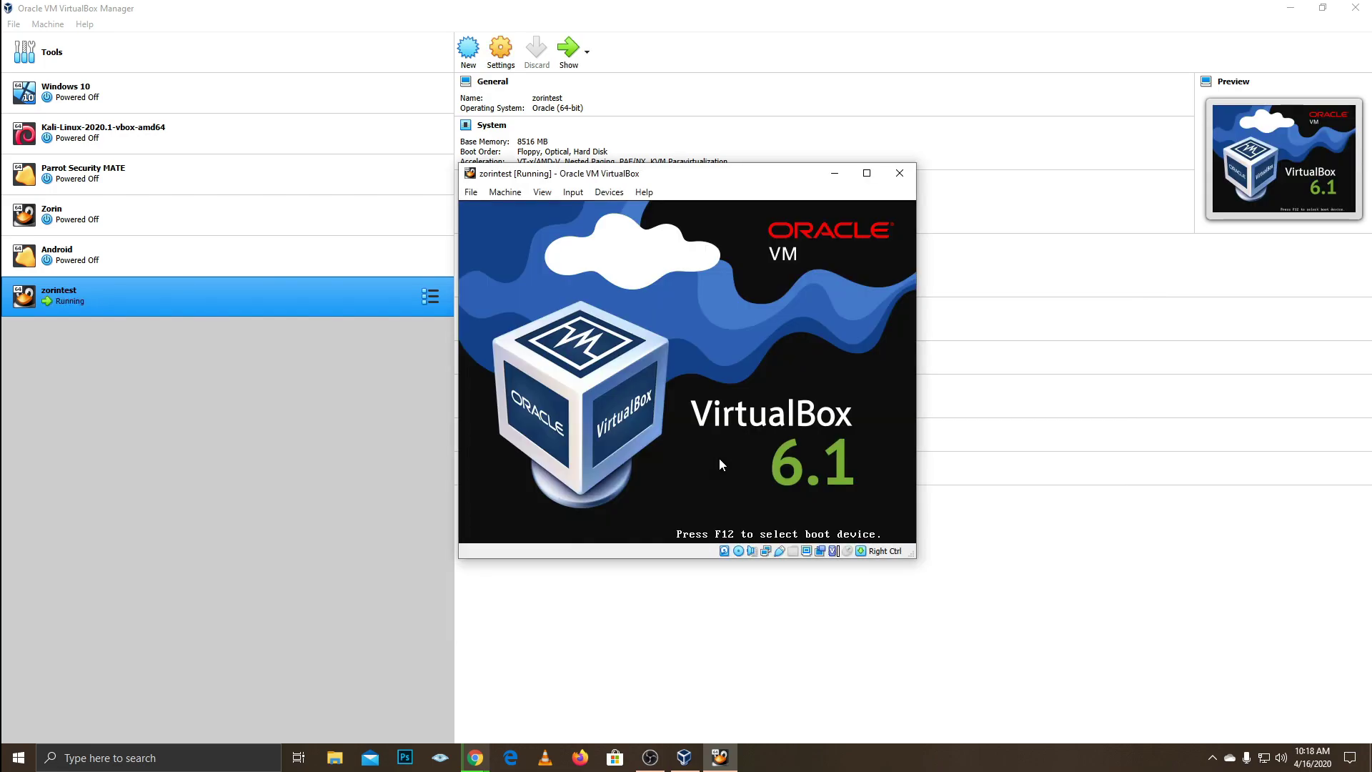
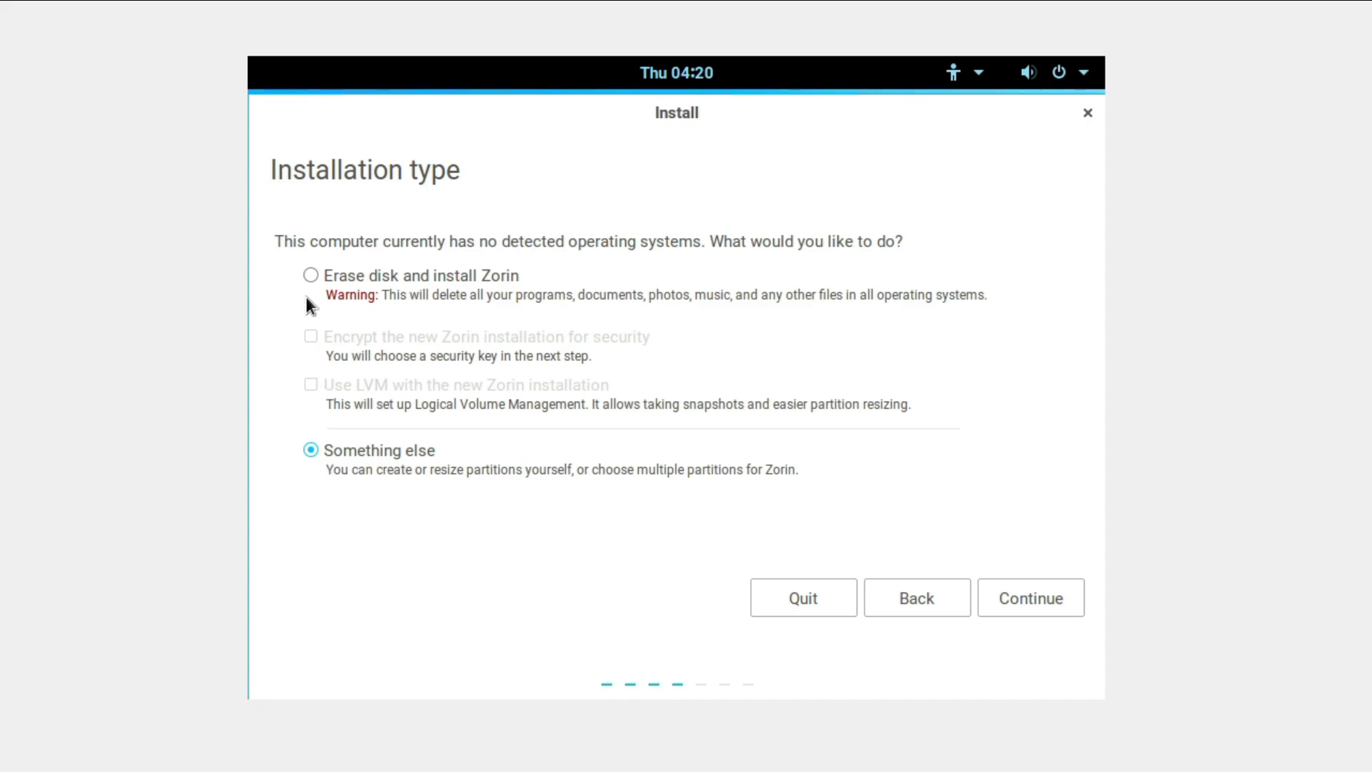
Choose 'Erase disk and install Zorin' with LVM enabled, then begin the installation.
click(310, 274)
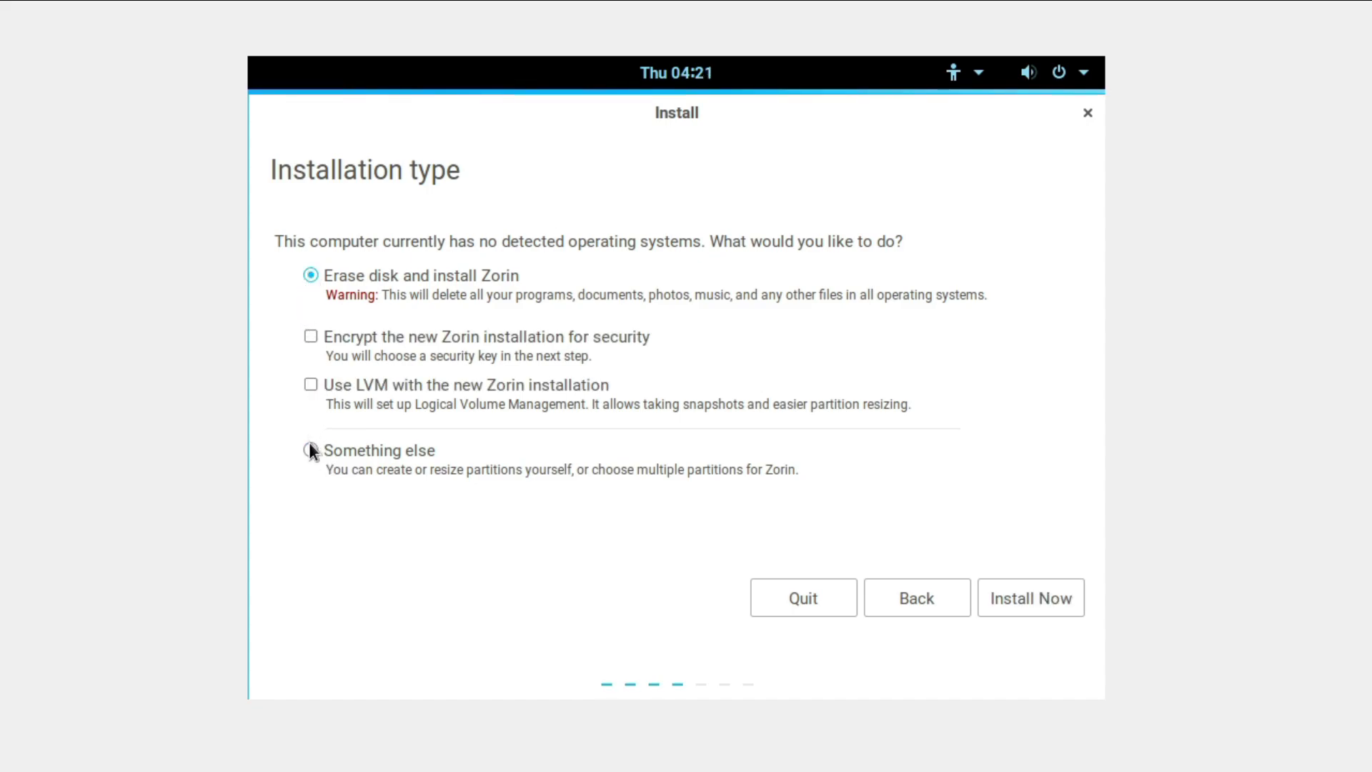
click(314, 384)
click(1035, 596)
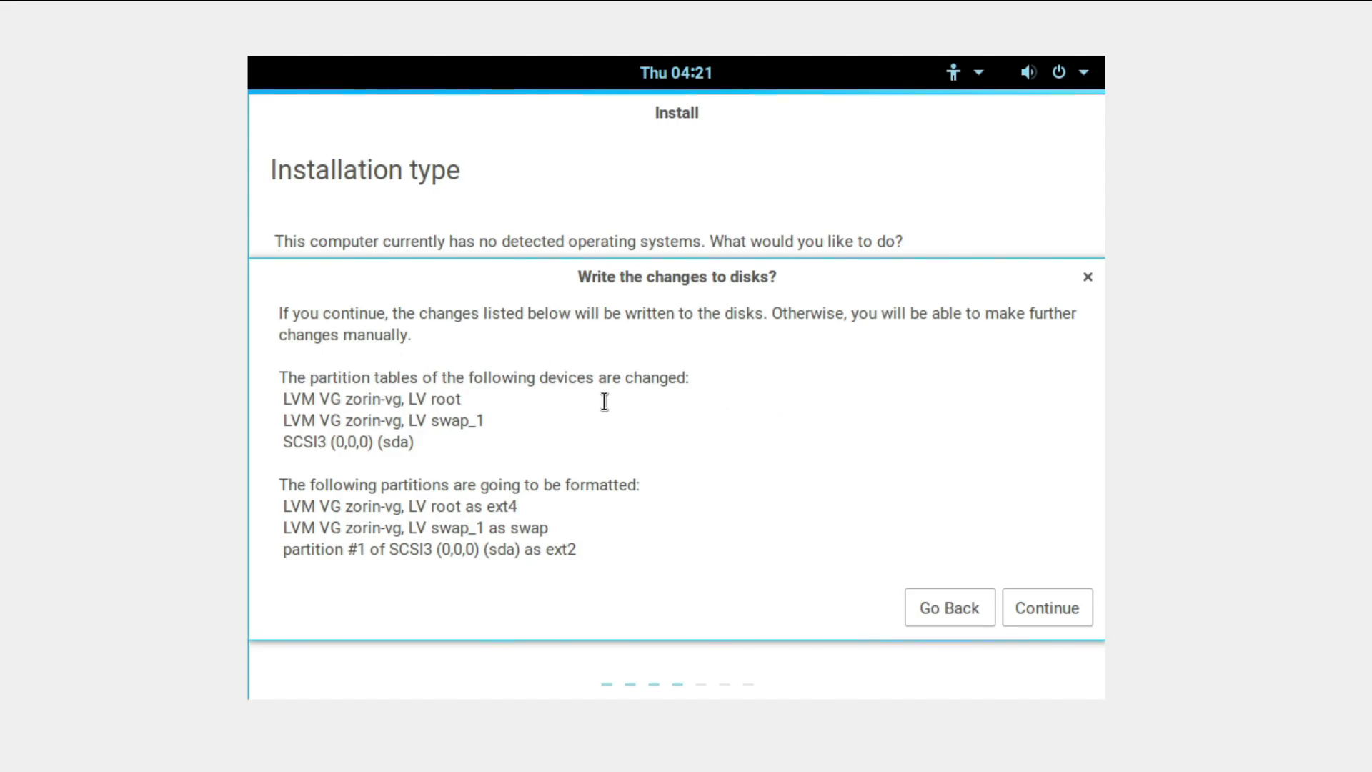
Confirm writing the partition changes to disk and keep New York as the location.
click(1061, 609)
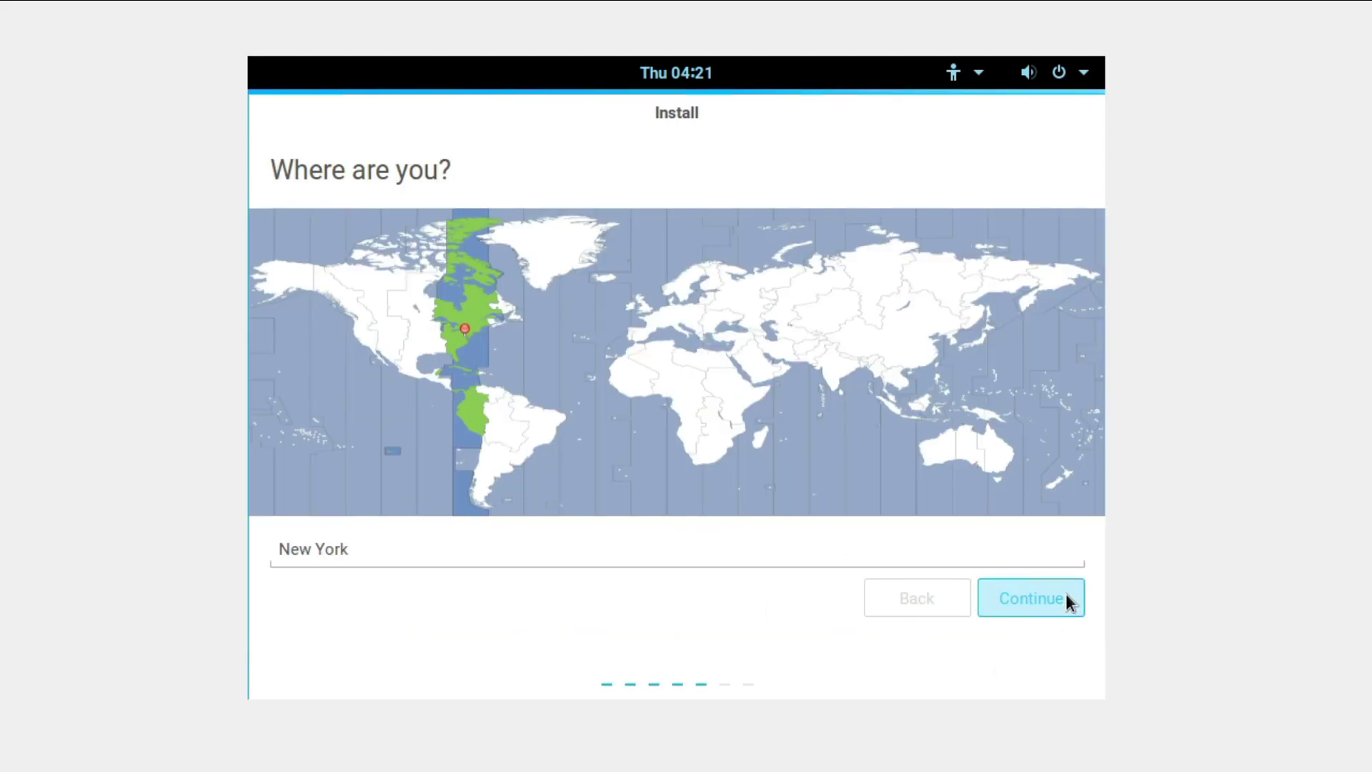
click(1070, 603)
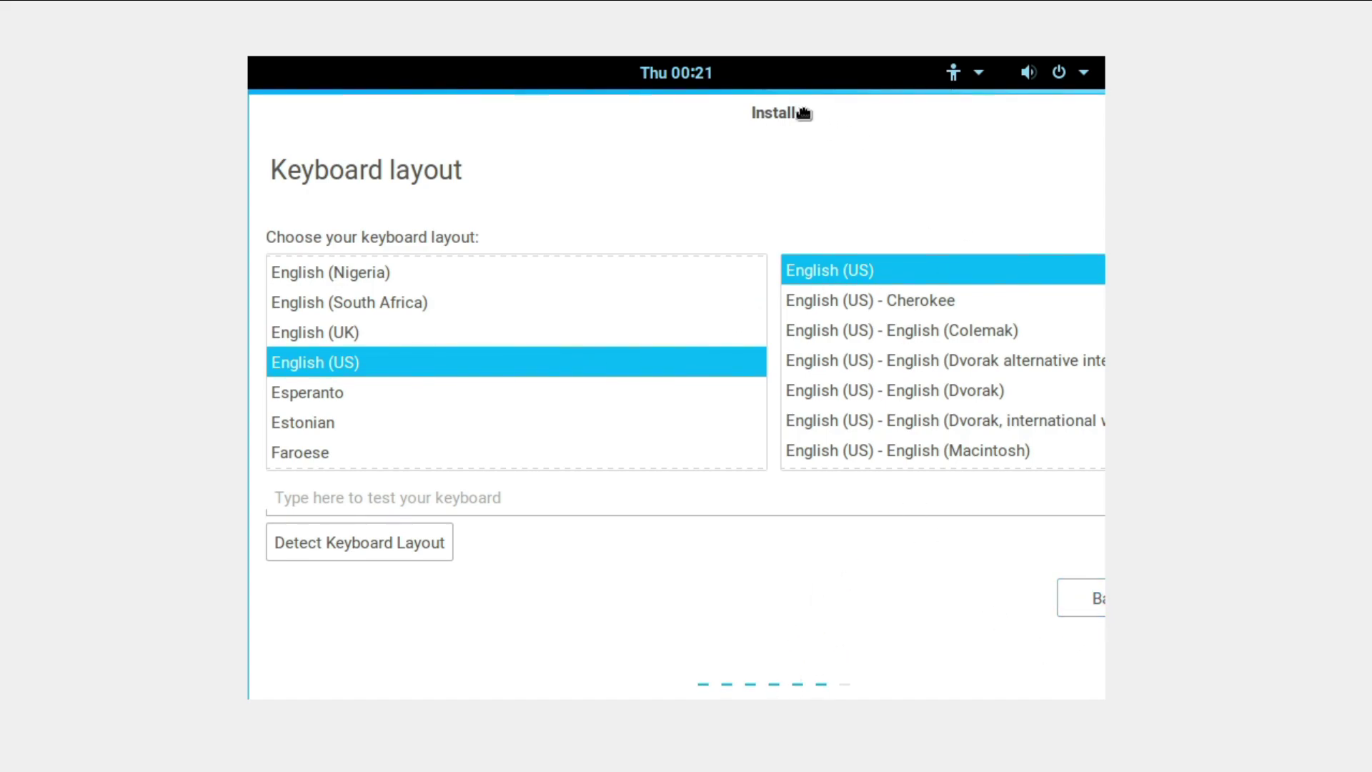
Accept the English (US) keyboard layout, enter the account details, and enable automatic login.
mouse_move(804, 112)
mouse_down()
mouse_move(570, 132)
mouse_move(969, 147)
mouse_move(509, 131)
mouse_move(787, 144)
mouse_move(306, 100)
mouse_move(631, 125)
mouse_move(797, 114)
mouse_up()
click(776, 595)
text(technicalbangla)
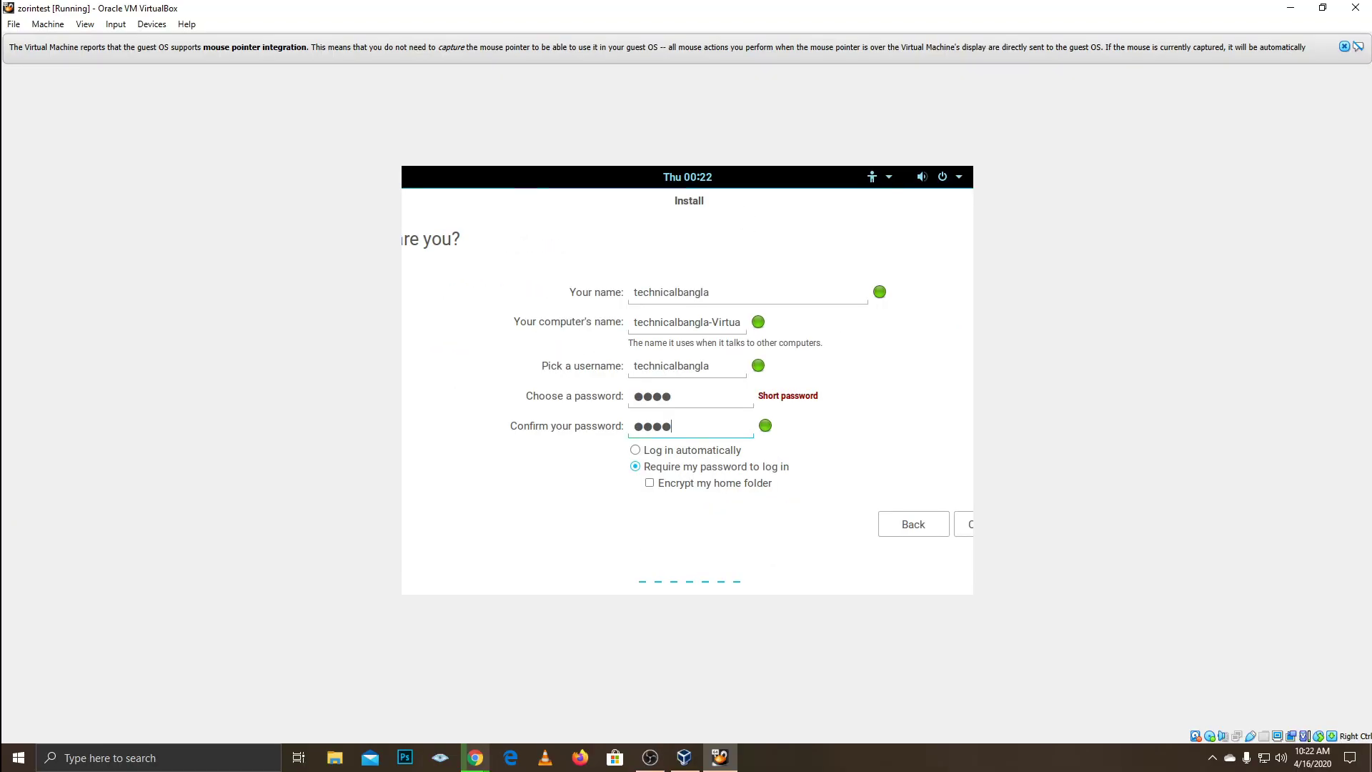
click(678, 448)
click(966, 527)
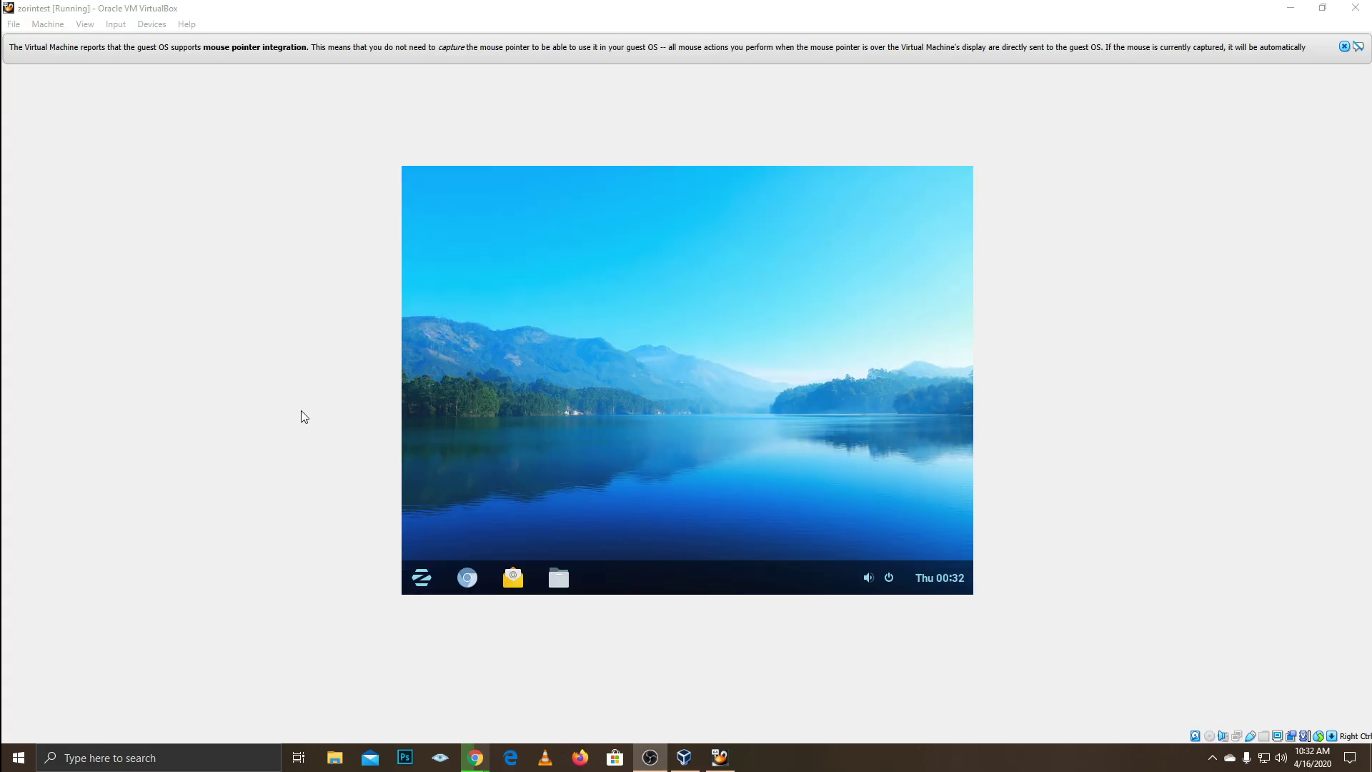
Dismiss the mouse-integration notice and open the VirtualBox Devices menu.
click(433, 580)
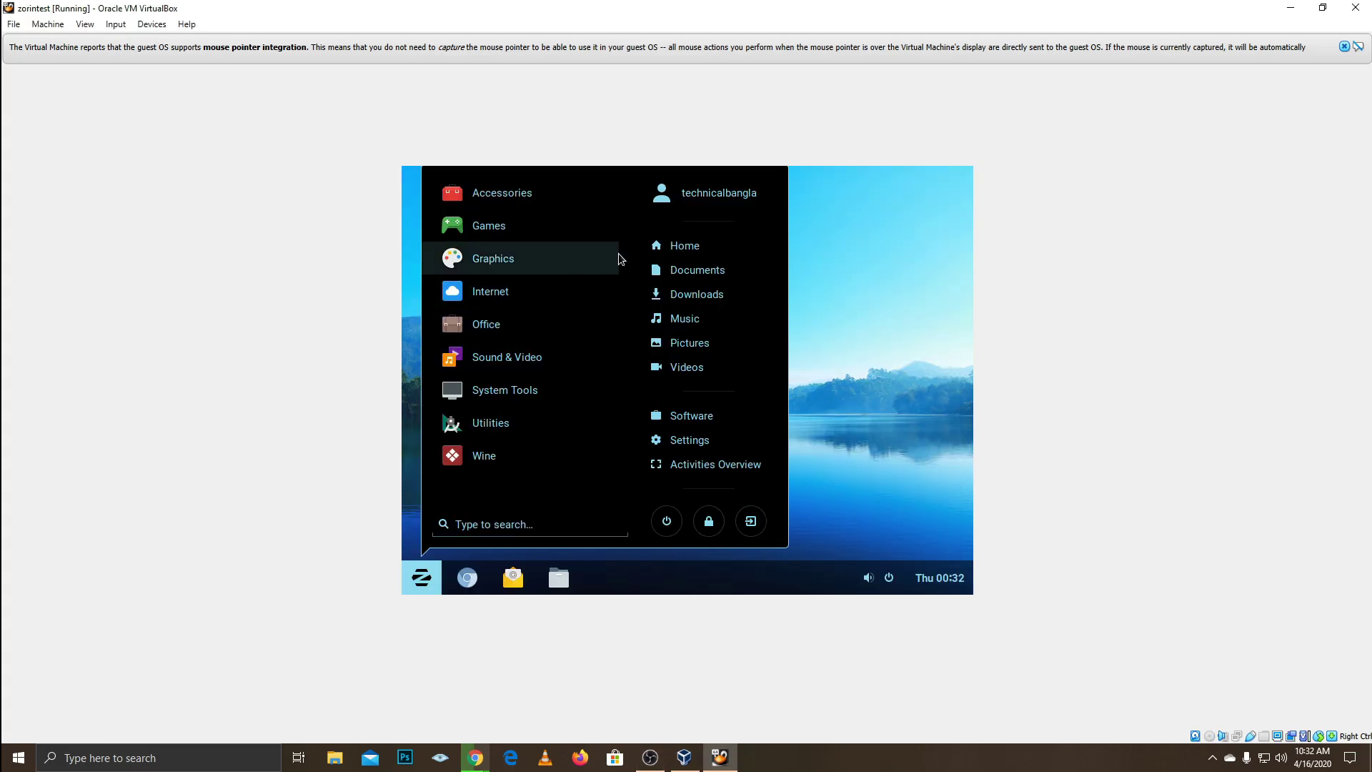
click(882, 253)
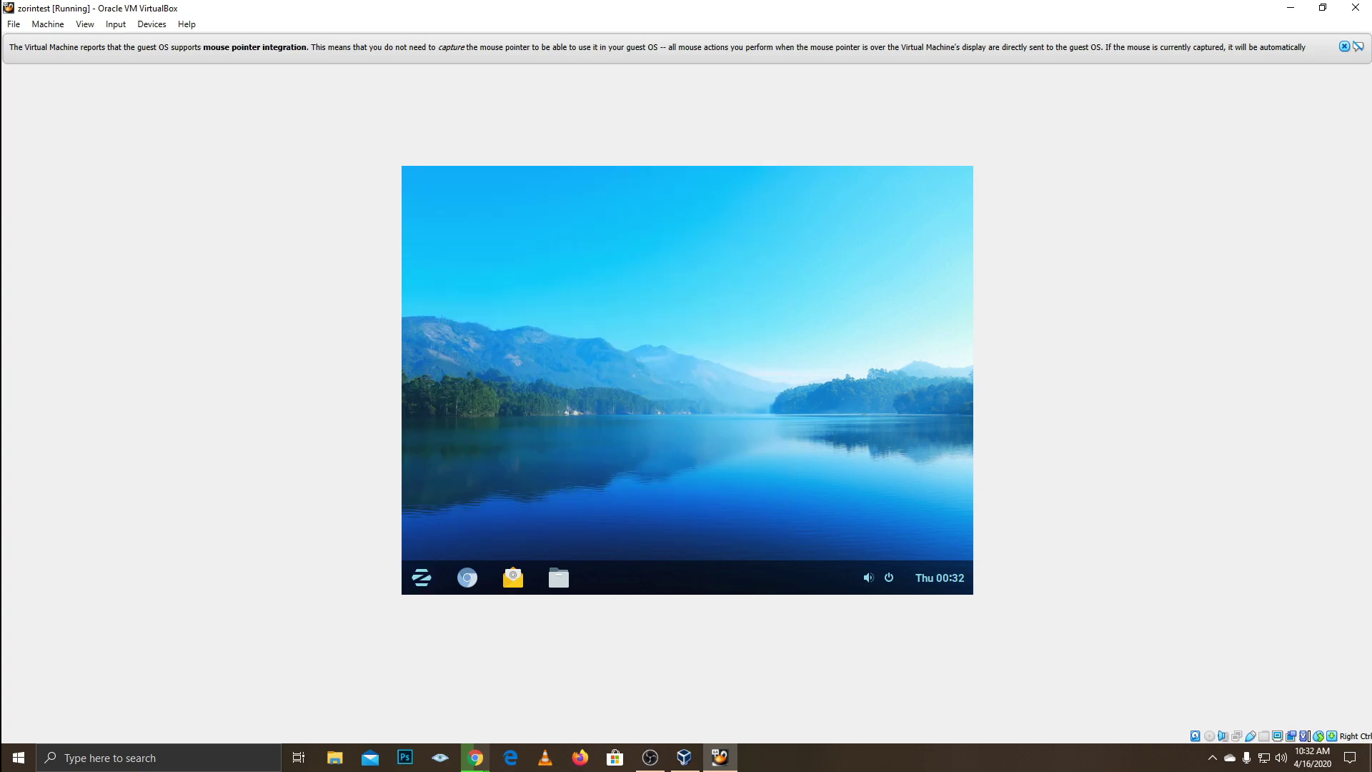
click(1344, 47)
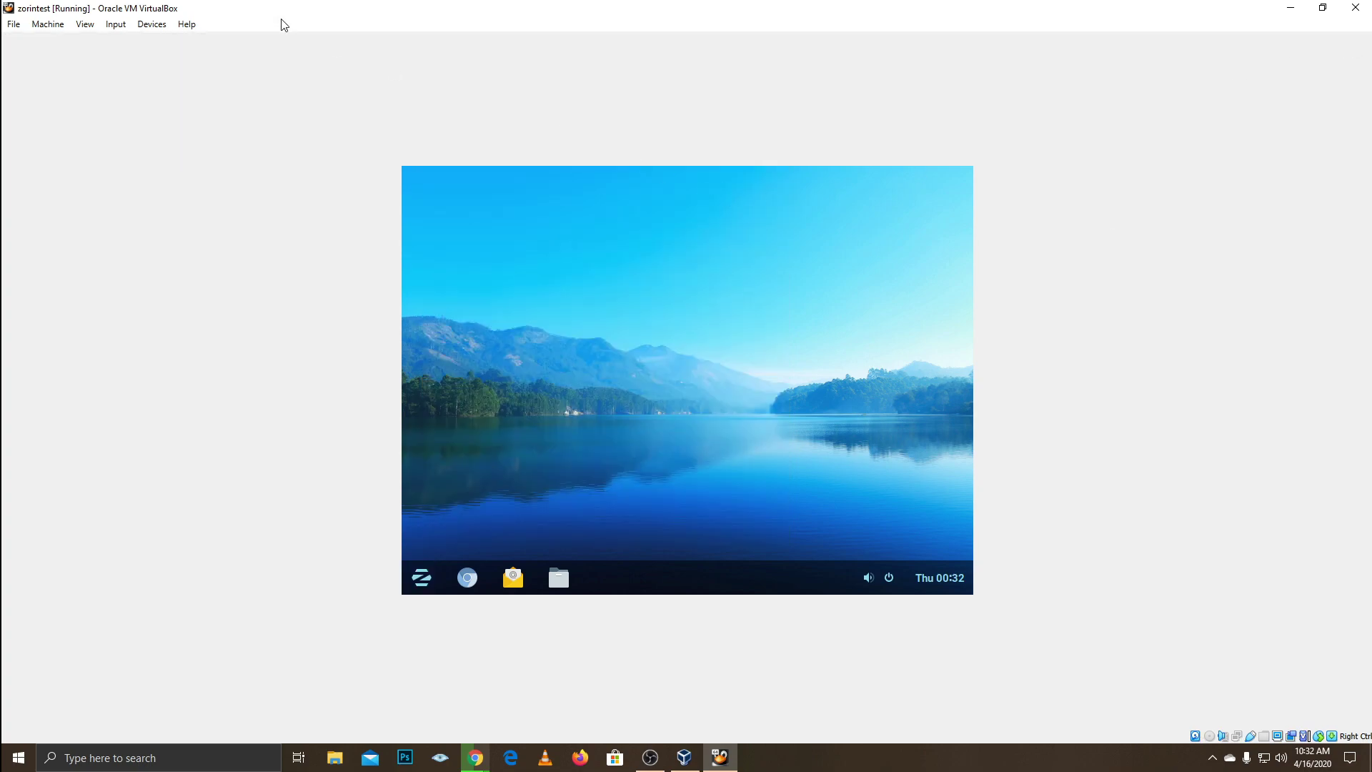
click(118, 27)
mouse_move(138, 29)
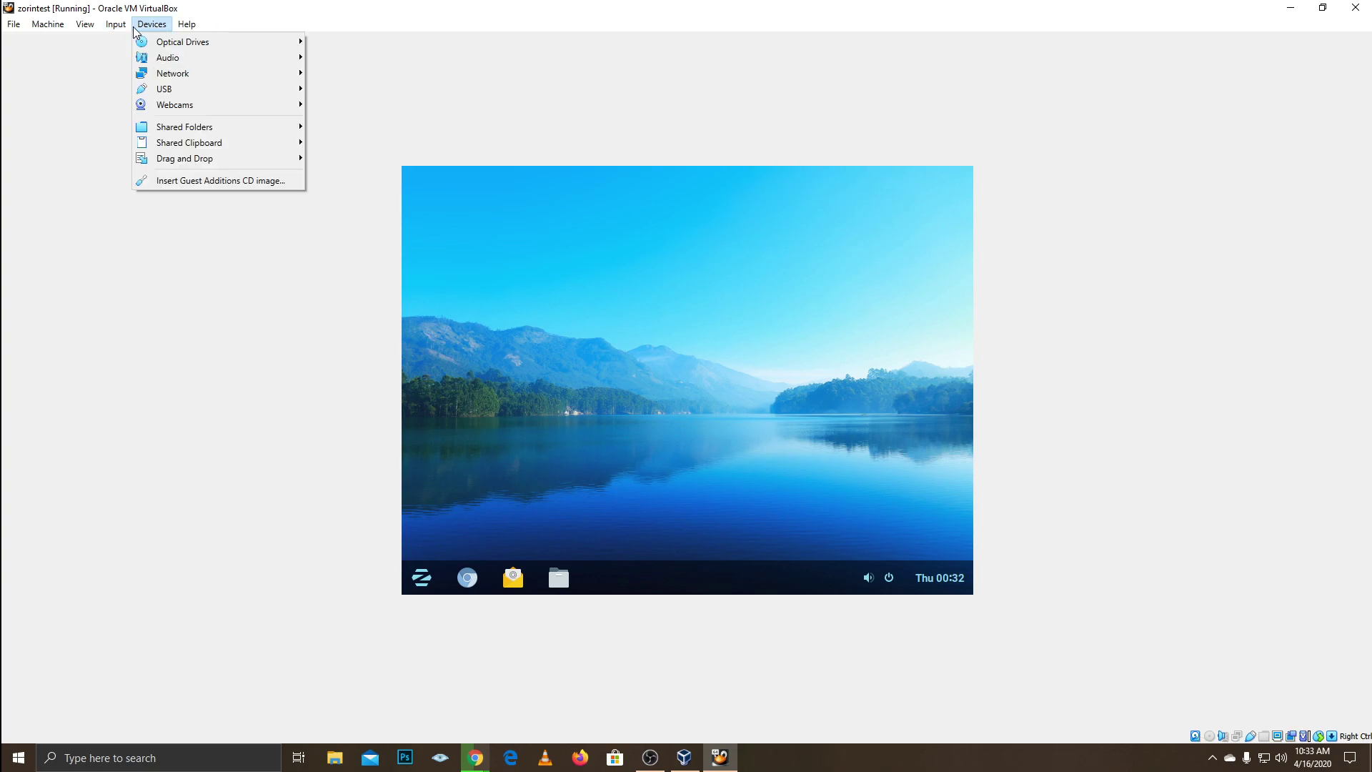
Insert the Guest Additions CD image and run its installer, authenticating with the admin password.
click(177, 182)
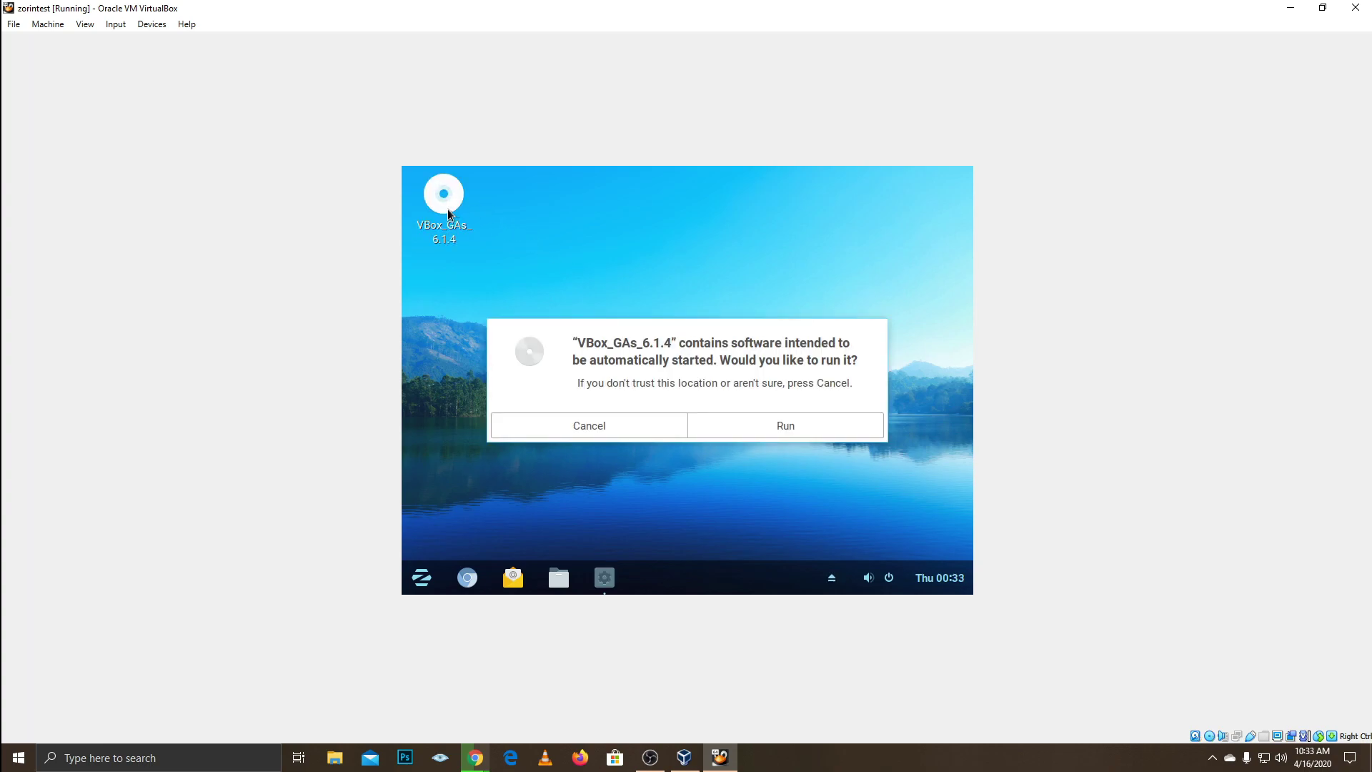
click(774, 426)
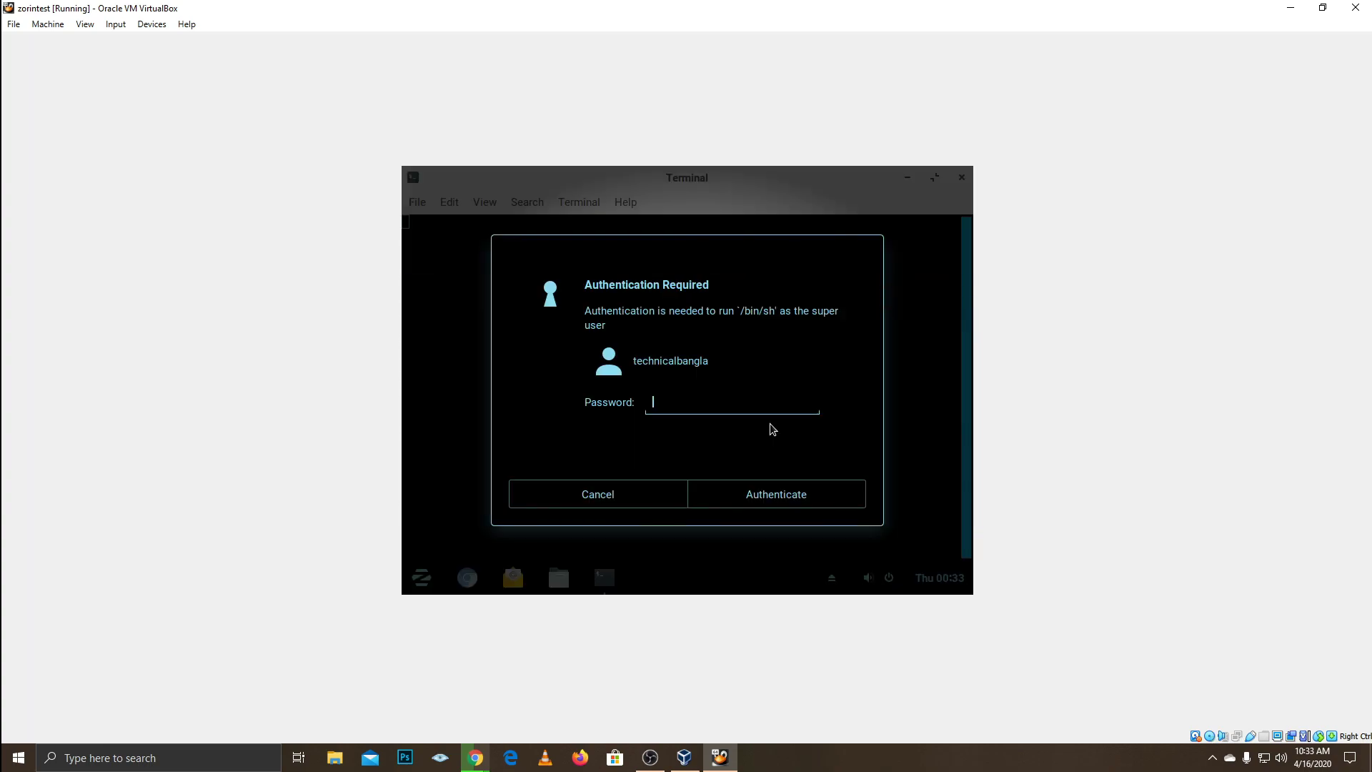
text(***)
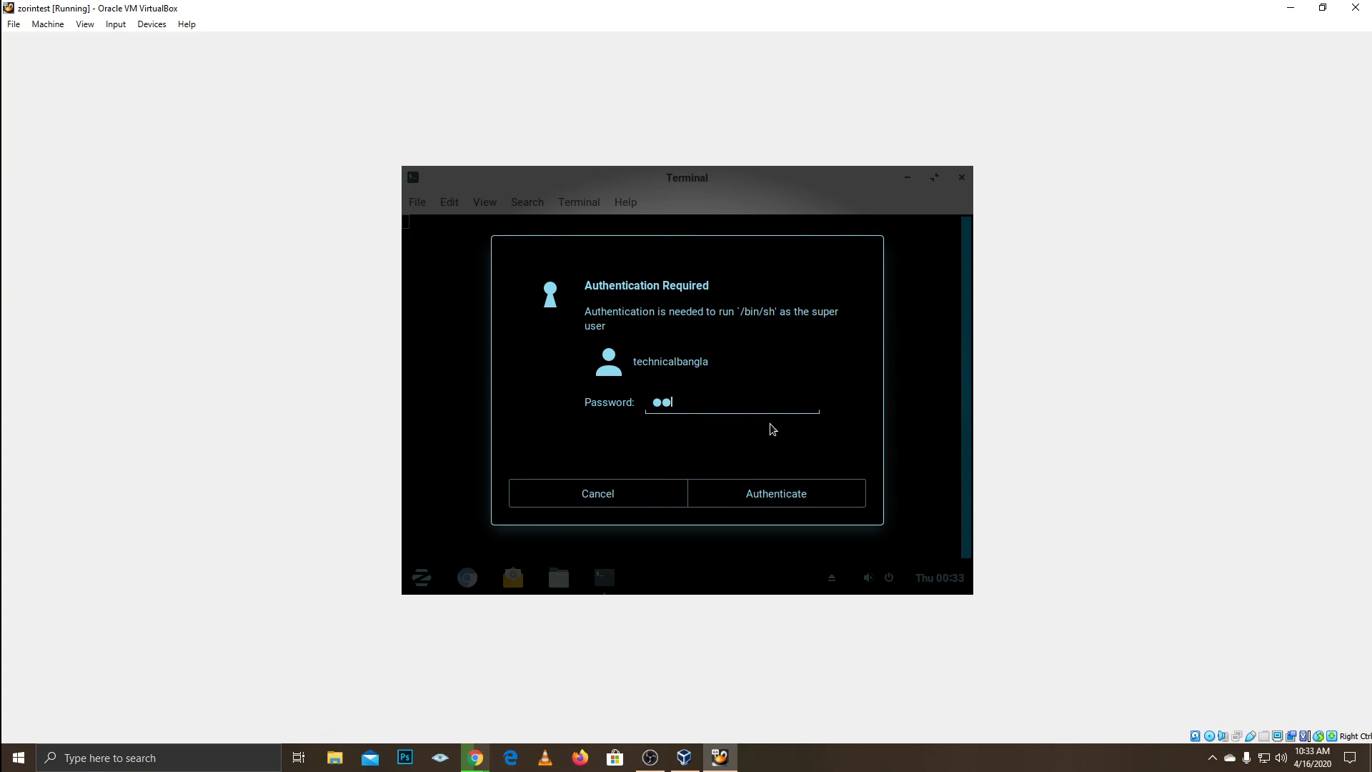
text(*)
key(Return)
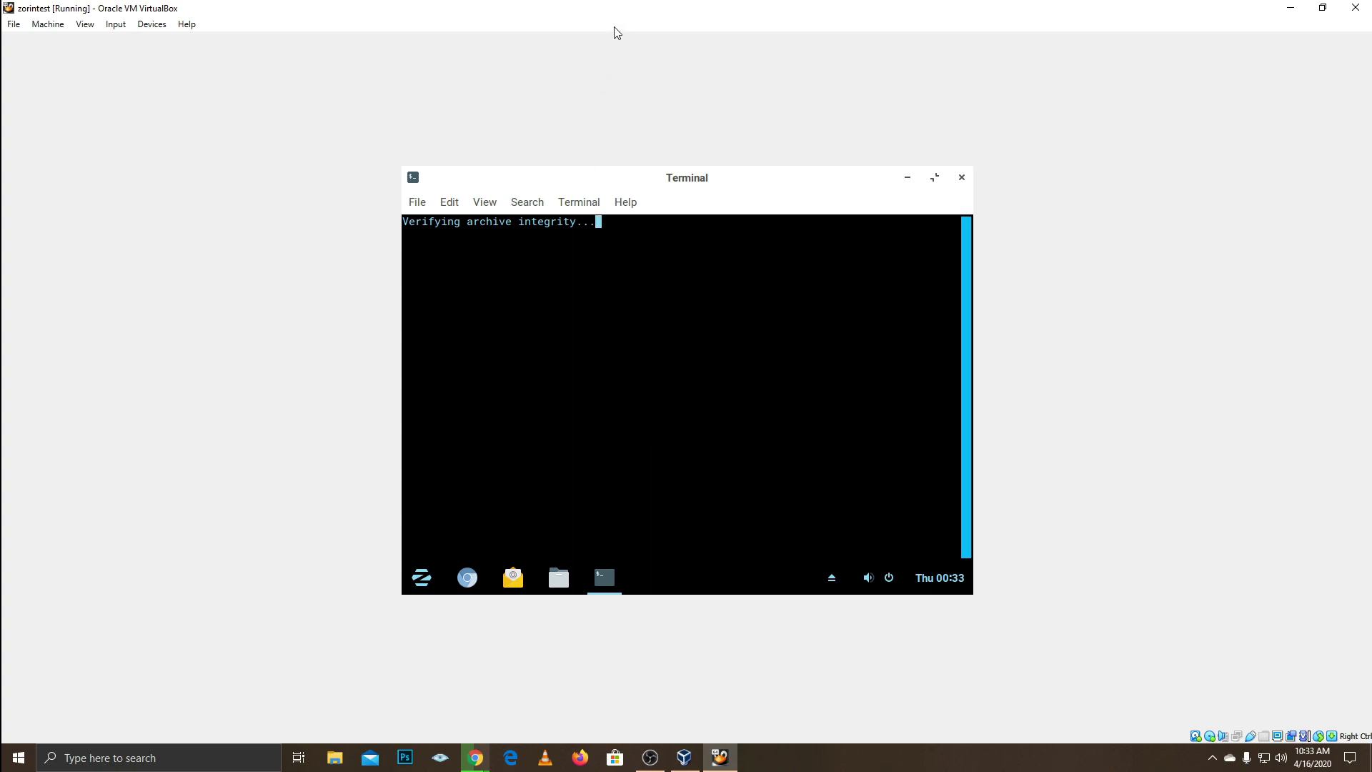
Restore the VM window, drag it to fill the screen, then shrink it with Super+Down.
double_click(634, 12)
drag(711, 309, 644, 3)
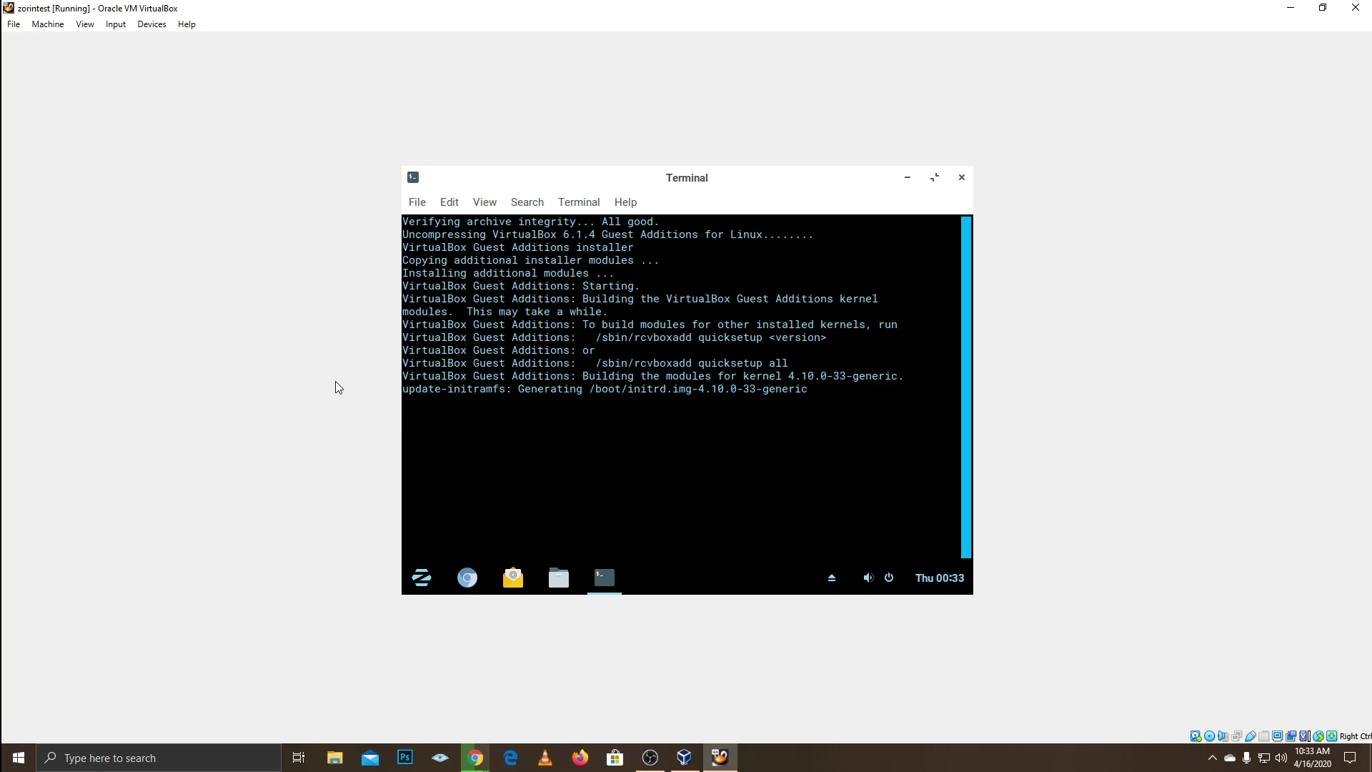
key(super+Down)
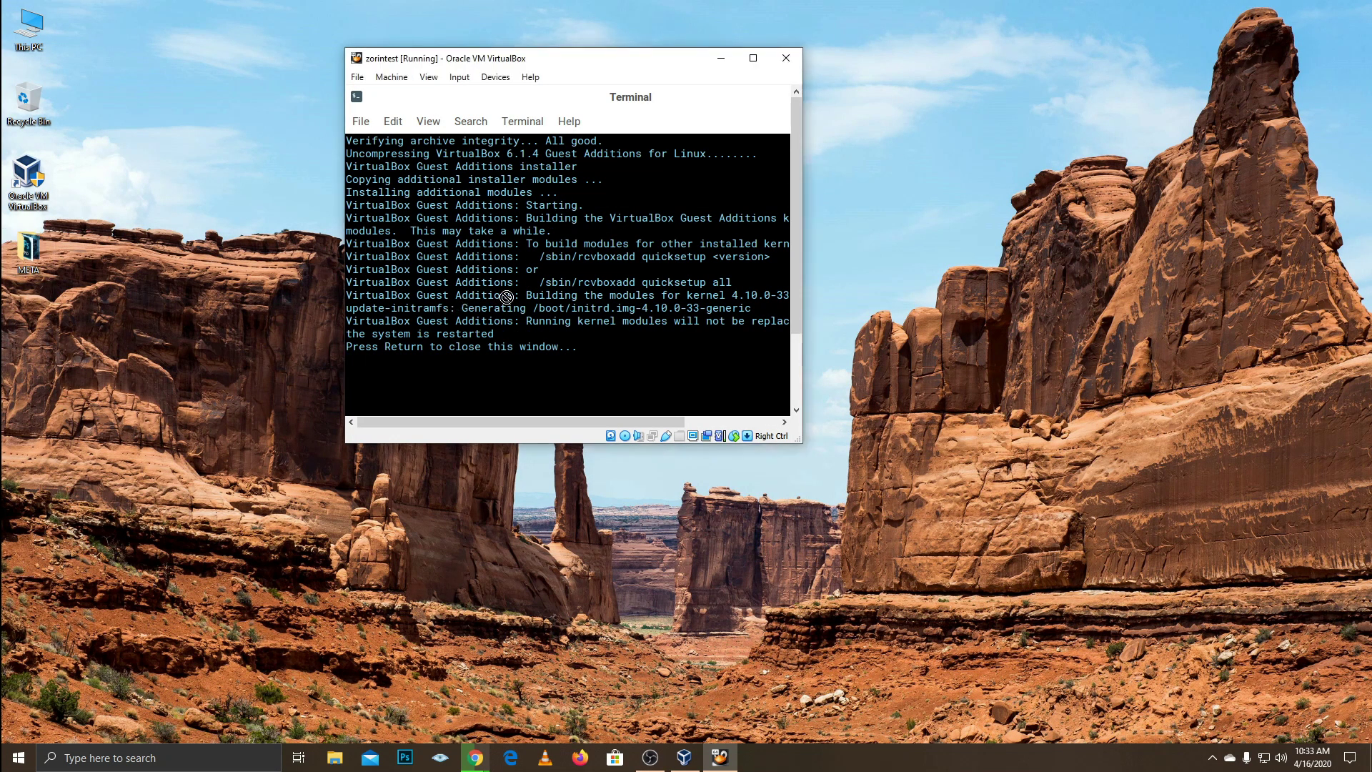
Select and copy the last lines of the Guest Additions installer output.
drag(33, 250, 27, 265)
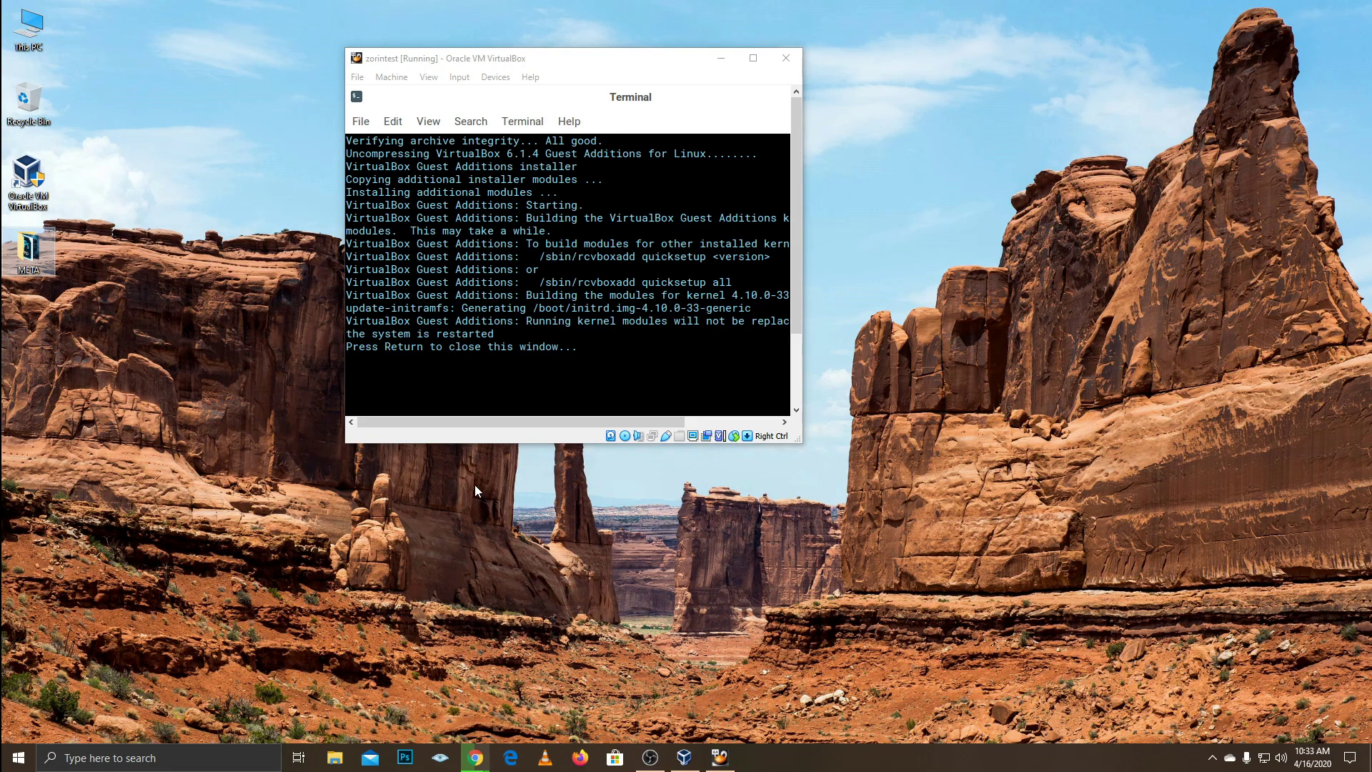
drag(586, 320, 441, 308)
right_click(441, 309)
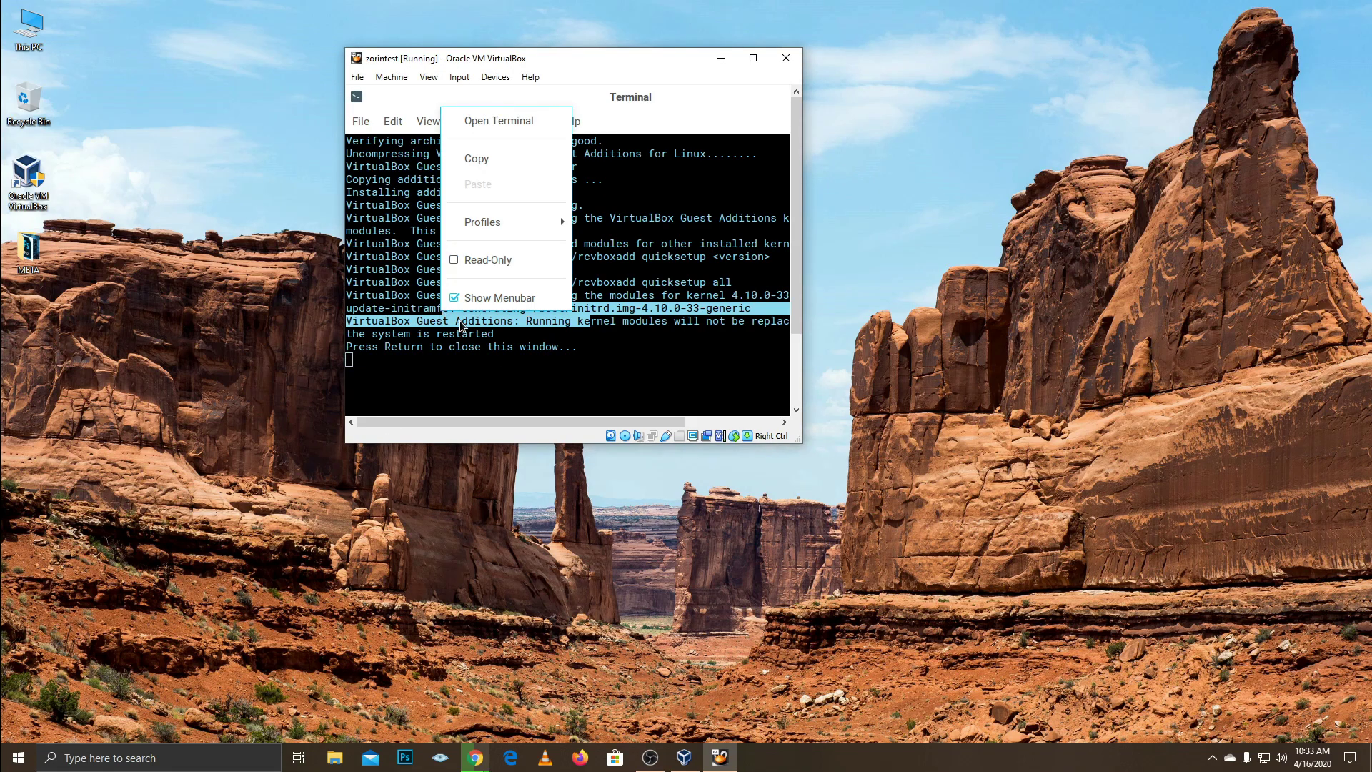
click(489, 163)
Maximize the VM window and close the finished installer terminal.
right_click(57, 363)
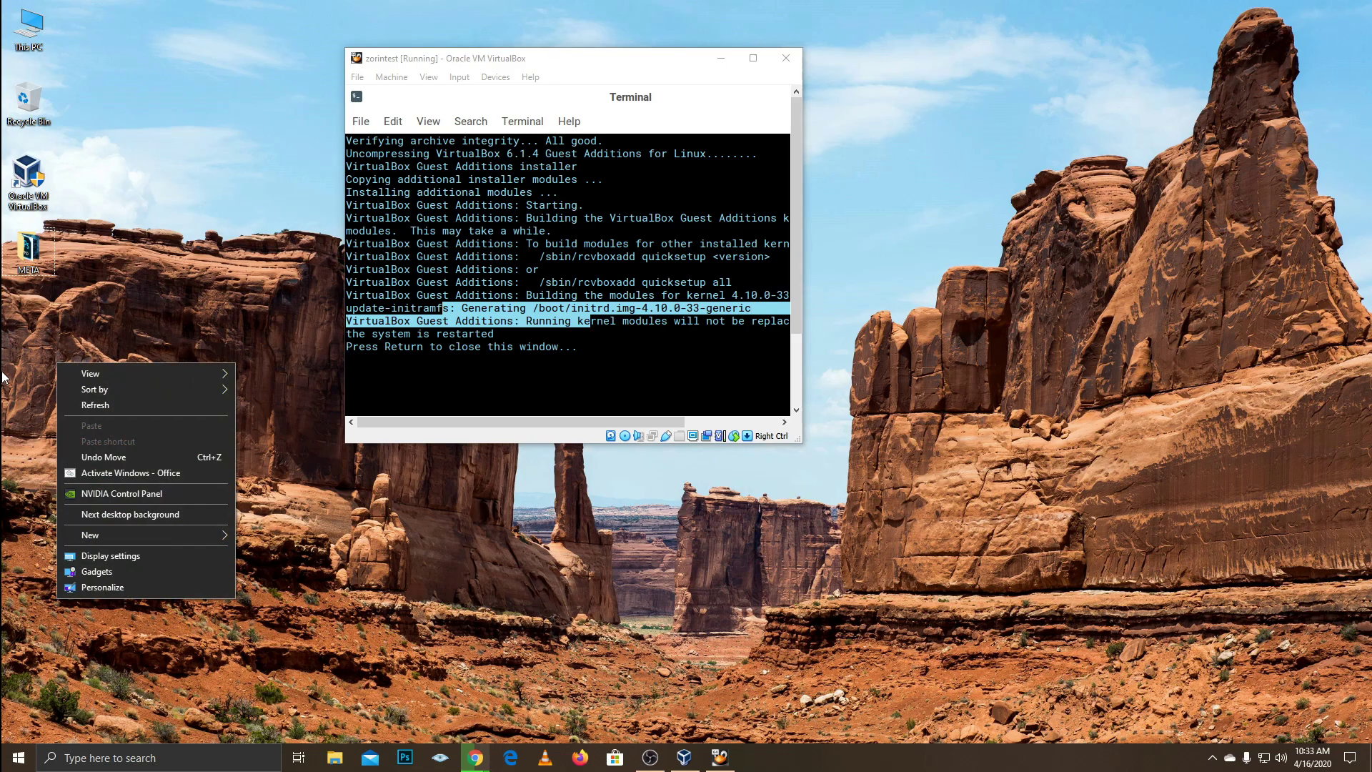
drag(609, 244, 490, 250)
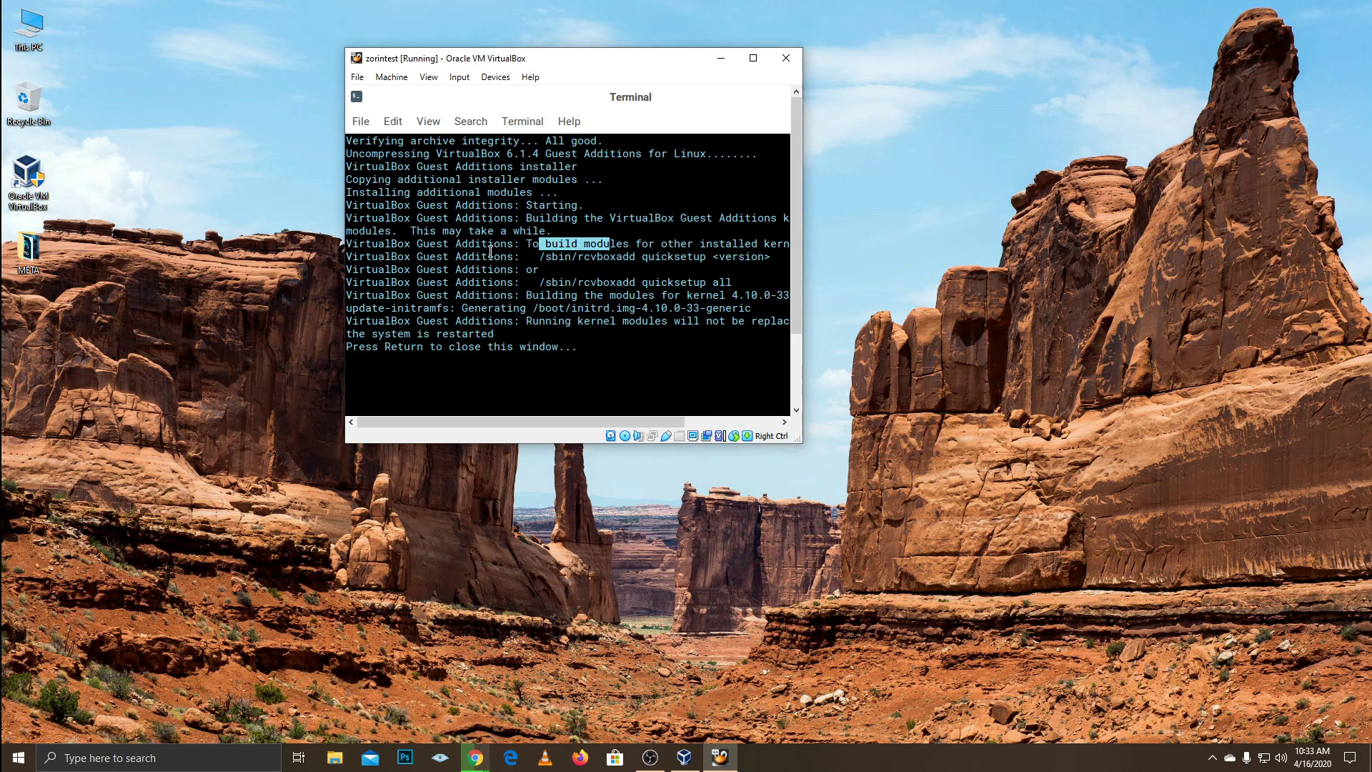
click(754, 58)
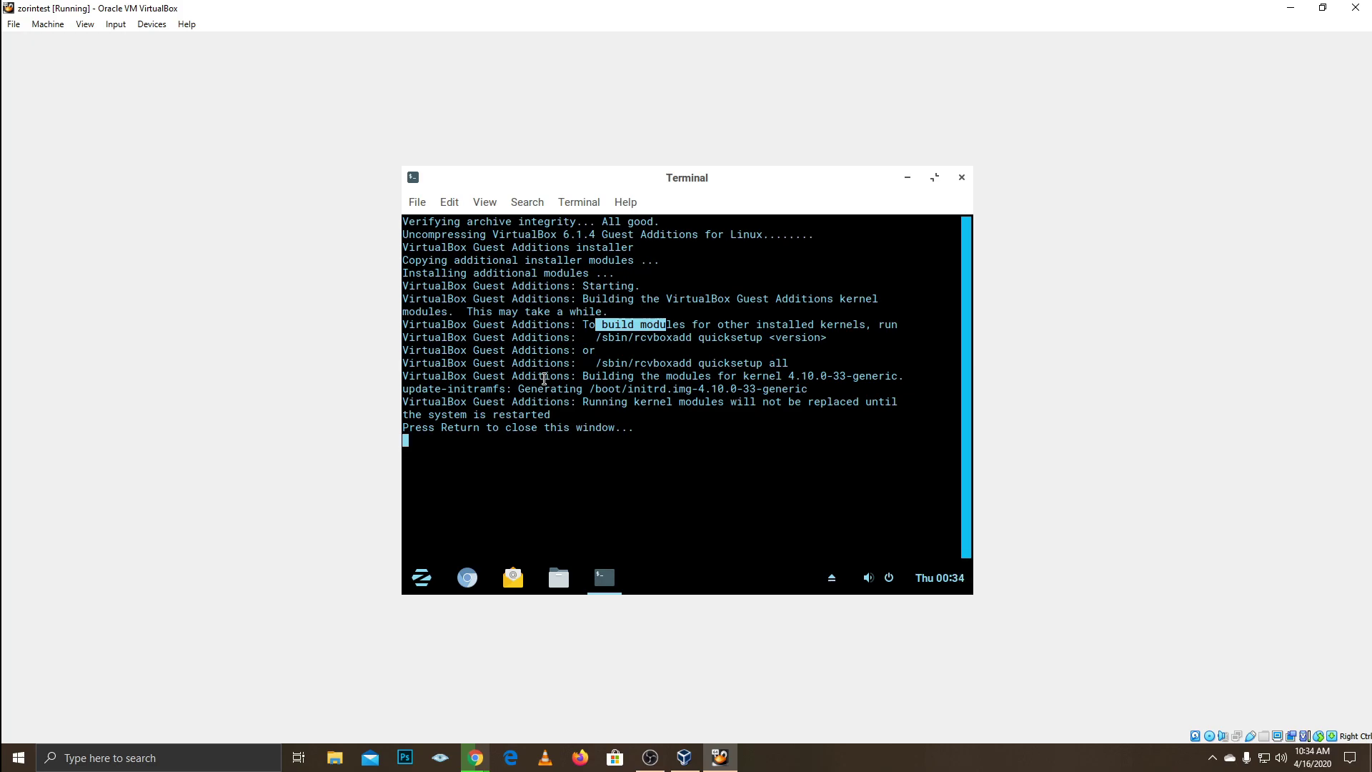
key(Return)
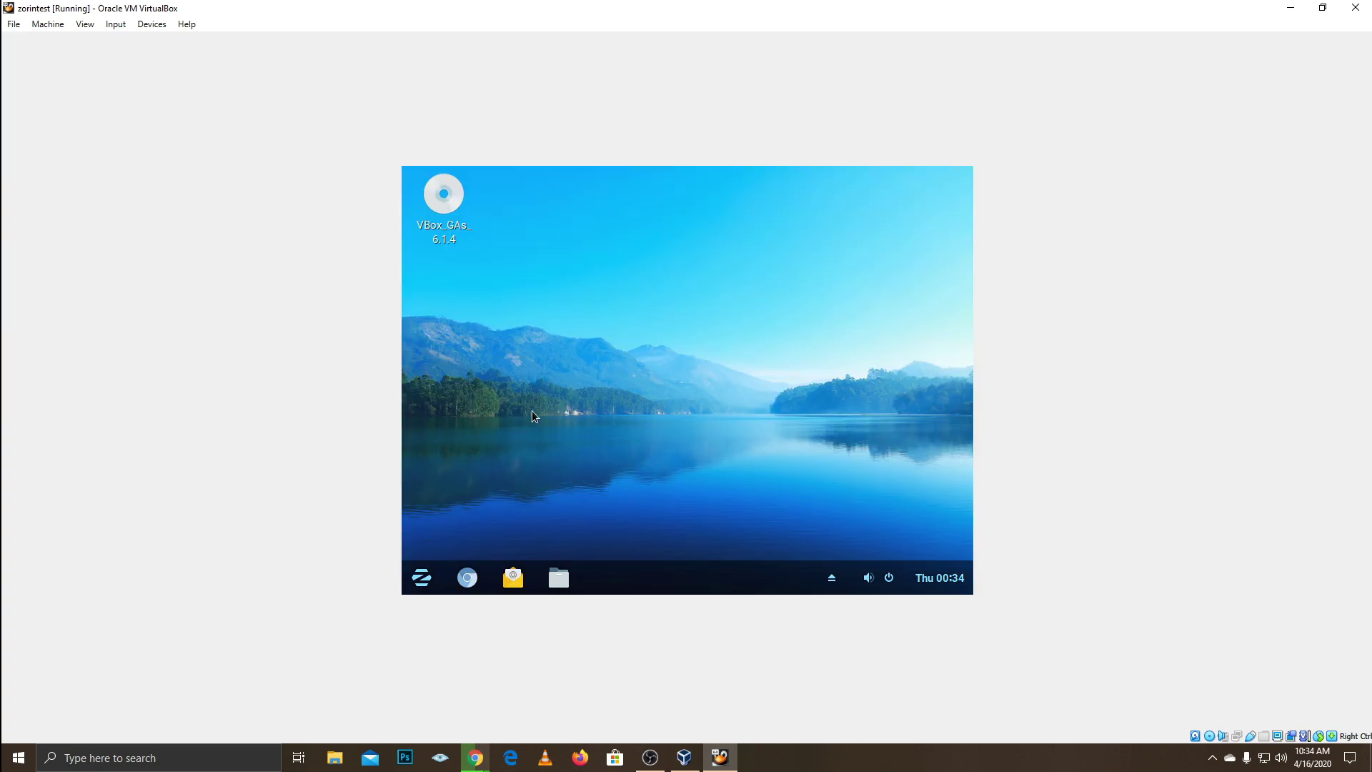
Re-maximize the VM window and launch Terminal by searching 'ter' in the Zorin menu.
double_click(555, 4)
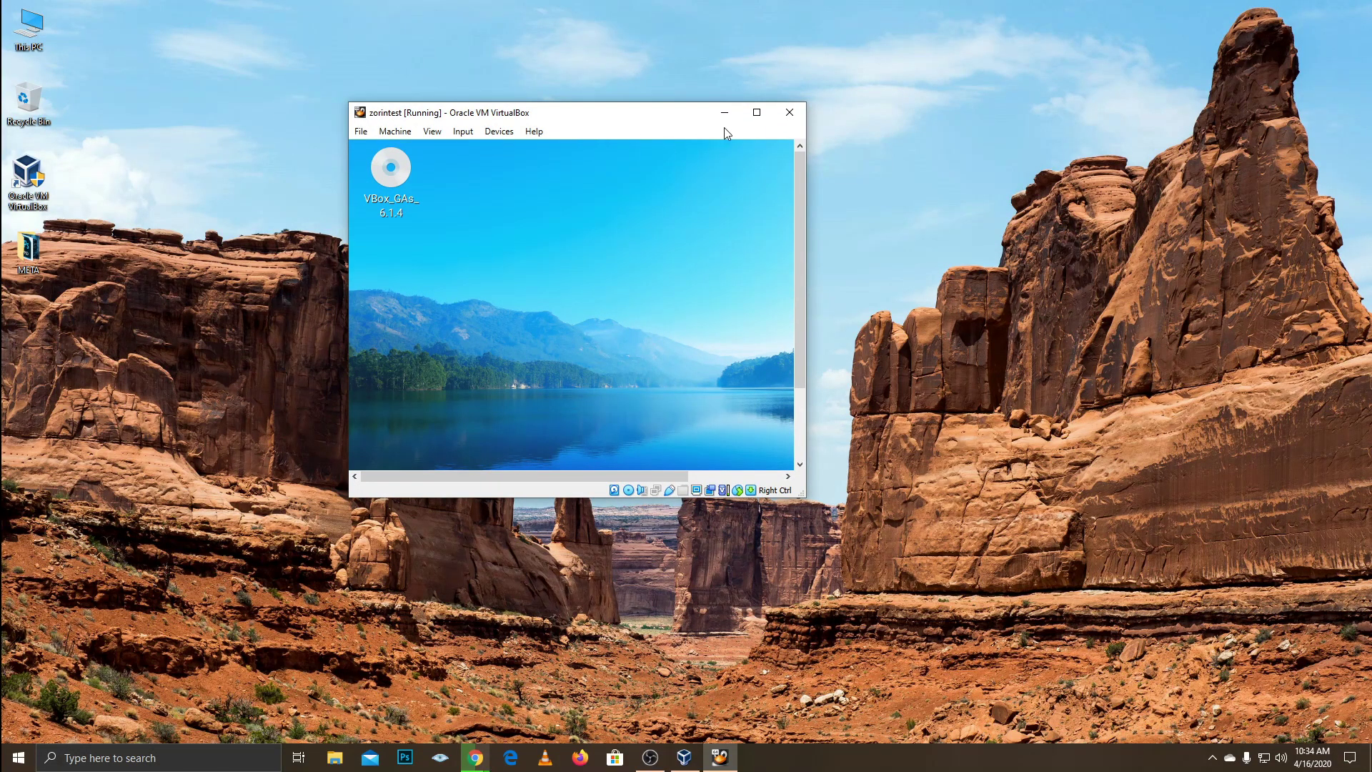
drag(680, 120, 775, 2)
click(423, 579)
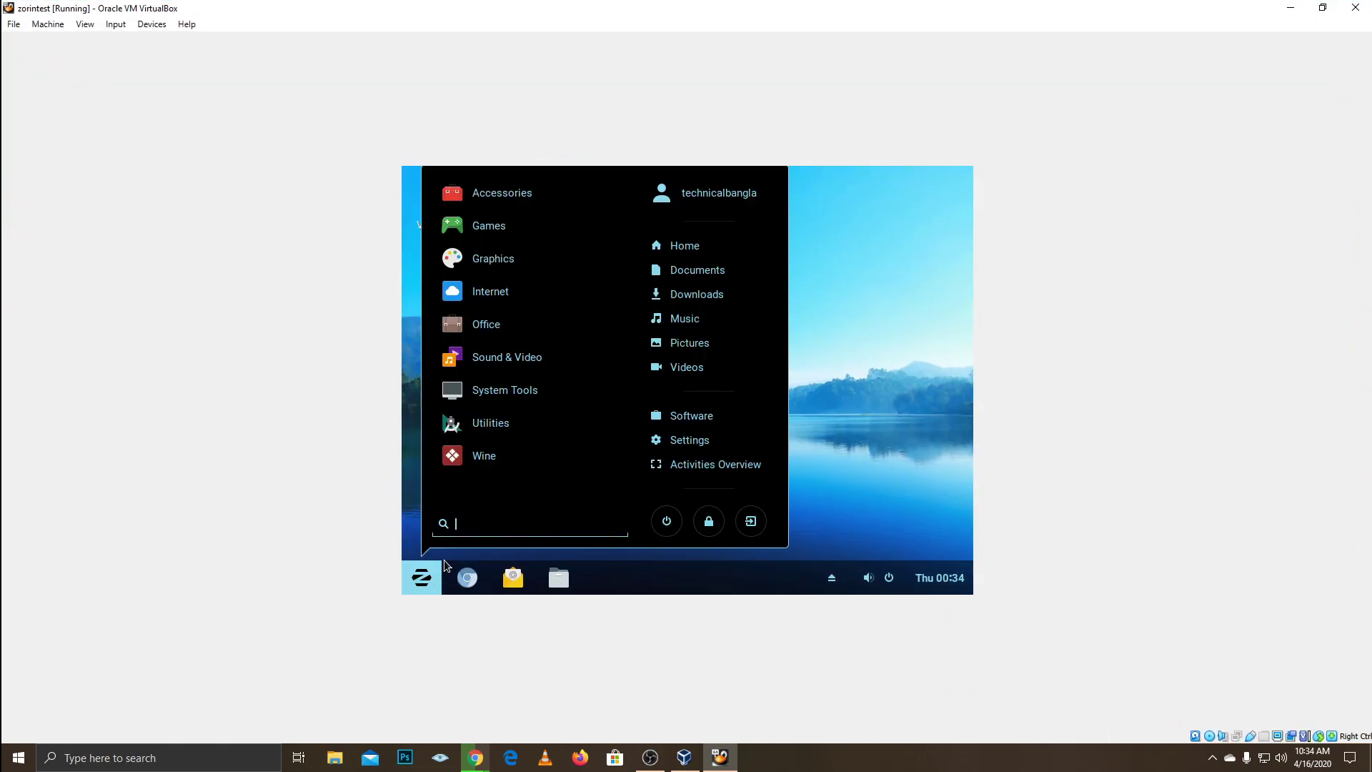
text(ter)
key(Return)
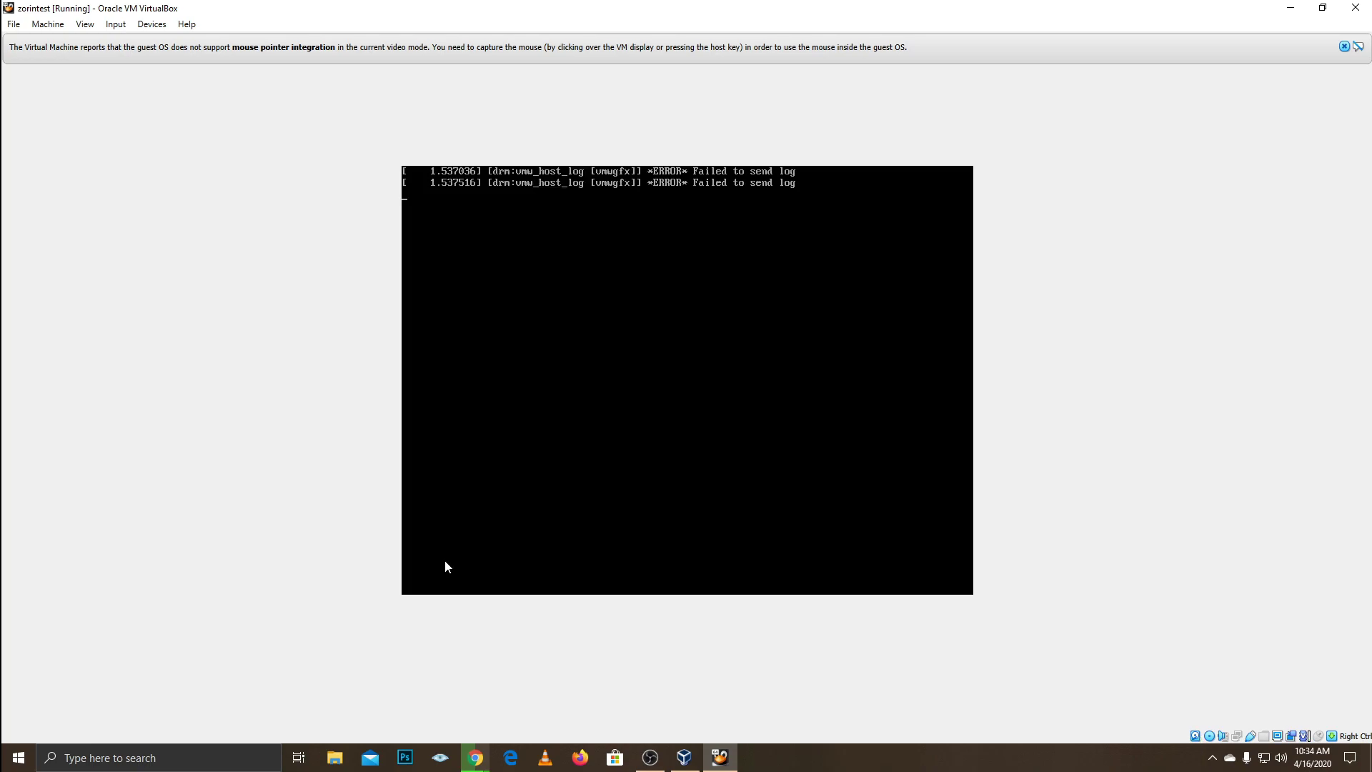
Dismiss the notice and connect the network adapter via Devices > Network > Connect Network Adapter.
click(1344, 46)
click(115, 25)
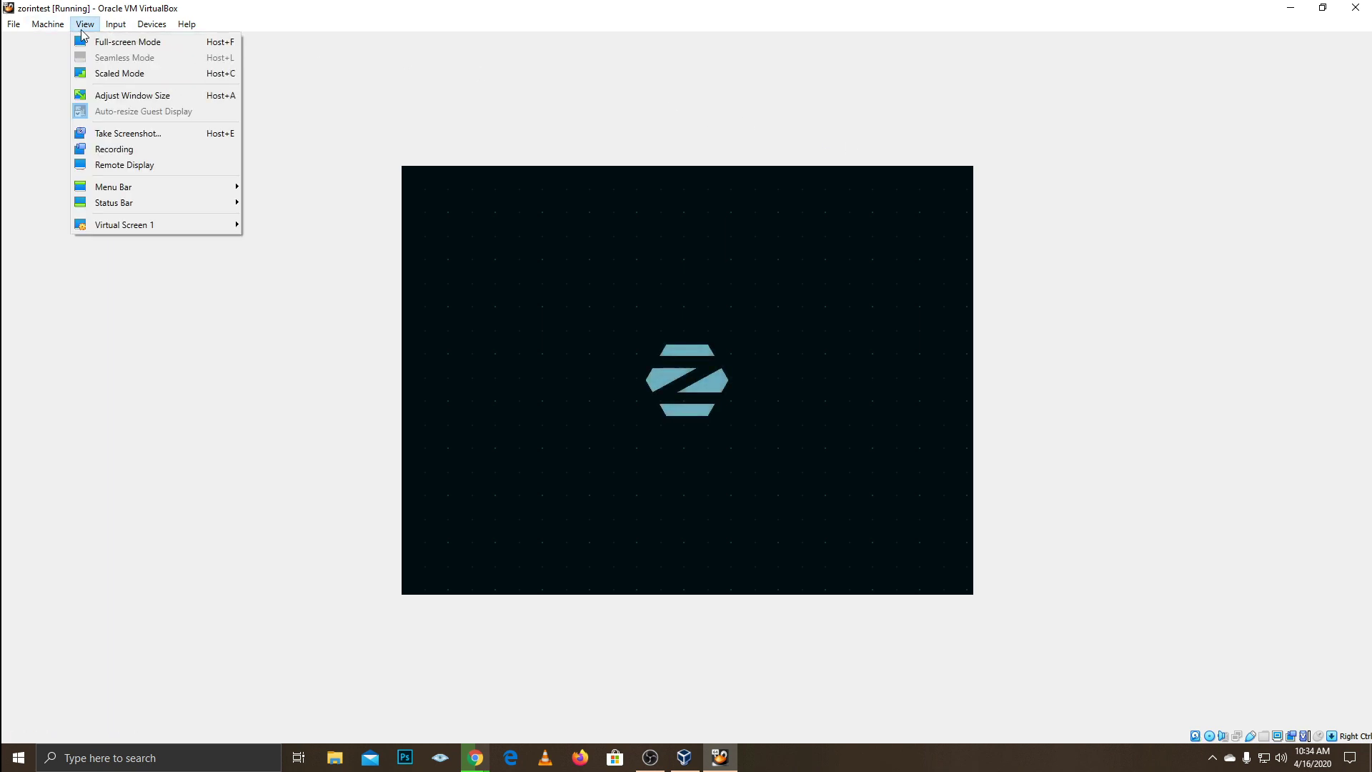
mouse_move(152, 25)
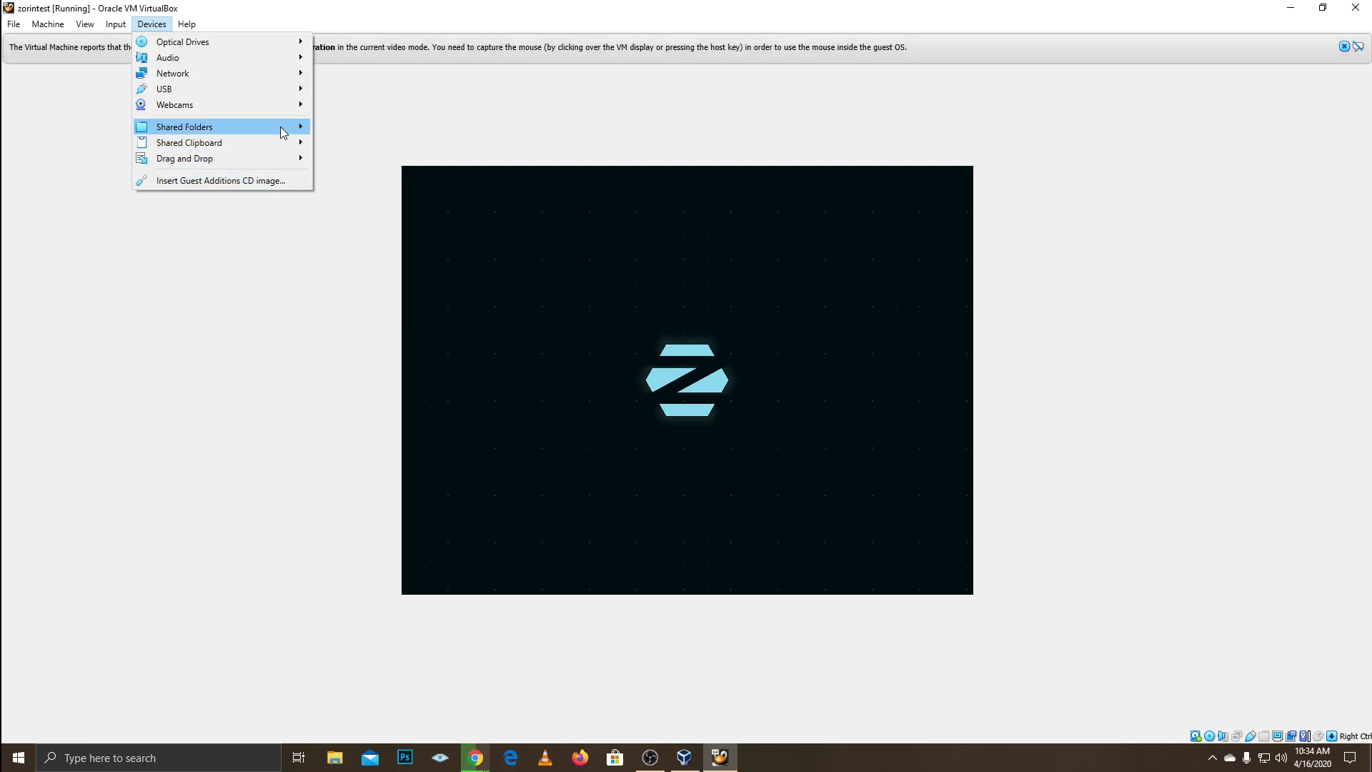
mouse_move(272, 93)
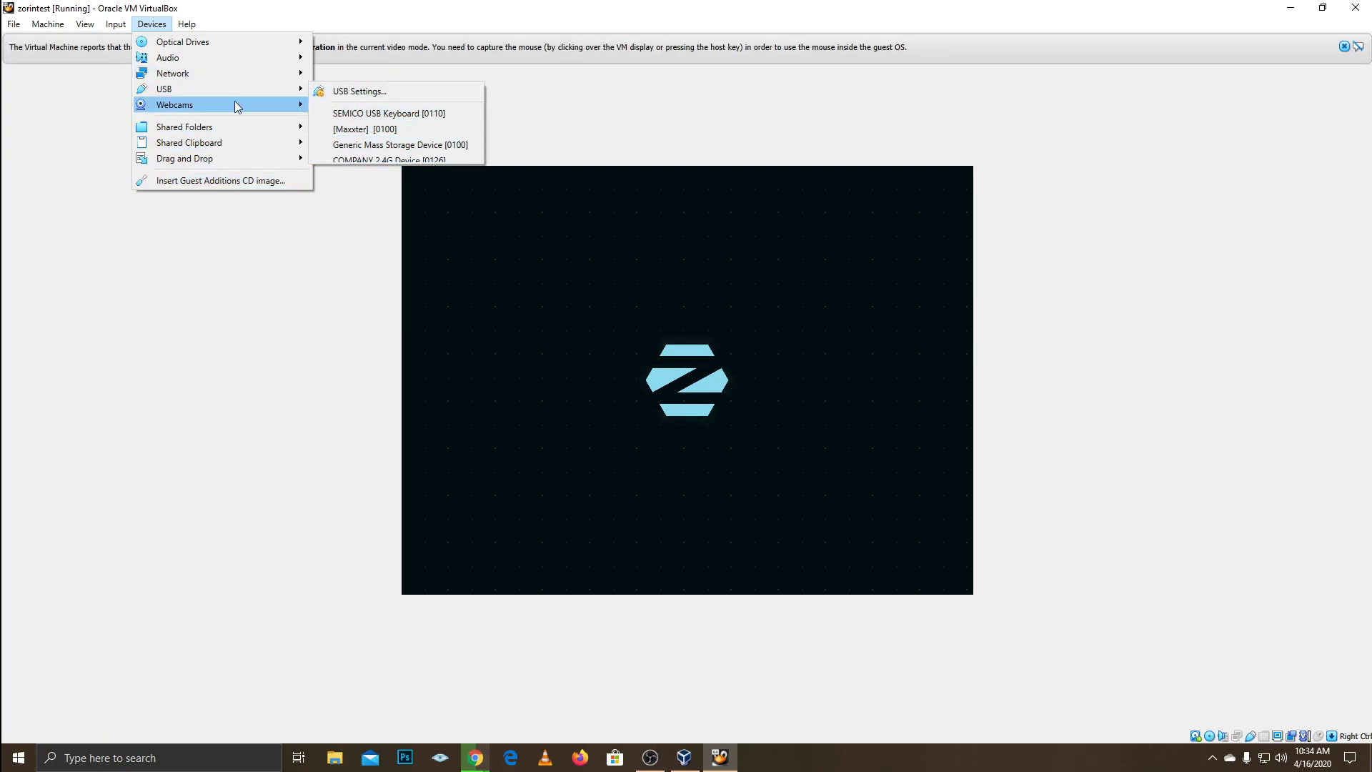
mouse_move(218, 77)
click(356, 99)
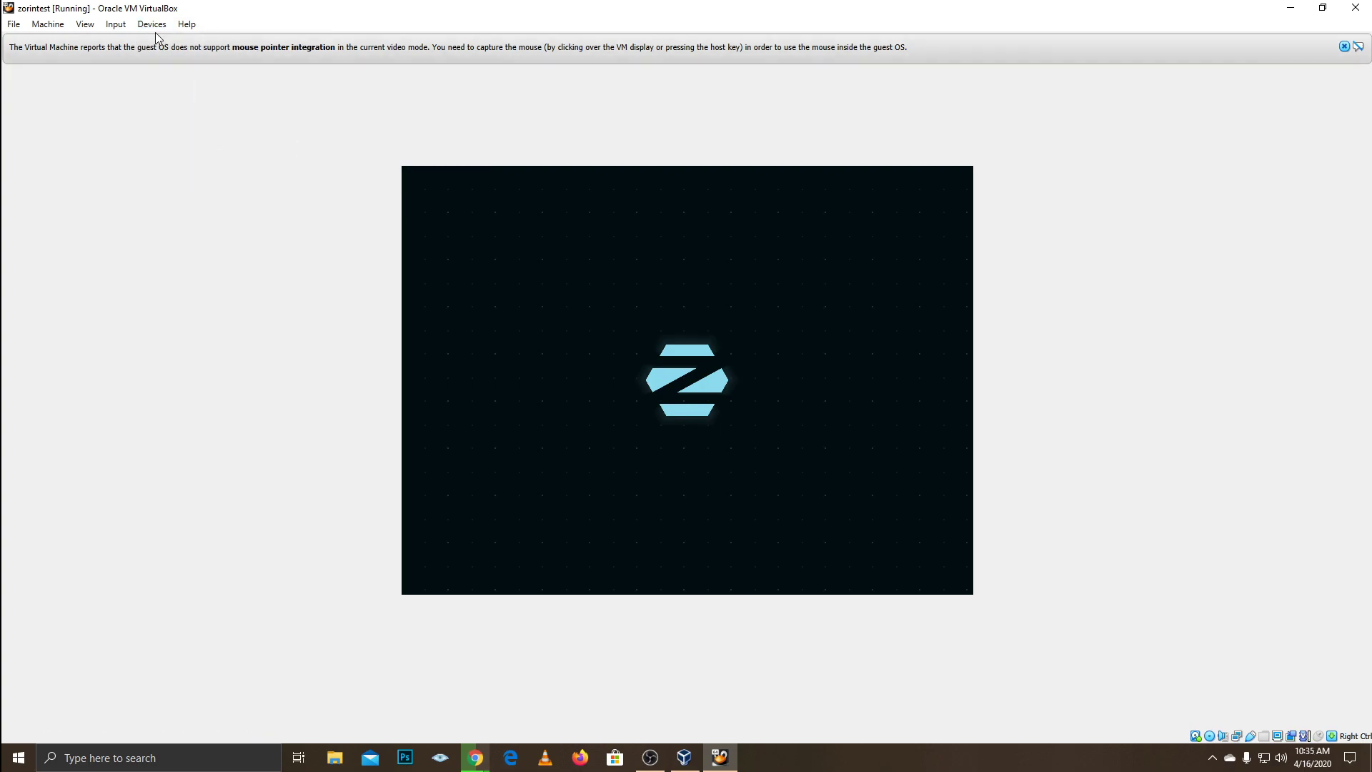
click(151, 24)
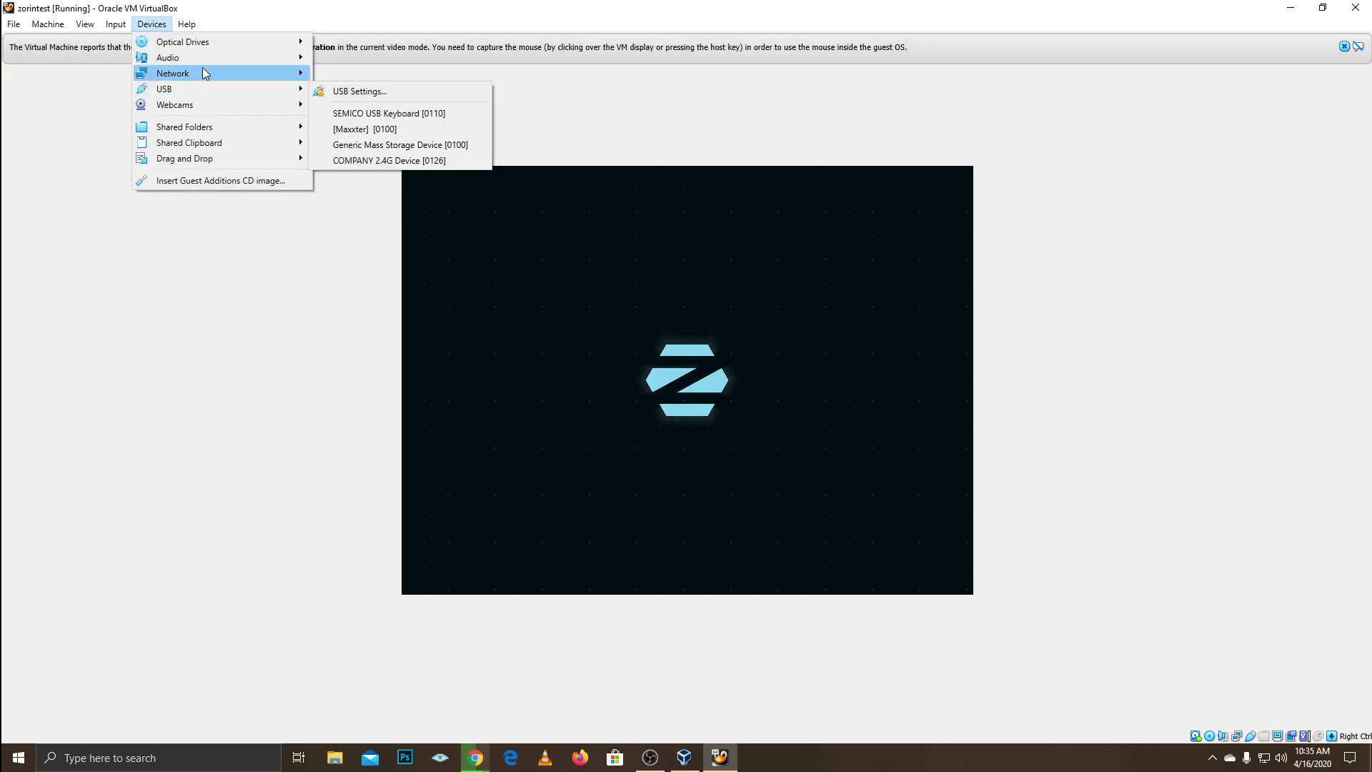
Switch the Zorin virtual machine to full-screen mode with Right Ctrl+F.
click(287, 229)
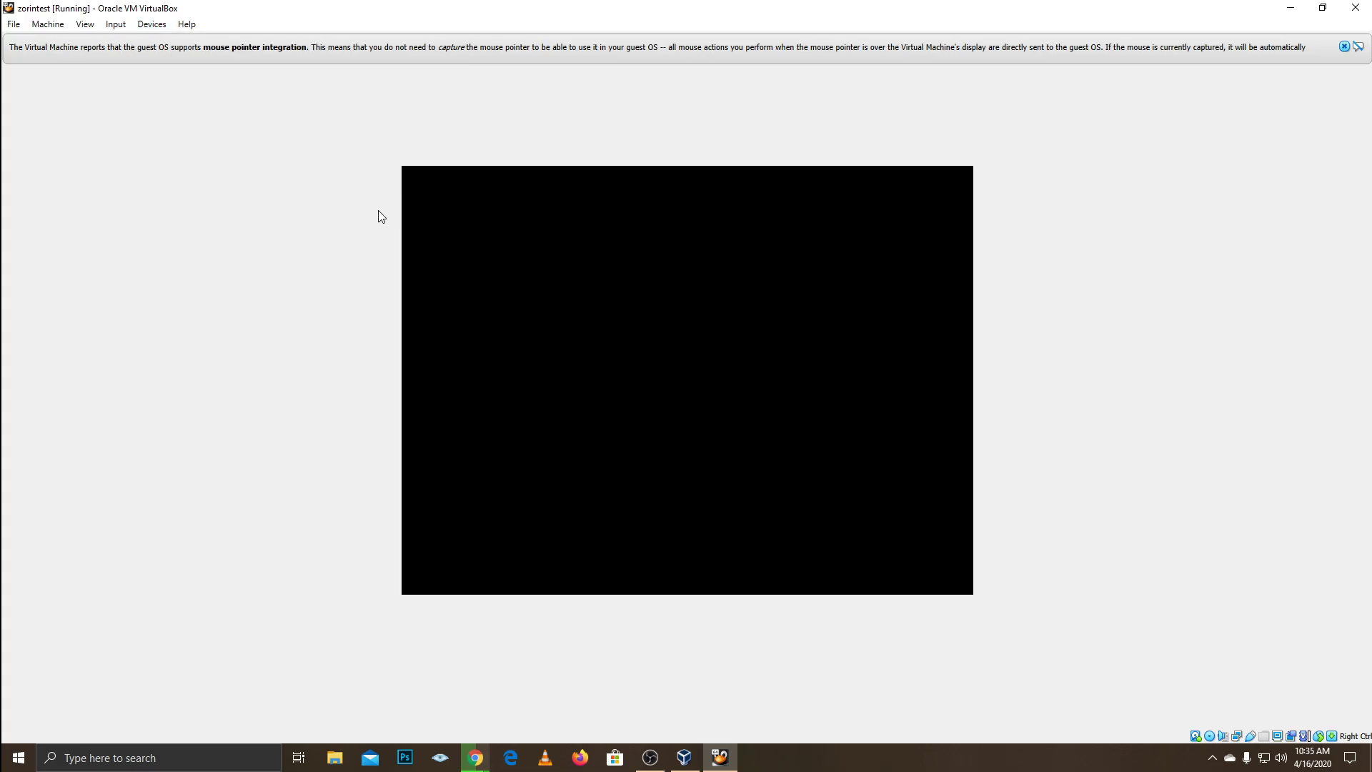
key(Control_R+f)
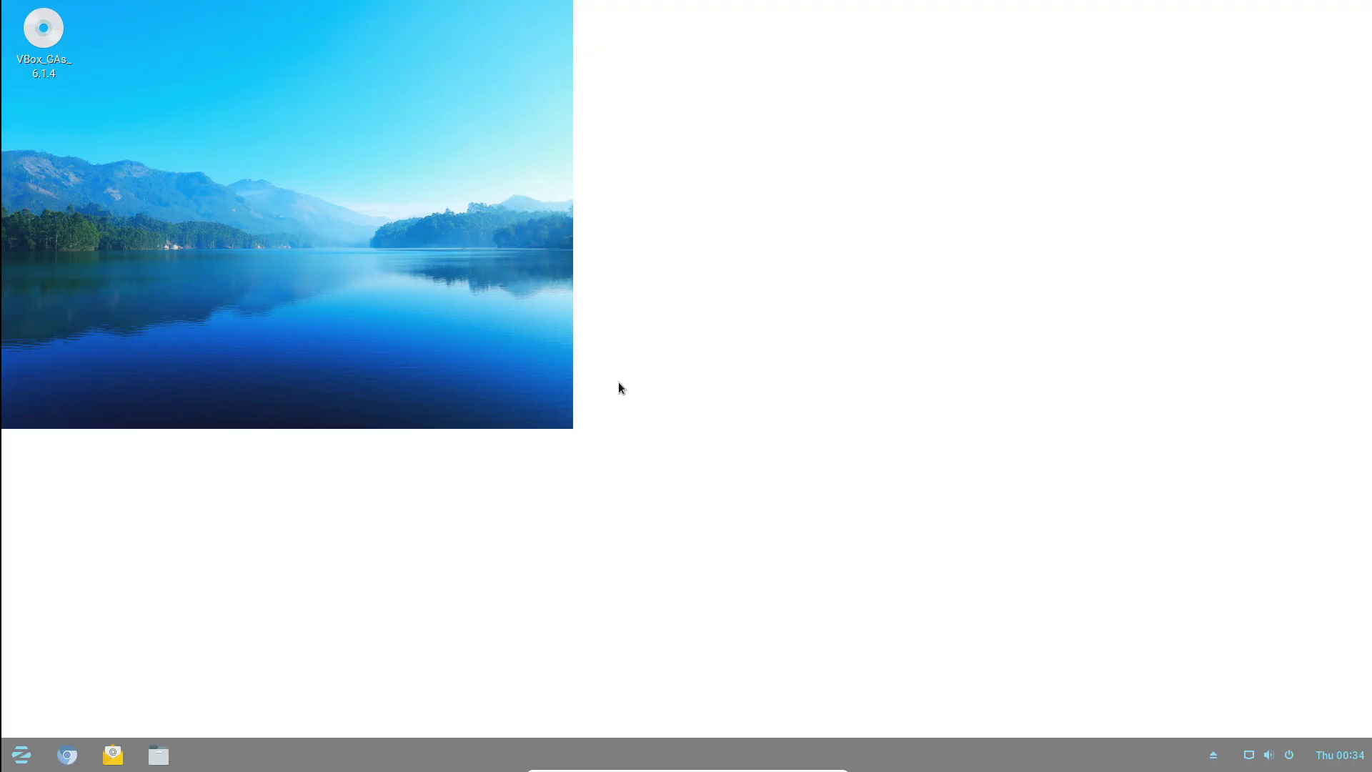
click(21, 755)
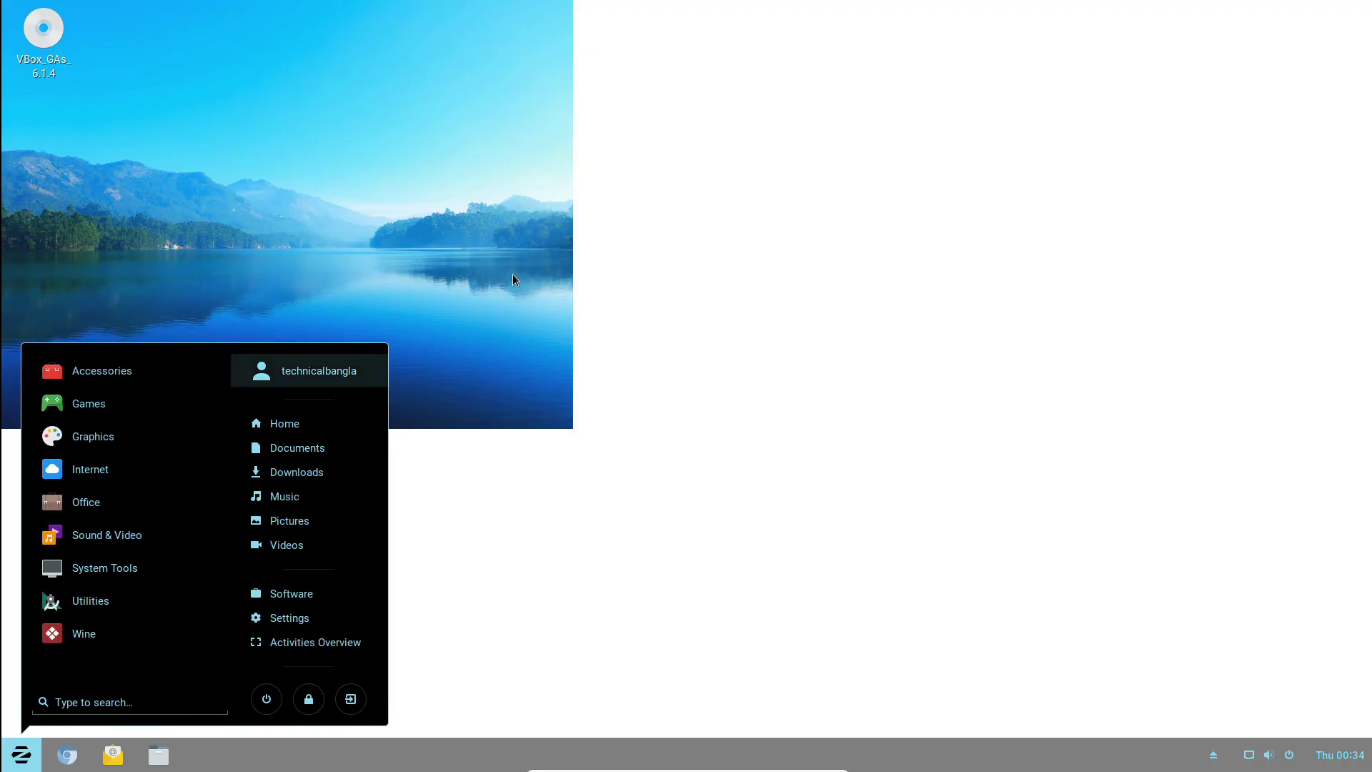
click(843, 496)
Set the red flower with water droplets as the desktop wallpaper via Change Background.
right_click(507, 155)
click(551, 400)
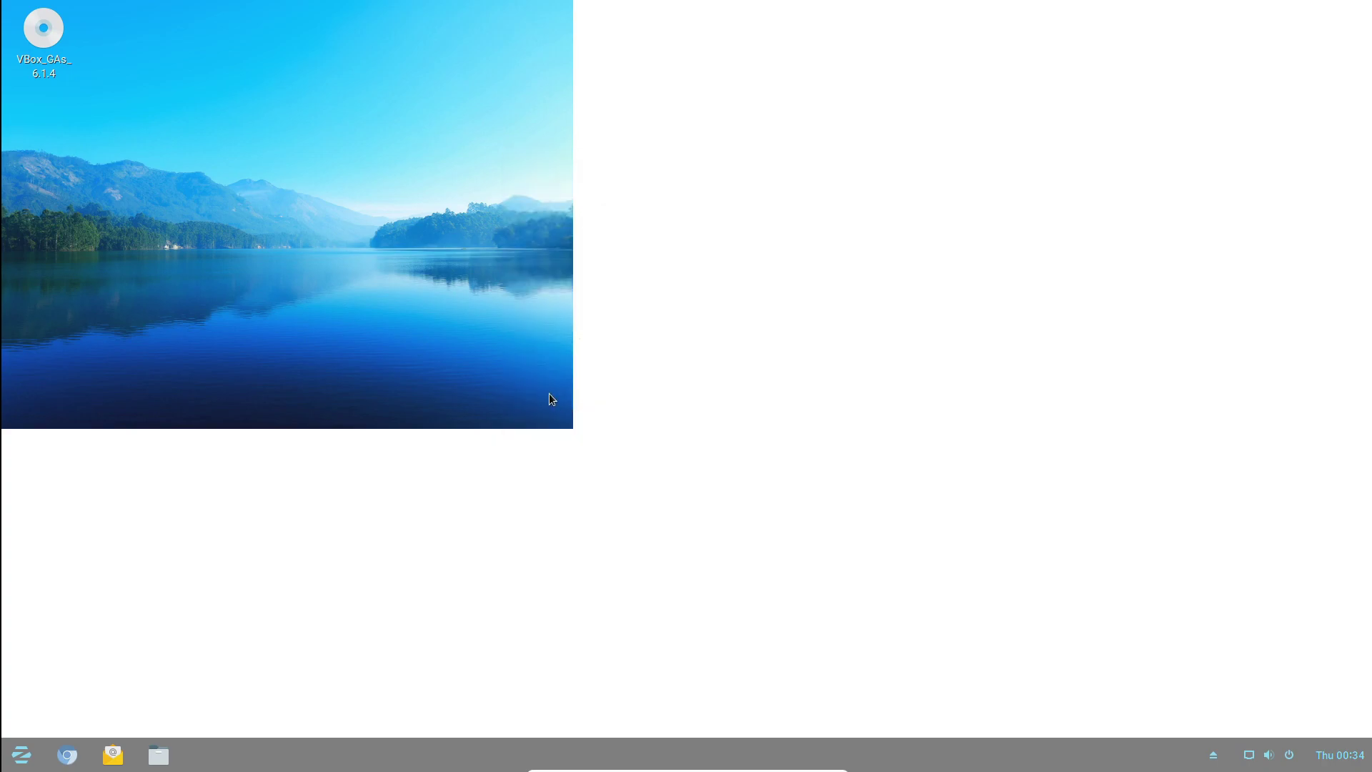
click(561, 360)
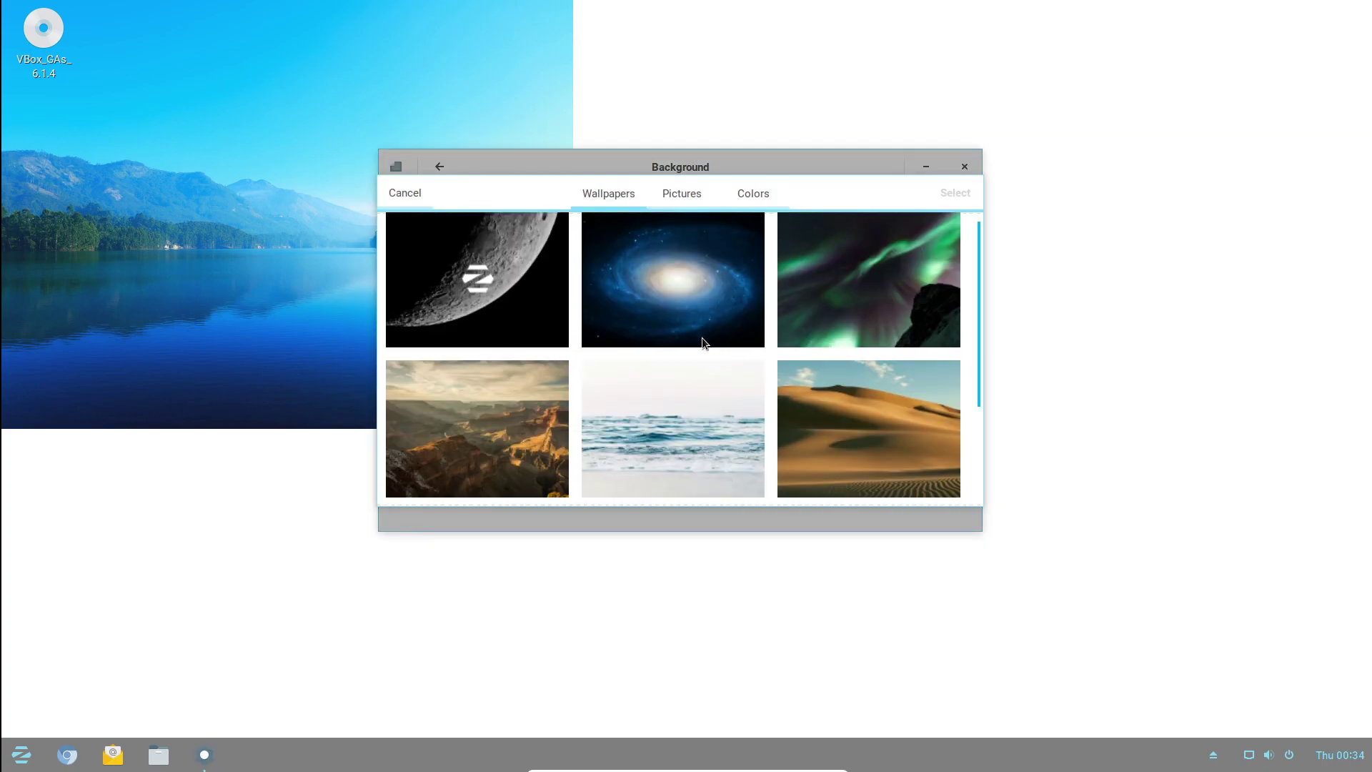
scroll(700, 344, down, 1)
scroll(868, 377, down, 3)
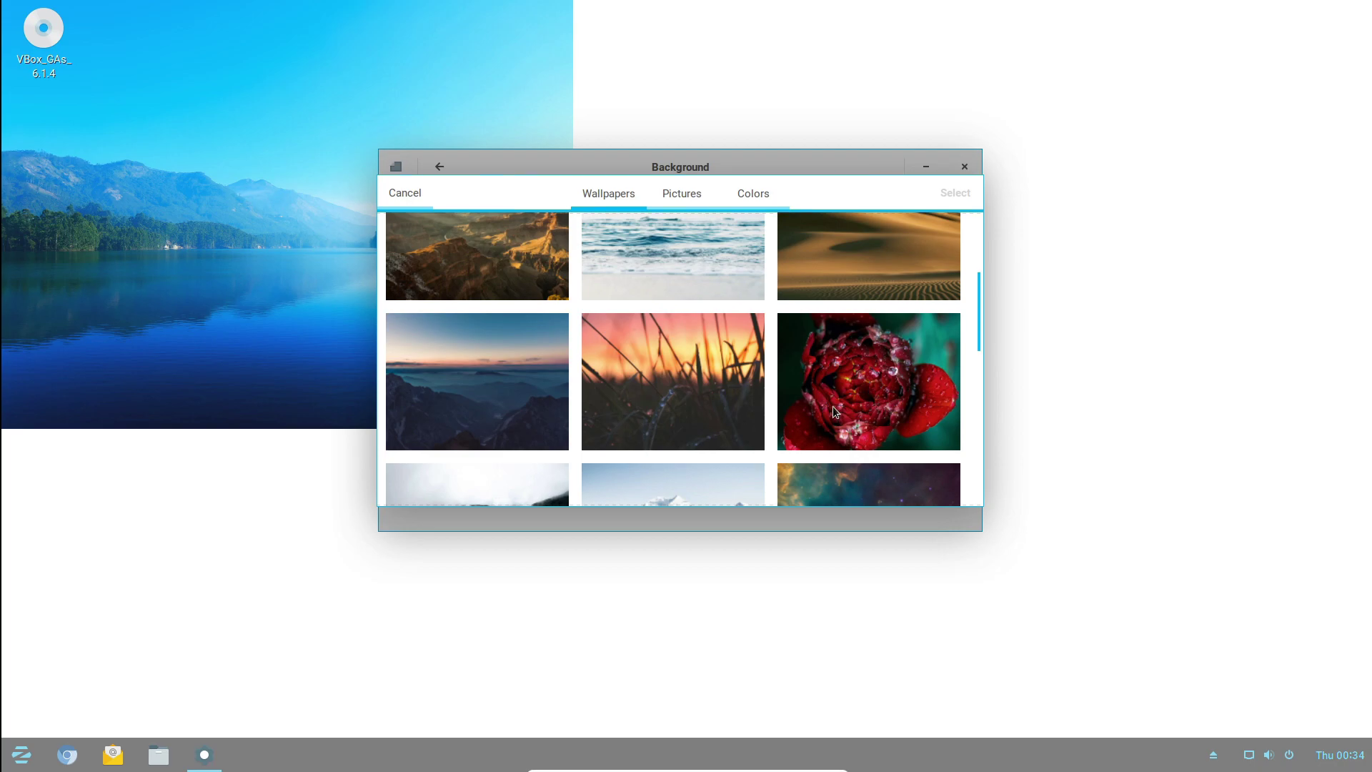
click(833, 406)
click(834, 406)
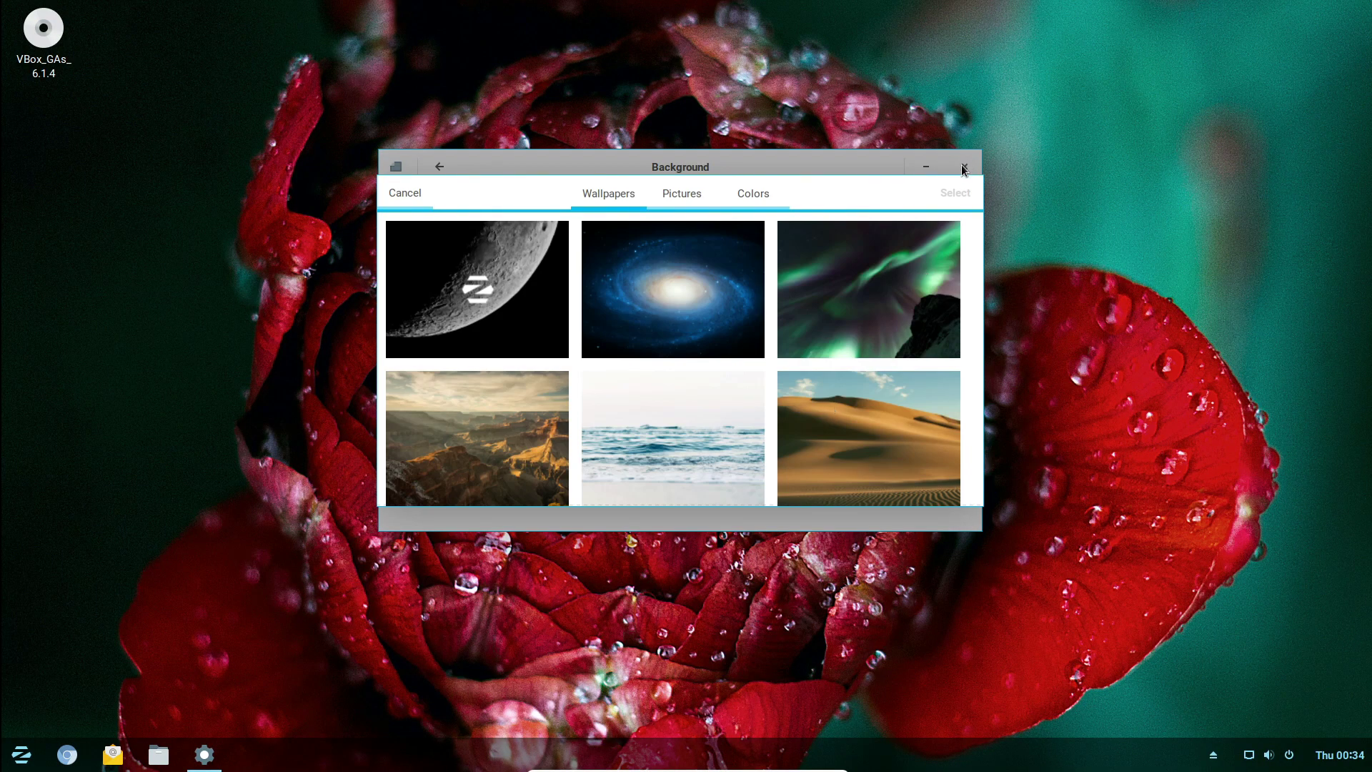
click(405, 194)
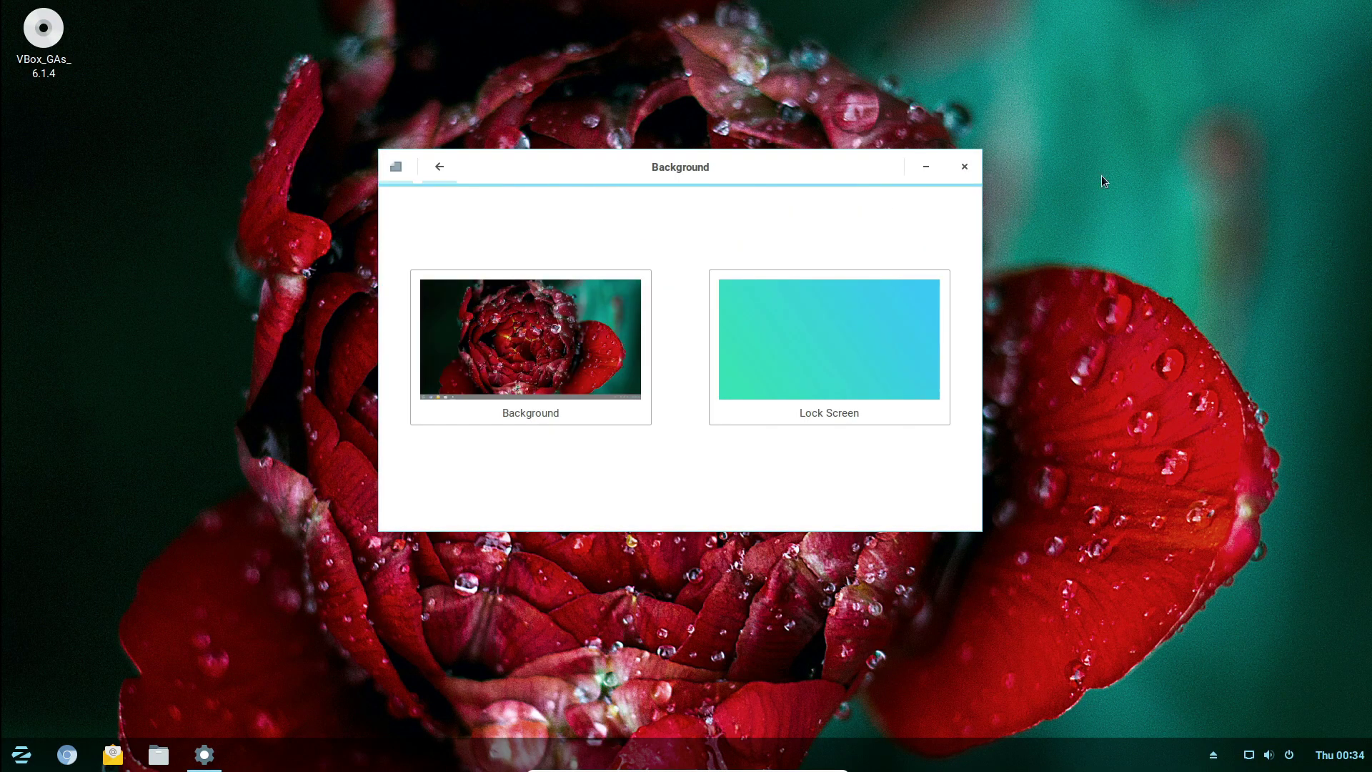
Close the Background settings and browse the Accessories, System Tools, Internet and Wine app categories.
click(965, 167)
click(22, 755)
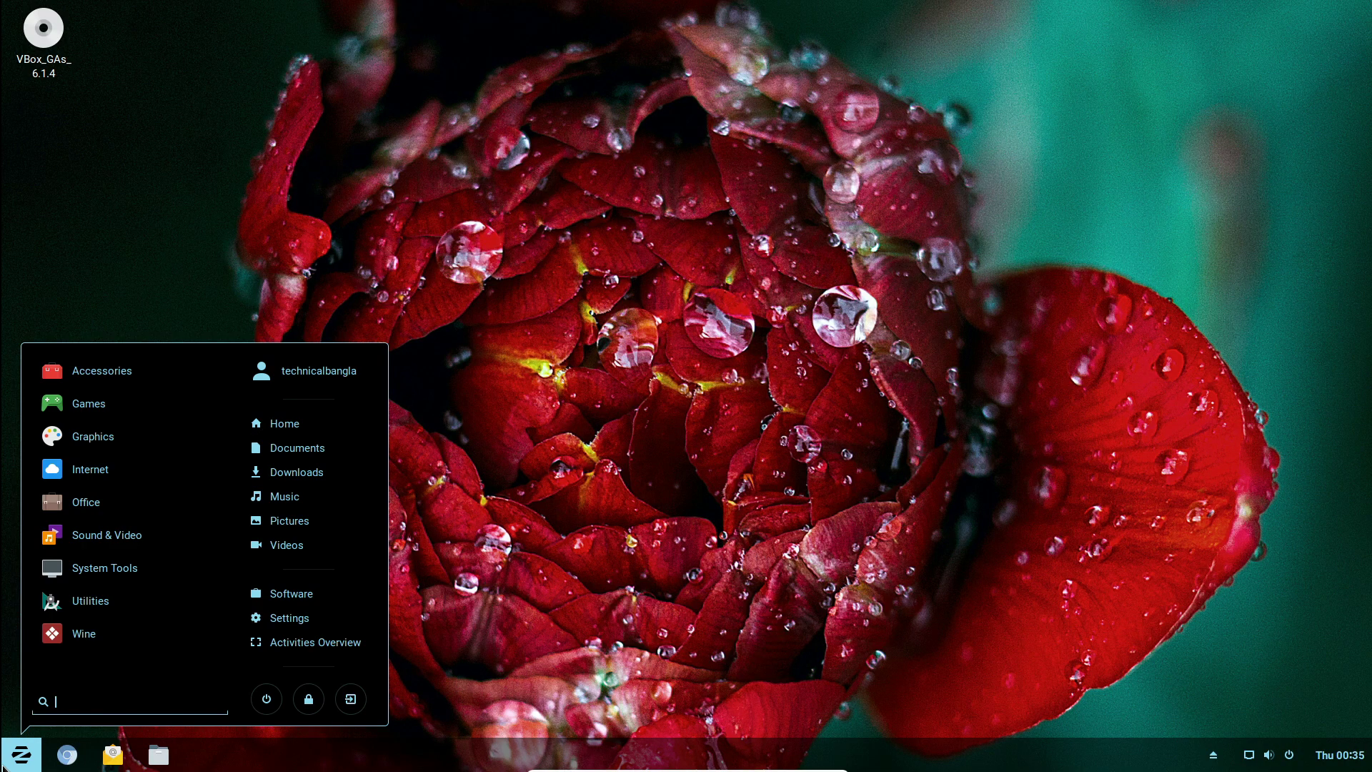
click(101, 371)
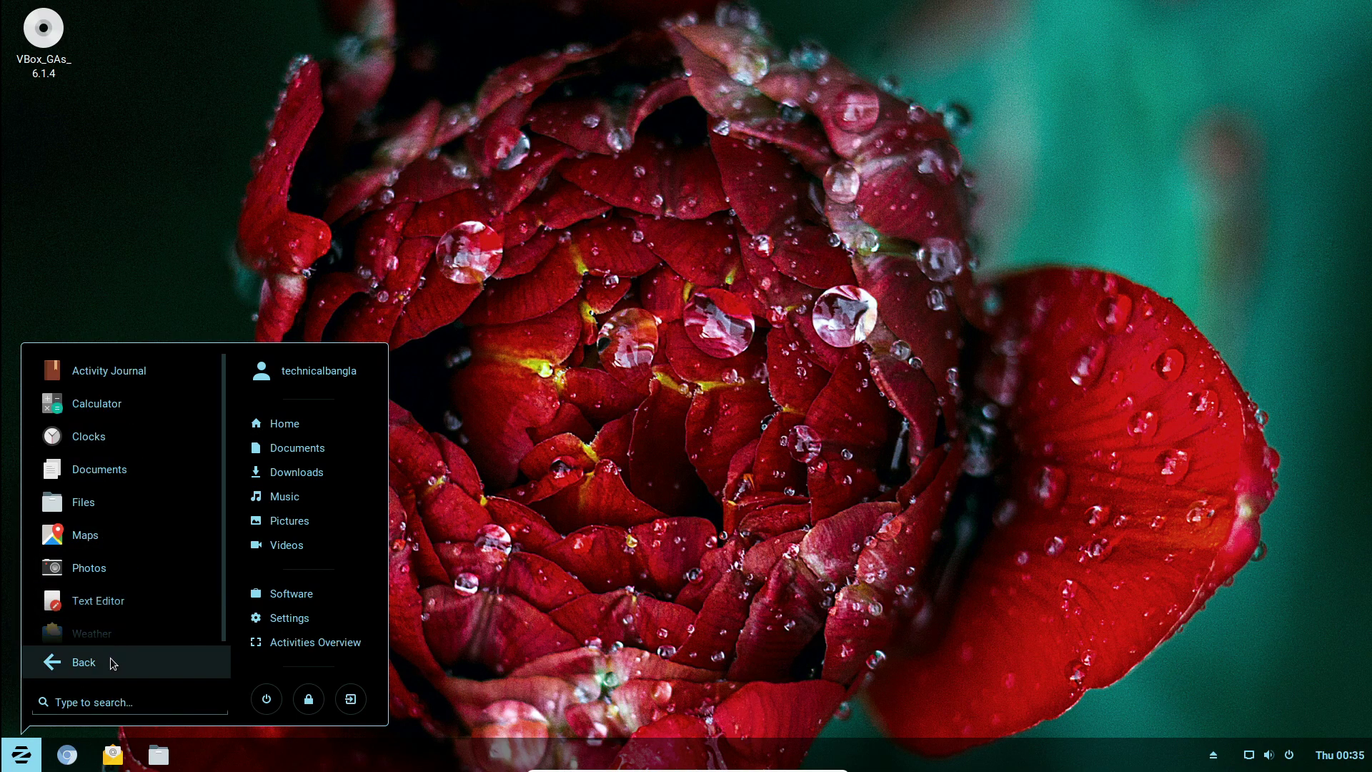
click(106, 660)
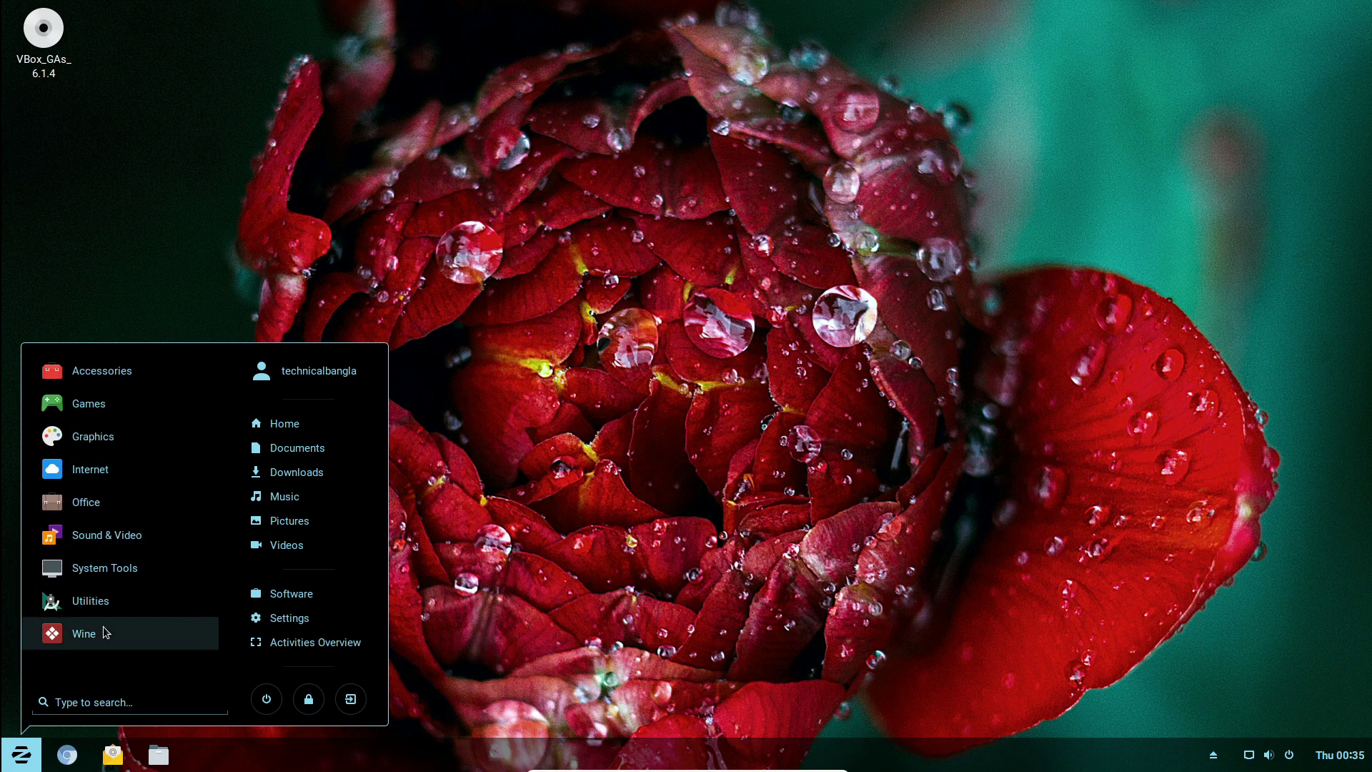
click(100, 569)
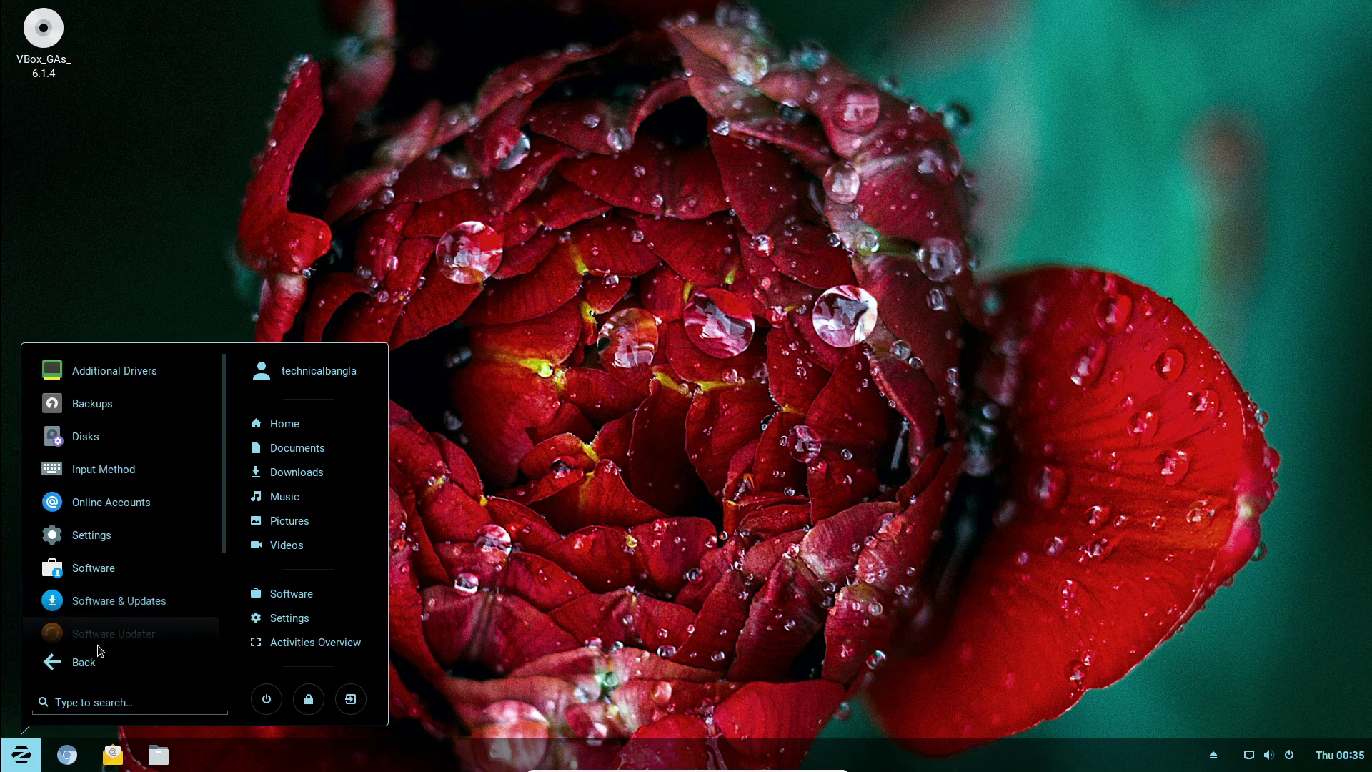
click(88, 676)
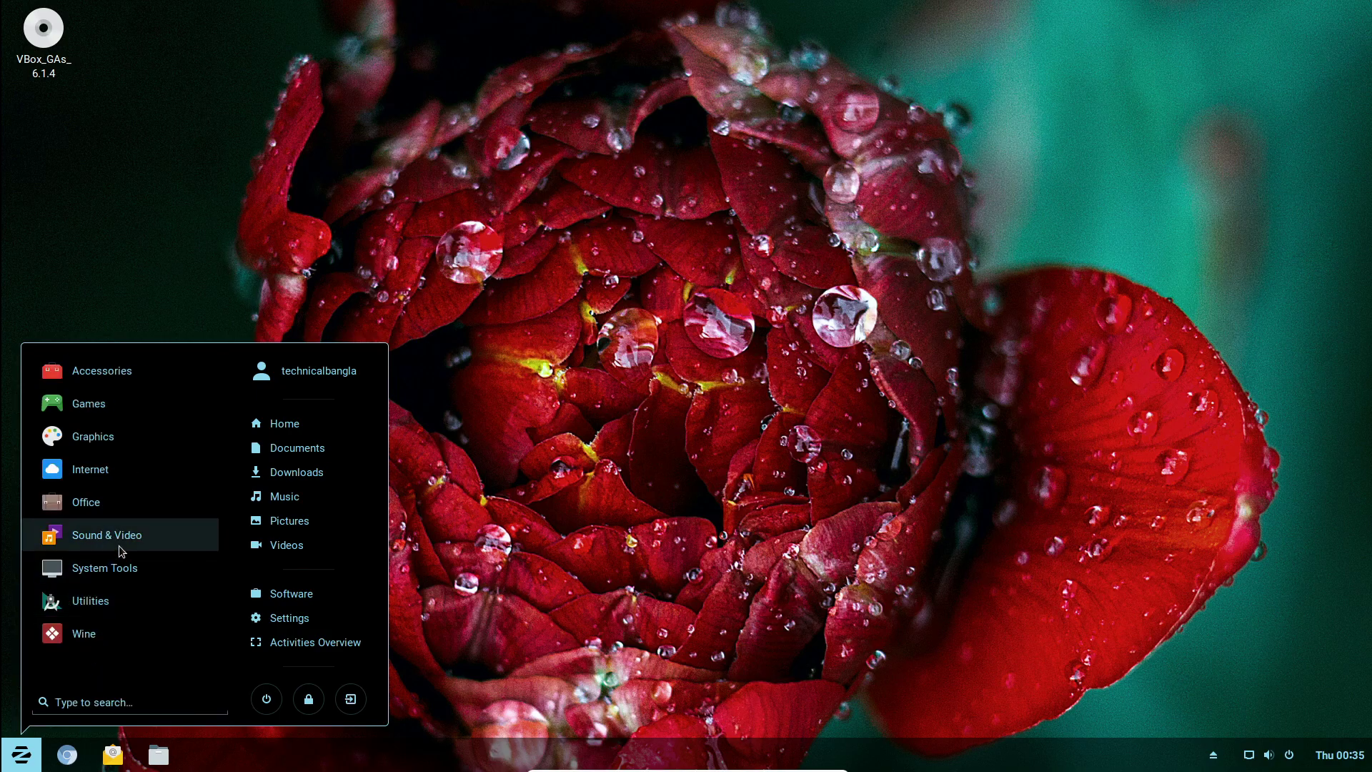
click(121, 469)
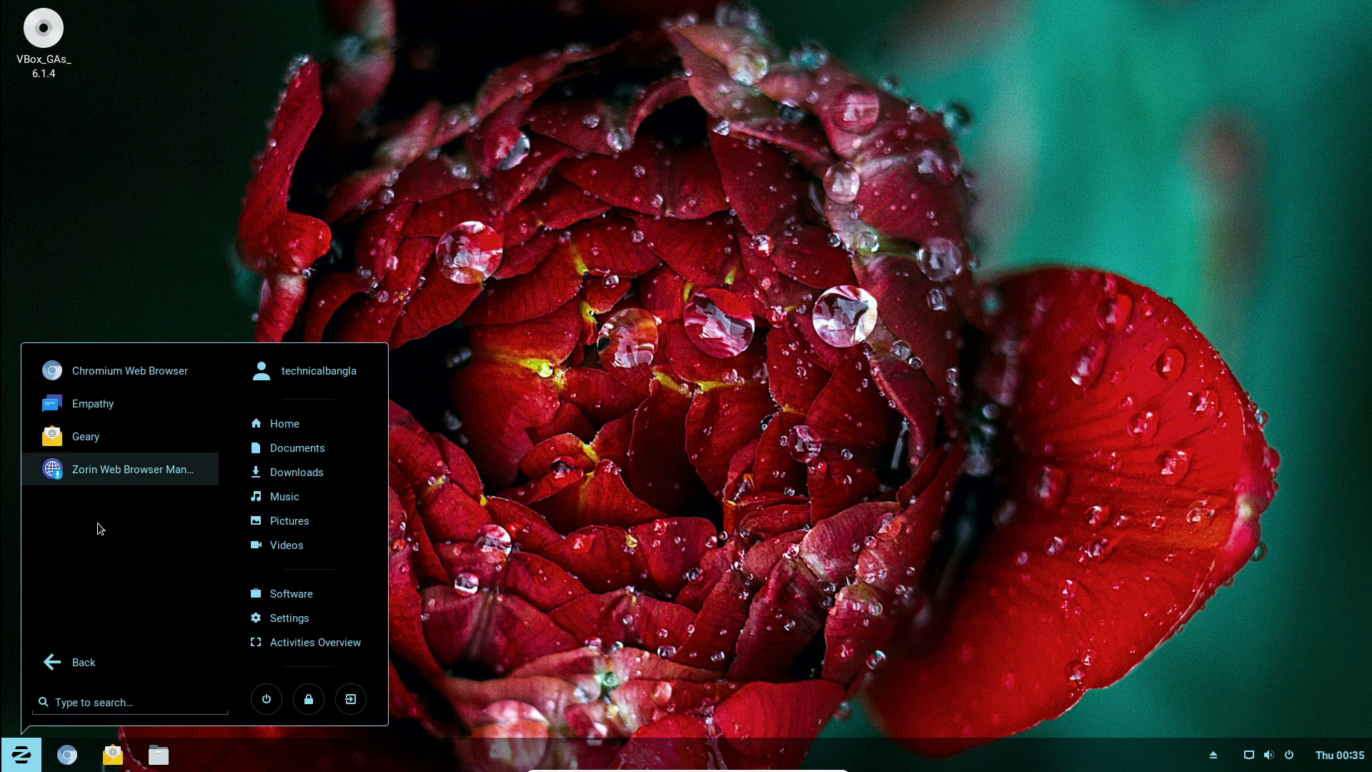
click(69, 661)
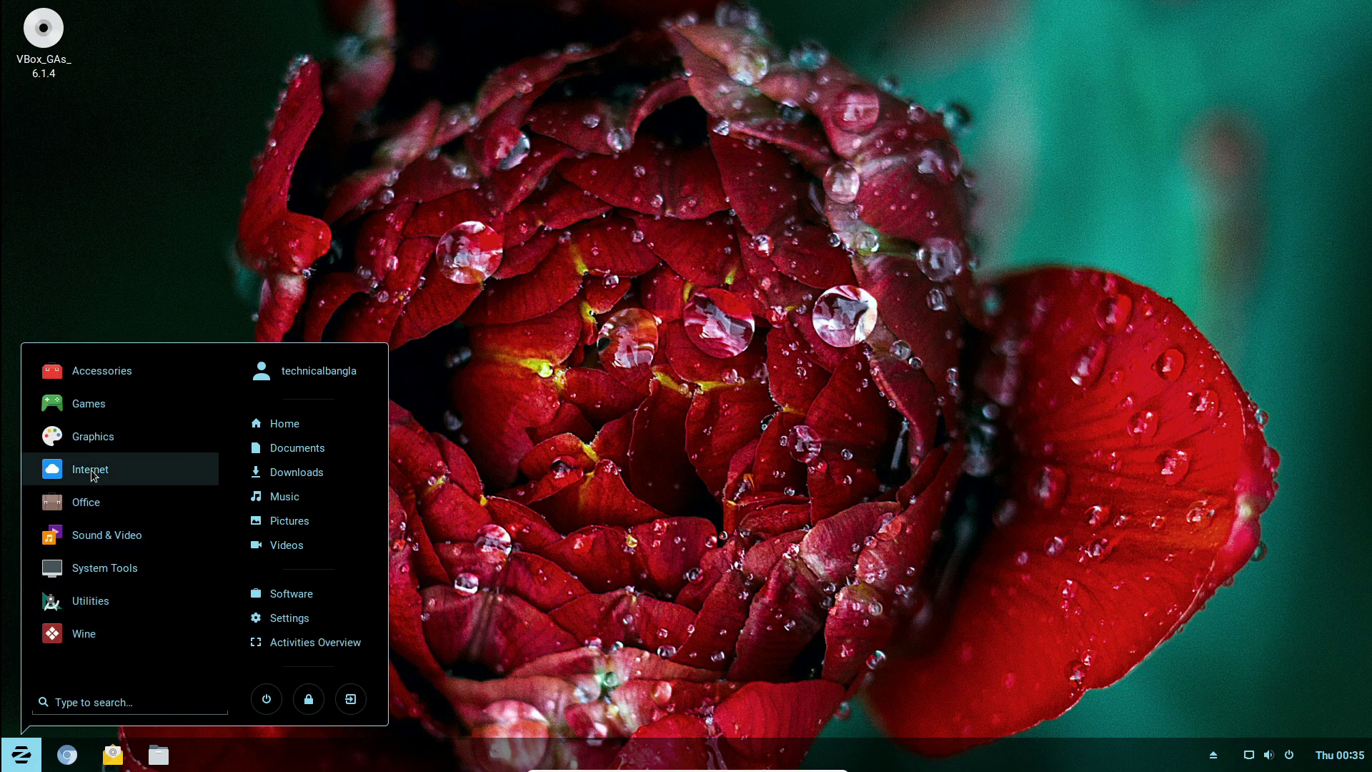
click(100, 640)
click(89, 662)
Browse the Utilities category, then close the launcher and dismiss the desktop context options.
click(100, 603)
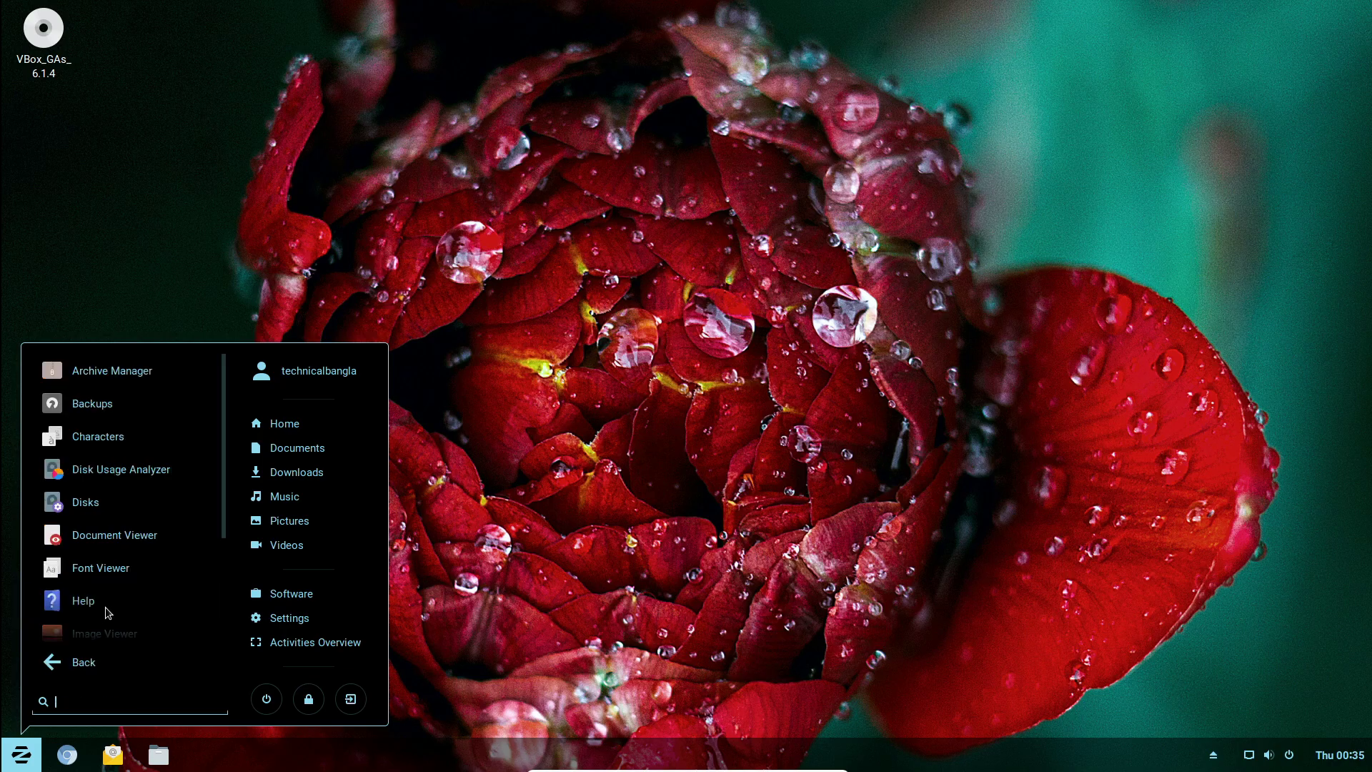
scroll(93, 601, down, 3)
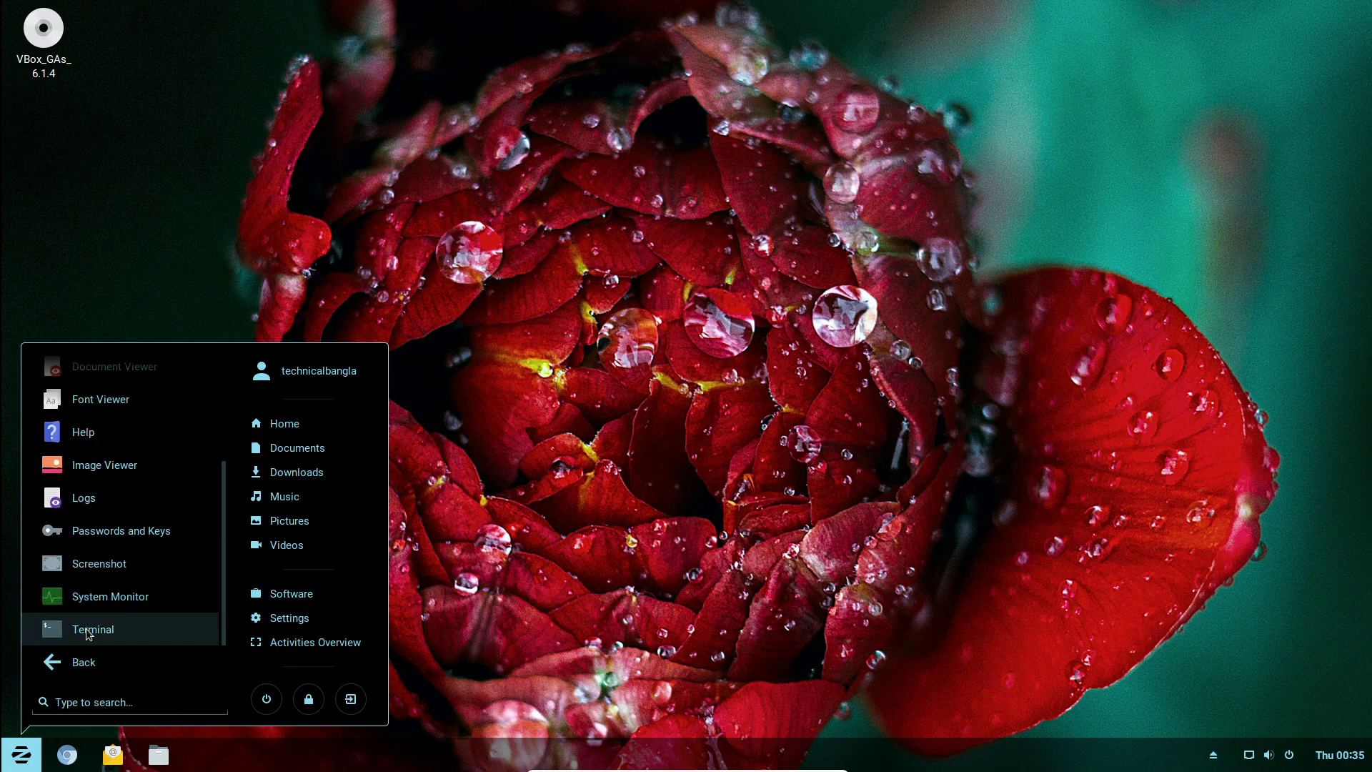
click(65, 691)
click(69, 662)
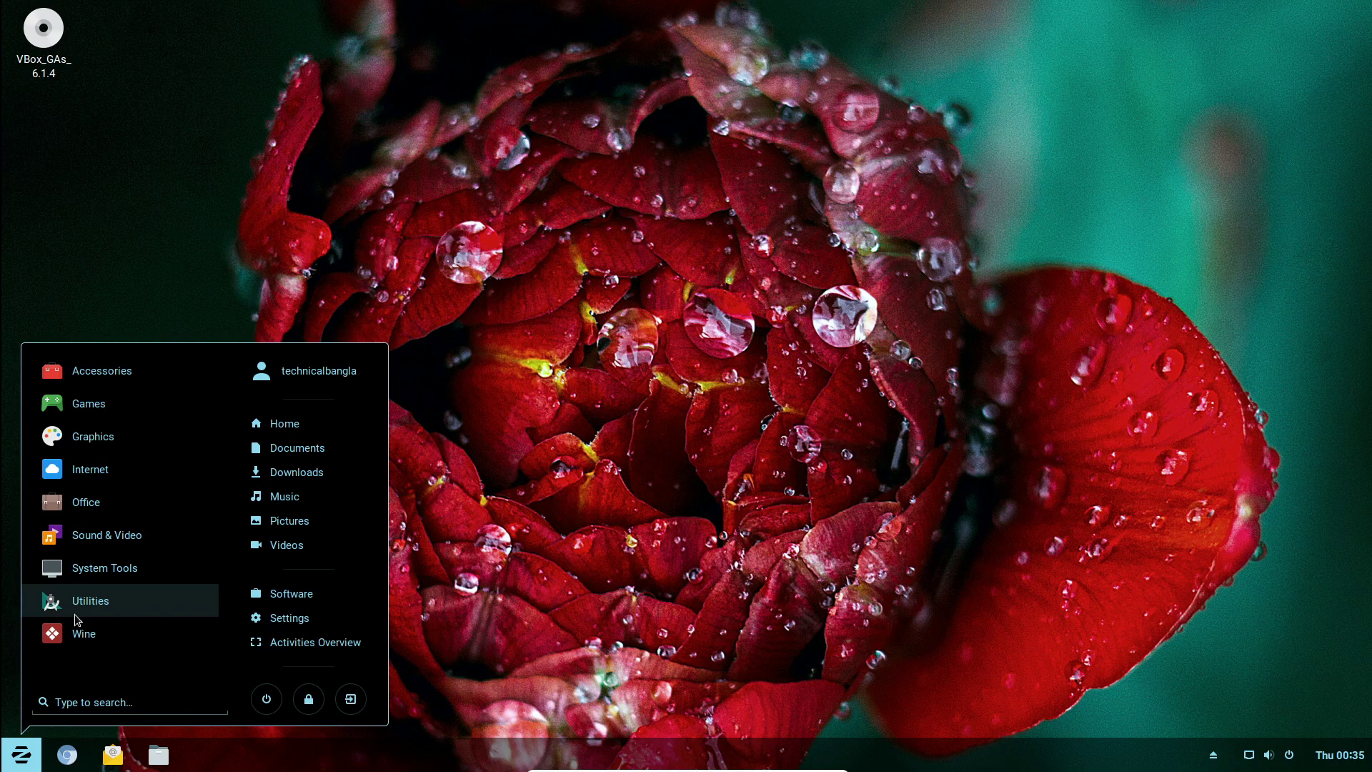
click(347, 170)
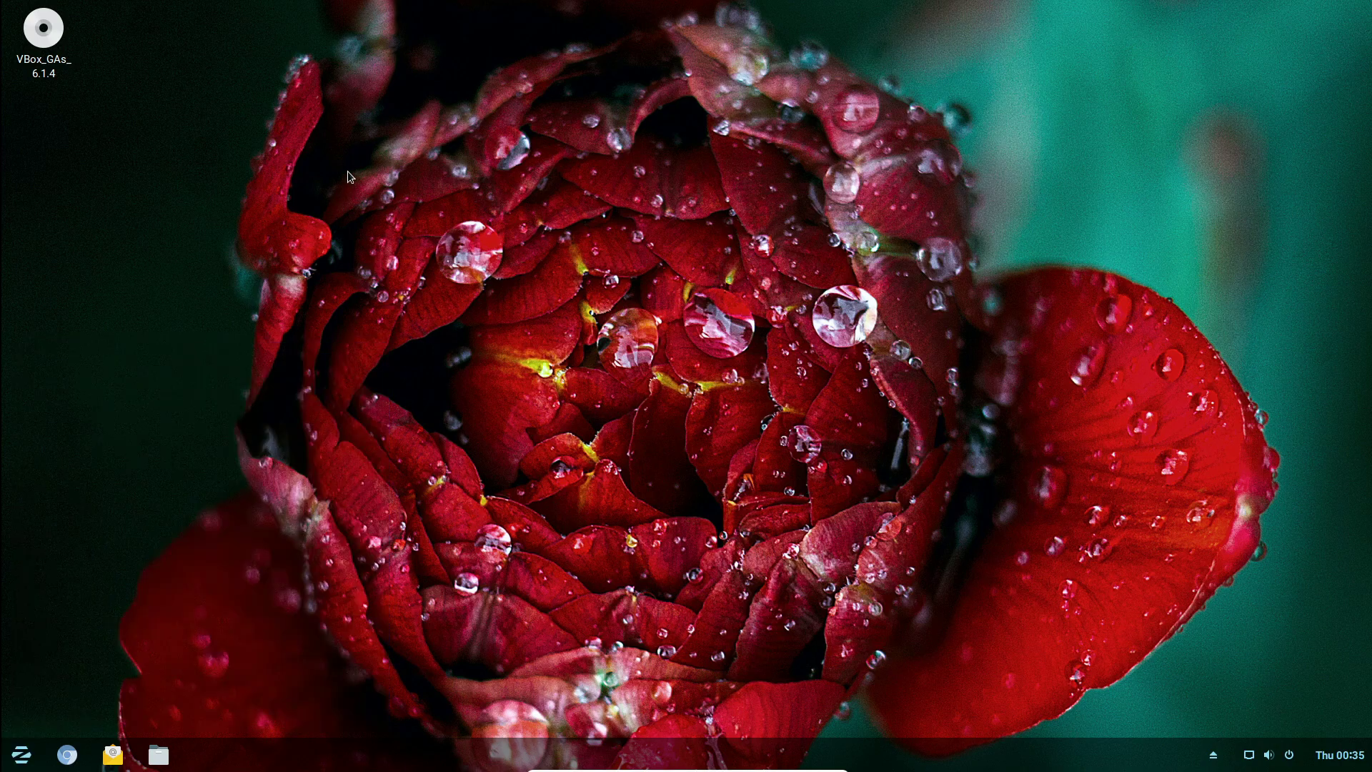
right_click(907, 346)
click(702, 398)
drag(626, 199, 980, 464)
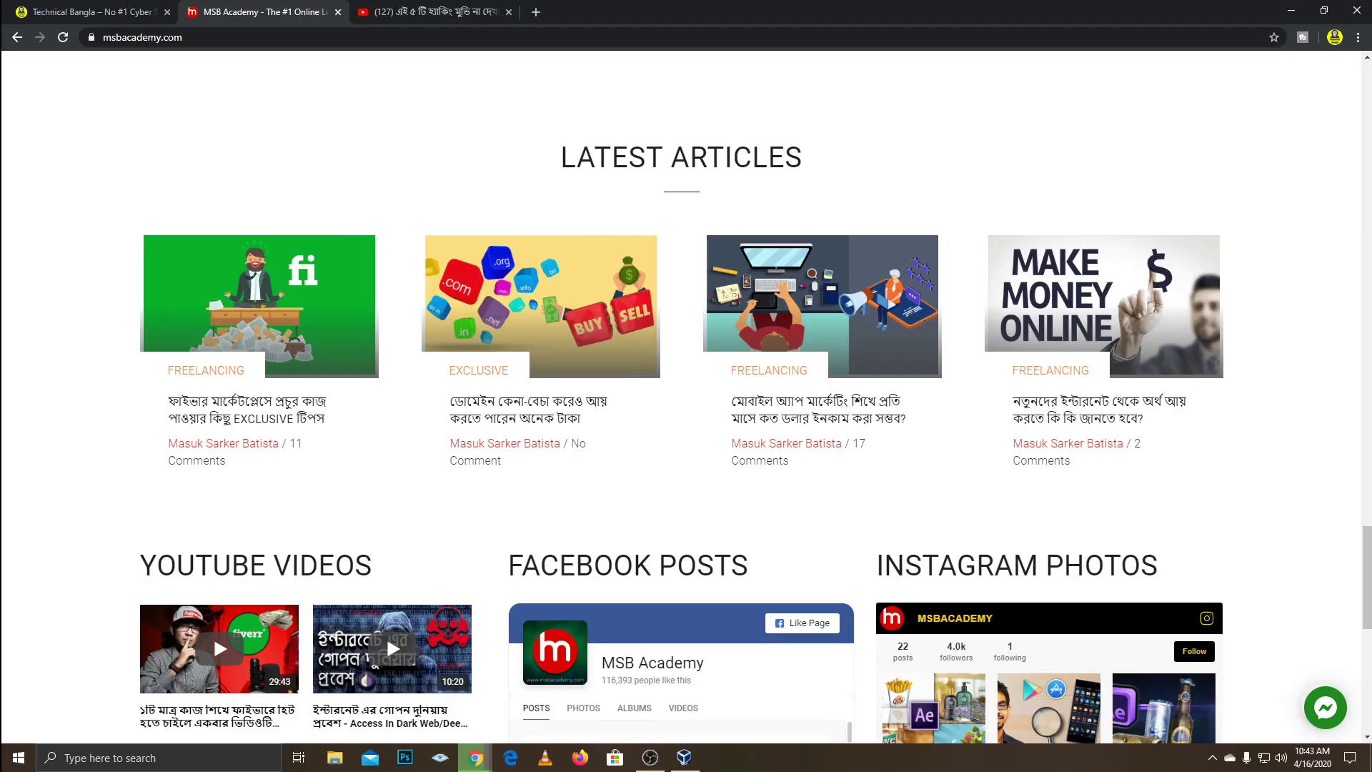
Scroll up the msbacademy.com page in Chrome to the "How Does This Website Work?" section.
scroll(1112, 538, up, 10)
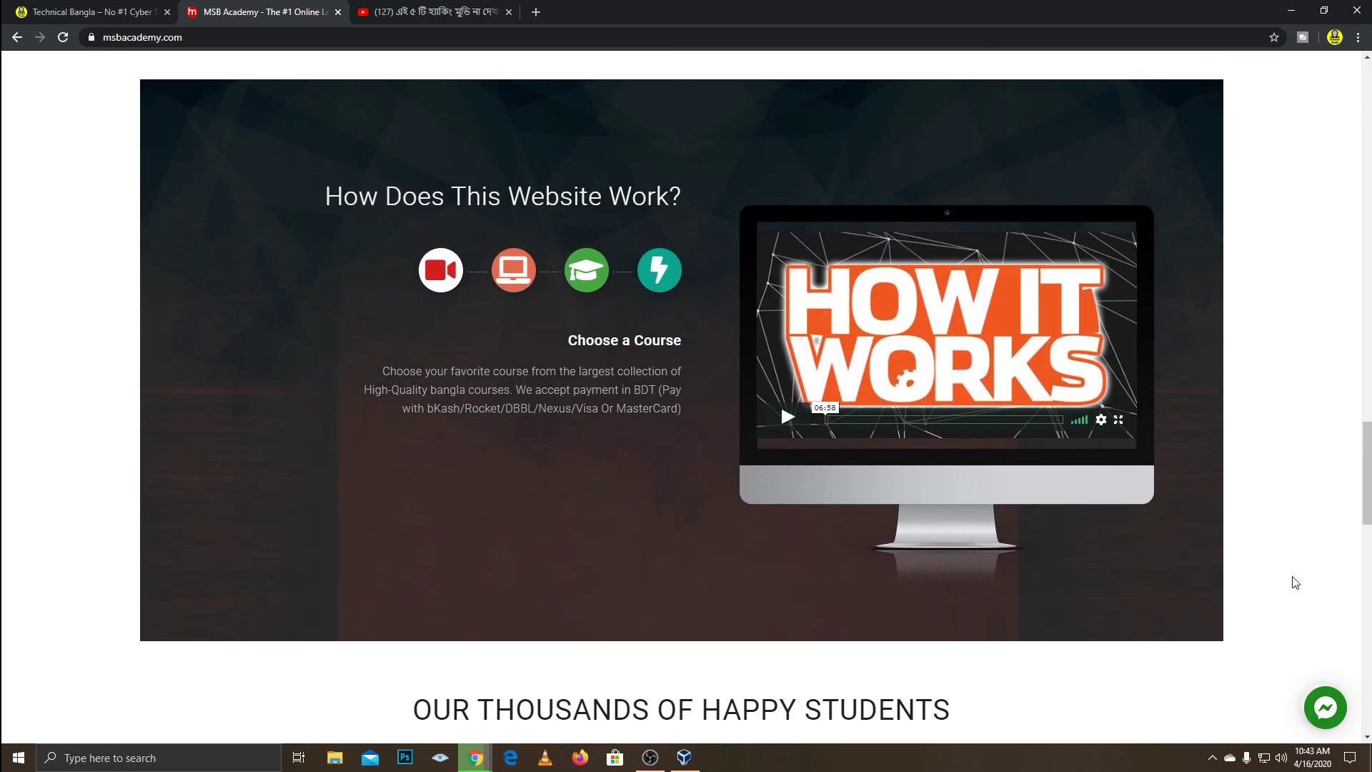